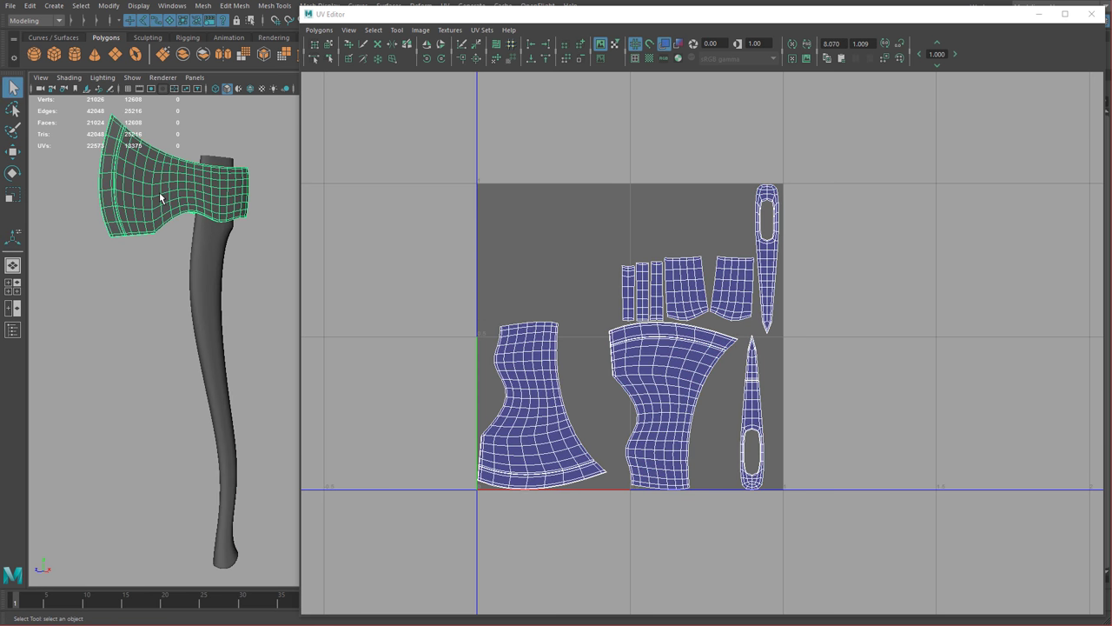
Hide the axe head and select the axe handle.
key("ctrl+h")
left_click(216, 198)
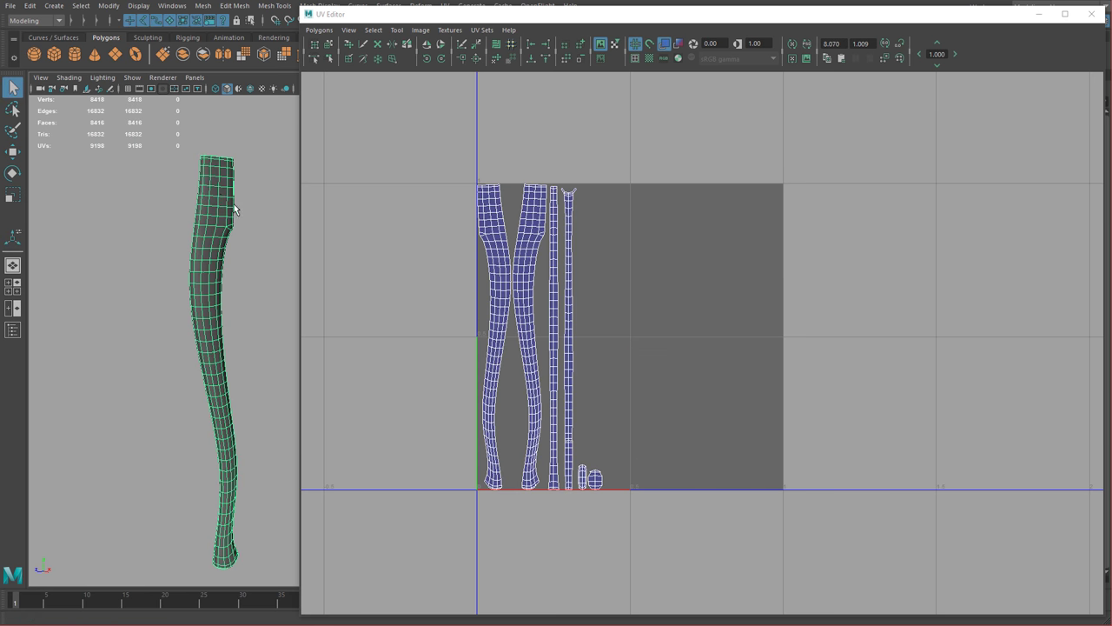
left_click_drag(233, 208, 299, 198, "alt")
Select all of the handle's UV edges and move and sew them together into a single shell.
right_click_drag(456, 201, 458, 170)
left_click_drag(438, 129, 774, 531)
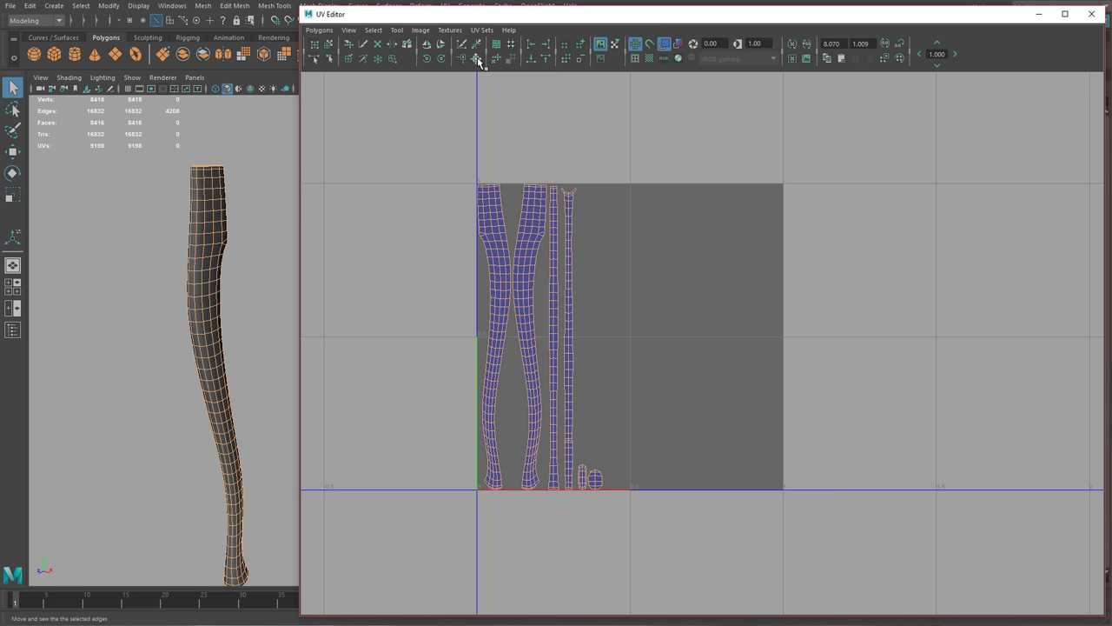
left_click(451, 51)
mouse_move(430, 18)
left_mouse_down()
mouse_move(419, 26)
mouse_move(428, 5)
mouse_move(427, 16)
left_mouse_up()
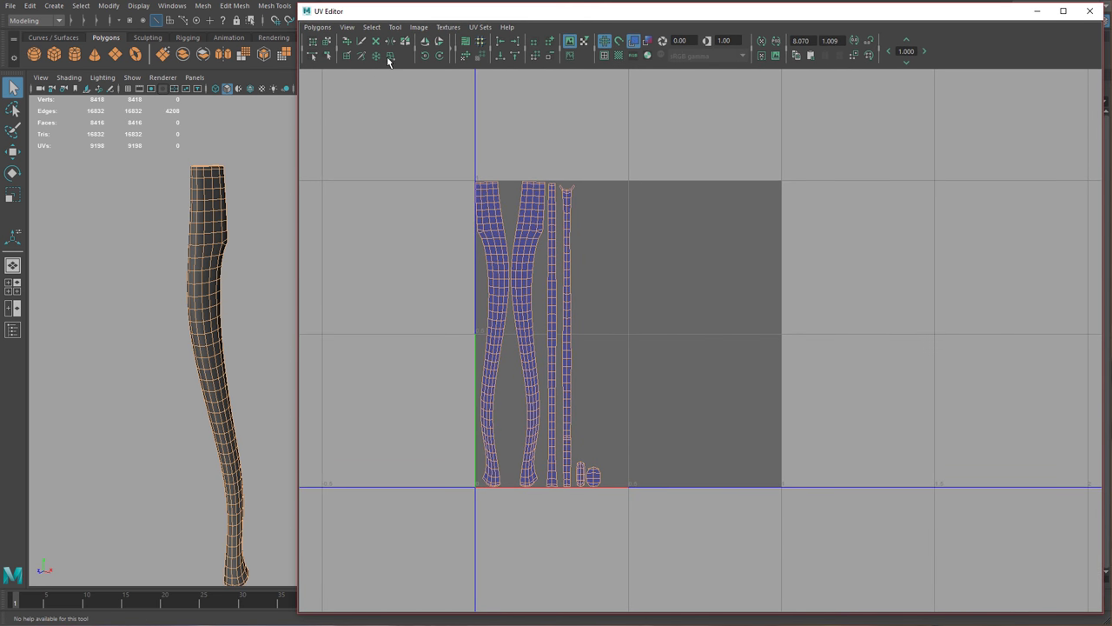
left_click(451, 50)
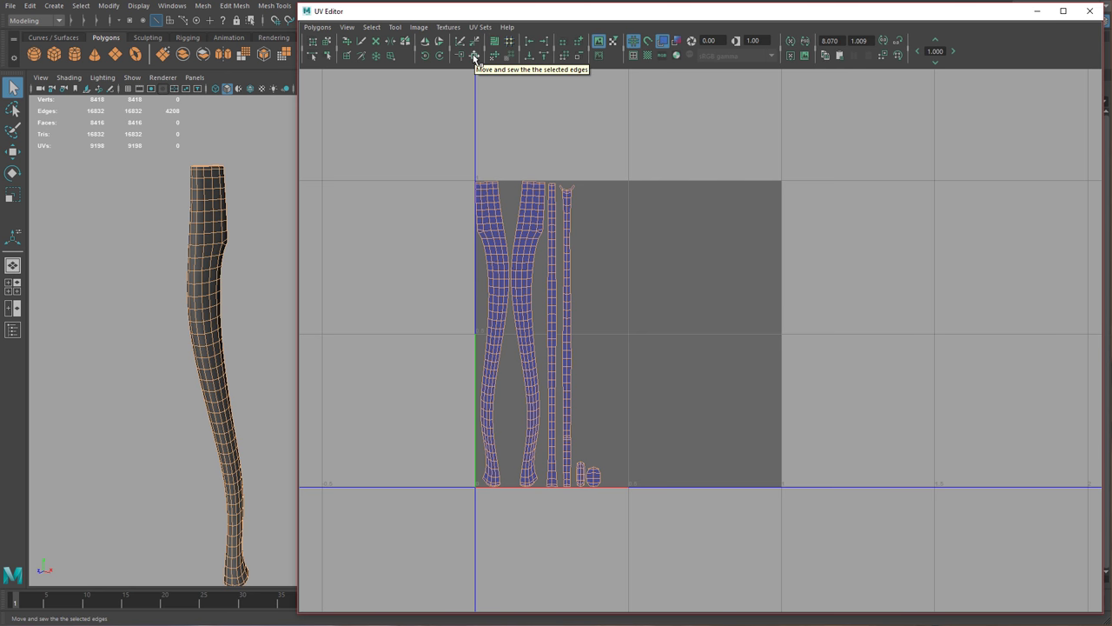
left_click(474, 57)
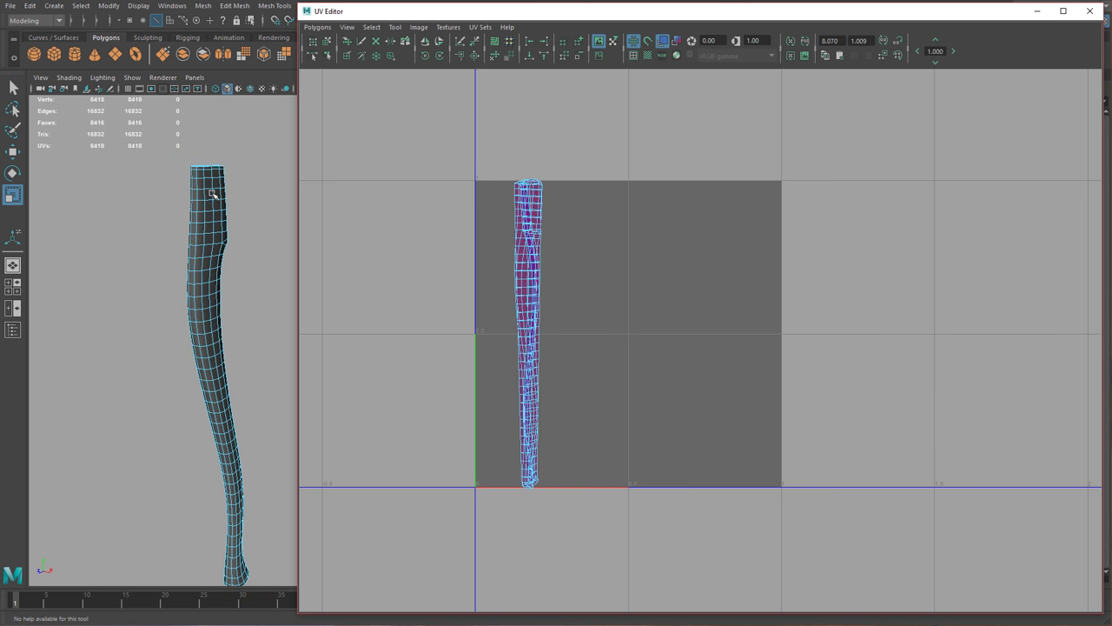
Turn off the smooth mesh preview on the axe handle.
left_click_drag(214, 194, 178, 196, "alt")
right_click_drag(179, 196, 328, 285, "alt")
middle_click_drag(123, 209, 233, 286, "alt")
left_click_drag(233, 287, 235, 267, "alt")
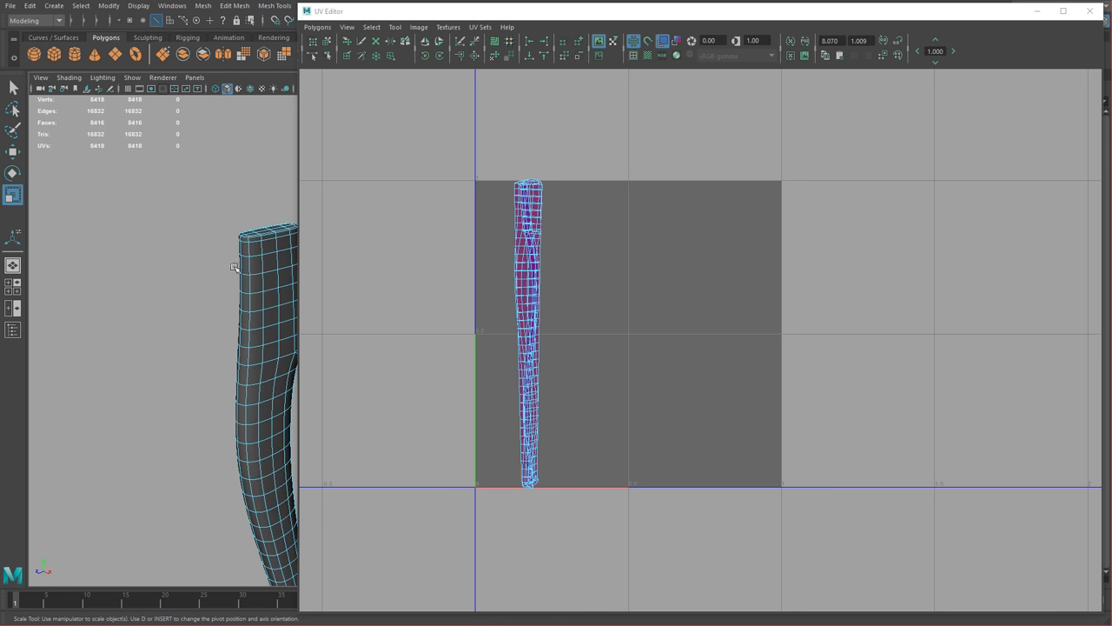
key("1")
Clear the UV Editor out of the way and select the edge loop around the rim of the handle's top cap.
right_click_drag(236, 267, 392, 375, "alt")
middle_click_drag(158, 269, 306, 280, "alt")
left_click_drag(424, 16, 1111, 154)
middle_click_drag(284, 283, 461, 339, "alt")
right_click_drag(461, 339, 504, 362, "alt")
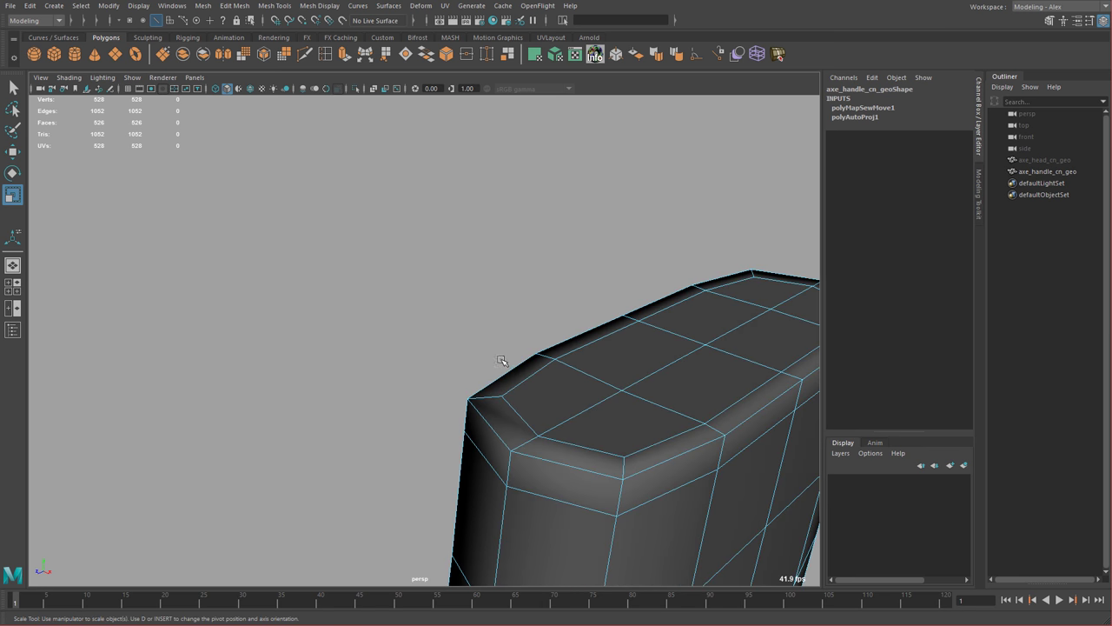
middle_click_drag(504, 362, 411, 293, "alt")
right_click_drag(392, 280, 389, 251)
double_click(389, 250)
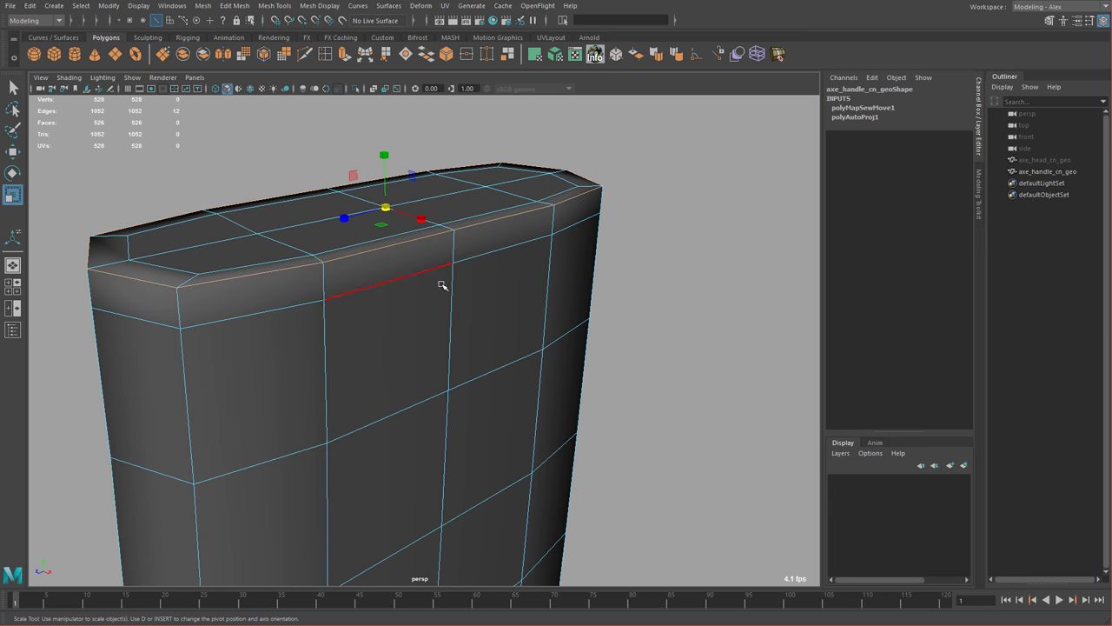
Add the edge loop around the rim of the handle's butt end to the edge selection.
right_click_drag(608, 351, 271, 239, "alt")
left_click_drag(474, 391, 442, 300, "alt")
middle_click_drag(419, 336, 487, 304, "alt")
right_click_drag(486, 304, 335, 283, "alt")
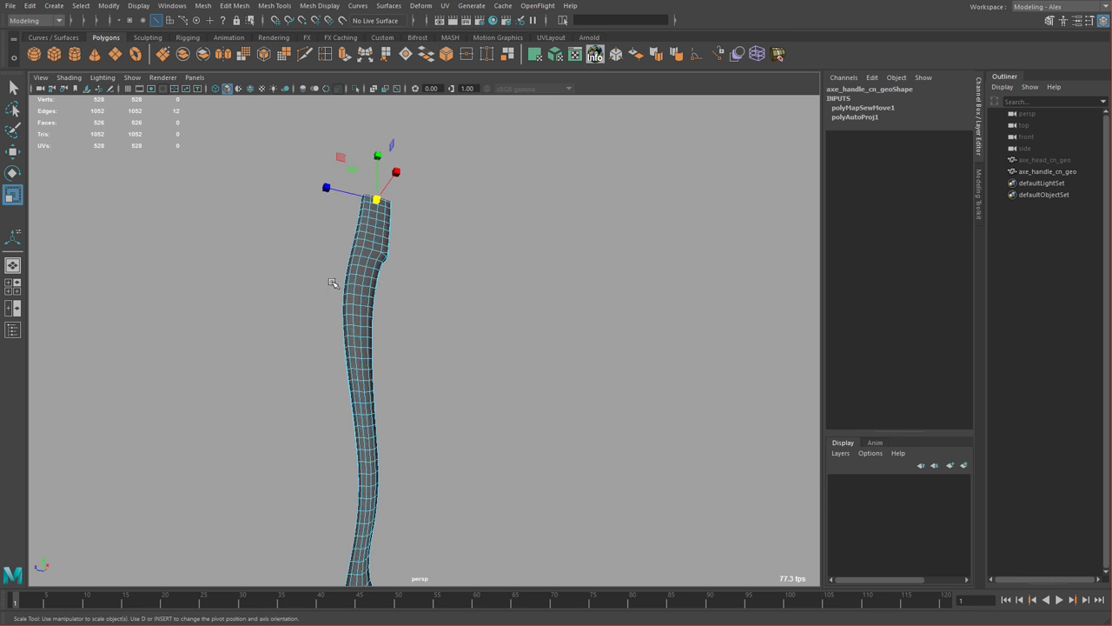
middle_click_drag(335, 284, 375, 238, "alt")
left_click_drag(448, 385, 434, 327, "alt")
middle_click_drag(452, 373, 527, 355, "alt")
right_click_drag(538, 408, 619, 417, "alt")
middle_click_drag(589, 354, 516, 377, "alt")
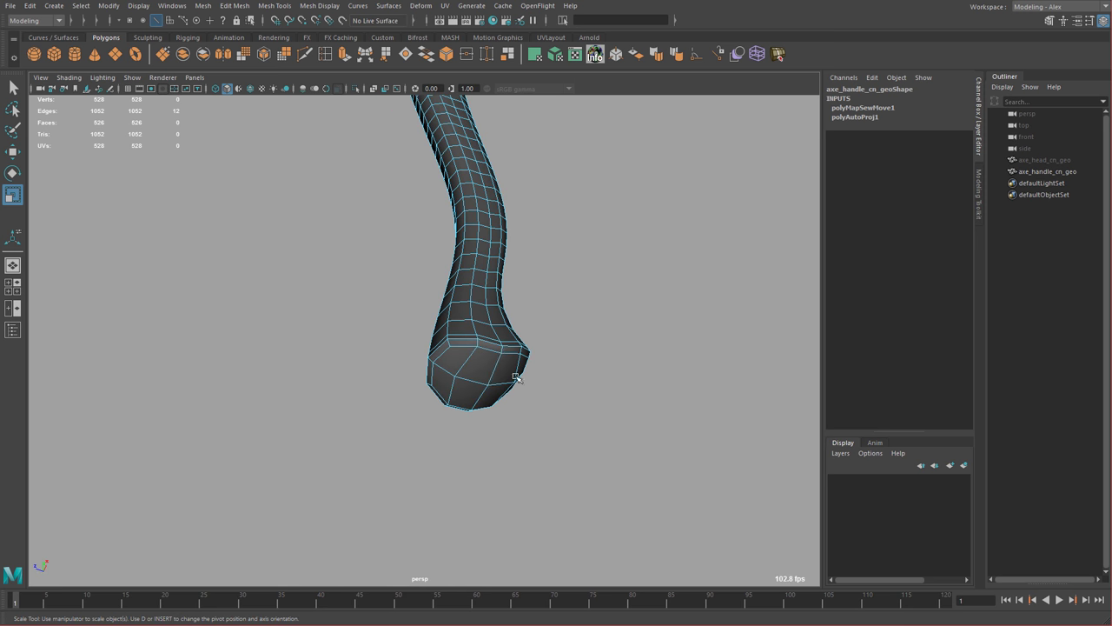
double_click(464, 341, "shift")
Add the first lengthwise edges running up the narrow side of the handle from the butt's edge loop.
left_click_drag(543, 338, 434, 369, "alt")
middle_click_drag(391, 291, 551, 260, "alt")
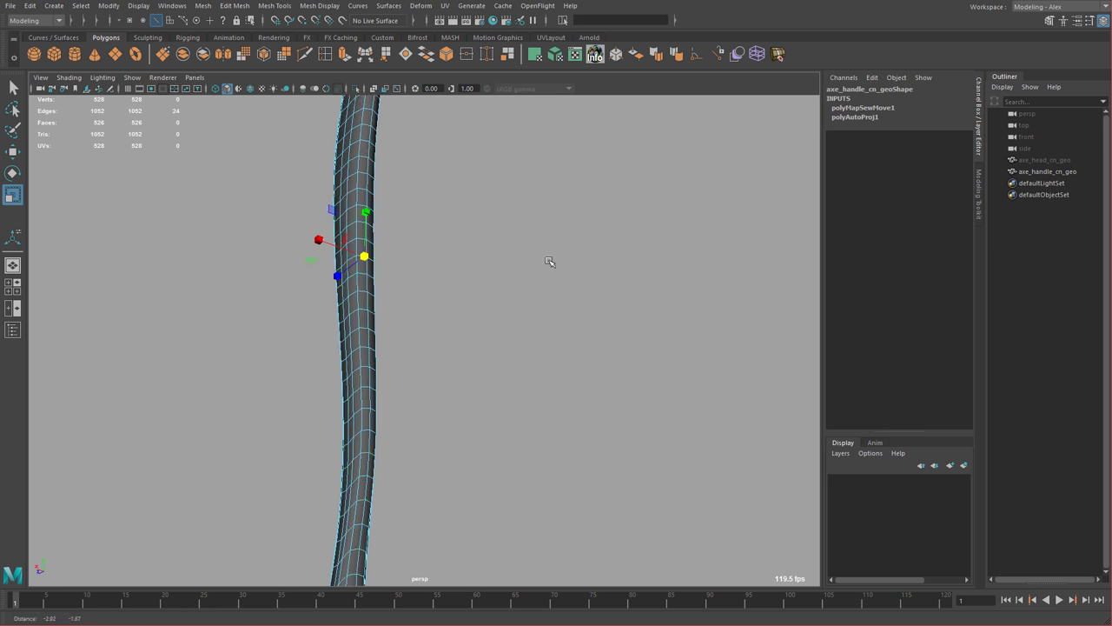
left_click_drag(551, 261, 504, 278, "alt")
middle_click_drag(425, 322, 448, 234, "alt")
left_click_drag(447, 234, 459, 264, "alt")
middle_click_drag(430, 409, 461, 359, "alt")
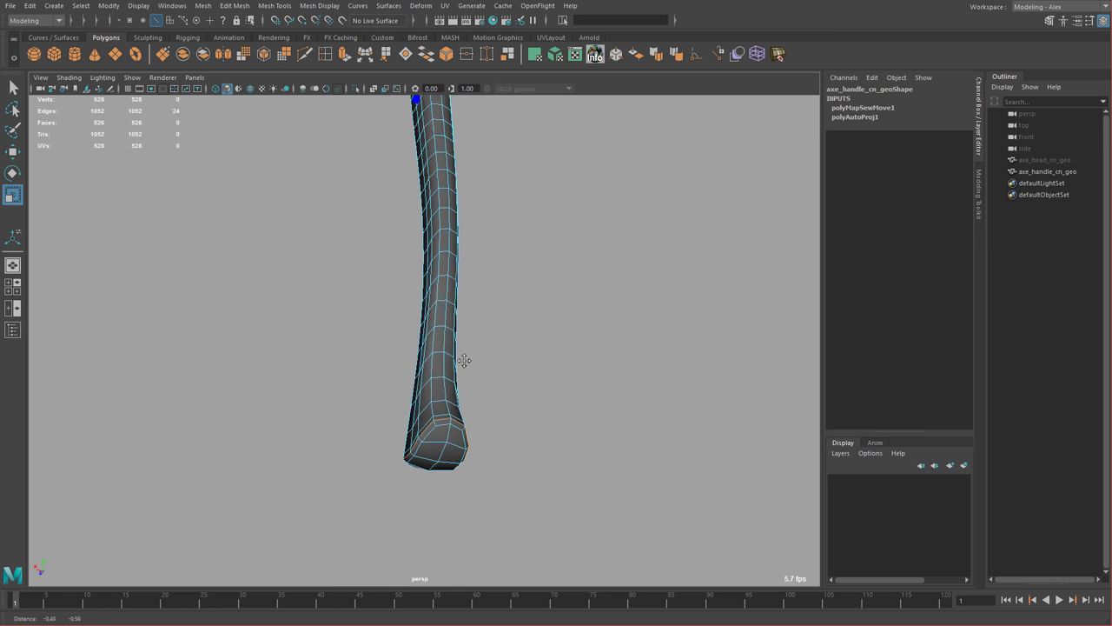
right_click_drag(478, 391, 558, 495, "alt")
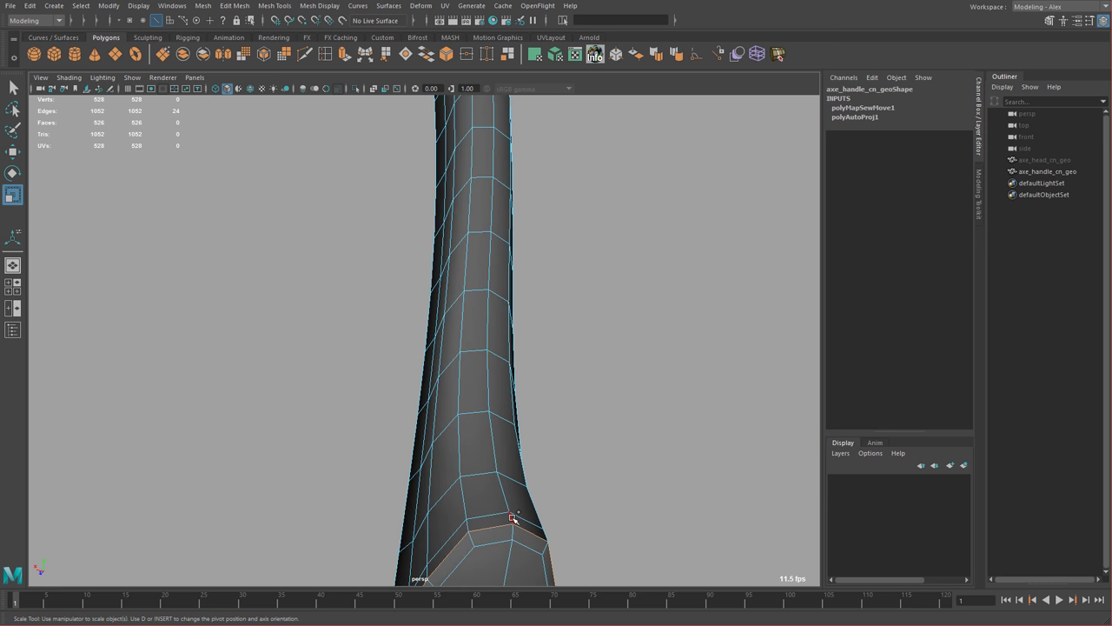
right_click_drag(654, 486, 501, 434, "alt")
left_click_drag(522, 282, 437, 286, "alt")
middle_click_drag(490, 130, 507, 409, "alt")
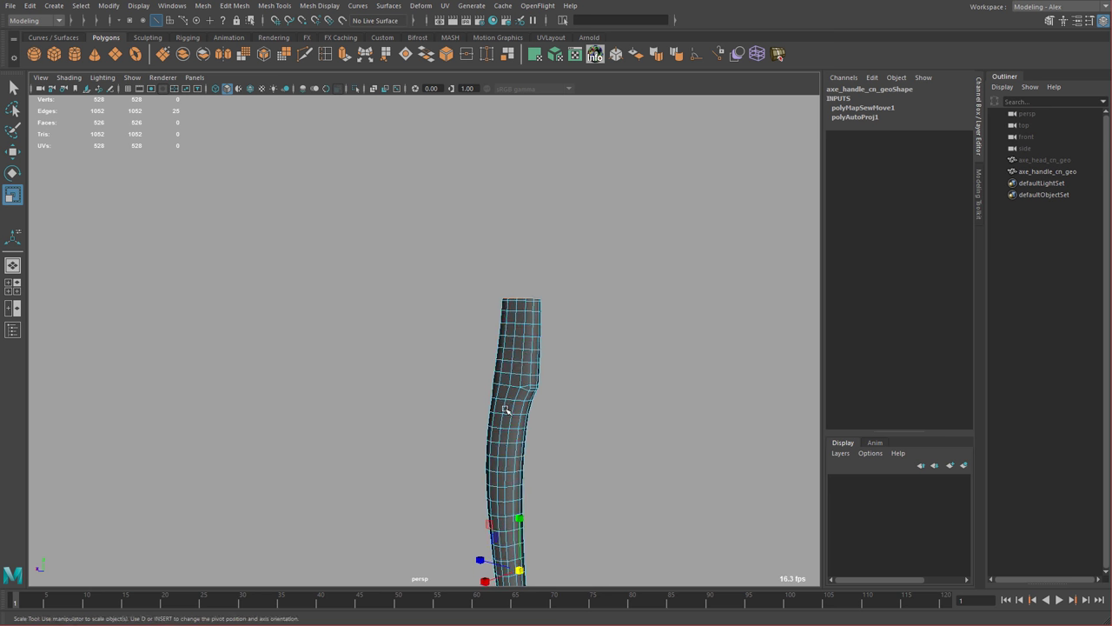
Extend the lengthwise seam selection up to the top cap's loop and cut the handle's UVs along the selected edges.
left_click_drag(506, 409, 657, 518, "alt")
right_click_drag(658, 519, 691, 535, "alt")
middle_click_drag(551, 491, 524, 405, "alt")
right_click_drag(524, 405, 552, 394, "alt")
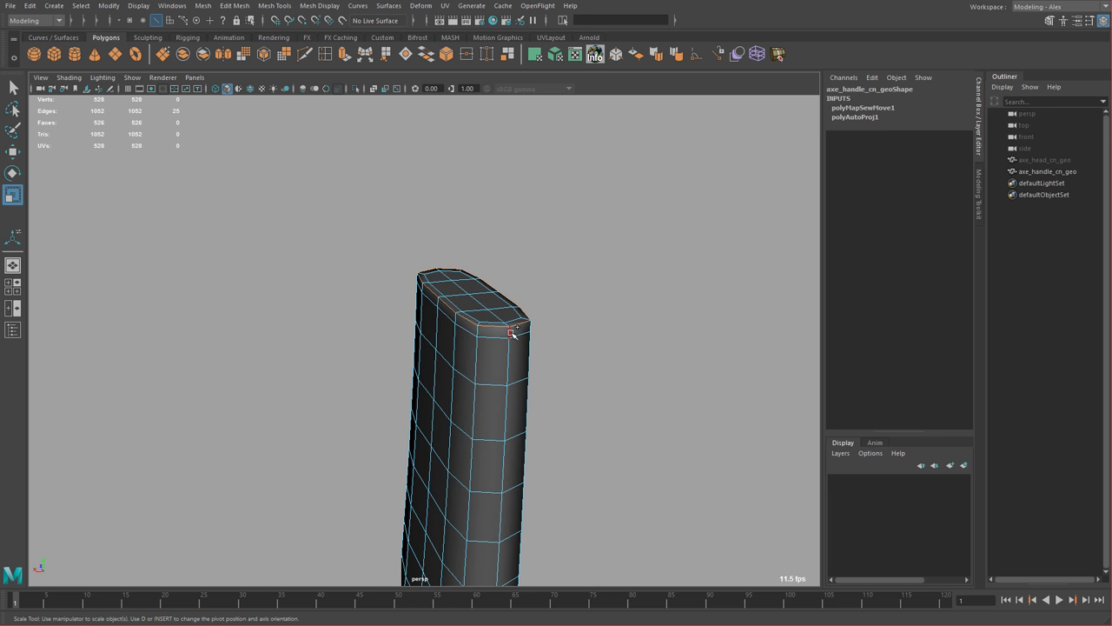
right_click_drag(628, 440, 378, 346, "alt")
middle_click_drag(477, 391, 474, 245, "alt")
left_click_drag(435, 149, 450, 379, "alt")
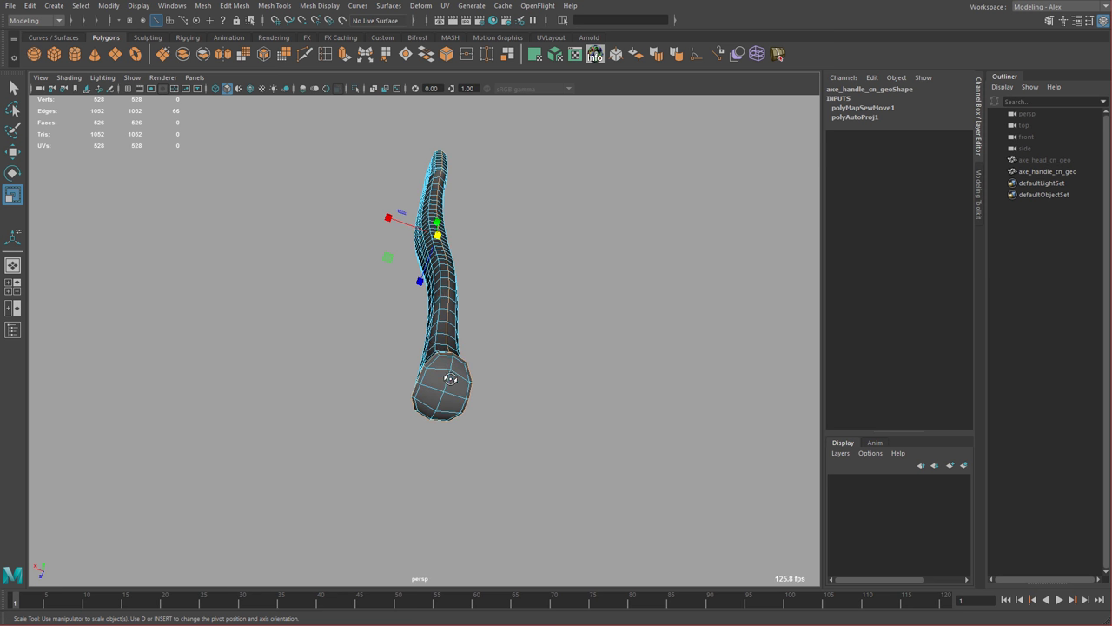
left_click_drag(494, 309, 513, 374, "alt")
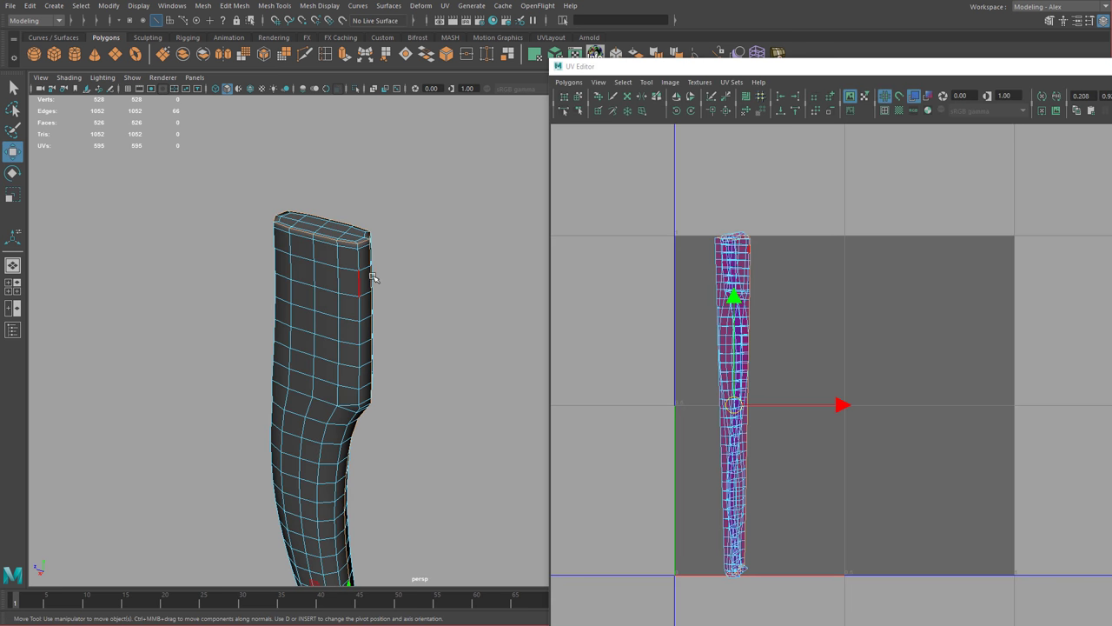
Turn on the texture border display to highlight the cut seams on the handle.
left_click_drag(359, 278, 193, 194, "alt")
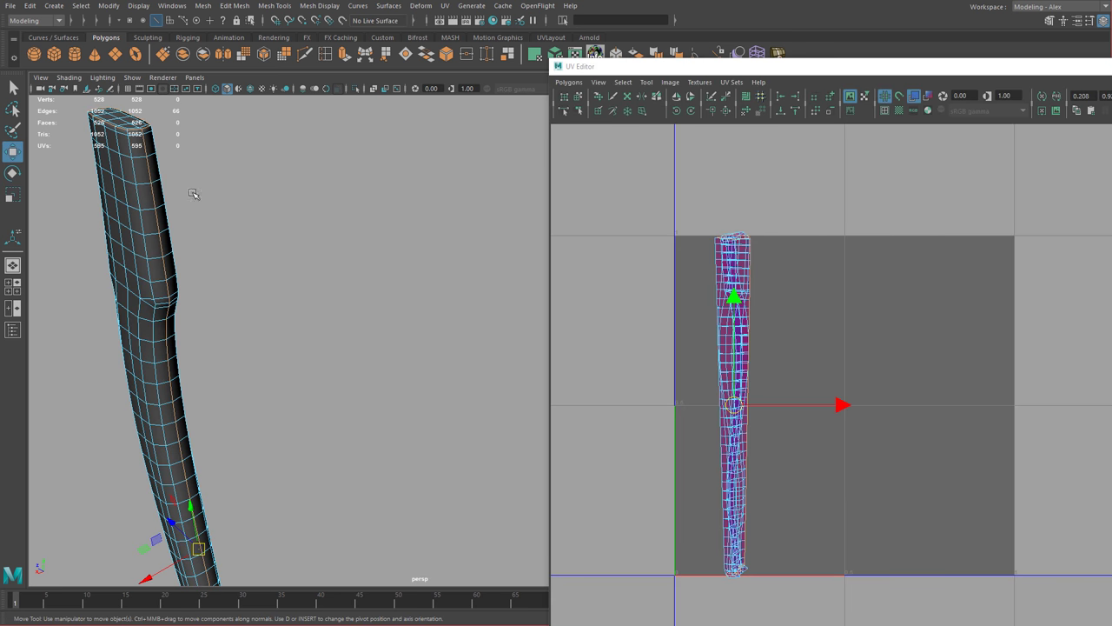
left_click_drag(318, 247, 382, 252, "alt")
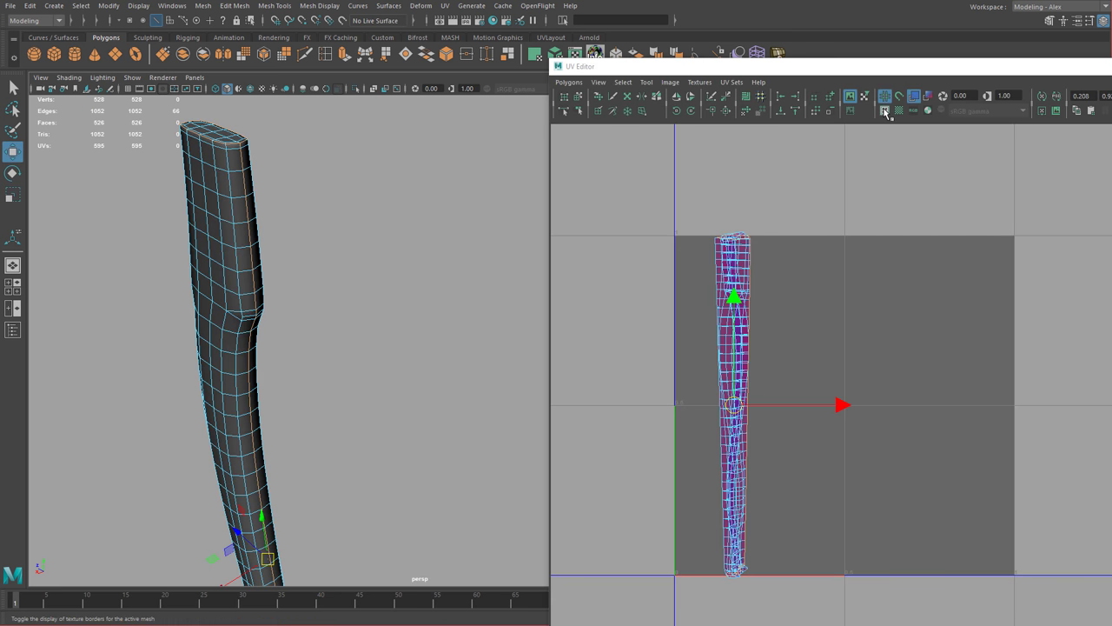
left_click_drag(856, 66, 733, 59)
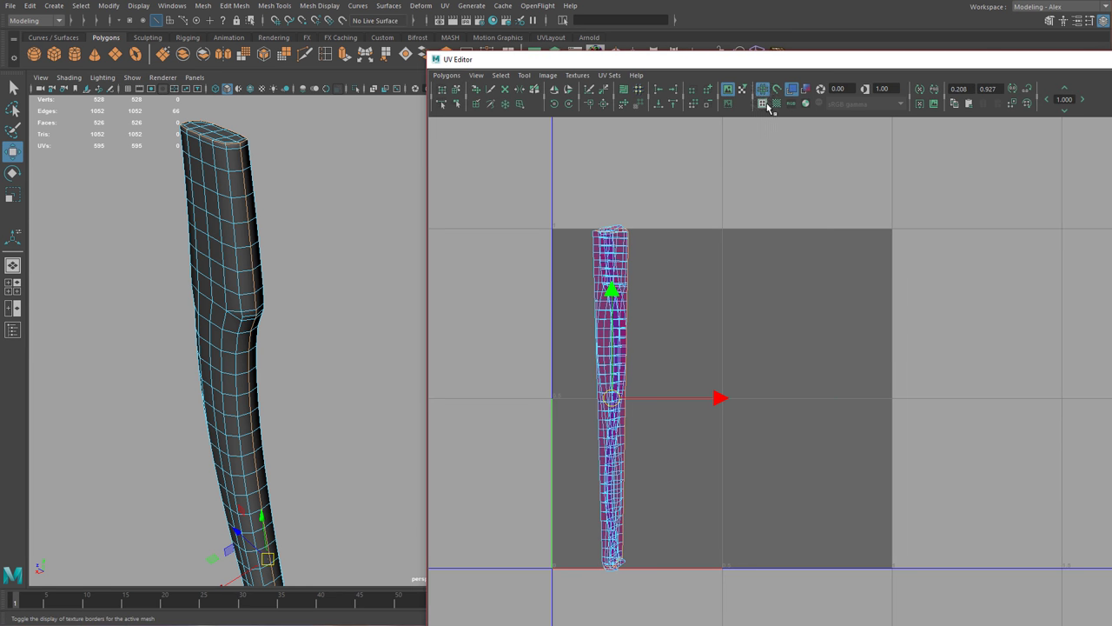
left_click(763, 104)
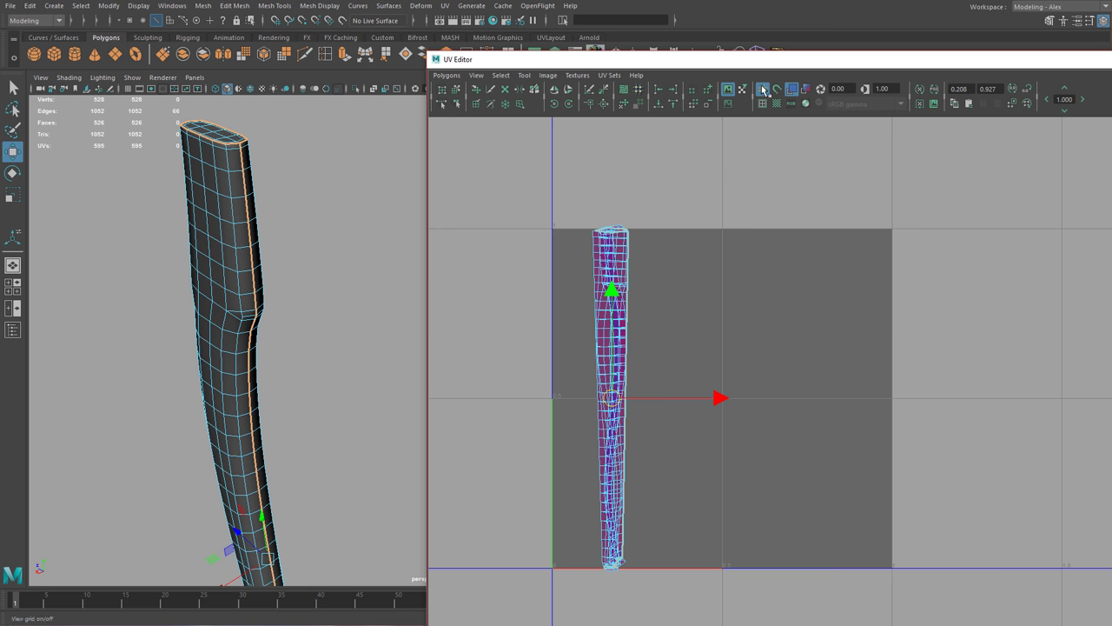
Apply Split UVs to the selected seam edges and return the handle to object selection.
left_click(763, 90)
left_click(447, 75)
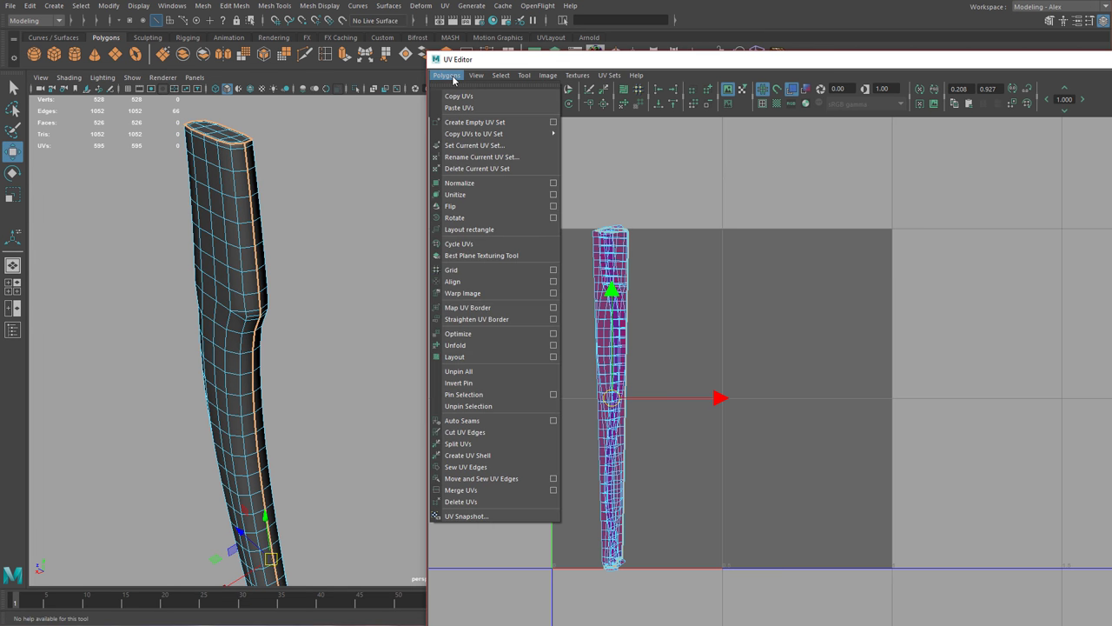
left_click(458, 444)
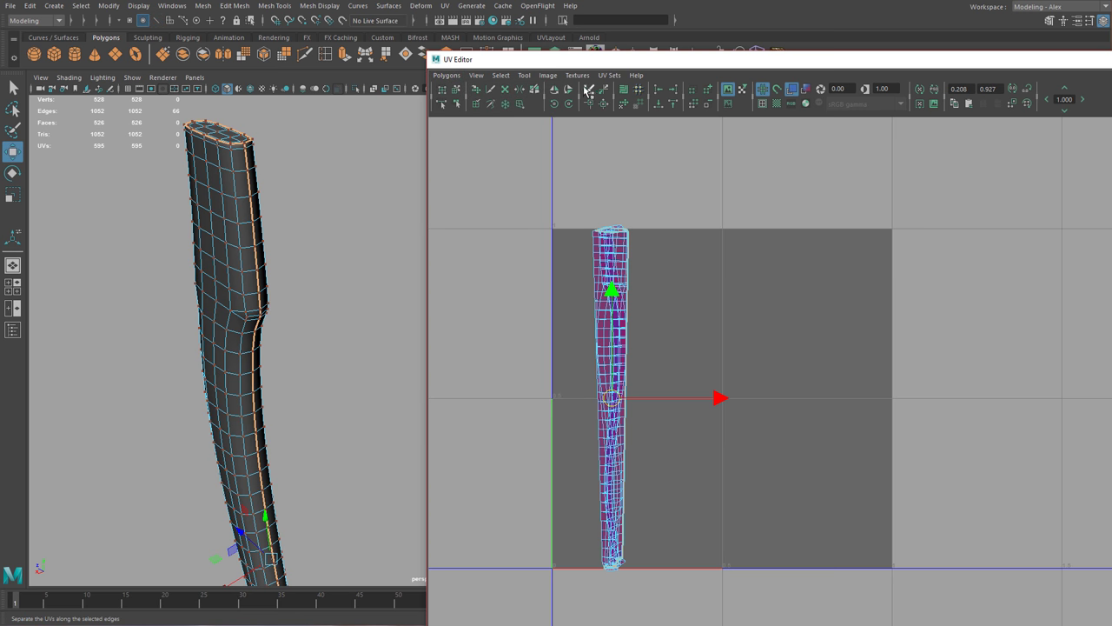
right_click_drag(330, 196, 360, 205, "alt")
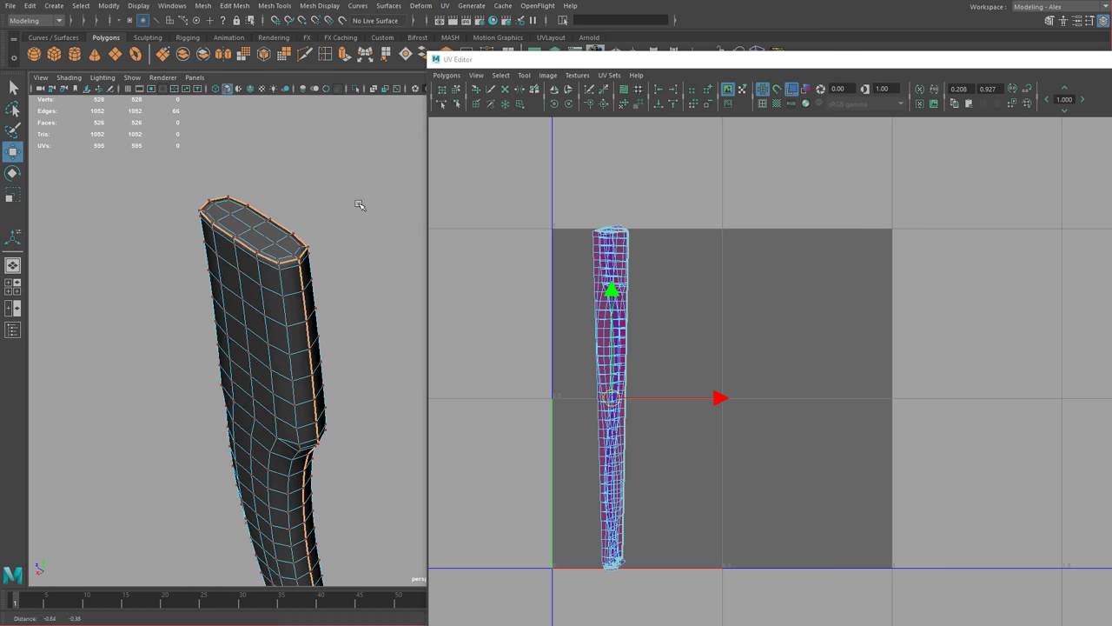
middle_click_drag(360, 205, 391, 188, "alt")
right_click_drag(288, 245, 344, 227)
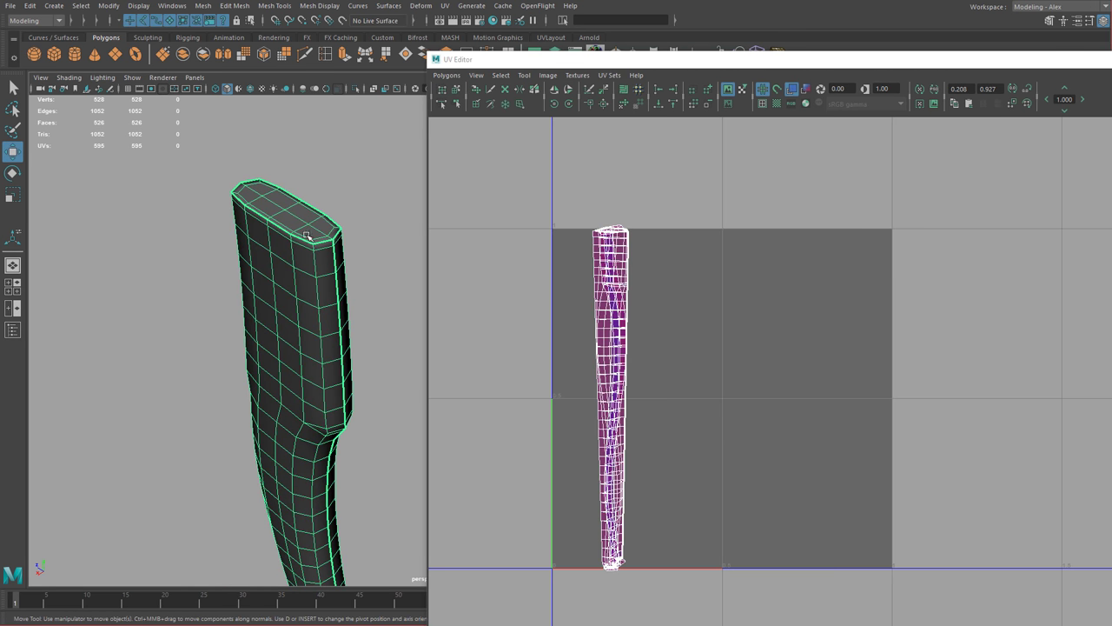
Select the handle body's entire UV shell and move it sideways, clear of the two cap shells.
right_click_drag(586, 284, 640, 286)
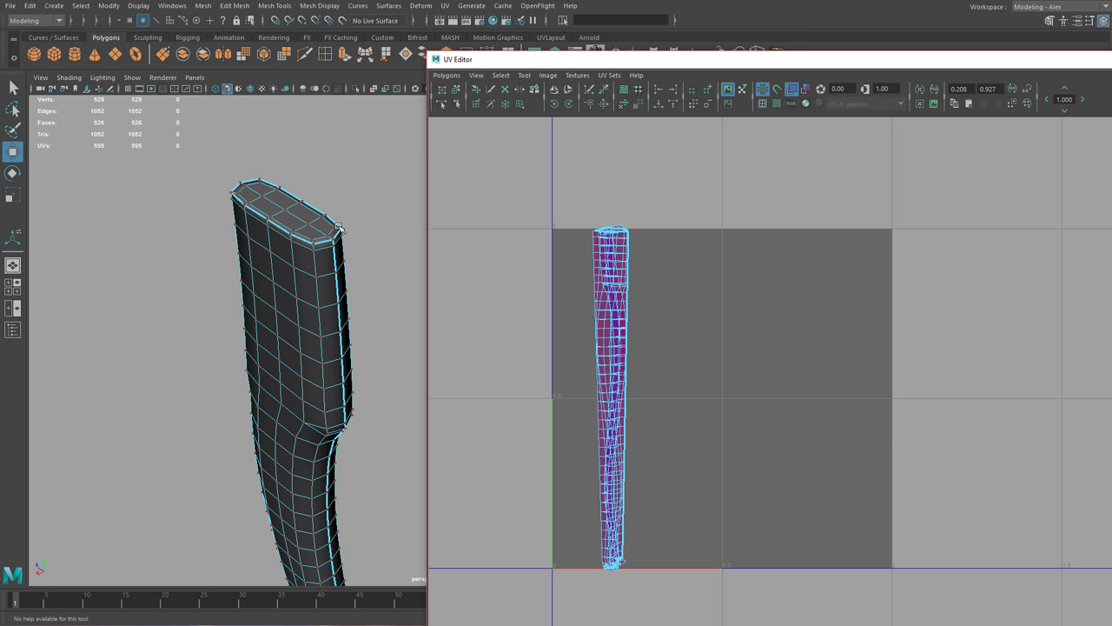
left_click_drag(589, 276, 629, 313)
right_click_drag(517, 328, 544, 301, "ctrl")
key("q")
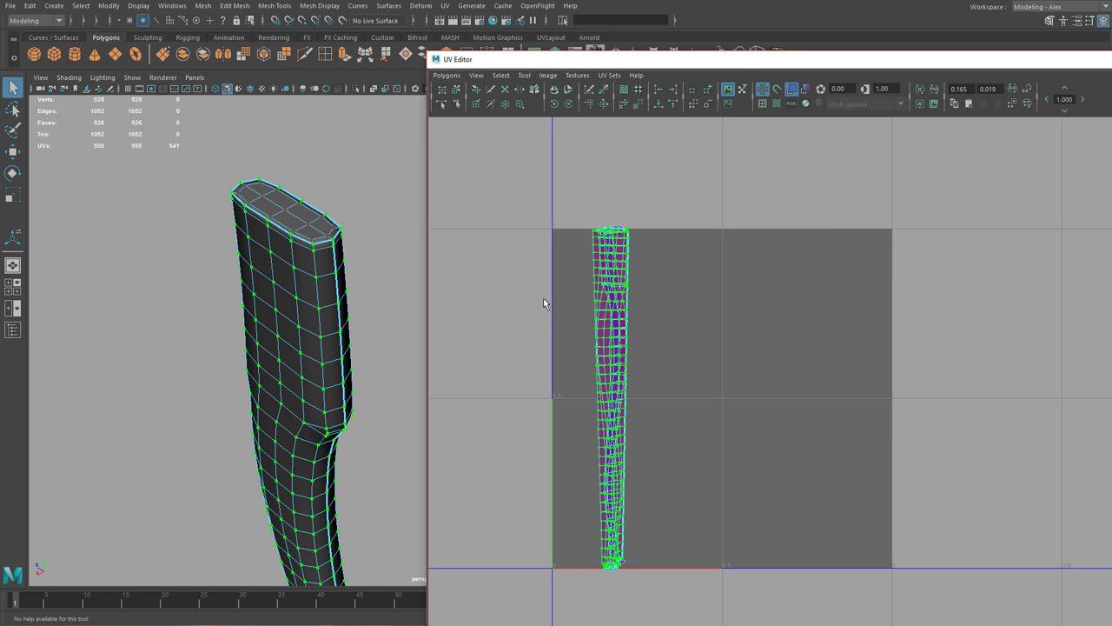
key("w")
middle_click_drag(532, 307, 584, 303)
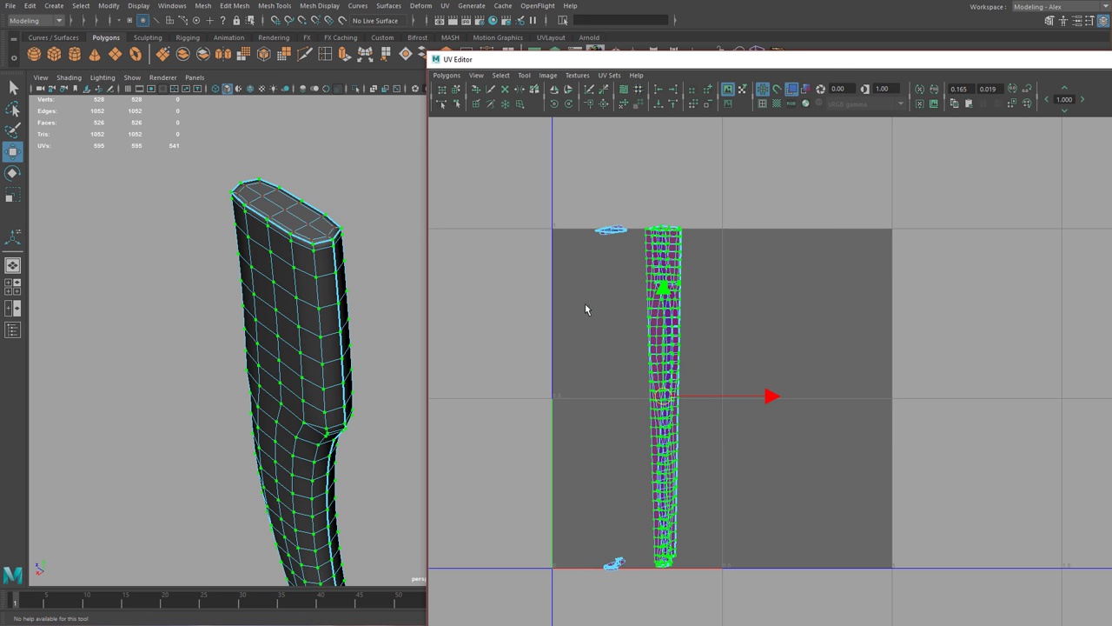
Select the top cap's UVs, then pick the handle body's shell with the Move UV Shell tool.
left_click_drag(617, 227, 636, 247)
middle_click_drag(602, 279, 596, 266, "alt")
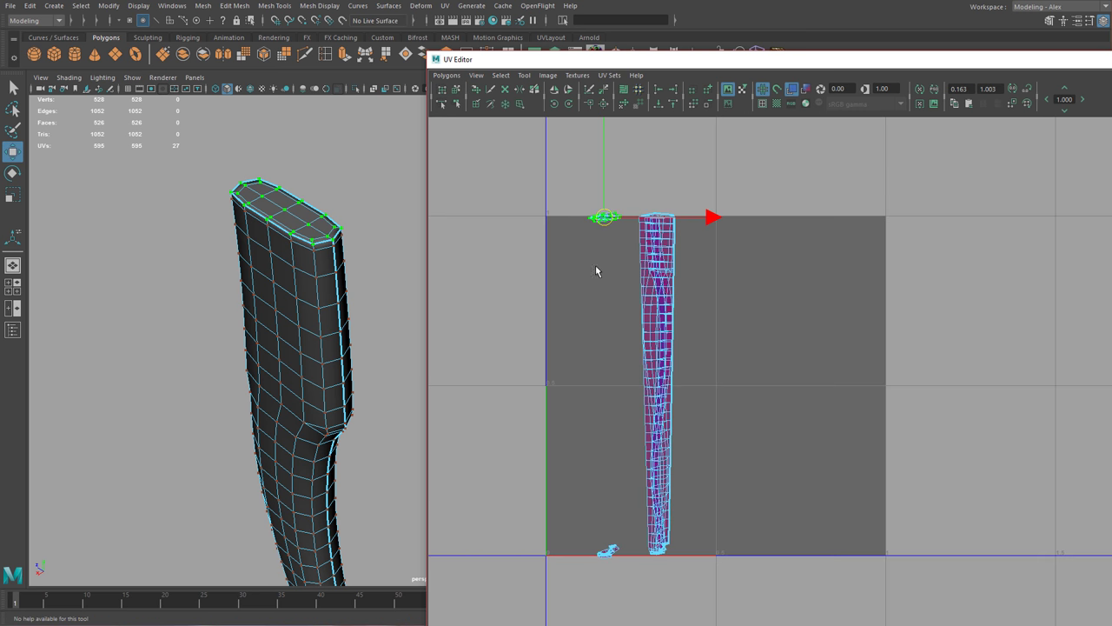
left_click(455, 89)
left_click(641, 250)
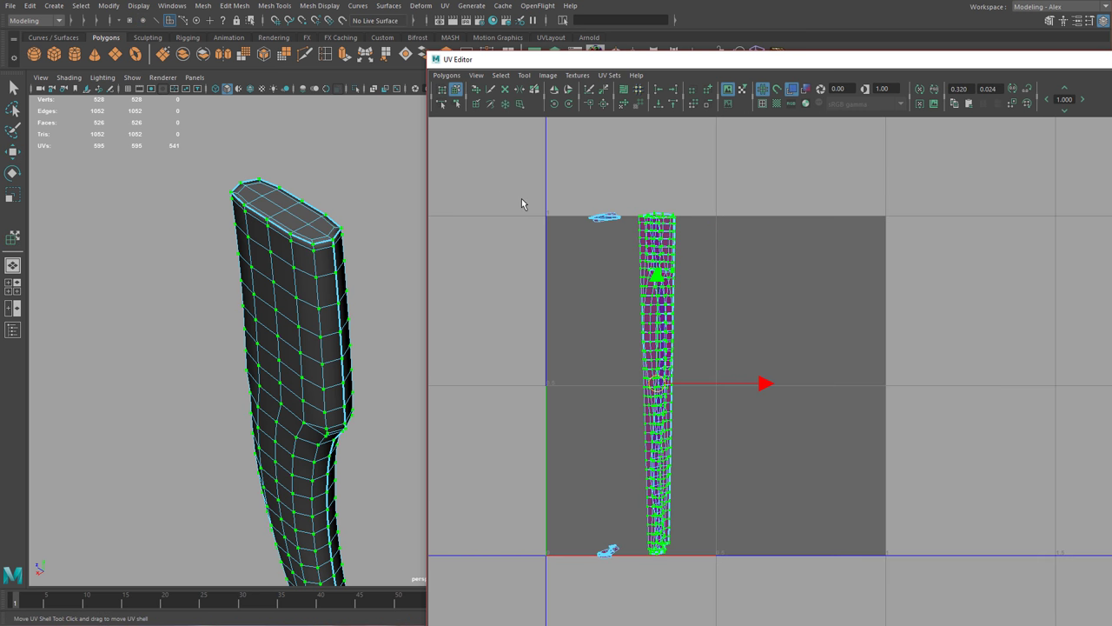
left_click(521, 198)
Select a band of UVs on the handle body and expand the selection to the whole shell.
key("w")
right_click_drag(636, 267, 672, 268)
left_click(647, 254)
left_click_drag(618, 256, 675, 303)
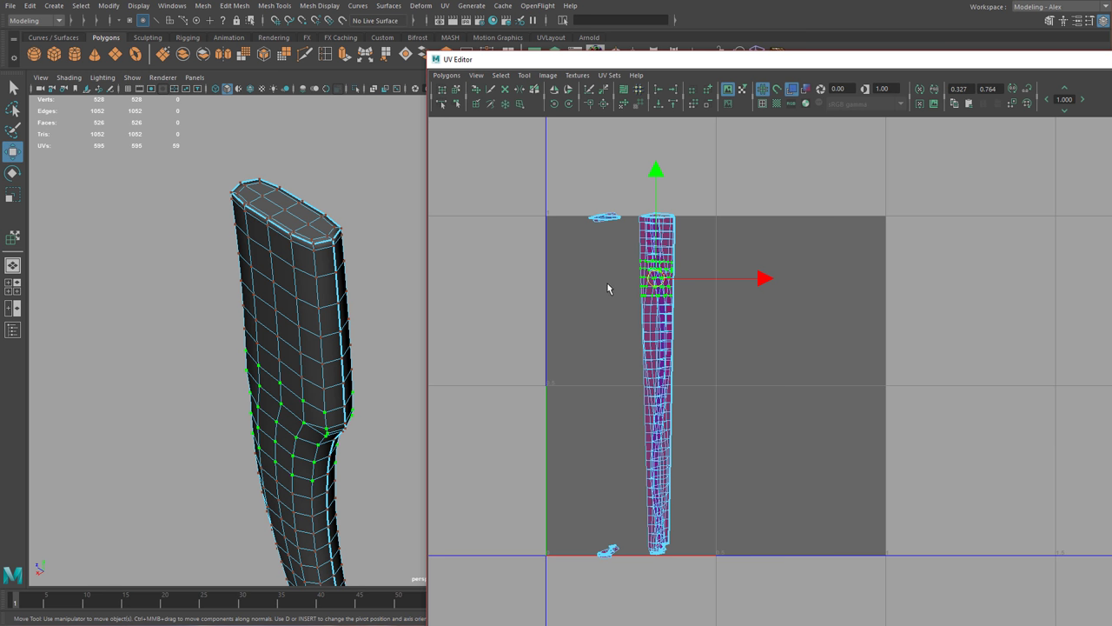
right_click_drag(608, 288, 637, 273, "ctrl")
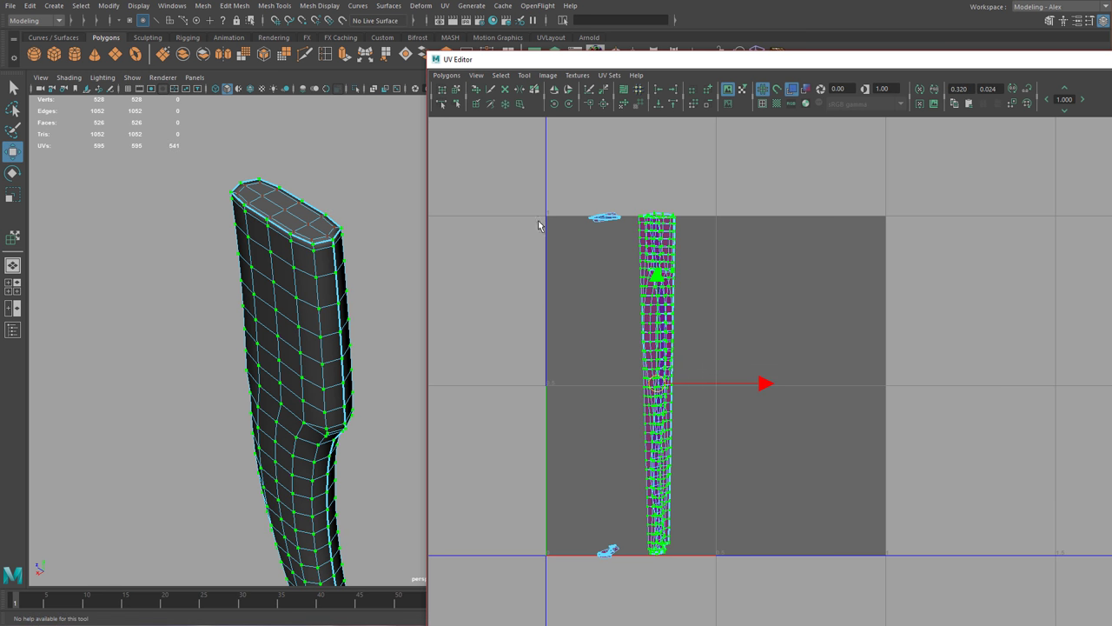
Unfold all the handle's UV shells with Unfold3D, using a 2048 map size and a room space of 6 pixels.
left_click_drag(532, 187, 772, 574)
left_click(447, 75)
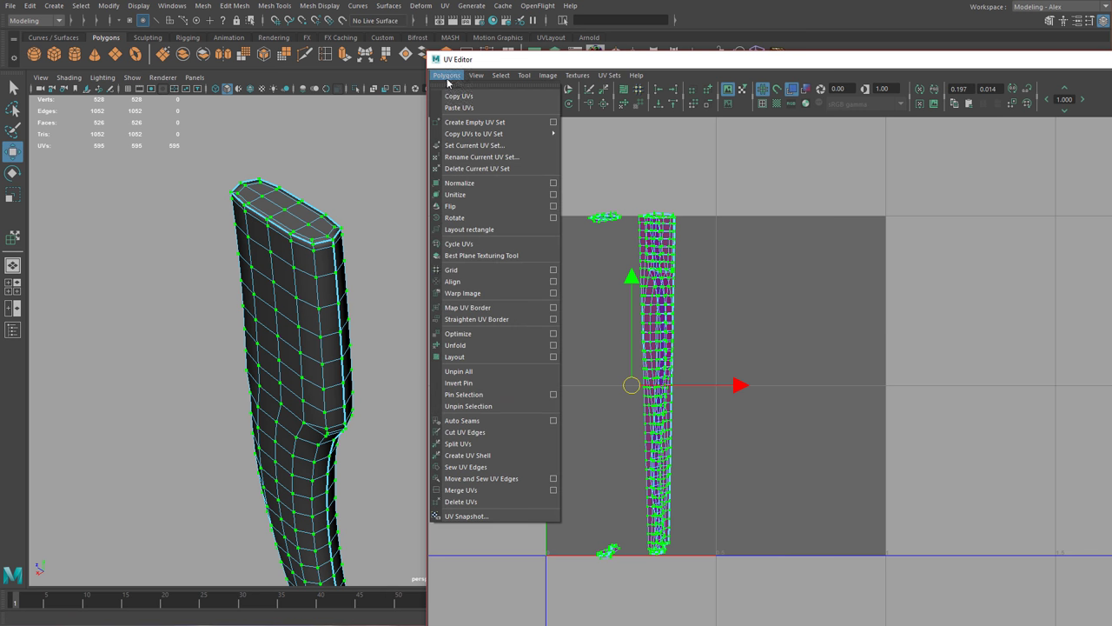
left_click(553, 345)
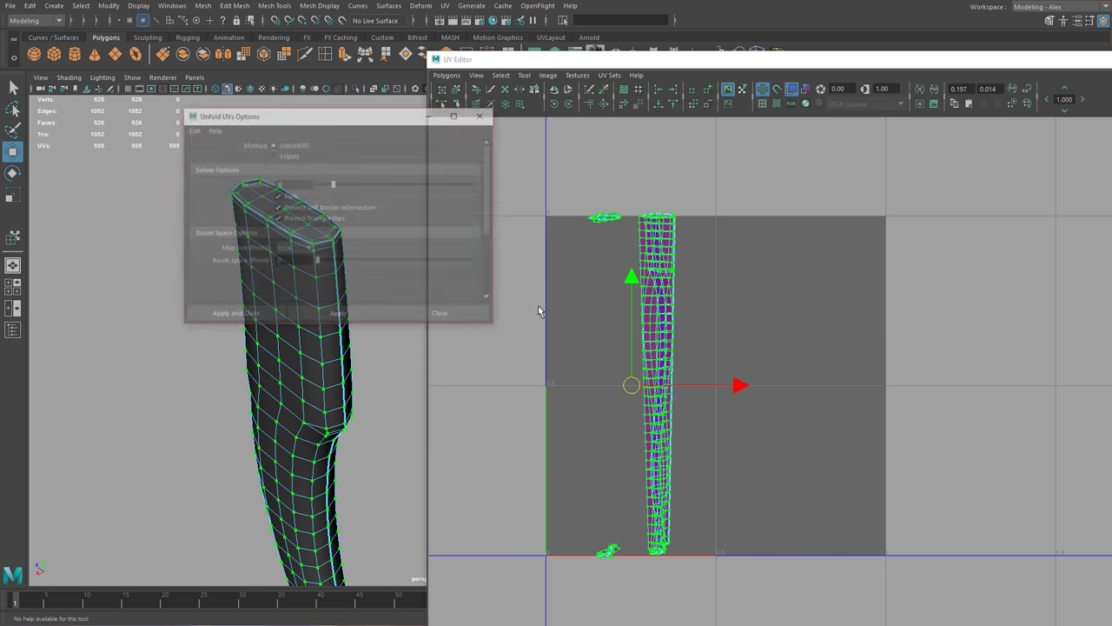
left_click_drag(358, 324, 359, 473)
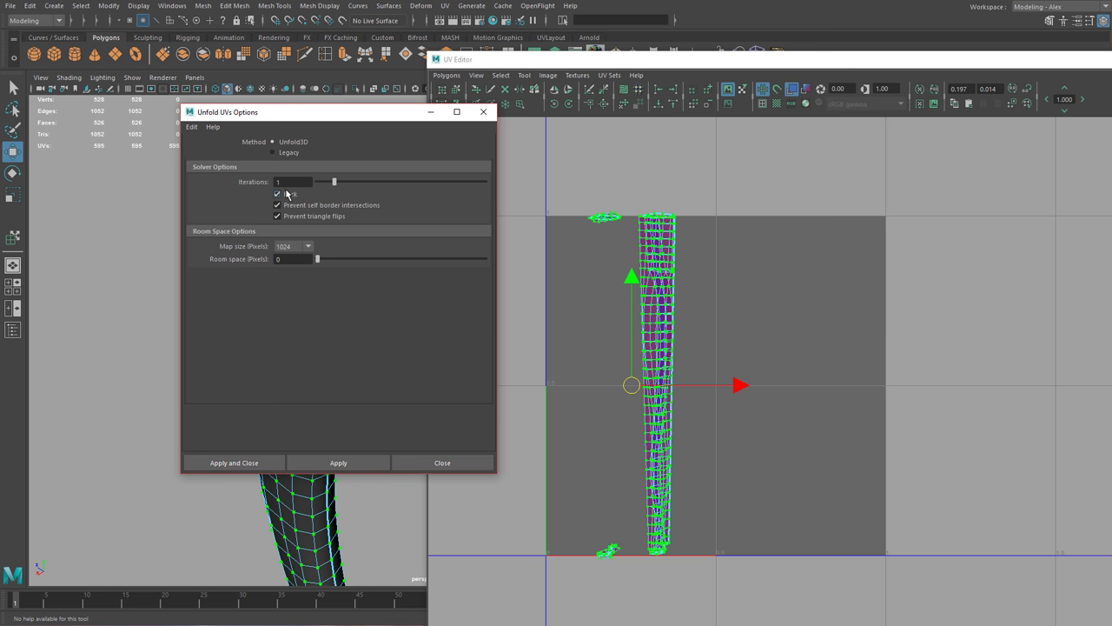
left_click(291, 247)
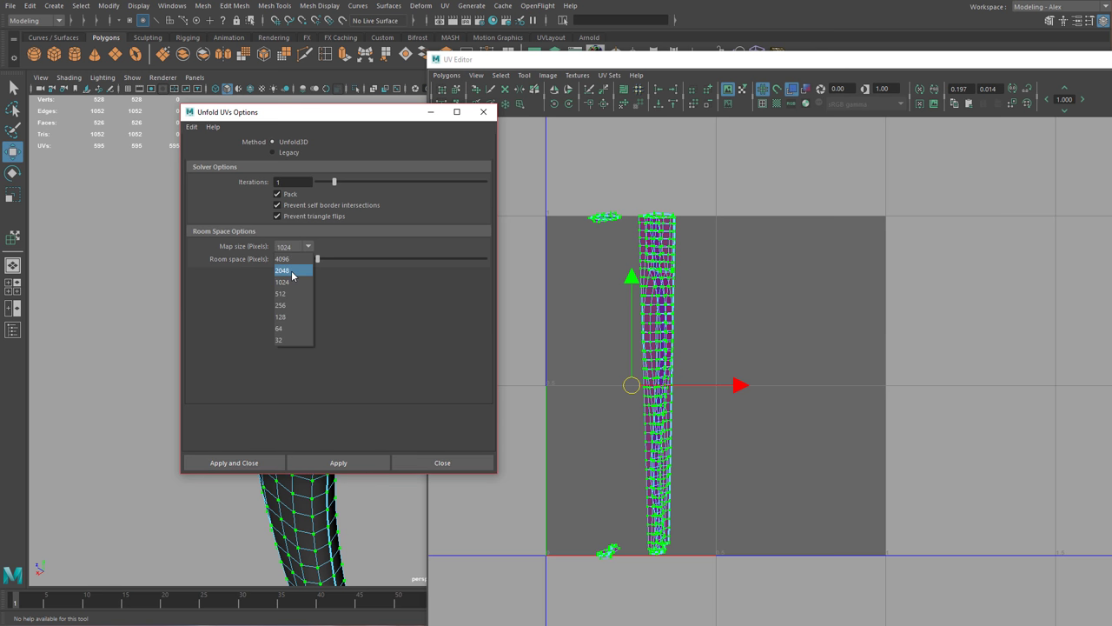
left_click(292, 271)
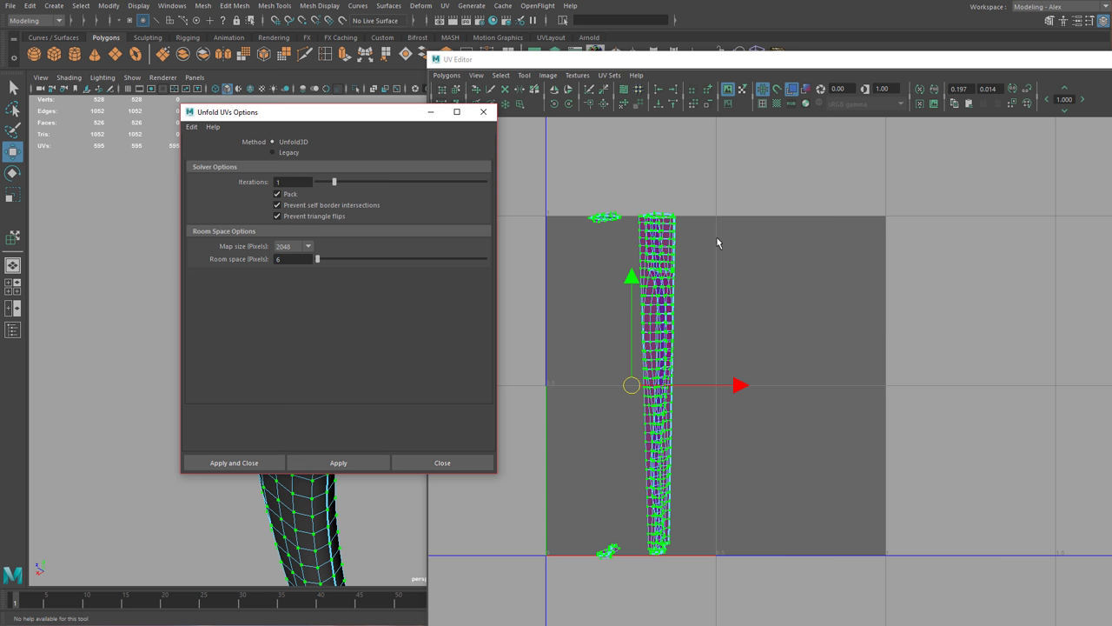
left_click_drag(399, 117, 365, 106)
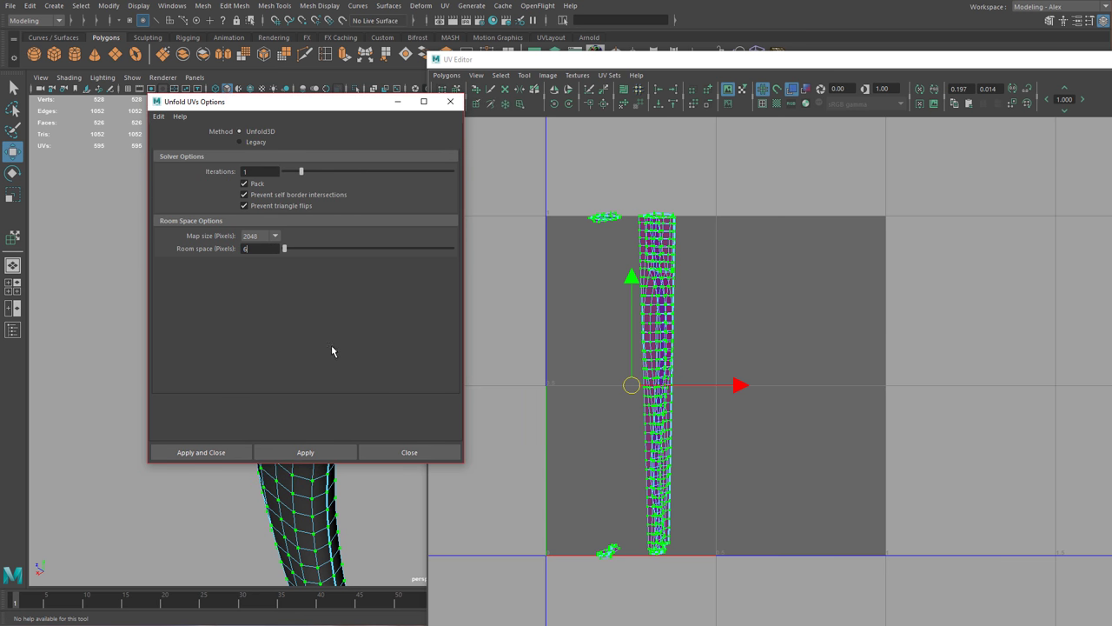
left_click(313, 453)
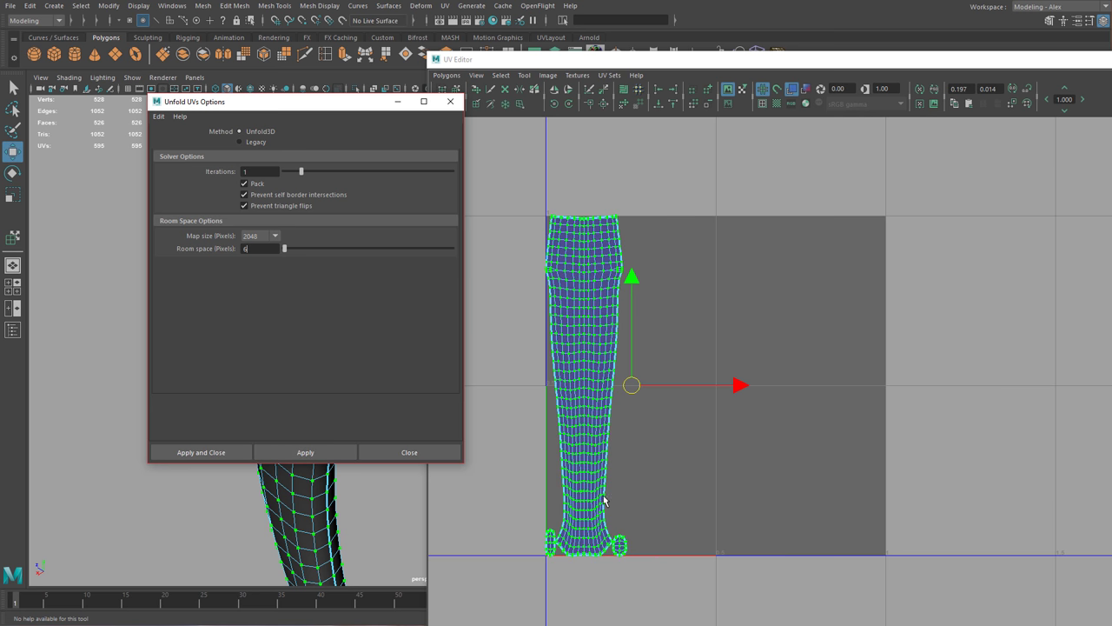
Select the narrow cap's whole UV shell and move it to the other side of the handle body, beside its lower end.
left_click(662, 480)
middle_click_drag(713, 510, 792, 561, "alt")
right_click_drag(792, 561, 921, 599, "alt")
right_click_drag(641, 422, 738, 437, "alt")
middle_click_drag(737, 438, 962, 596, "alt")
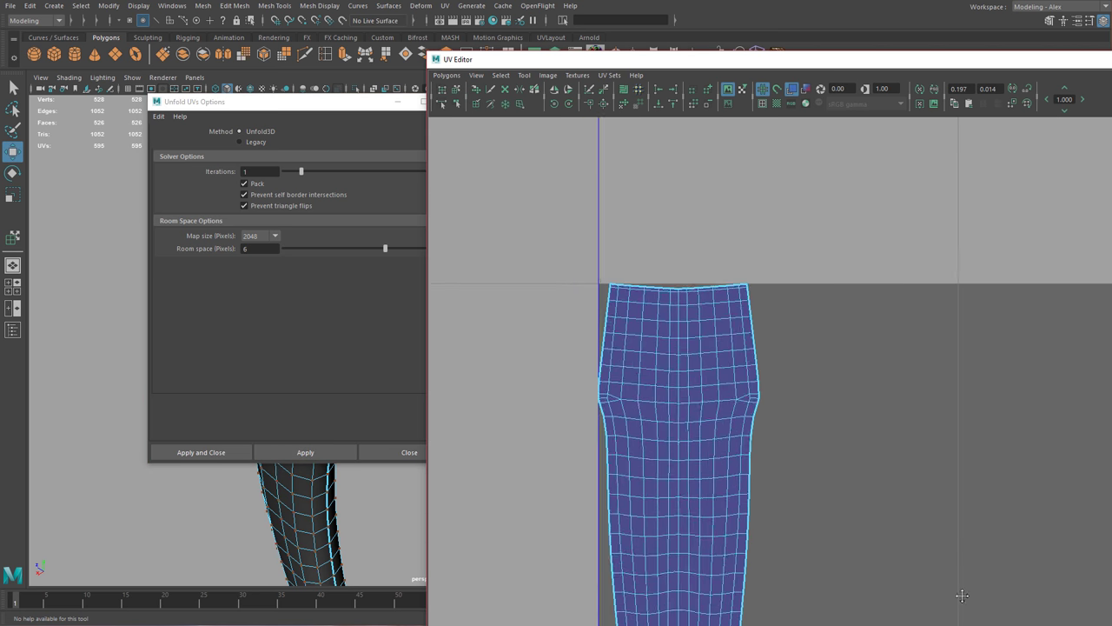
scroll(745, 409, "down", 5)
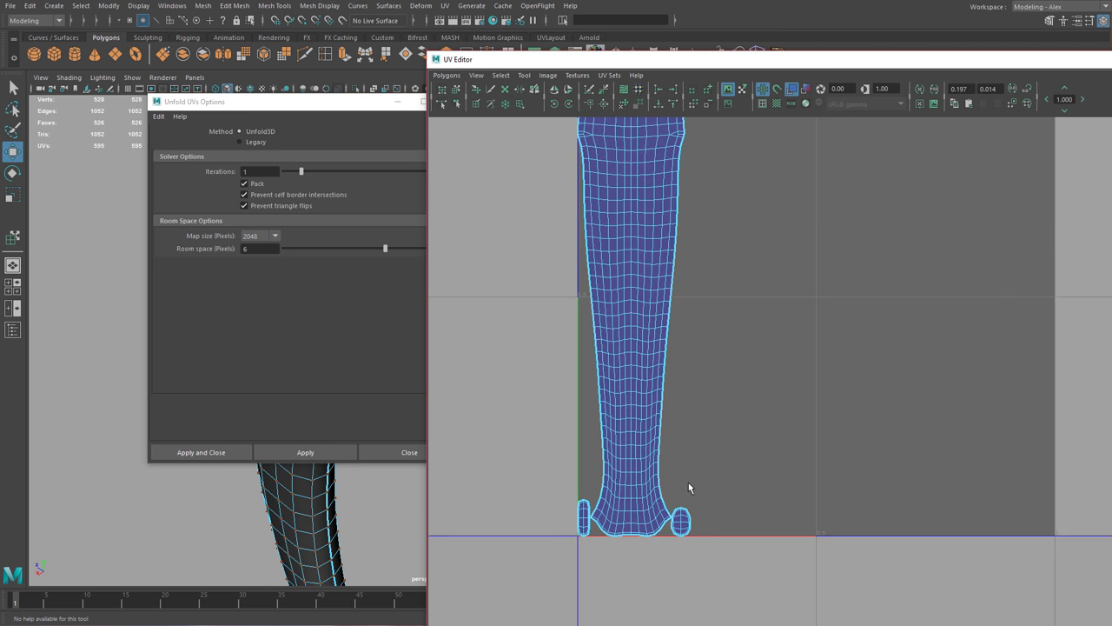
right_click_drag(689, 501, 726, 501)
left_click_drag(564, 488, 589, 515)
right_click_drag(542, 522, 559, 519, "ctrl")
middle_click_drag(565, 534, 653, 492)
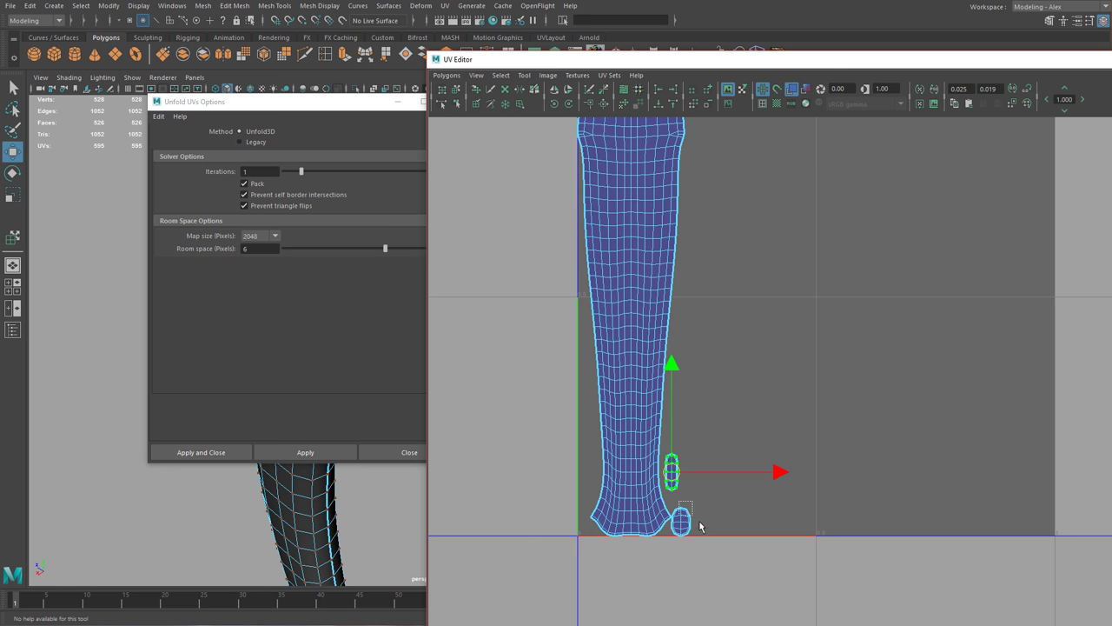
Select the oval cap's entire UV shell and move it up beside the narrow cap shell, clear of the handle body.
left_click_drag(700, 522, 700, 523)
right_click_drag(649, 569, 682, 553, "ctrl")
middle_click_drag(683, 563, 688, 490)
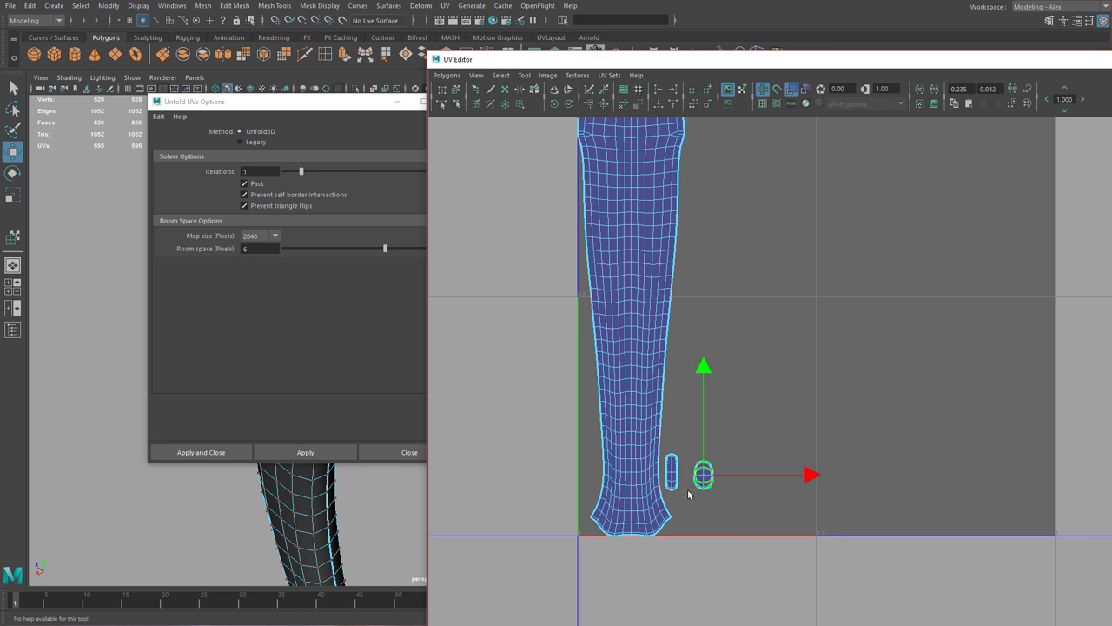
Stack the two cap shells vertically close to the handle body, with the narrow cap above the oval one.
left_click_drag(662, 440, 682, 464)
right_click_drag(659, 502, 676, 497, "ctrl")
middle_click_drag(677, 509, 683, 465)
left_click_drag(690, 459, 732, 507)
middle_click_drag(733, 508, 701, 516)
right_click_drag(714, 469, 890, 466, "alt")
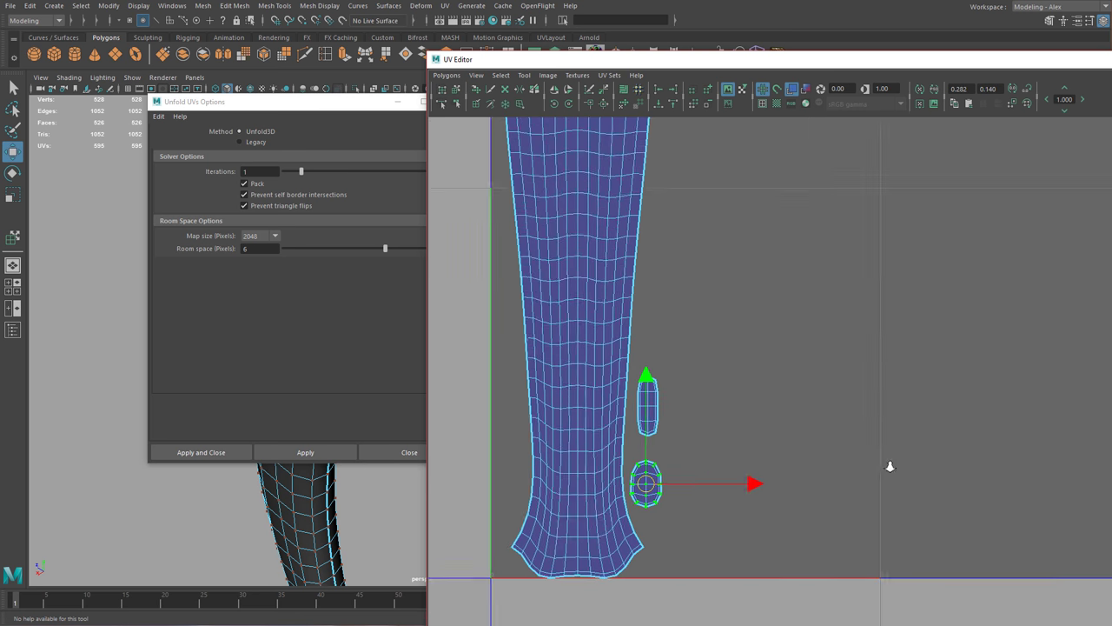
left_click_drag(768, 343, 692, 447)
middle_click_drag(729, 466, 723, 492)
Examine the unfolded handle layout along its full length, checking the shell borders, mesh distribution and spacing between shells.
right_click_drag(831, 477, 764, 438, "alt")
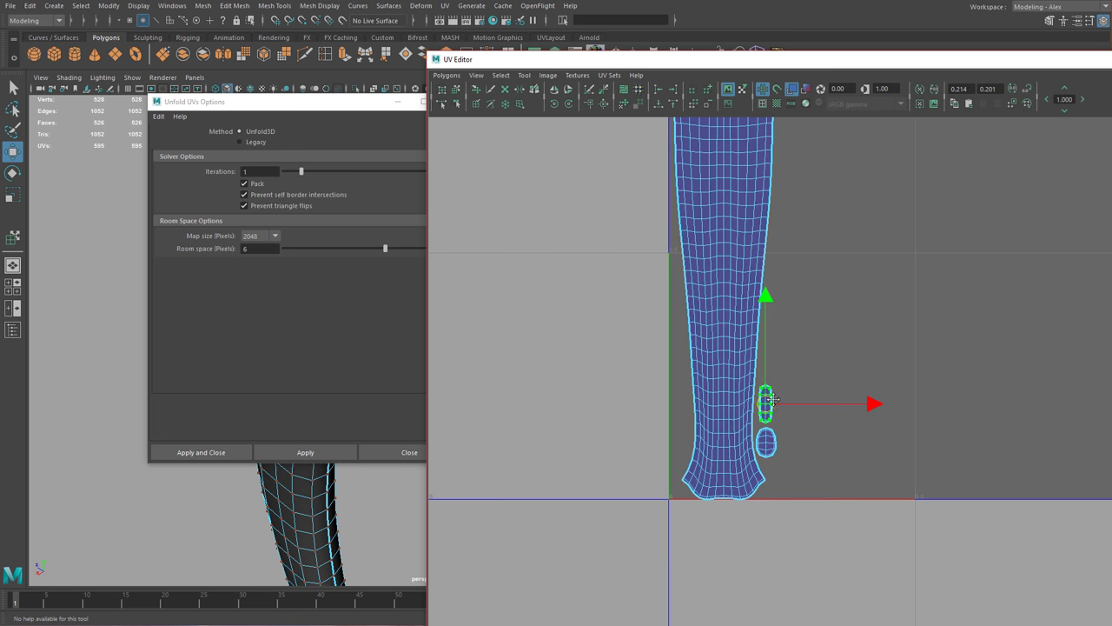
middle_click_drag(773, 399, 779, 606, "alt")
right_click_drag(780, 607, 675, 466, "alt")
middle_click_drag(675, 466, 684, 467, "alt")
right_click_drag(709, 341, 804, 348)
left_click(826, 352)
middle_click_drag(784, 388, 671, 338, "alt")
middle_click_drag(839, 452, 908, 560, "alt")
right_click_drag(908, 561, 1053, 618, "alt")
middle_click_drag(784, 408, 1096, 548, "alt")
right_click_drag(768, 396, 853, 424, "alt")
middle_click_drag(852, 425, 605, 302, "alt")
right_click_drag(605, 302, 518, 288, "alt")
right_click_drag(868, 417, 654, 344, "alt")
middle_click_drag(776, 377, 632, 231, "alt")
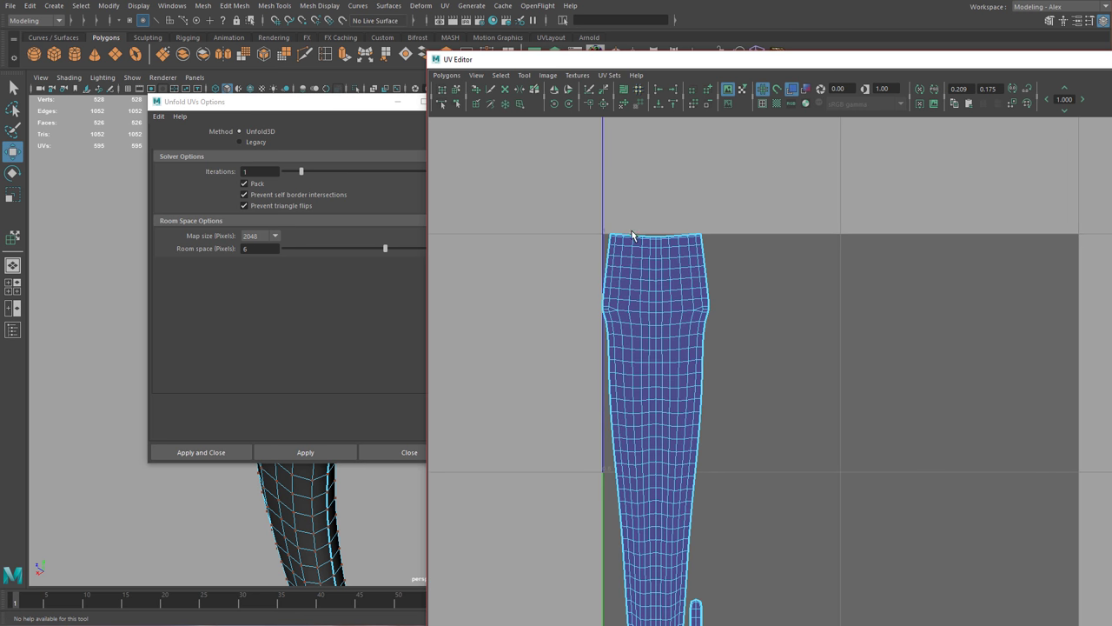
right_click_drag(774, 382, 685, 354, "alt")
middle_click_drag(684, 354, 658, 293, "alt")
Select all the handle's UVs, scale them down slightly and nudge them sideways inside the 0–1 UV square.
right_click_drag(621, 256, 656, 254)
left_click_drag(592, 180, 791, 605)
key("r")
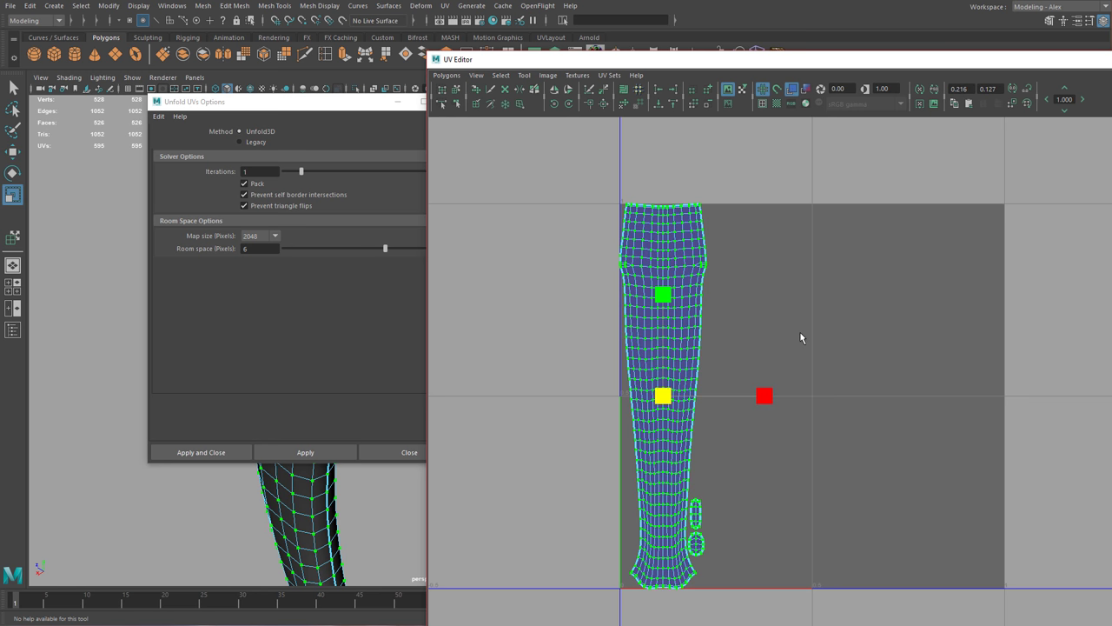
middle_click_drag(800, 331, 799, 332)
key("w")
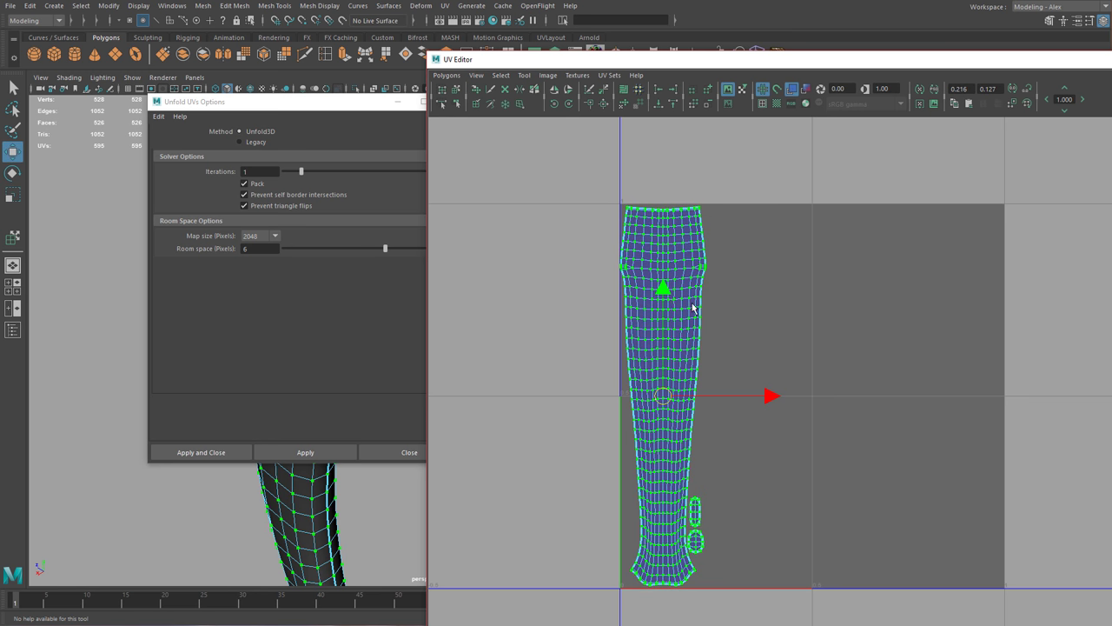
left_click_drag(768, 396, 770, 396)
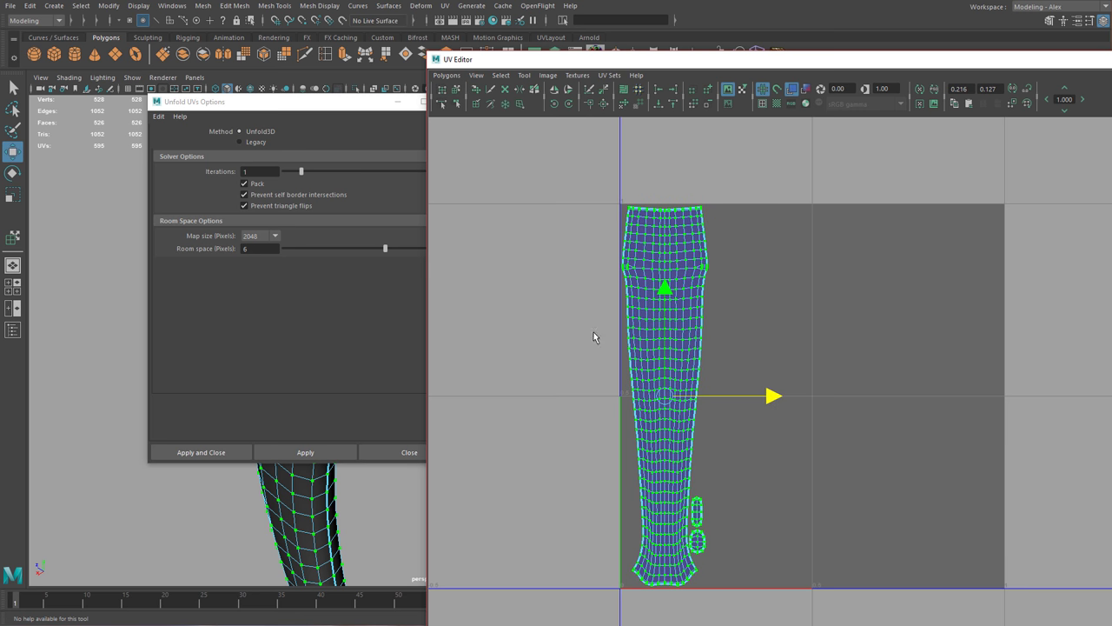
Close the Unfold options, return the handle to object selection and exit isolation to show the whole axe.
left_click(352, 112)
left_click(450, 102)
right_click_drag(307, 242, 340, 230)
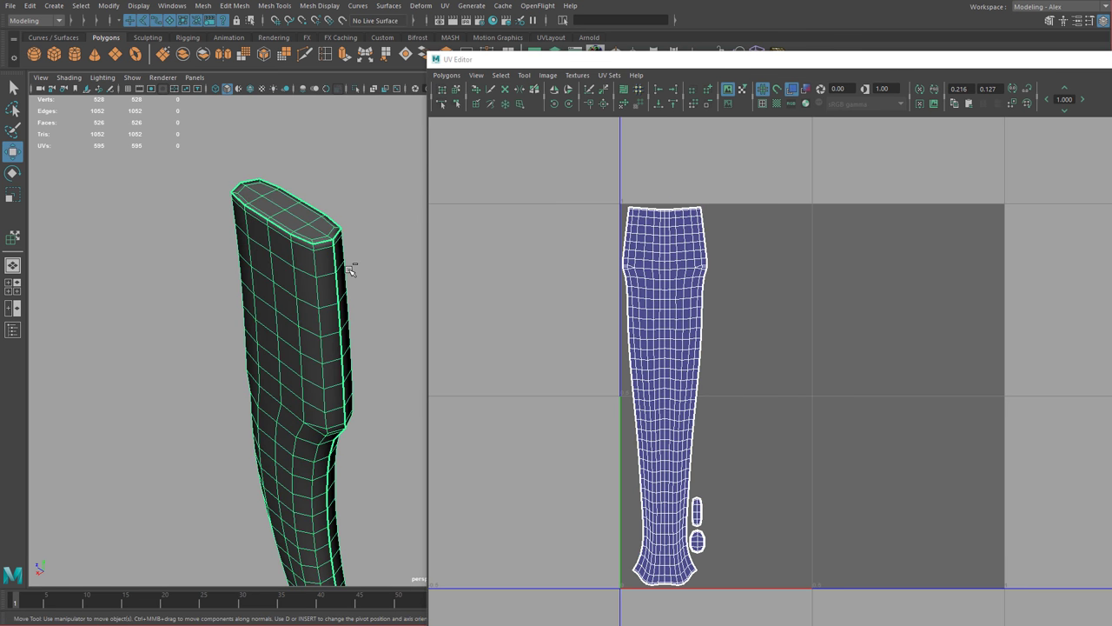
key("ctrl+1")
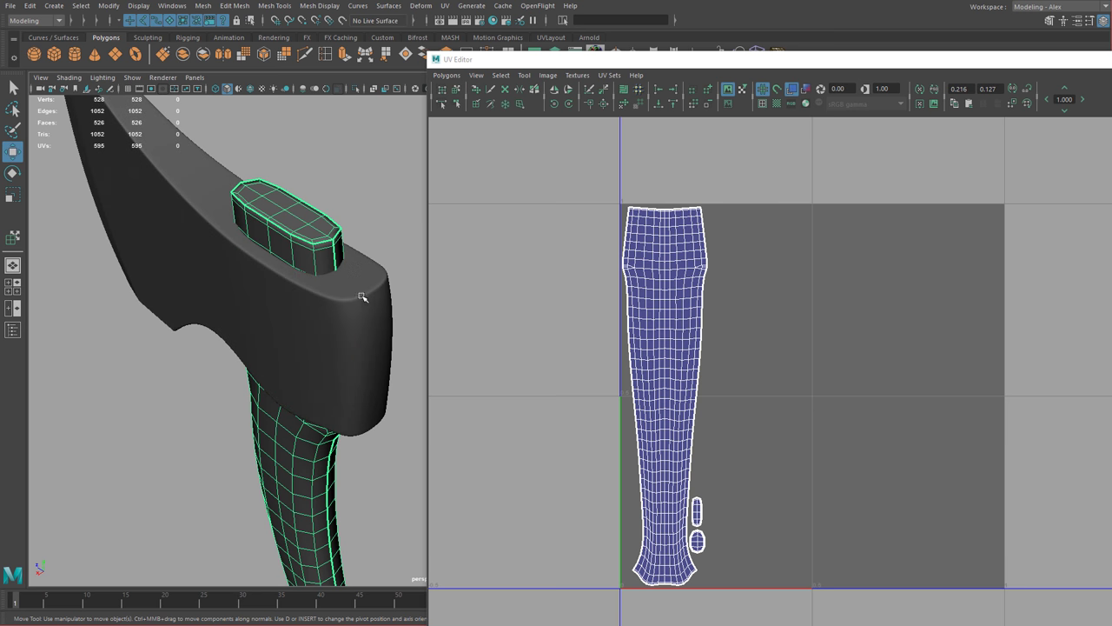
Hide the handle and select the axe head on its own.
left_click(368, 293)
left_click_drag(370, 292, 318, 263, "alt")
scroll(317, 263, "down", 4)
middle_click_drag(318, 263, 284, 270, "alt")
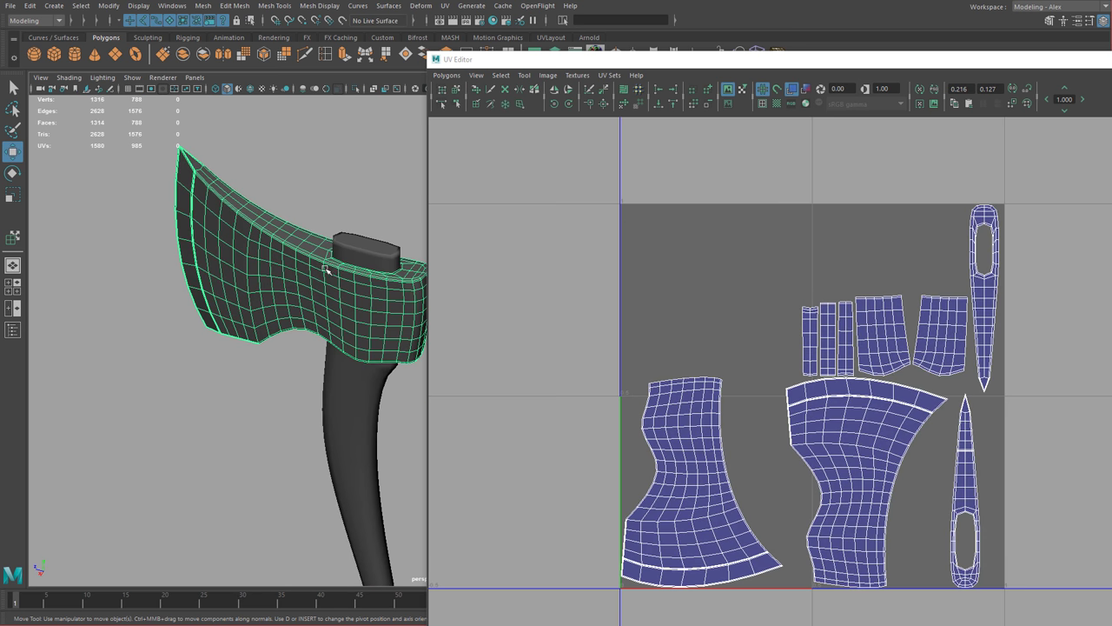
left_click(362, 239)
key("ctrl+h")
left_click(353, 281)
middle_click_drag(370, 258, 374, 294, "alt")
scroll(703, 246, "down", 2)
Select all of the axe head's UV edges and sew them together.
right_click_drag(635, 237, 636, 205)
left_click_drag(591, 139, 1096, 610)
left_click(606, 104)
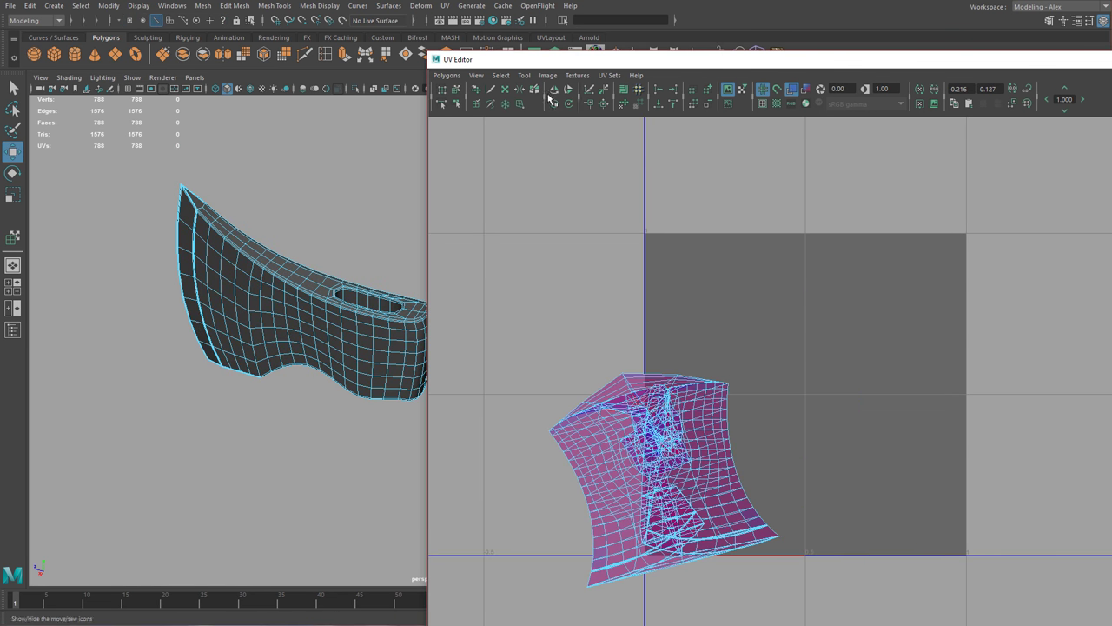
left_click(446, 75)
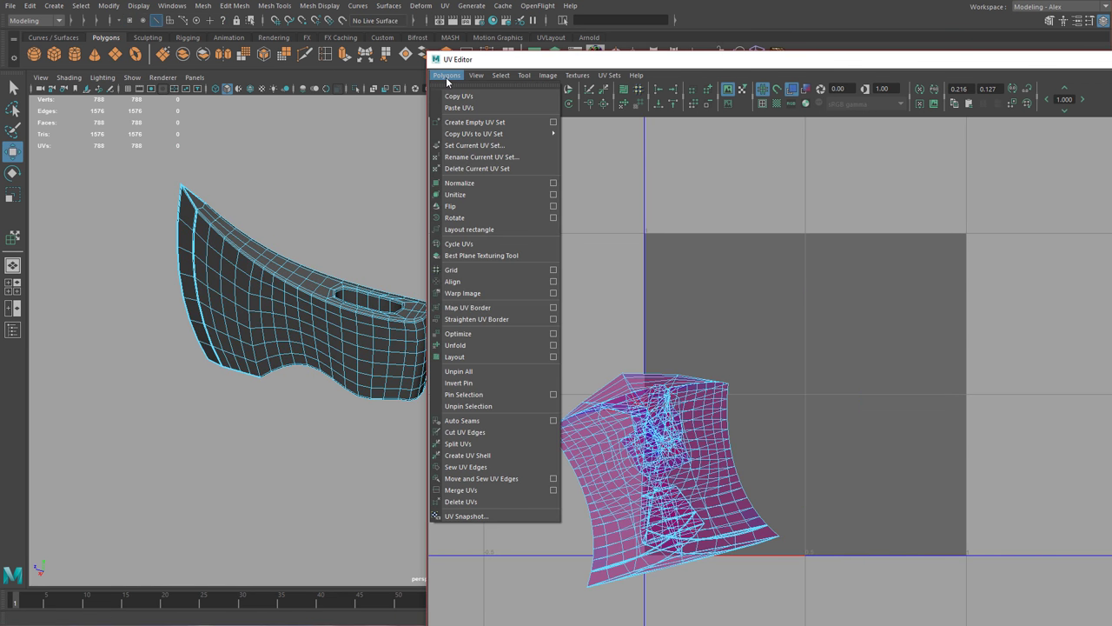
left_click(664, 393)
Select the edge loop around the handle hole's upper rim plus the loops along both upper edges of the axe head.
middle_click_drag(300, 326, 330, 402, "alt")
right_click_drag(330, 402, 379, 410, "alt")
left_click_drag(378, 410, 352, 414, "alt")
right_click_drag(293, 395, 296, 365)
double_click(294, 332)
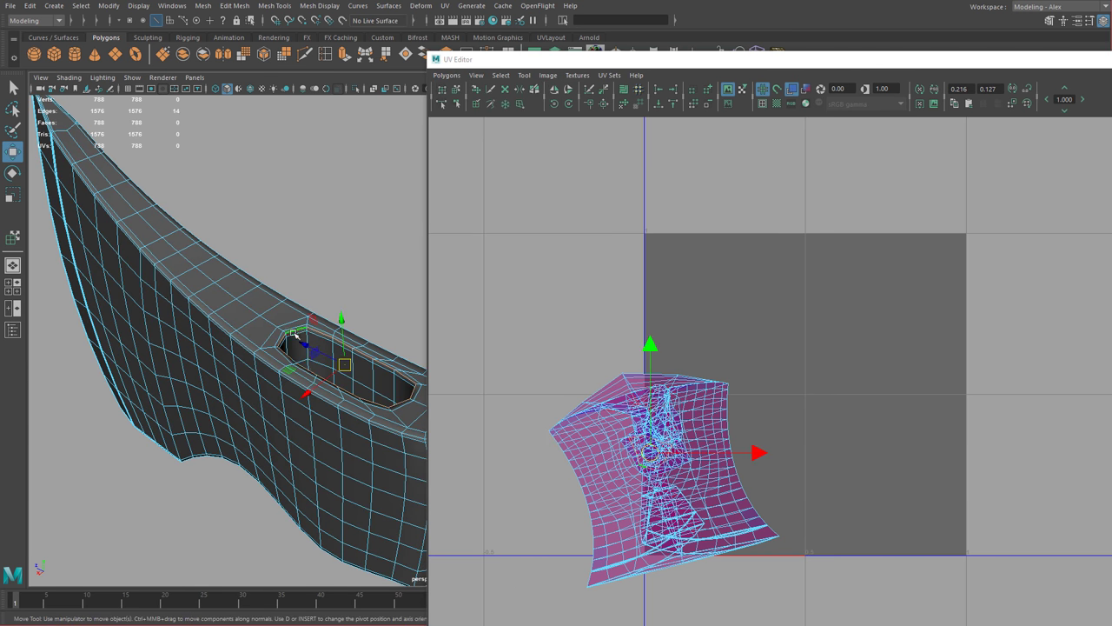
left_click_drag(294, 333, 310, 383, "alt")
double_click(345, 322, "shift")
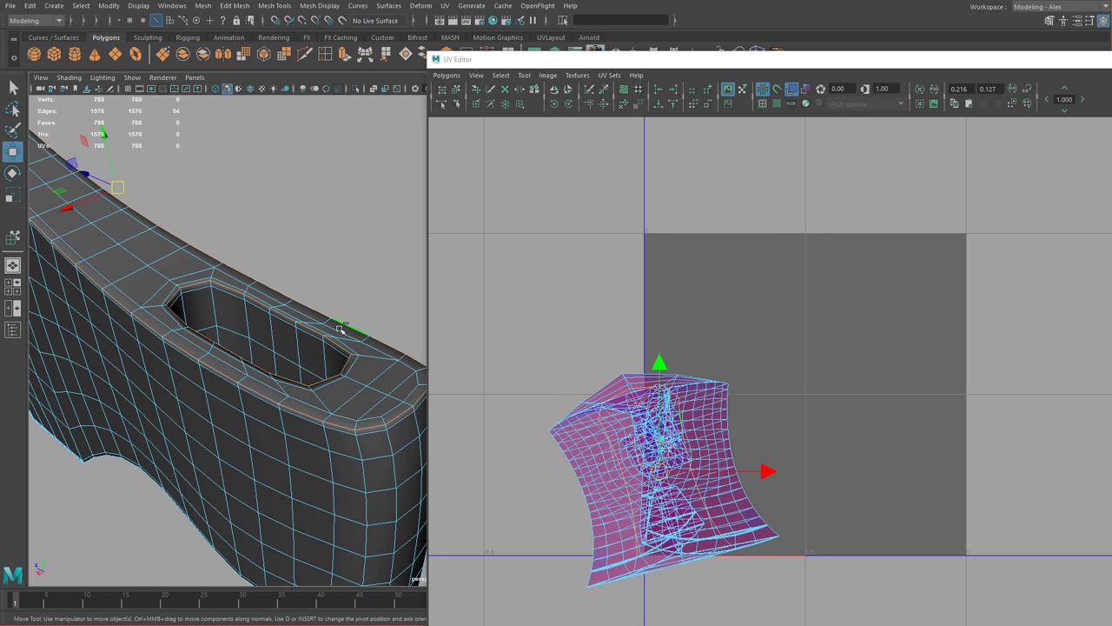
Extend the seam selection along both upper bevels to the blade's upper tip.
right_click_drag(345, 328, 241, 353, "alt")
left_click_drag(241, 353, 275, 354, "alt")
middle_click_drag(275, 354, 302, 441, "alt")
right_click_drag(301, 442, 427, 444, "alt")
middle_click_drag(228, 439, 379, 422, "alt")
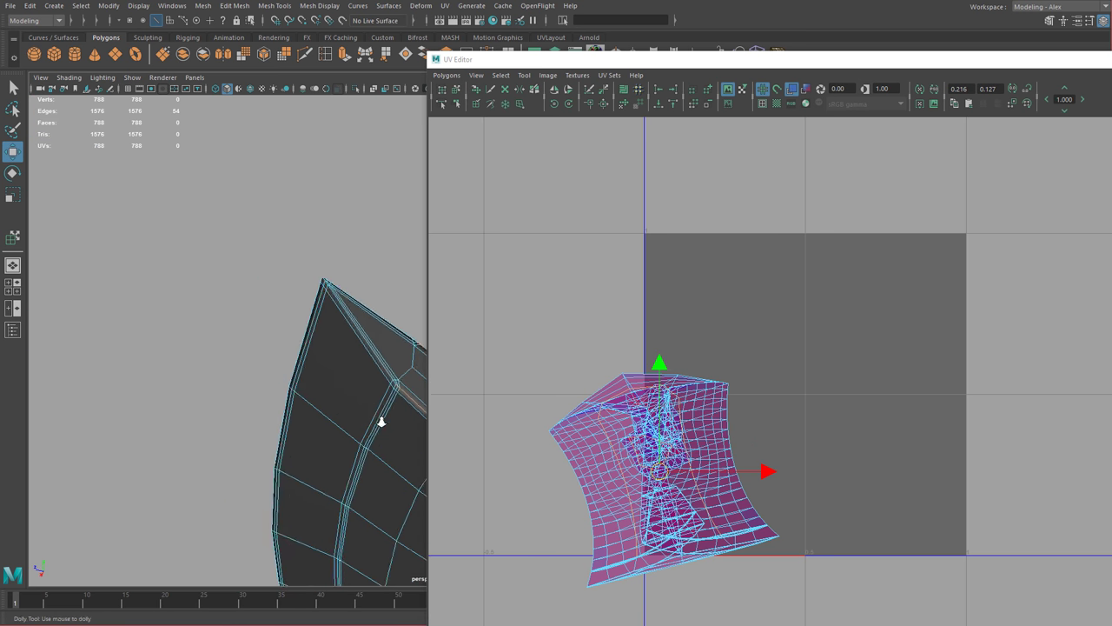
right_click_drag(380, 422, 426, 424, "alt")
left_click_drag(387, 423, 347, 420, "alt")
key("q")
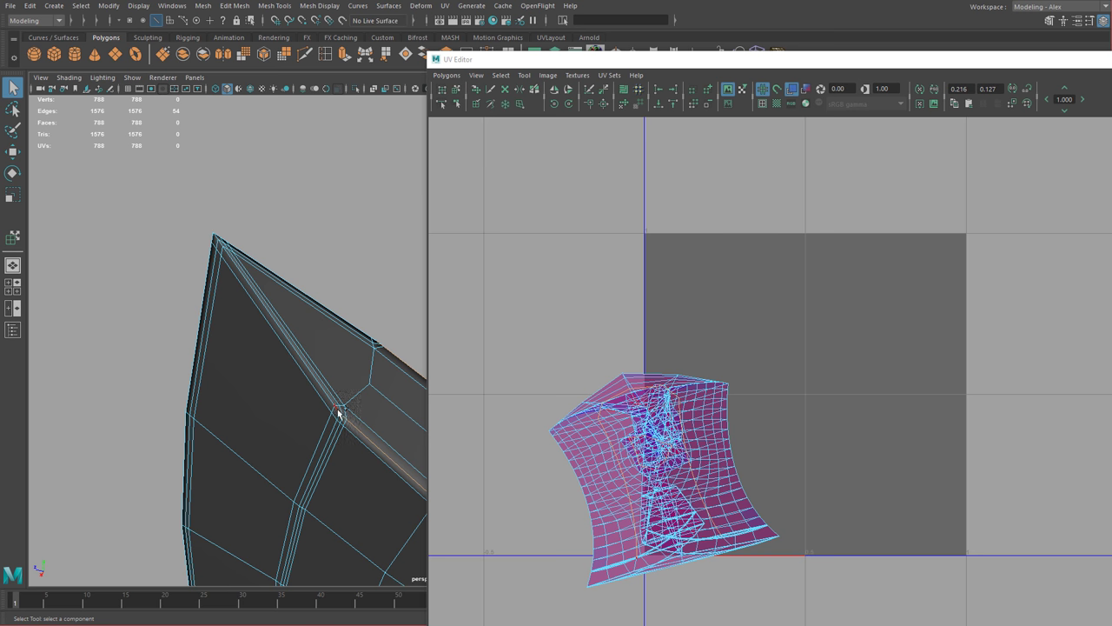
double_click(324, 393, "shift")
left_click_drag(276, 375, 285, 384, "alt")
right_click_drag(285, 384, 319, 379, "alt")
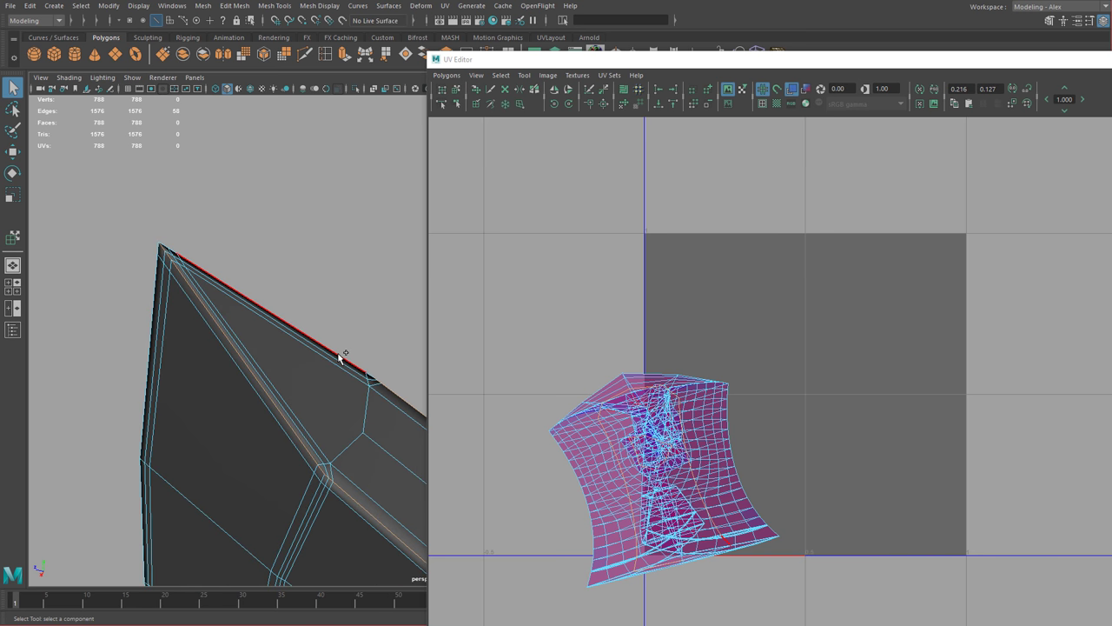
double_click(339, 357, "shift")
Add the edges running from the blade's upper tip down its cutting edge to the seam selection.
right_click_drag(358, 416, 215, 372, "alt")
left_click_drag(216, 372, 330, 386, "alt")
middle_click_drag(330, 387, 191, 380, "alt")
left_click_drag(191, 380, 269, 409, "alt")
right_click_drag(269, 408, 325, 446, "alt")
left_click_drag(324, 446, 354, 402, "alt")
right_click_drag(353, 402, 402, 370, "alt")
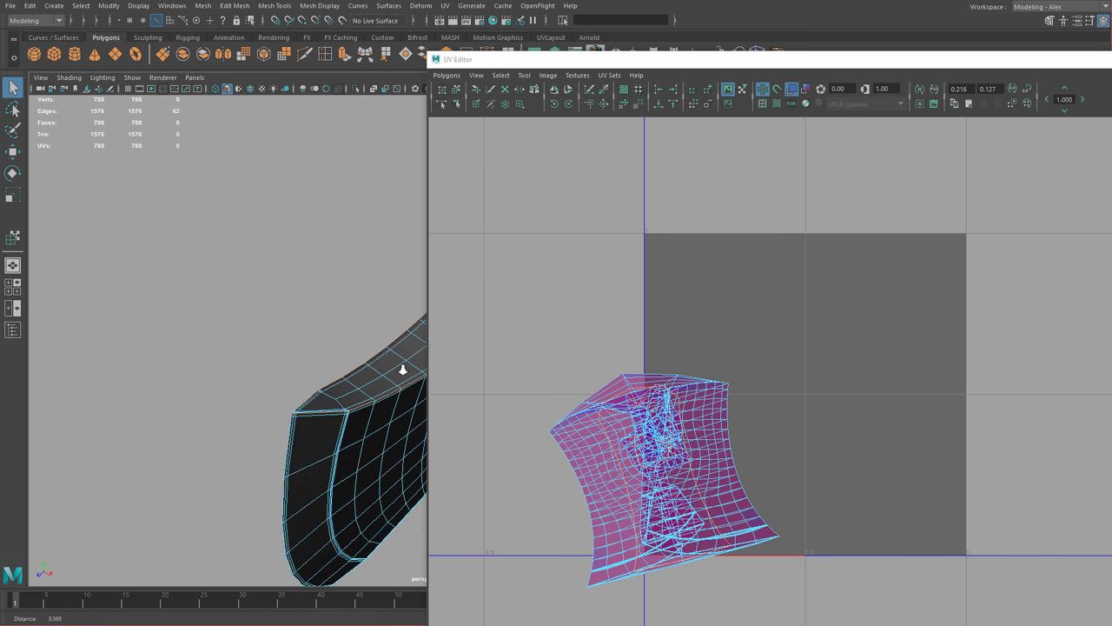
left_click_drag(403, 369, 346, 401, "alt")
right_click_drag(346, 401, 387, 421, "alt")
double_click(258, 349, "shift")
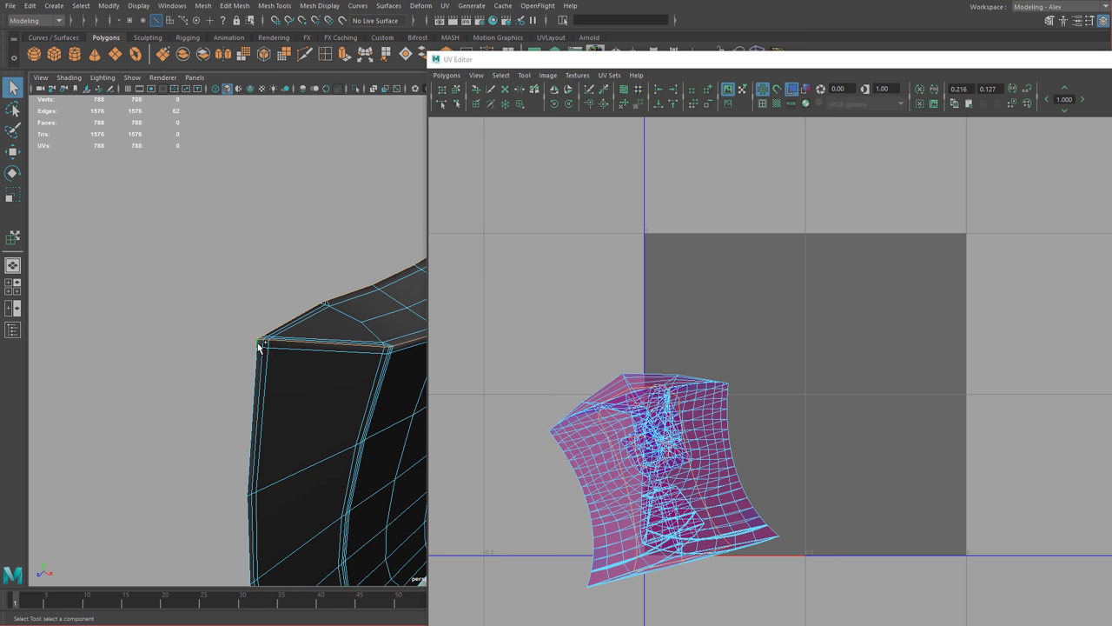
left_click_drag(261, 348, 300, 413, "alt")
middle_click_drag(300, 412, 373, 499, "alt")
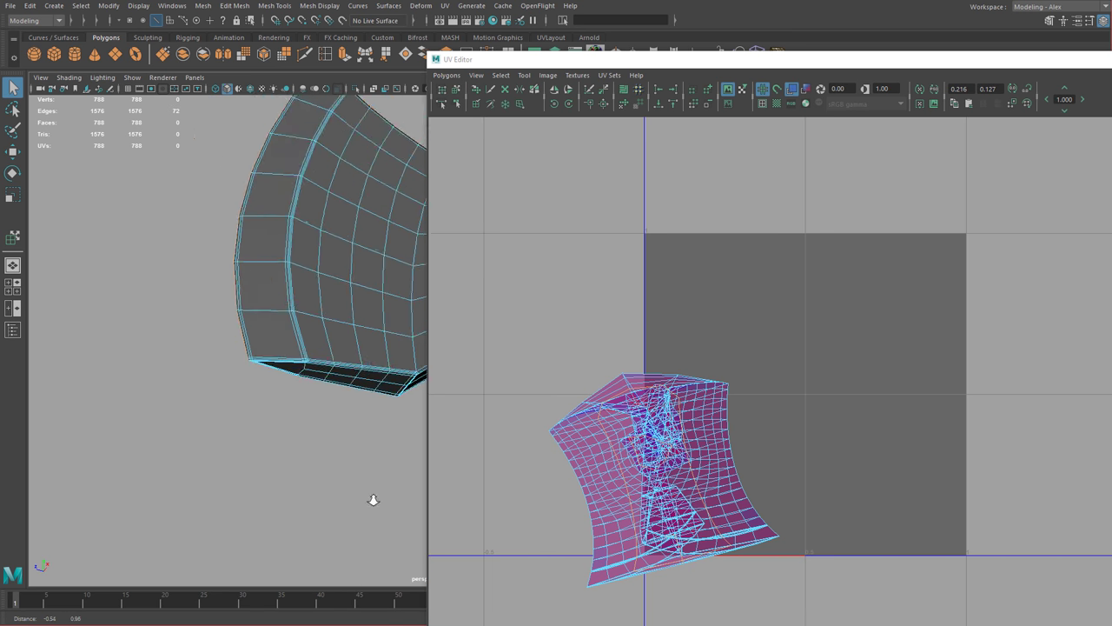
Add the edges along both lower sides of the axe head and the handle hole's lower rim to the seam selection.
left_click_drag(373, 499, 318, 399, "alt")
right_click_drag(318, 399, 382, 403, "alt")
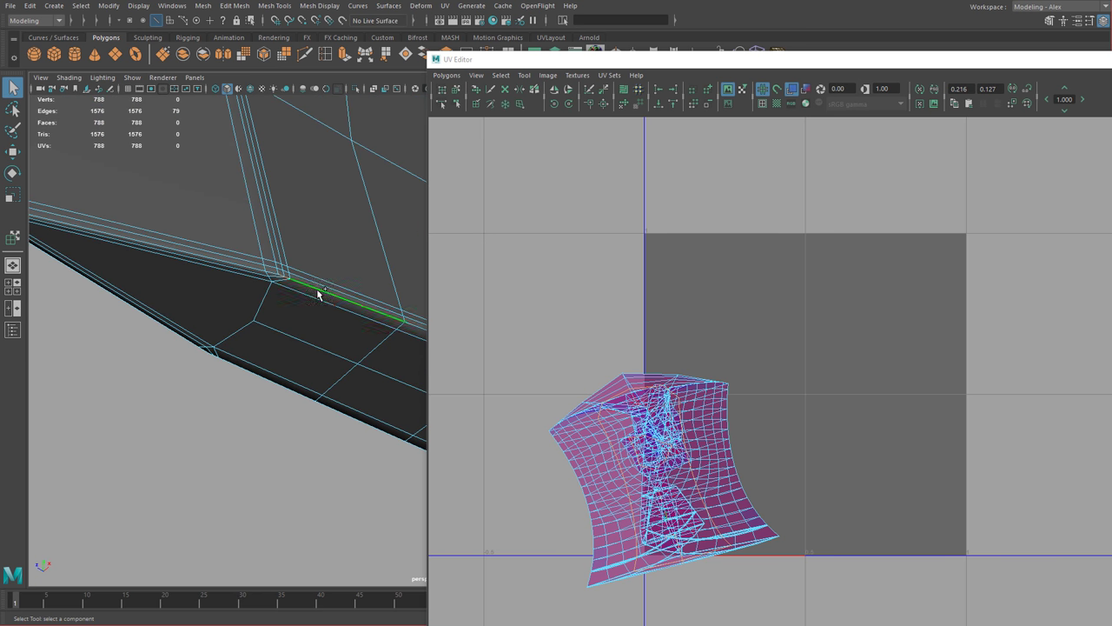
double_click(263, 379, "shift")
left_click_drag(265, 380, 230, 371, "alt")
double_click(266, 379, "shift")
left_click_drag(298, 373, 345, 327, "alt")
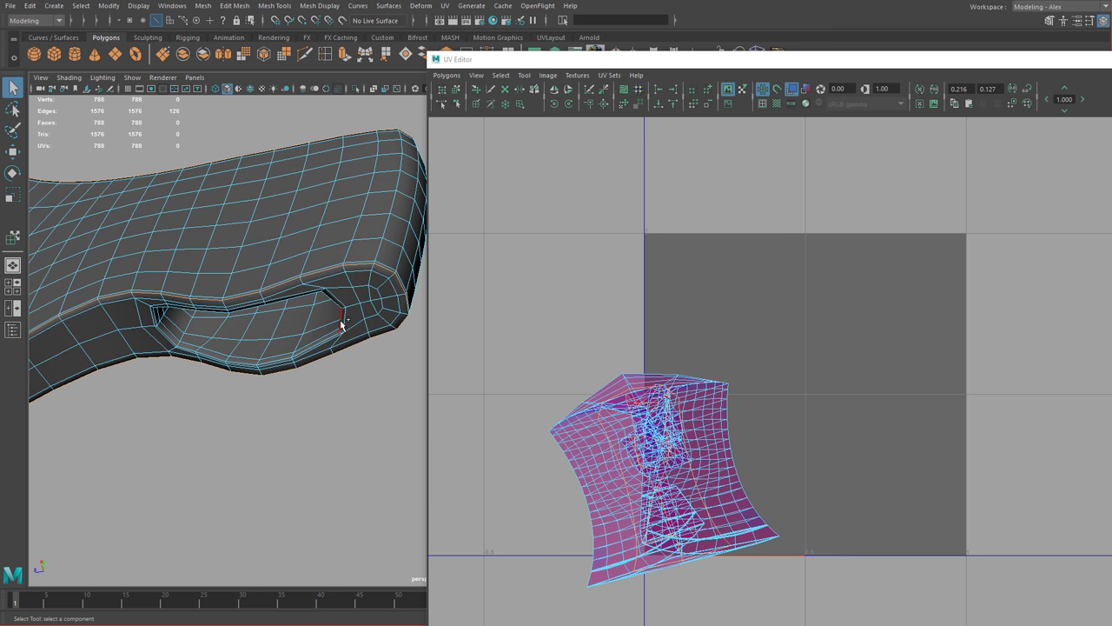
left_click_drag(333, 313, 252, 382, "alt")
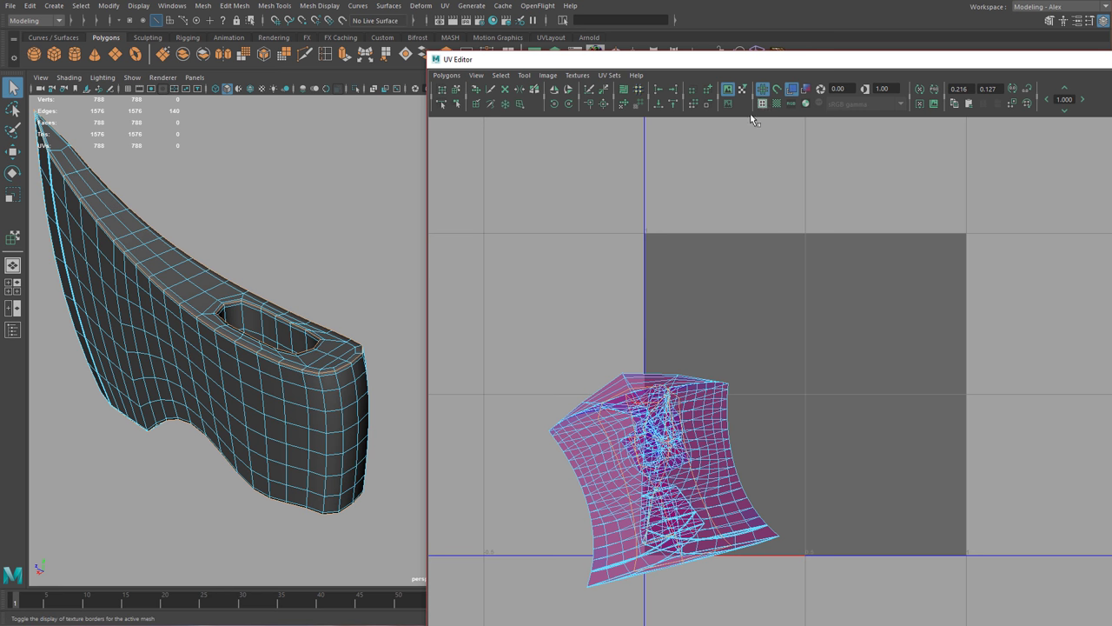
Apply Split UVs to the selected seam edges of the axe head.
middle_click_drag(739, 124, 785, 120, "alt")
middle_click_drag(655, 269, 558, 162, "alt")
left_click(446, 75)
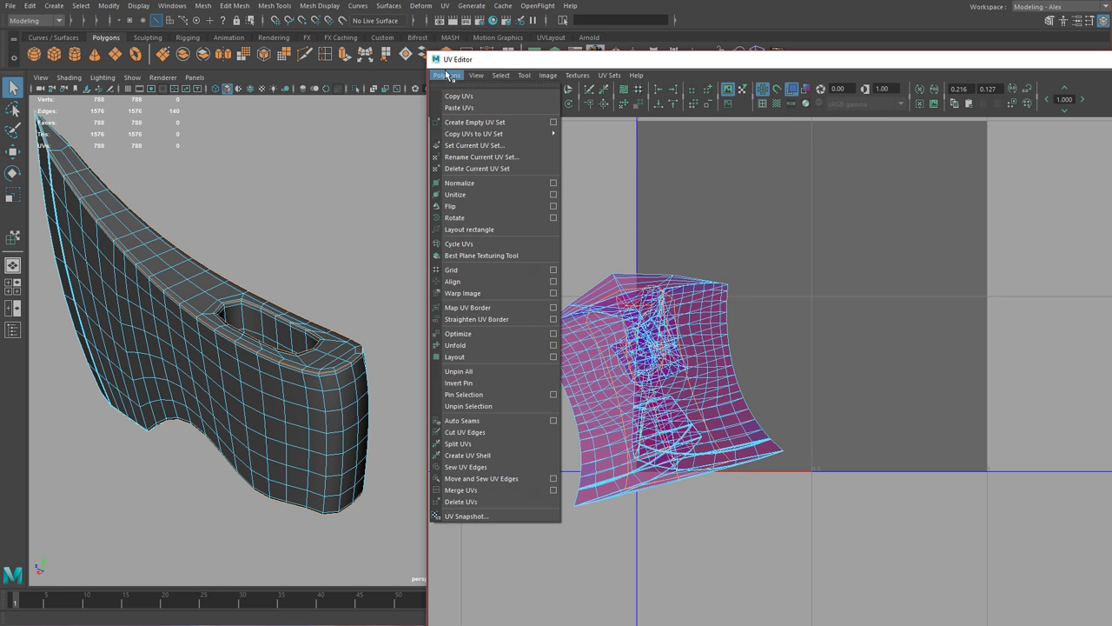
left_click(463, 445)
middle_click_drag(317, 350, 369, 361, "alt")
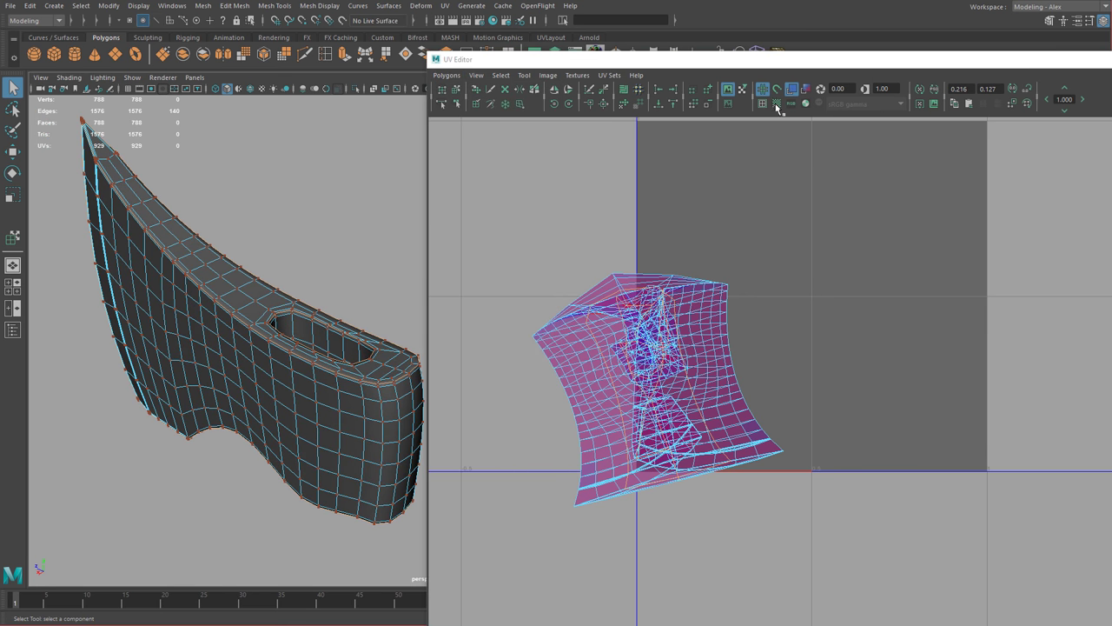
Turn on the texture border display and inspect the seams around the axe head and the handle hole.
left_click(764, 103)
left_click_drag(306, 340, 302, 339, "alt")
left_click_drag(207, 195, 412, 319, "alt")
left_click_drag(266, 314, 397, 339, "alt")
right_click_drag(396, 338, 419, 349, "alt")
right_click_drag(263, 352, 130, 291, "alt")
left_click_drag(174, 269, 55, 253, "alt")
left_click_drag(261, 252, 187, 320, "alt")
right_click_drag(187, 318, 278, 355, "alt")
left_click_drag(278, 354, 172, 287, "alt")
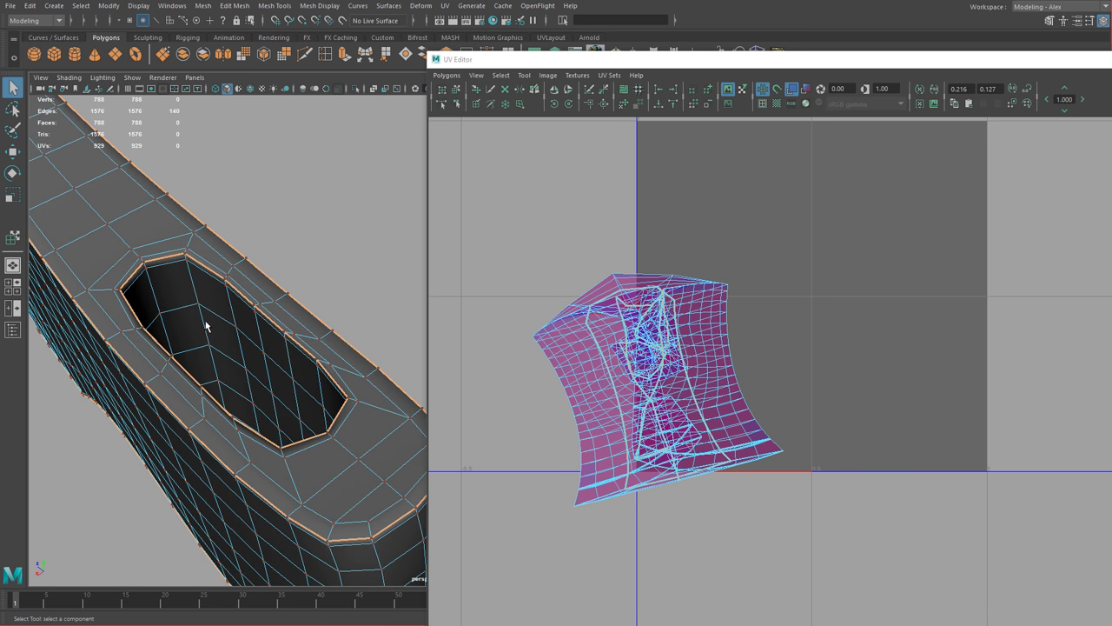
Select the edge line running through the inner wall of the handle hole and cut its UVs.
left_click_drag(206, 324, 189, 324, "alt")
right_click_drag(161, 314, 160, 283)
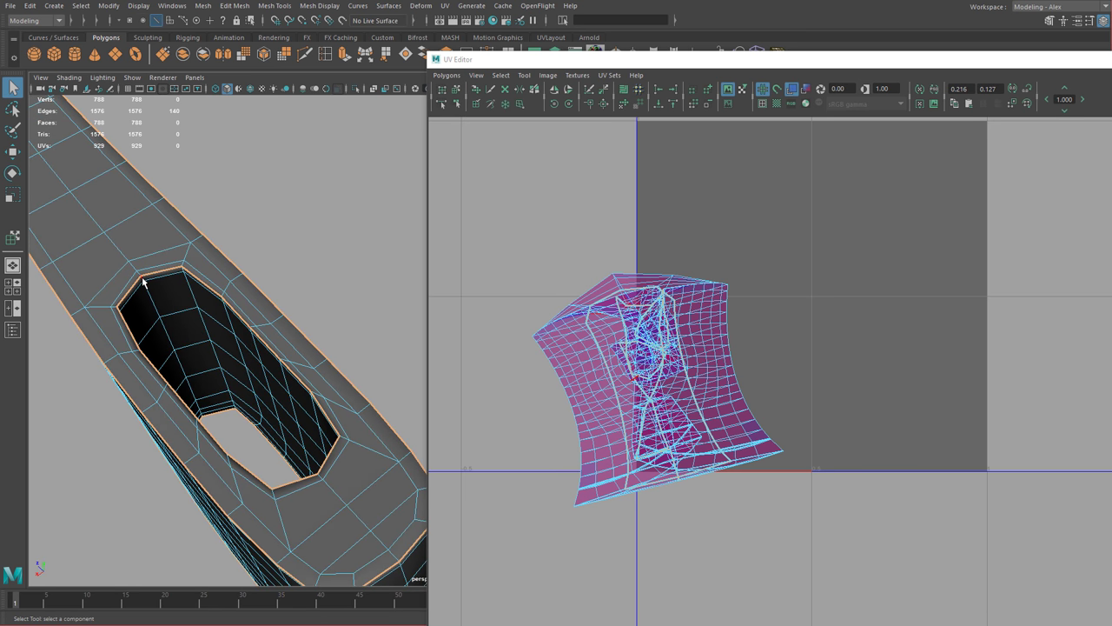
left_click(184, 338)
left_click_drag(226, 385, 232, 365, "alt")
left_click_drag(243, 413, 252, 261, "alt")
middle_click_drag(252, 261, 264, 187, "alt")
right_click_drag(264, 187, 304, 339, "alt")
left_click_drag(246, 427, 304, 263, "alt")
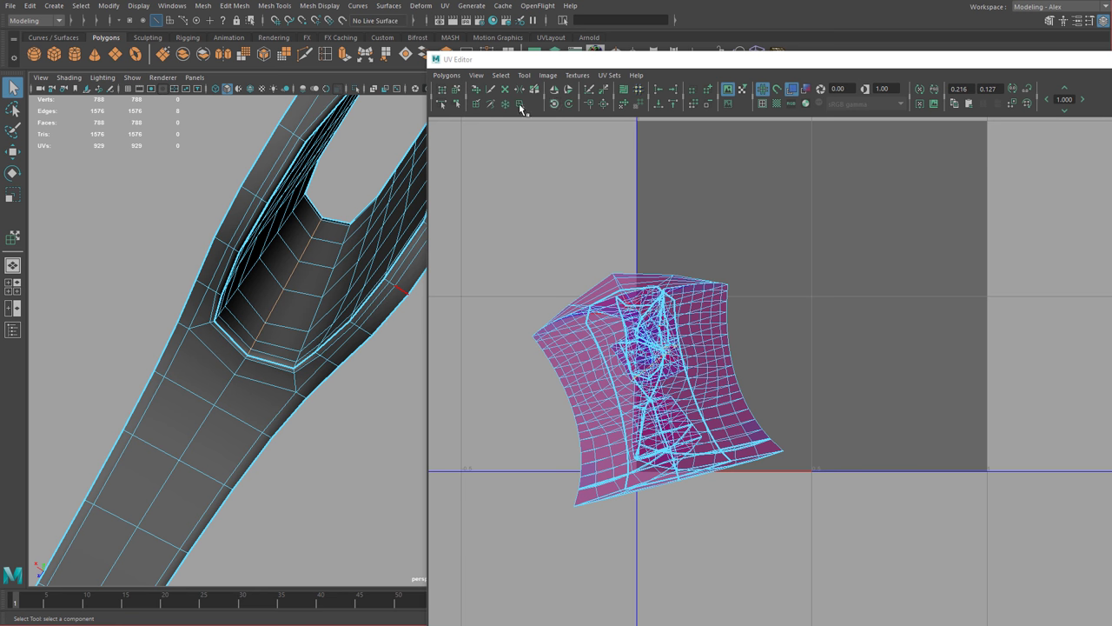
left_click(590, 92)
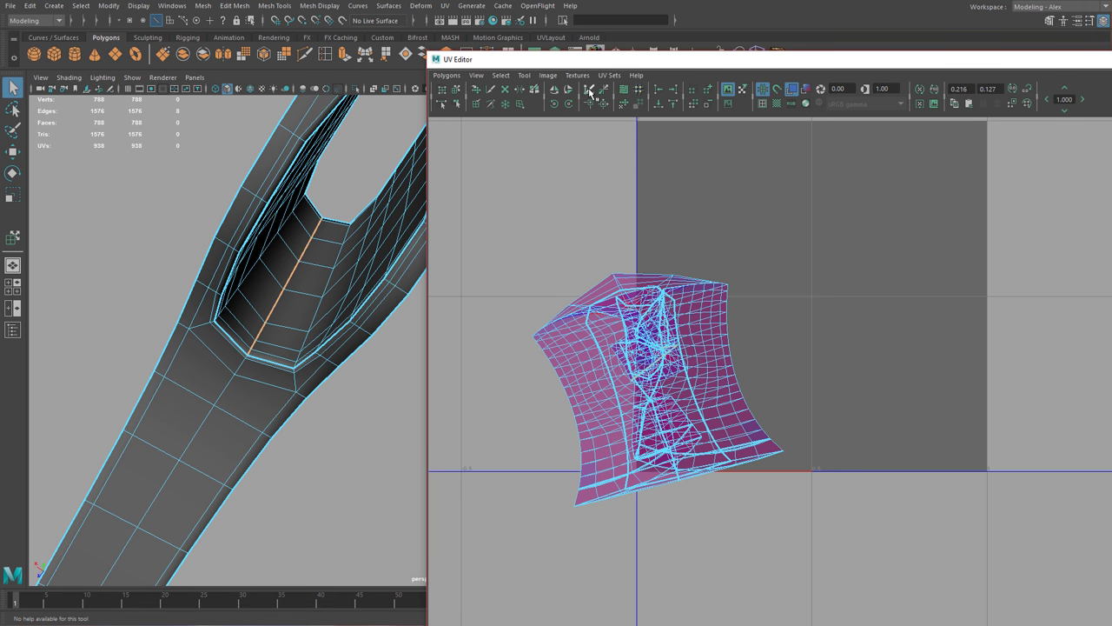
Leave edge selection and reselect the whole axe head as an object, viewing its seams from the side.
left_click_drag(314, 266, 304, 365, "alt")
right_click_drag(246, 262, 286, 244)
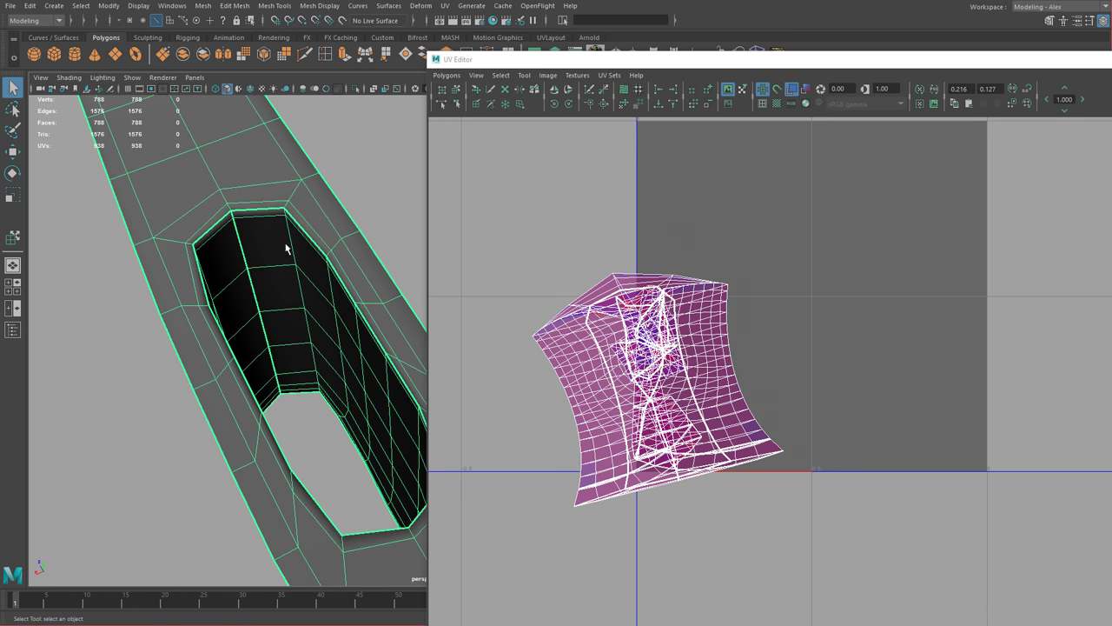
left_click(366, 186)
left_click_drag(367, 262, 269, 198, "alt")
left_click(311, 261)
left_click_drag(321, 280, 280, 265, "alt")
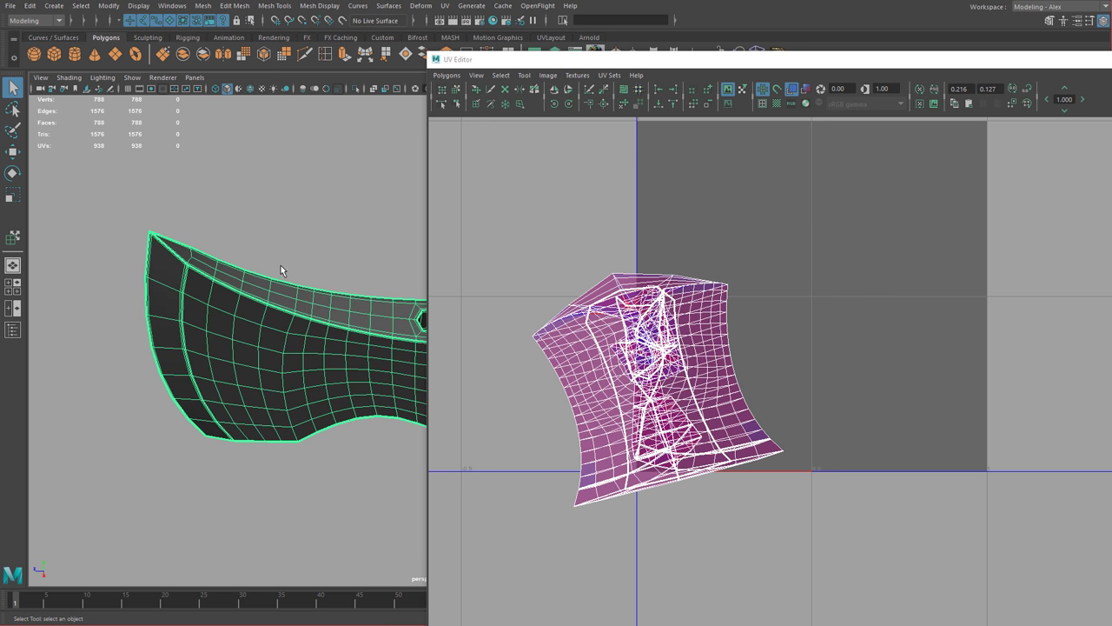
middle_click_drag(346, 289, 218, 286, "alt")
left_click_drag(218, 285, 178, 267, "alt")
Select all UVs of the axe head and unfold them into separate shells.
right_click_drag(665, 335, 615, 323, "alt")
right_click_drag(573, 305, 619, 309)
left_click_drag(550, 241, 754, 473)
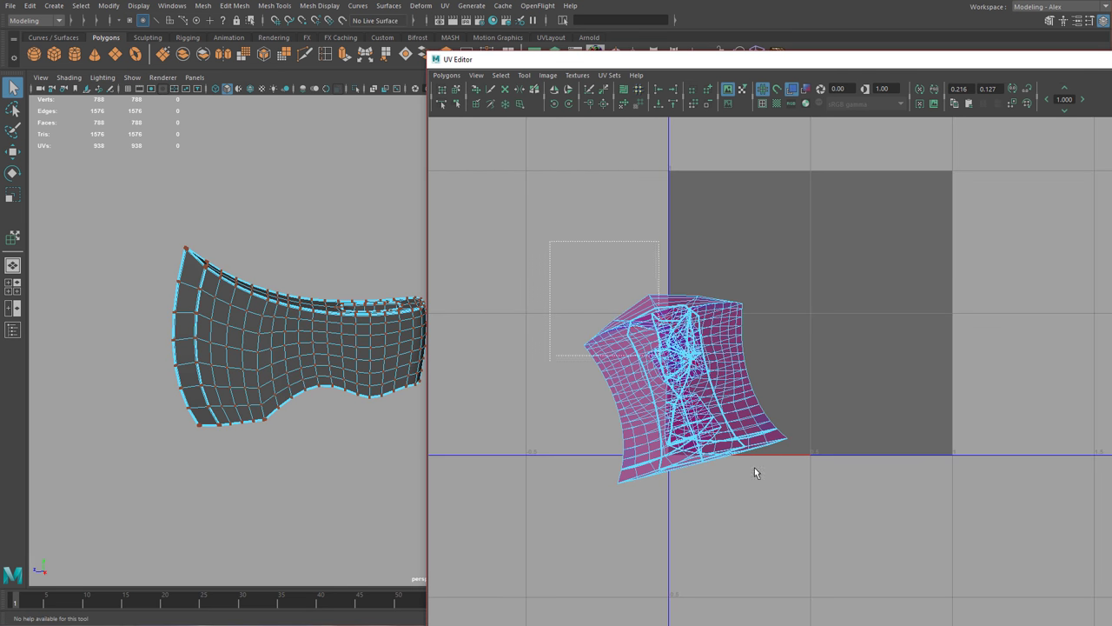
left_click(446, 75)
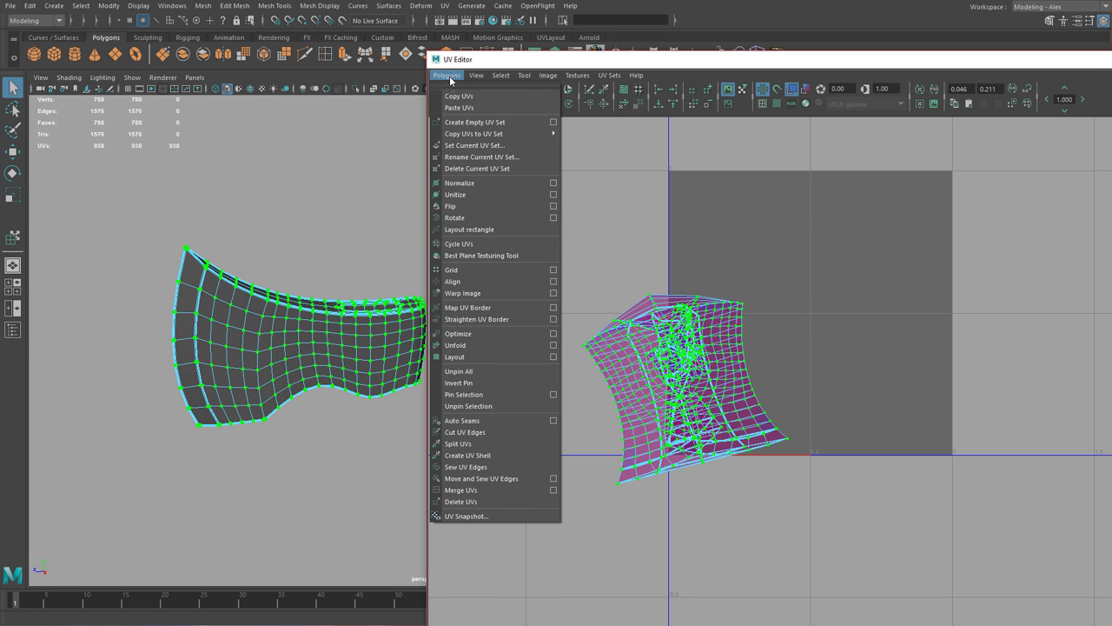
left_click(456, 344)
right_click_drag(691, 380, 761, 433, "alt")
scroll(830, 388, "down", 2)
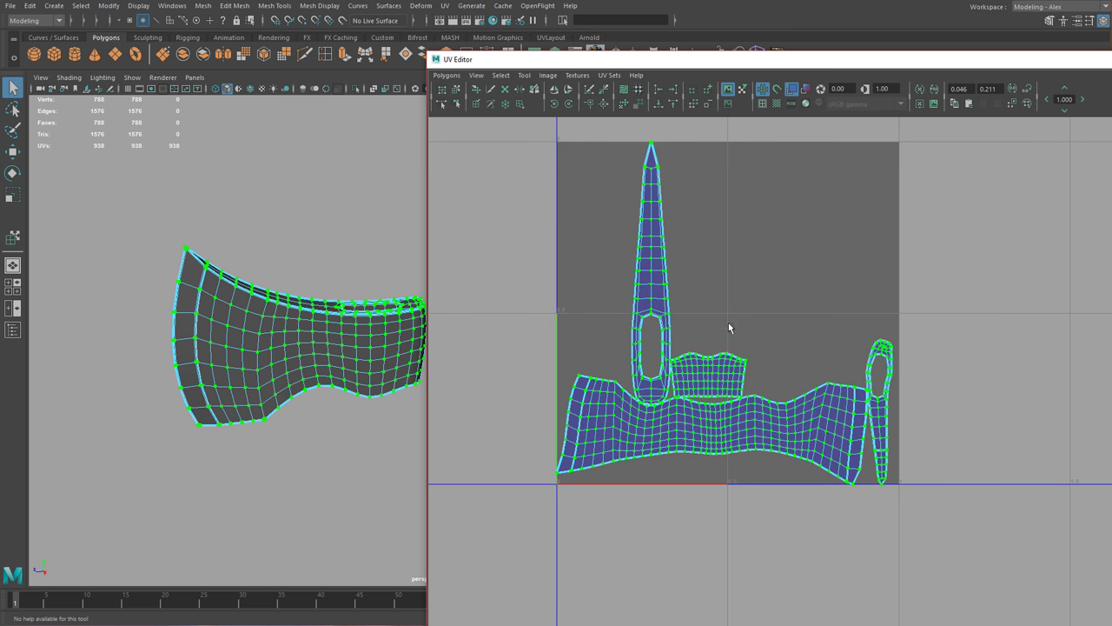
Select the narrow underside shell and move it outside the UV tile, beyond its right edge.
right_click_drag(694, 344, 769, 382, "alt")
middle_click_drag(877, 312, 884, 381, "alt")
right_click_drag(863, 391, 914, 392)
left_click_drag(922, 391, 843, 414)
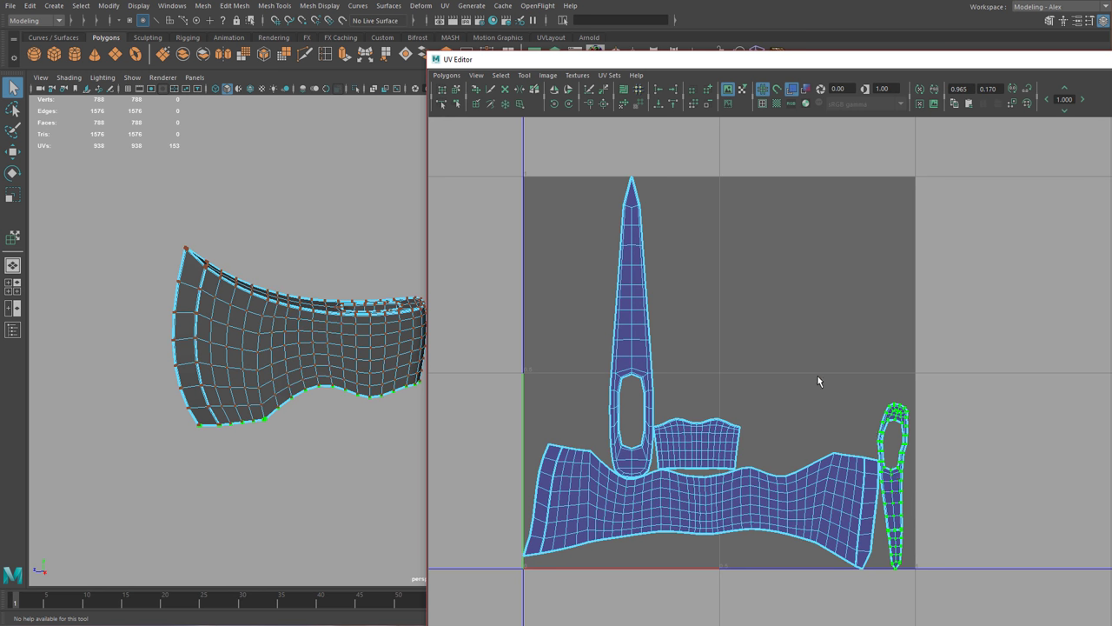
key("w")
middle_click_drag(896, 368, 955, 180)
Move the handle-hole shell into the tile's empty upper area and the long top shell outside the tile, beside the underside shell.
left_click_drag(711, 404, 768, 436)
right_click_drag(744, 437, 720, 454, "ctrl")
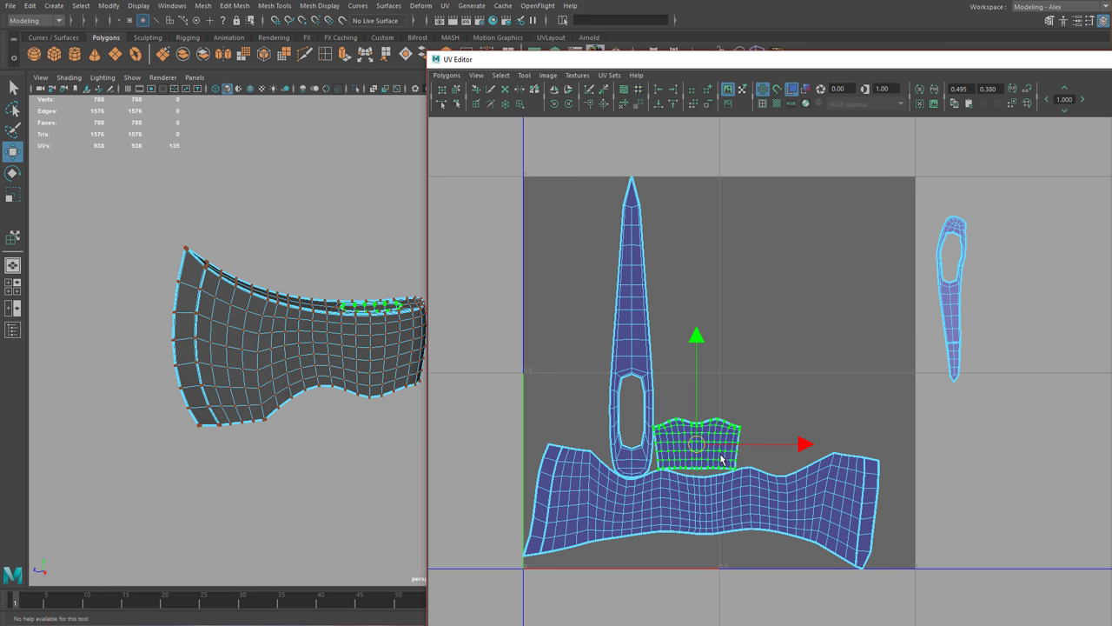
middle_click_drag(720, 459, 823, 309)
left_click_drag(633, 189, 658, 254)
right_click_drag(574, 331, 553, 344, "ctrl")
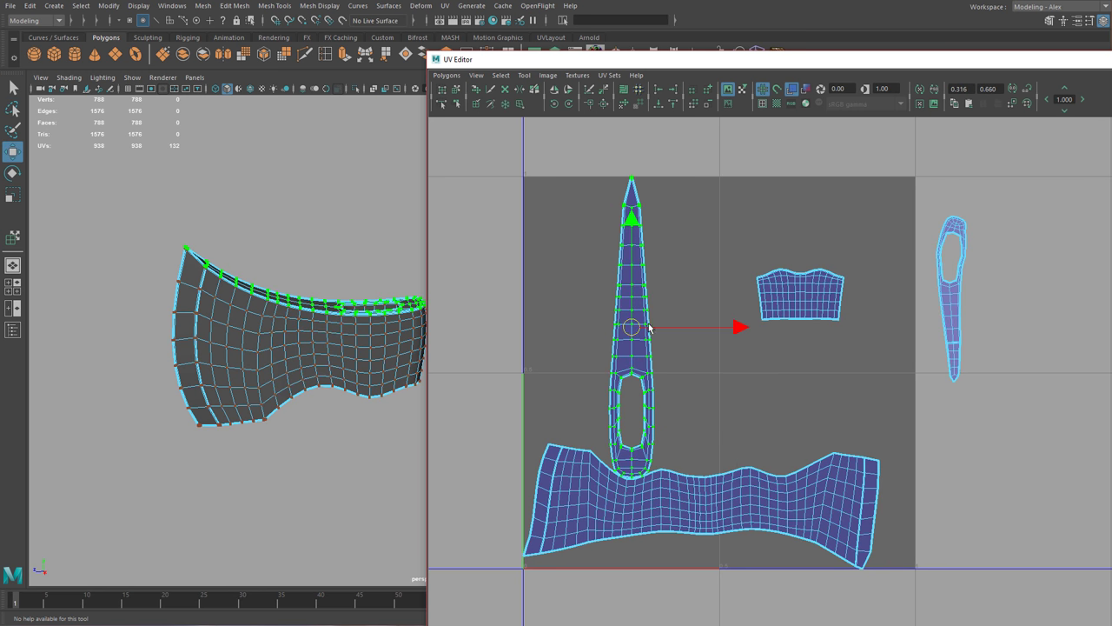
right_click_drag(765, 370, 705, 361, "alt")
middle_click_drag(706, 360, 1069, 380)
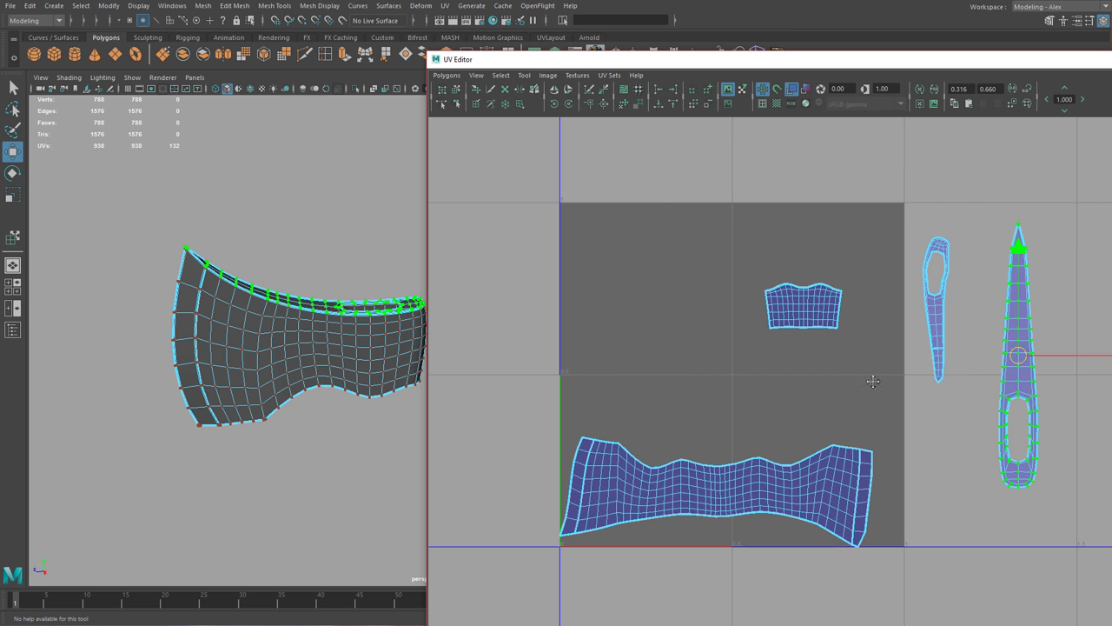
Select the underside shell's UVs and unfold them with the Smooth UV Tool.
middle_click_drag(872, 378, 703, 404, "alt")
right_click_drag(703, 404, 909, 407, "alt")
left_click_drag(717, 171, 824, 473)
left_click(547, 76)
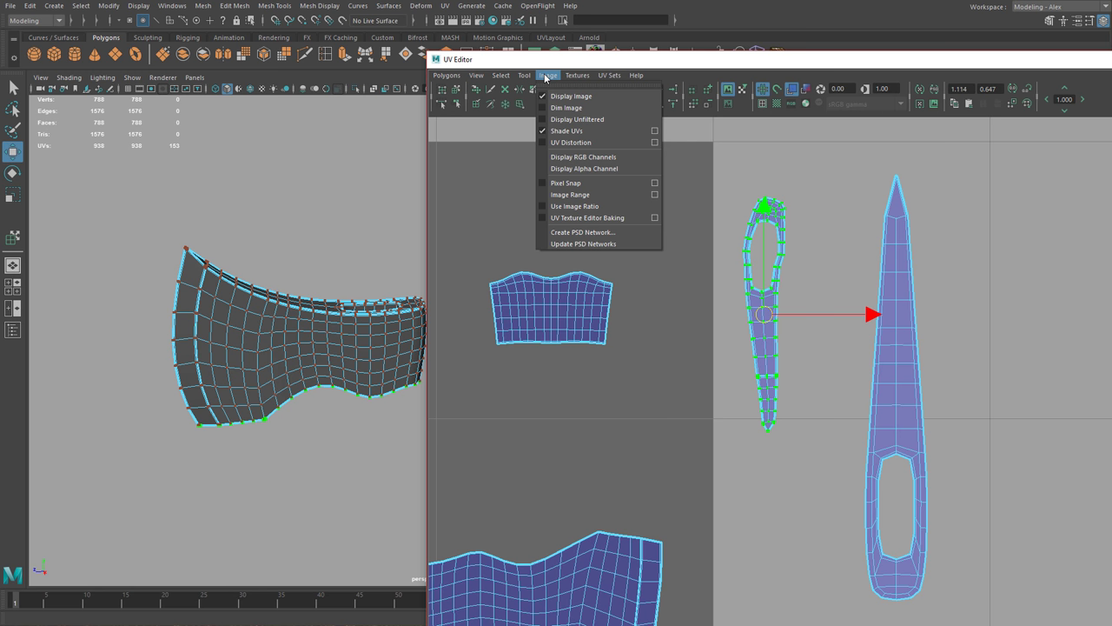
left_click(546, 79)
left_click(546, 78)
mouse_move(524, 78)
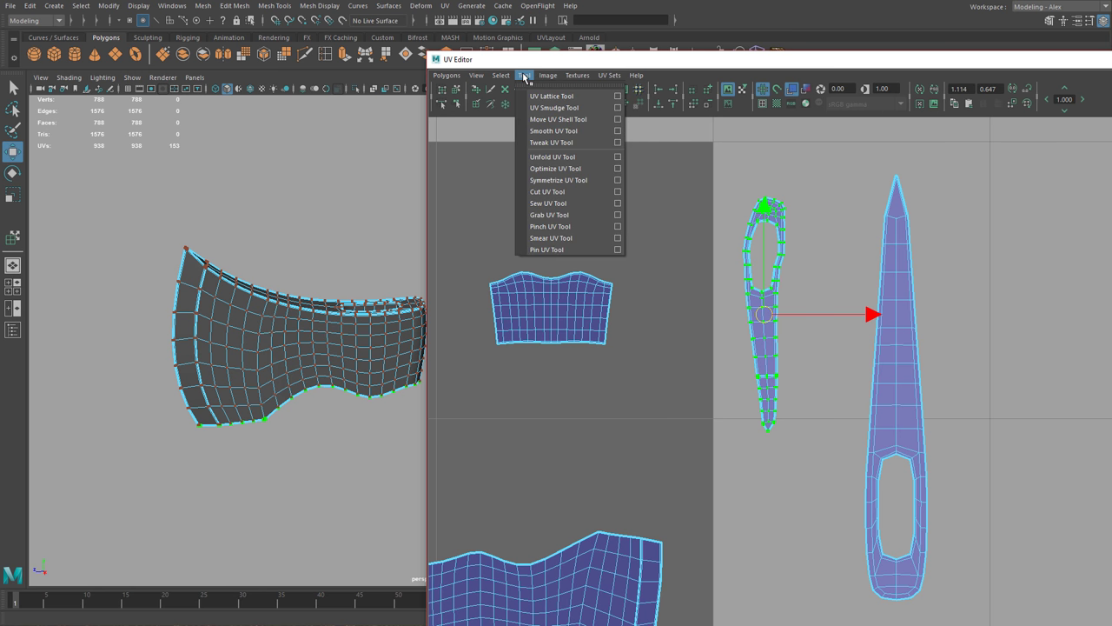
left_click(556, 130)
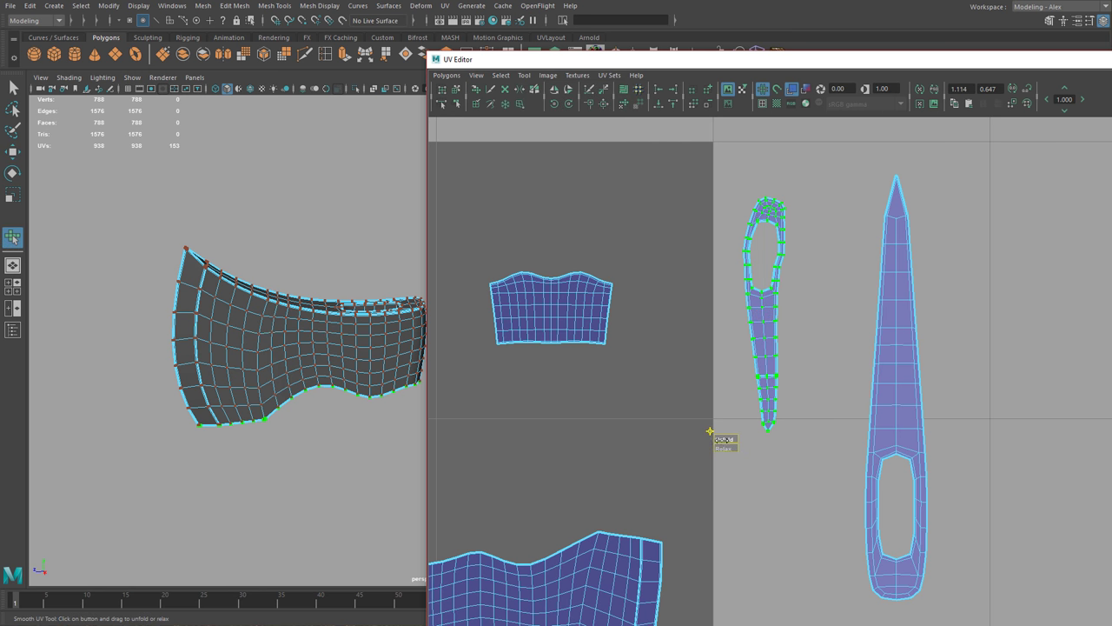
left_click_drag(724, 439, 909, 501)
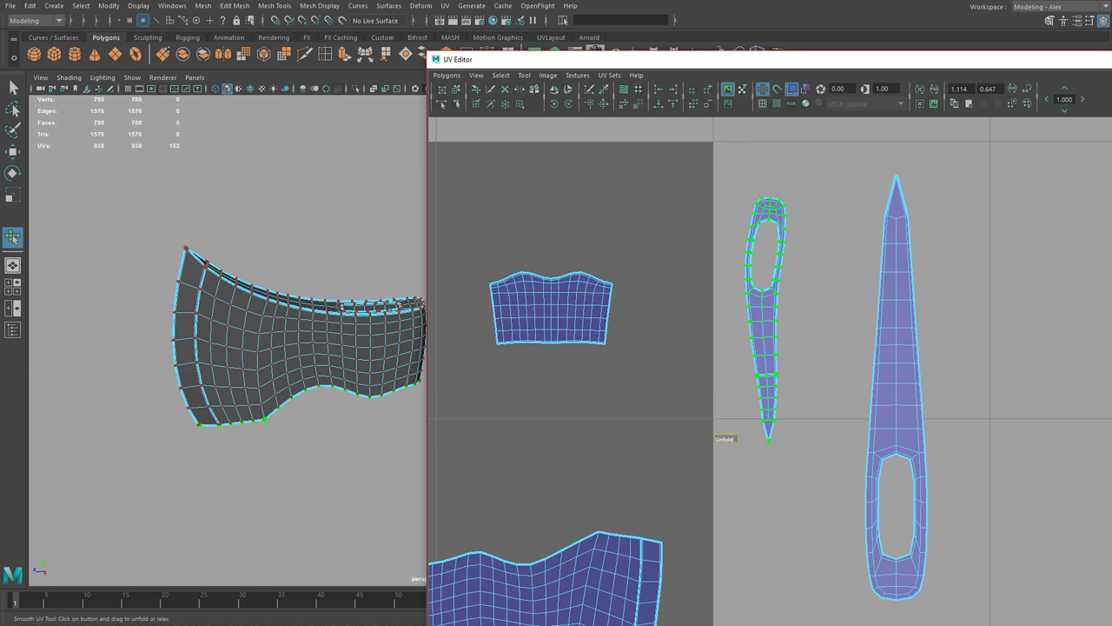
key("w")
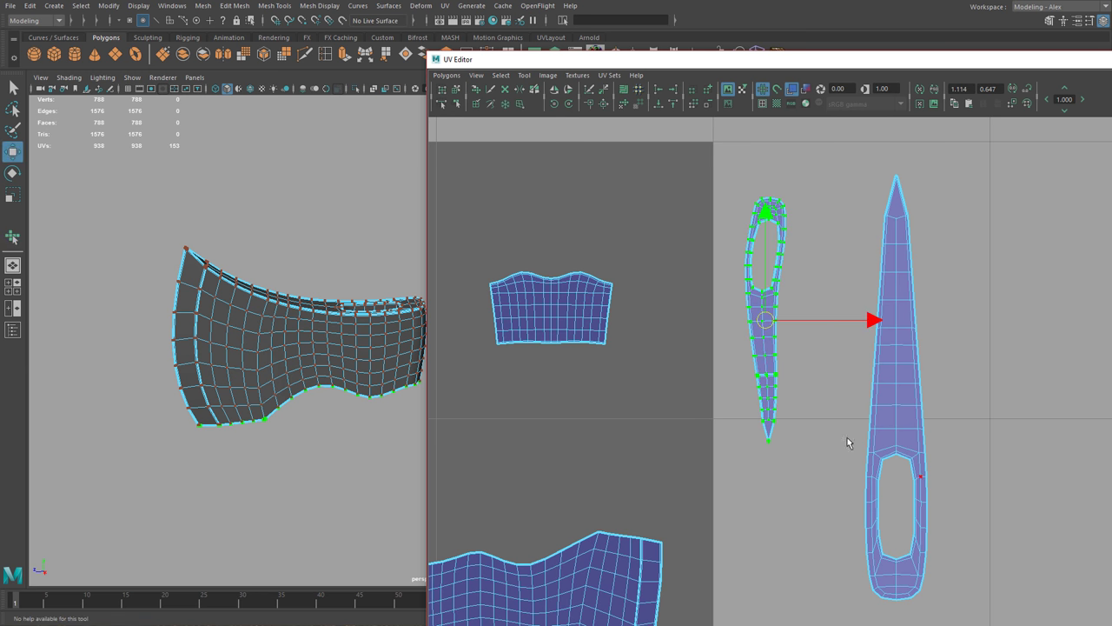
Select all faces of the axe head's underside shell, including those around the handle hole.
middle_click_drag(685, 397, 755, 413, "alt")
left_click_drag(304, 349, 304, 270, "alt")
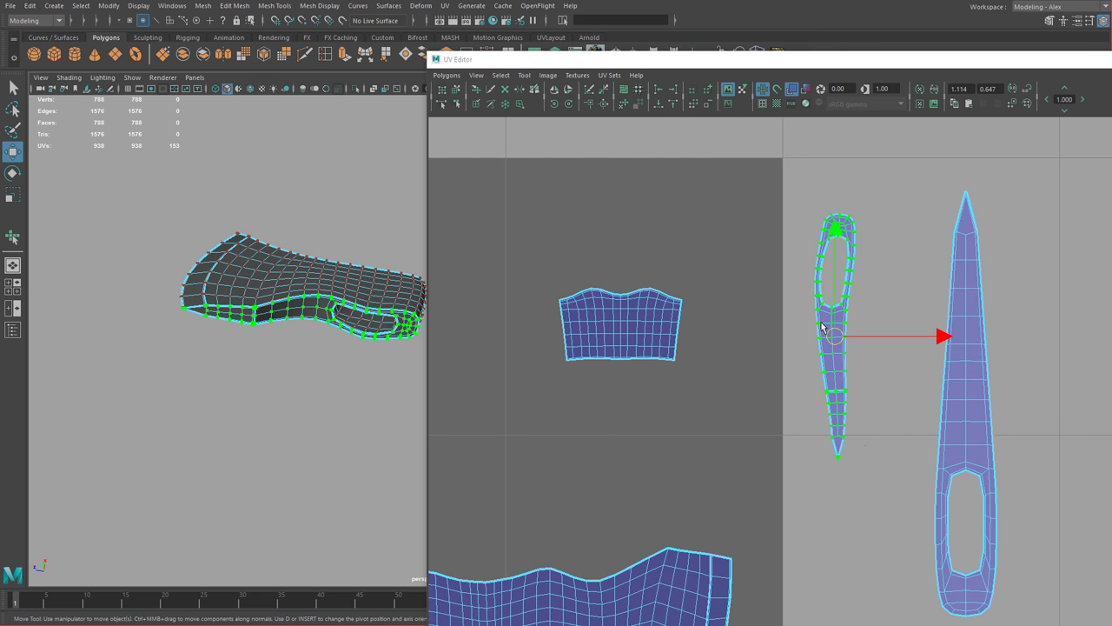
right_click_drag(821, 324, 821, 357)
left_click_drag(800, 188, 881, 463)
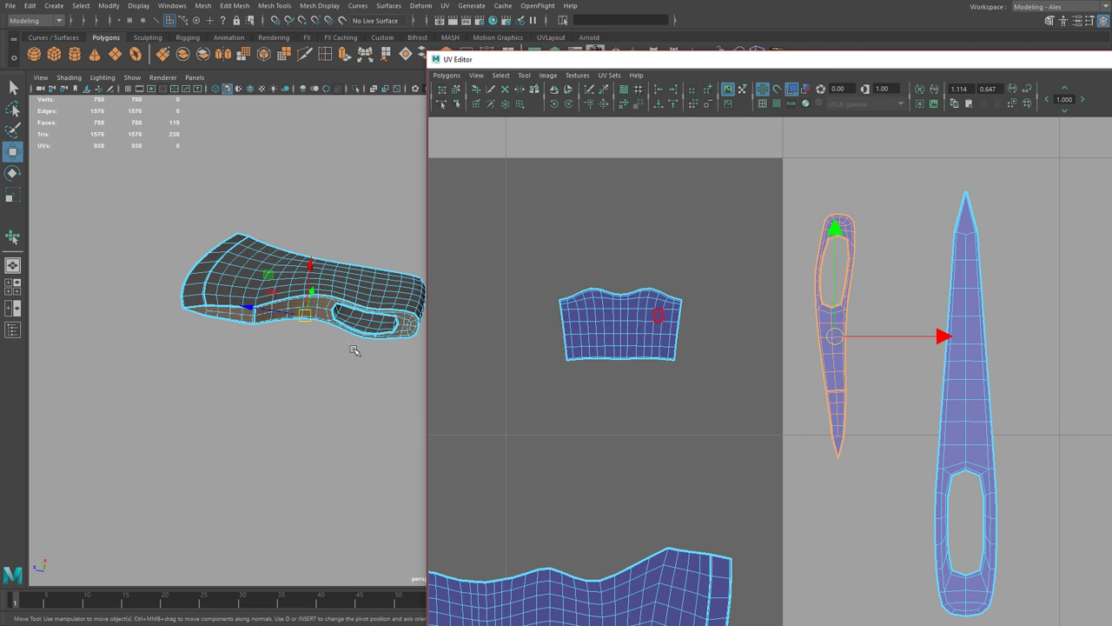
middle_click_drag(273, 338, 258, 384, "alt")
left_click_drag(258, 384, 395, 347, "alt")
right_click_drag(286, 334, 313, 330, "alt")
middle_click_drag(312, 331, 308, 352, "alt")
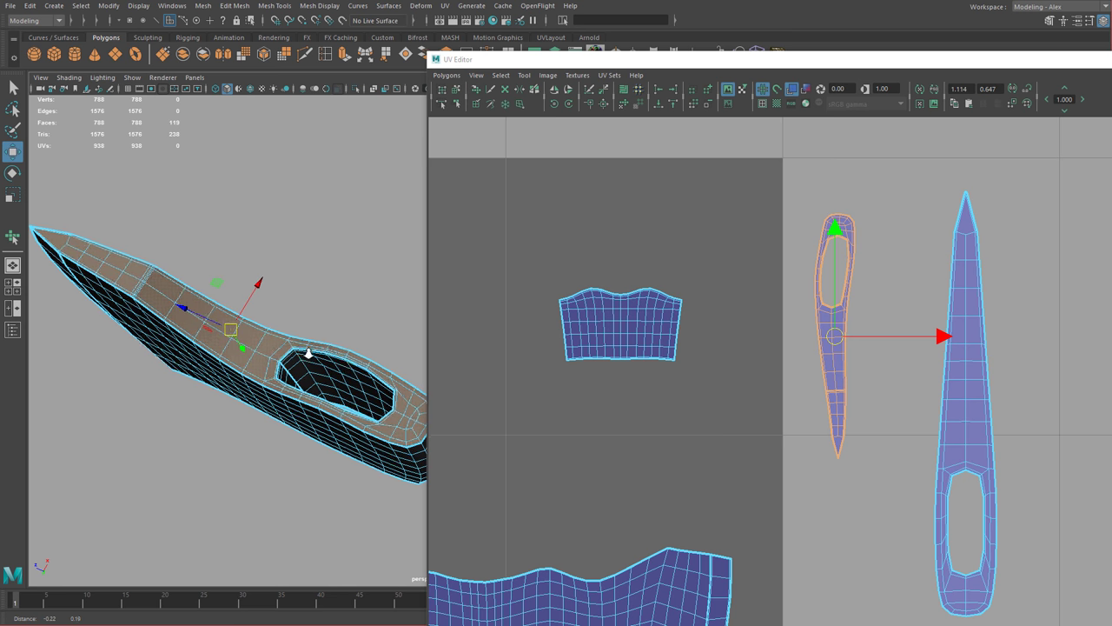
right_click_drag(309, 353, 260, 325, "alt")
right_click_drag(815, 217, 812, 244)
left_click_drag(794, 171, 890, 537)
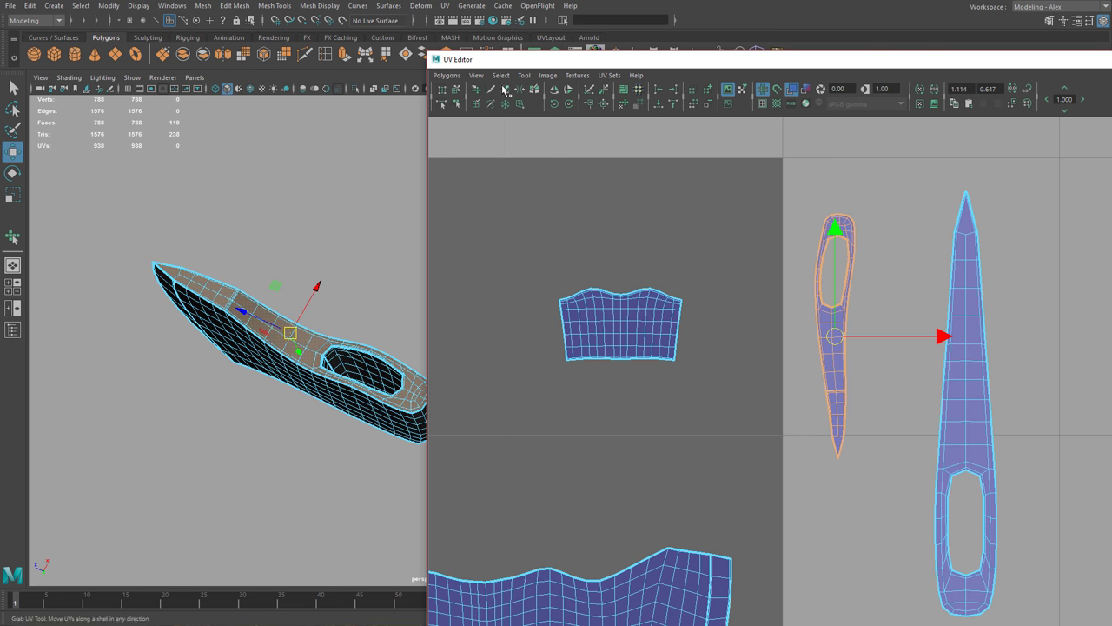
Apply planar mapping to the underside faces from the Y axis, fitted to the bounding box with the image width/height ratio kept.
left_click_drag(572, 62, 556, 67)
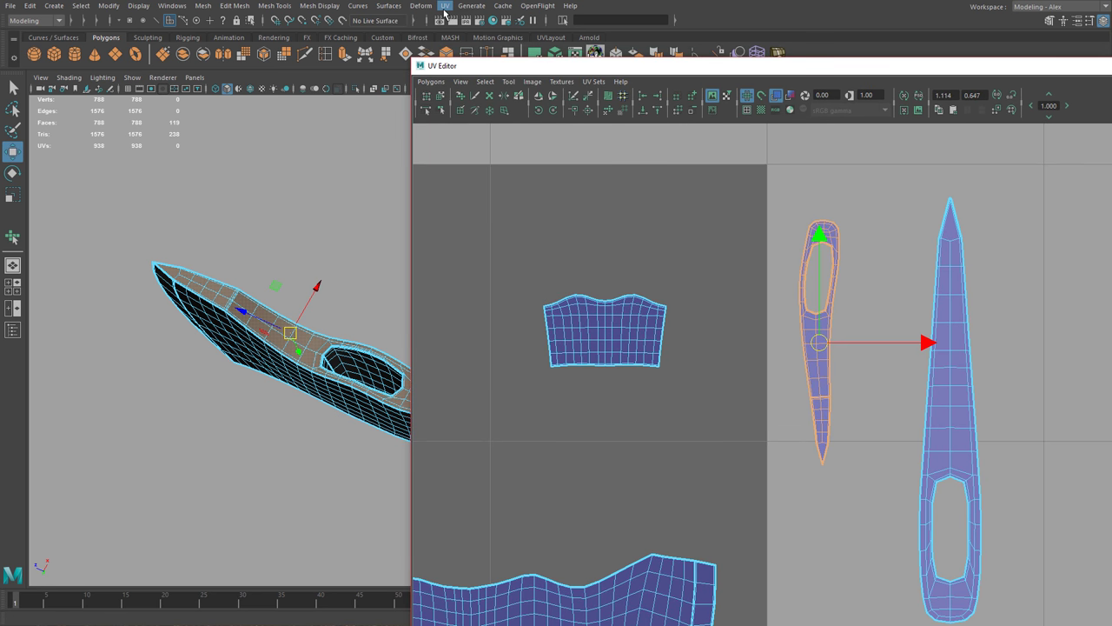
left_click(444, 5)
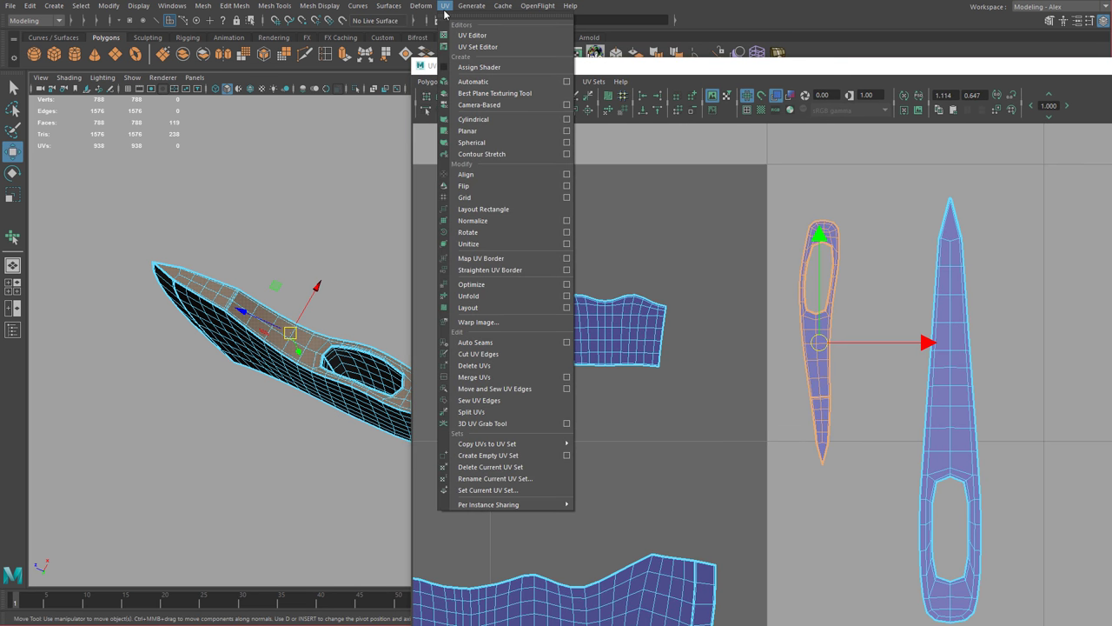
left_click(569, 132)
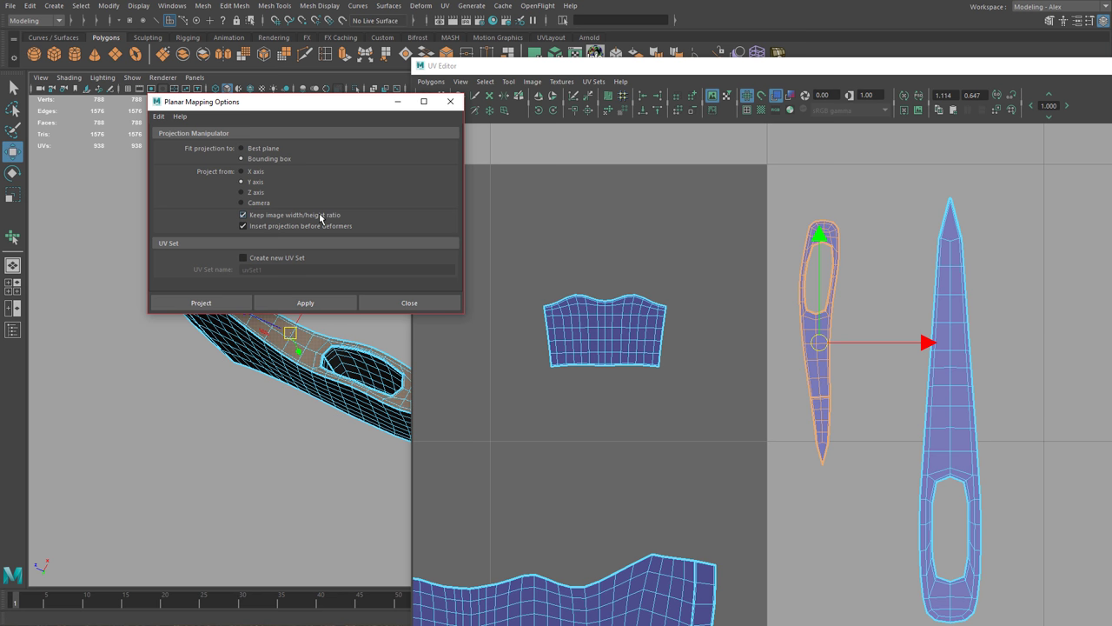
left_click(319, 303)
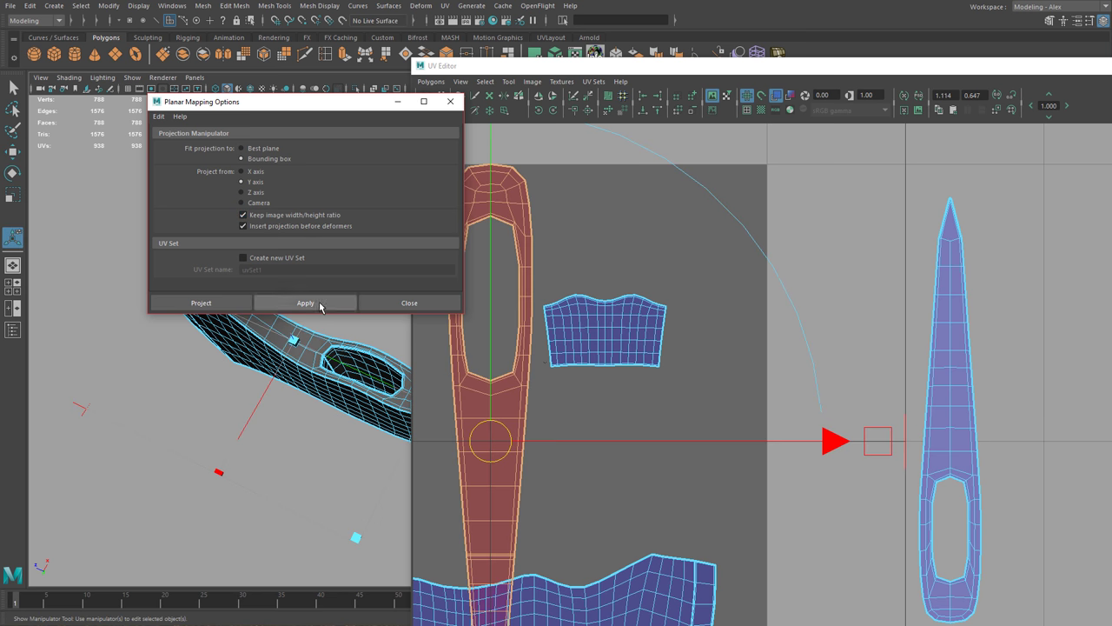
Move the projected underside shell outside the tile beside the top shell and flip it vertically.
right_click_drag(514, 278, 566, 279)
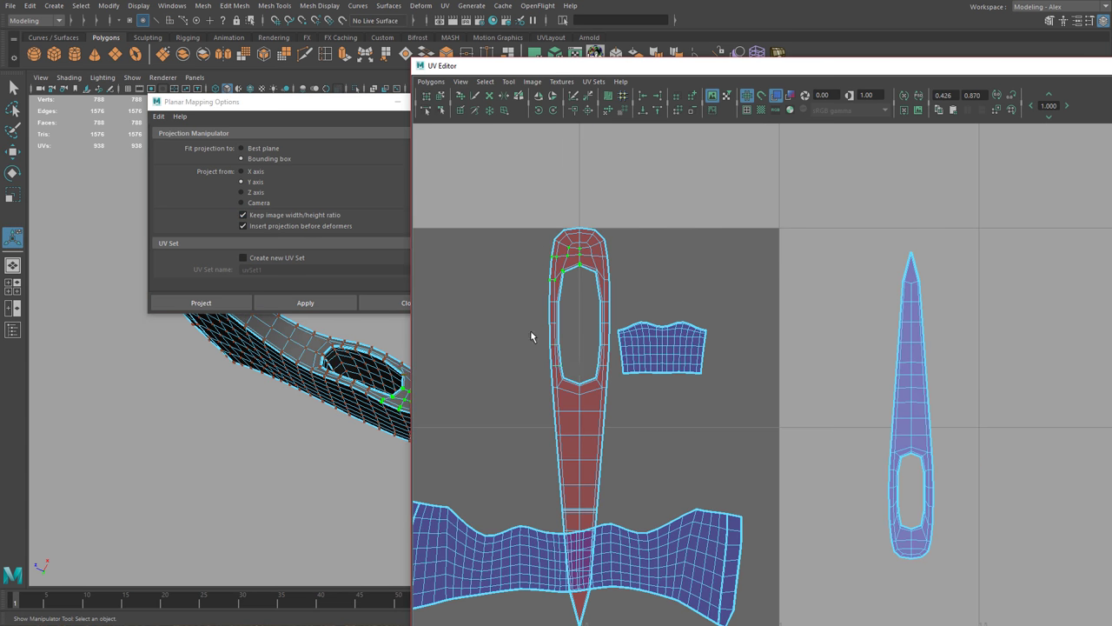
right_click_drag(491, 353, 528, 333, "ctrl")
key("w")
middle_click_drag(520, 415, 758, 383)
middle_click_drag(750, 385, 684, 403, "alt")
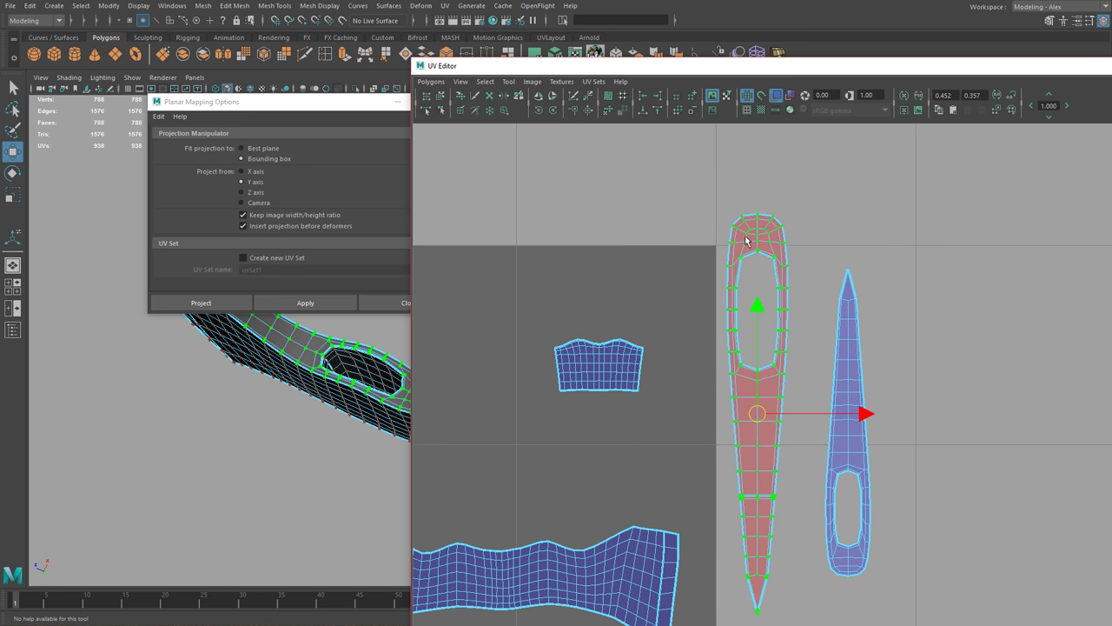
left_click(552, 96)
middle_click_drag(781, 295, 763, 275, "alt")
right_click_drag(763, 275, 817, 282, "alt")
Select the flipped underside shell's UVs and unfold them slightly with the Smooth UV Tool.
key("r")
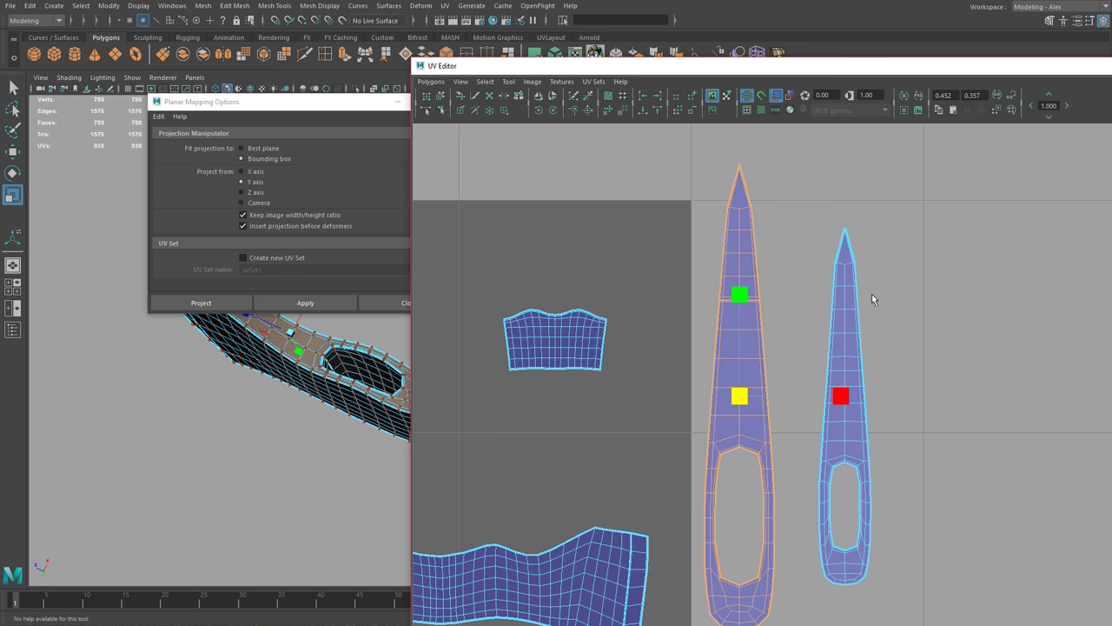
middle_click_drag(872, 294, 827, 294)
right_click_drag(700, 249, 744, 231)
left_click_drag(721, 155, 773, 236)
right_click_drag(698, 311, 724, 292, "ctrl")
left_click(509, 82)
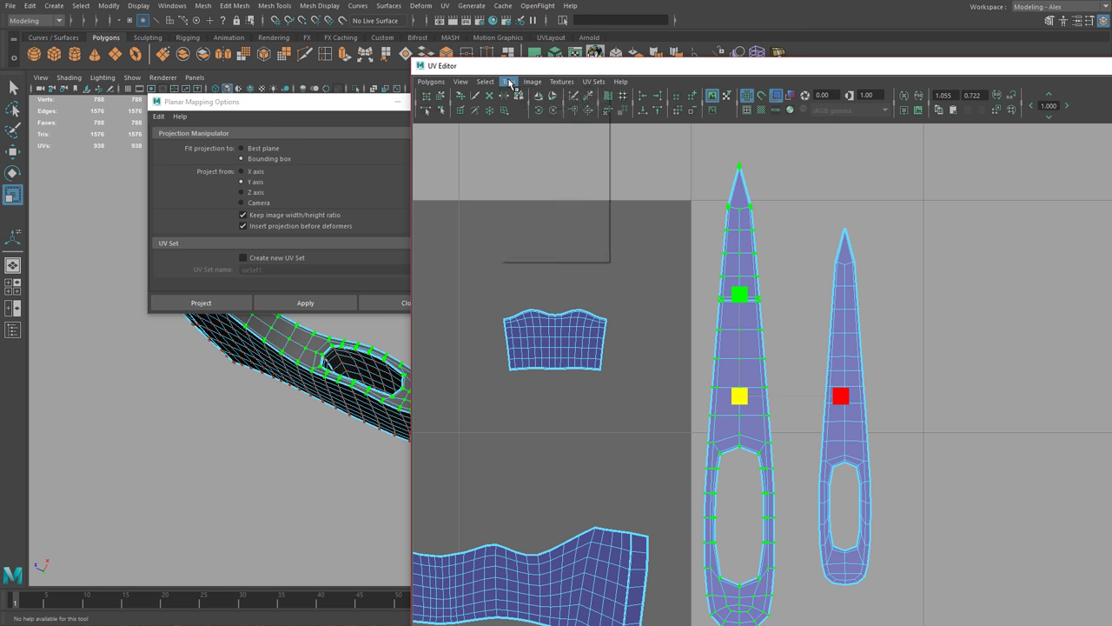
left_click(540, 138)
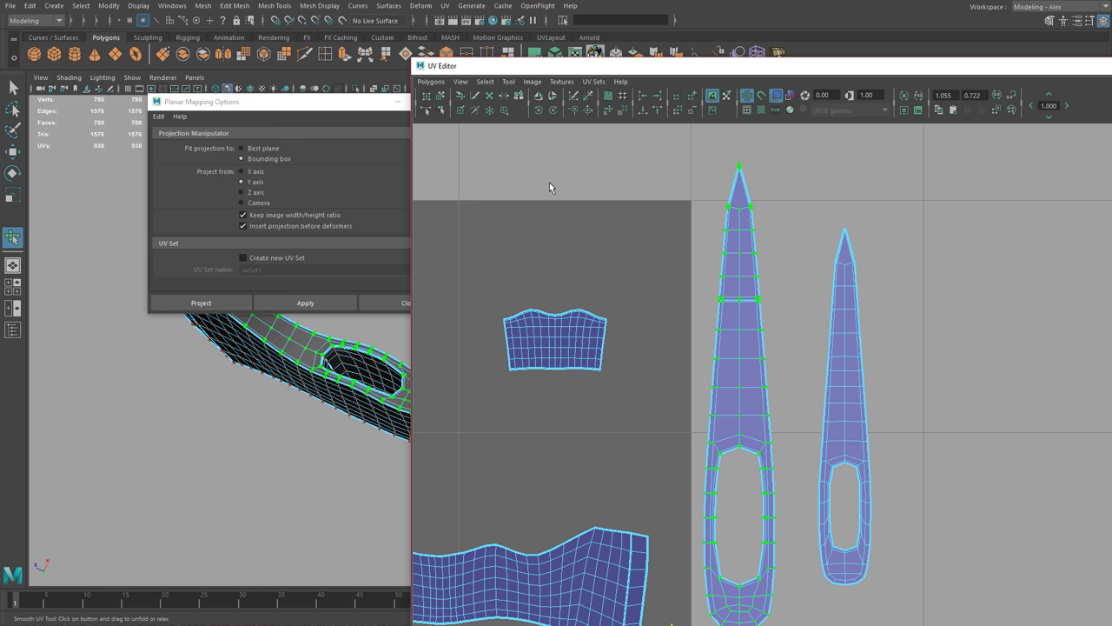
mouse_move(672, 623)
left_mouse_down()
mouse_move(725, 623)
mouse_move(682, 623)
left_mouse_up()
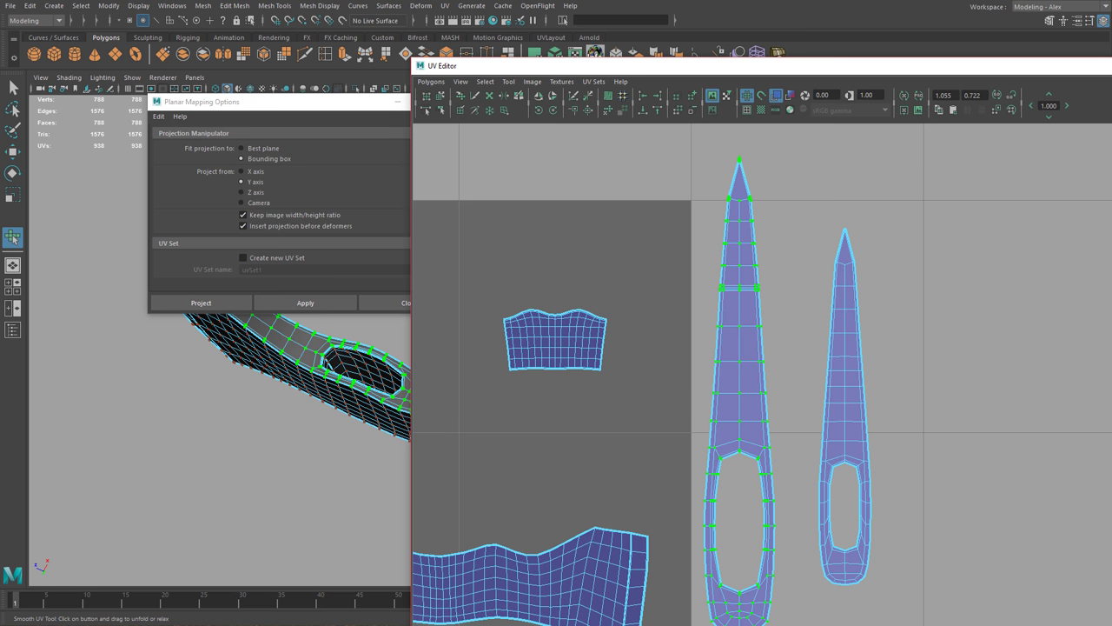
Select the large shell of the axe head's sides and move it up towards the middle of the UV tile.
right_click_drag(796, 547, 662, 531, "alt")
middle_click_drag(662, 531, 836, 477, "alt")
key("w")
right_click(740, 485)
right_click_drag(742, 487, 766, 486)
left_click_drag(703, 446, 757, 511)
right_click_drag(705, 519, 731, 504, "ctrl")
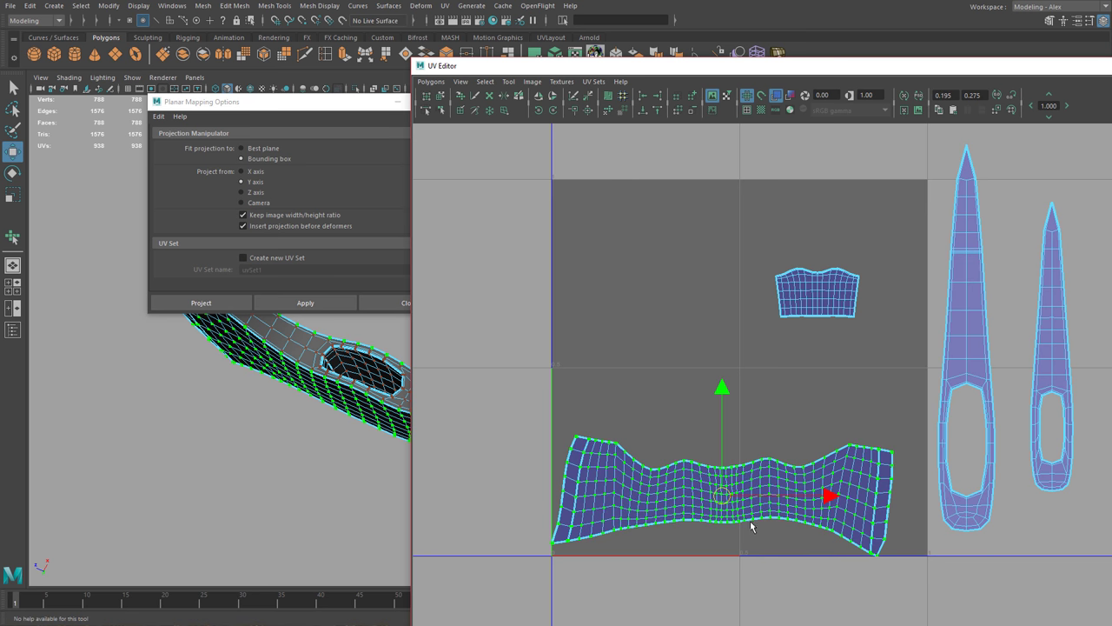
middle_click_drag(753, 524, 746, 430)
Unfold the large shell of the axe head's sides with the Smooth UV Tool until its ends curve evenly.
right_click_drag(671, 466, 756, 469, "alt")
middle_click_drag(756, 469, 769, 476, "alt")
right_click_drag(835, 504, 886, 528, "alt")
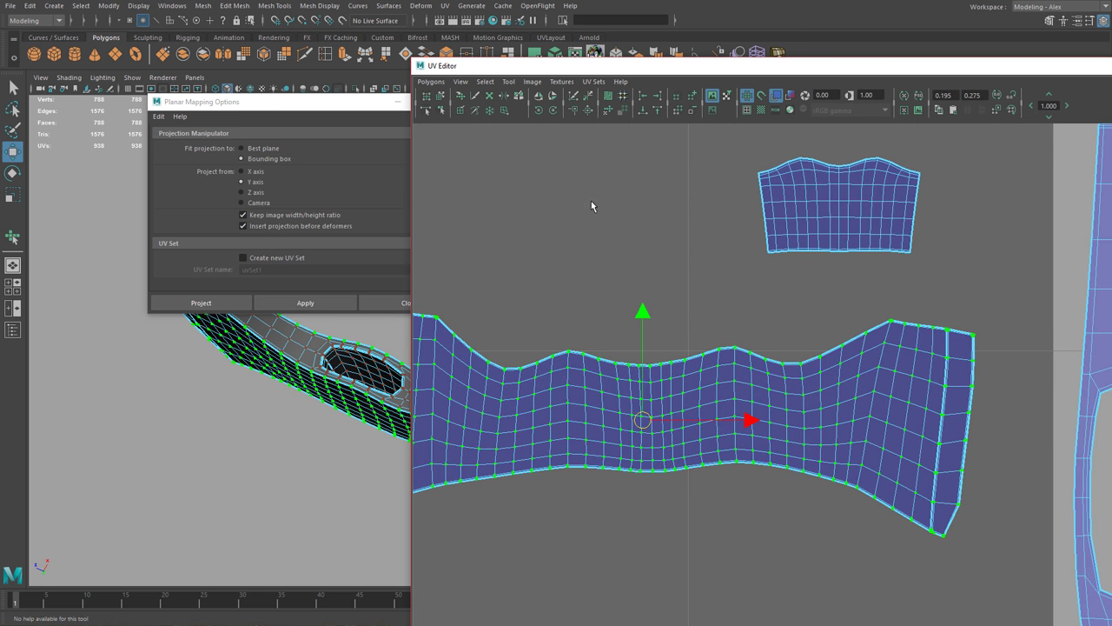
left_click(532, 82)
mouse_move(510, 84)
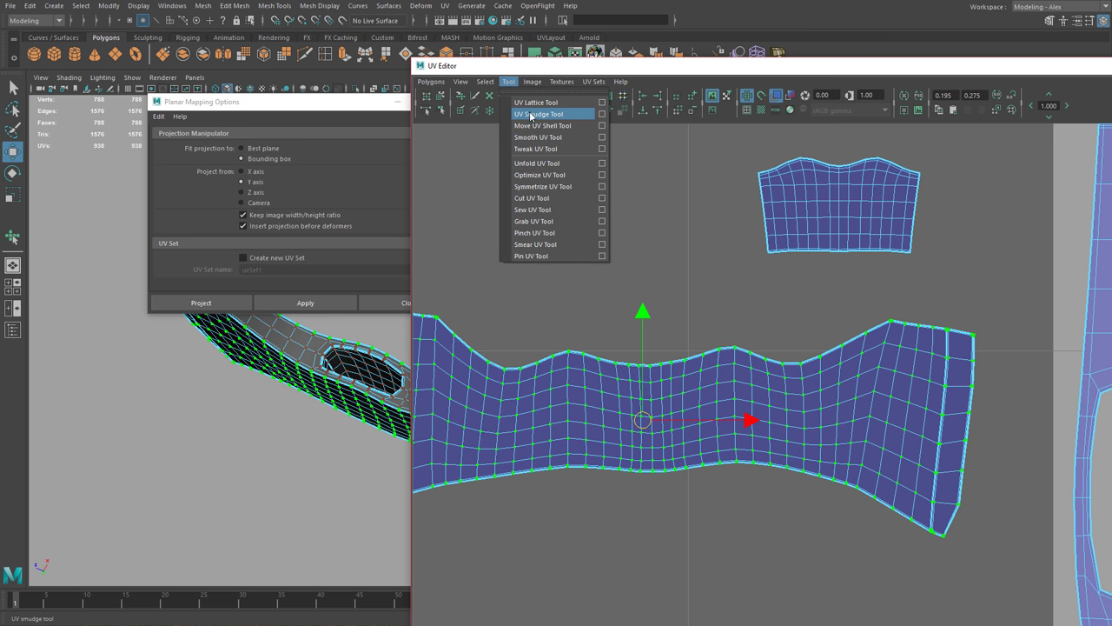
left_click(540, 137)
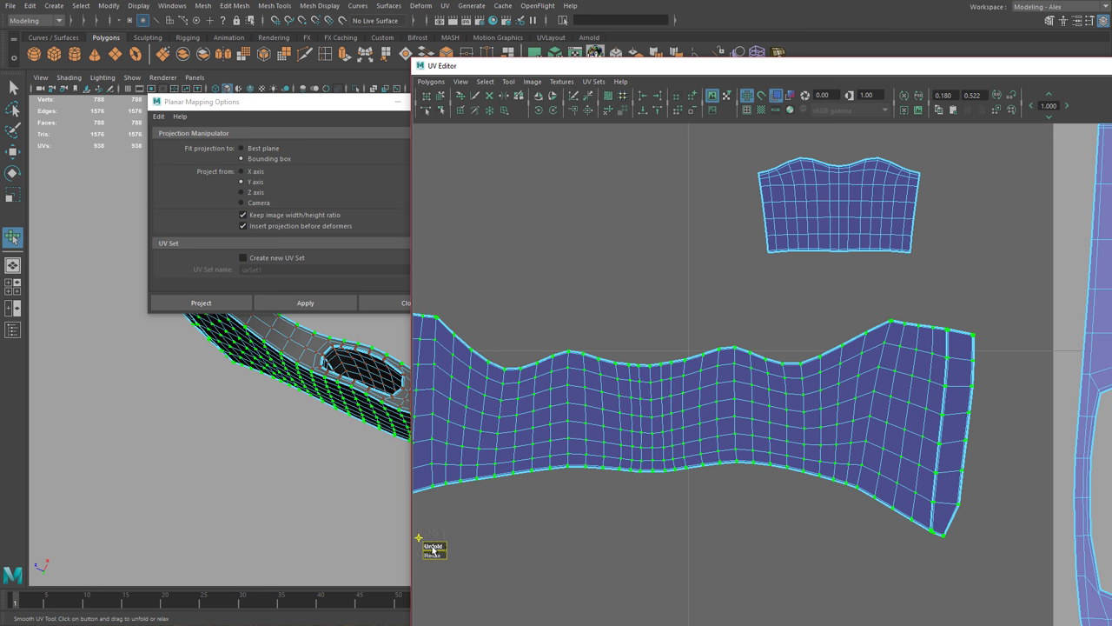
left_click_drag(433, 550, 594, 536)
left_click_drag(430, 549, 888, 559)
right_click_drag(847, 524, 573, 527, "alt")
middle_click_drag(573, 527, 642, 518, "alt")
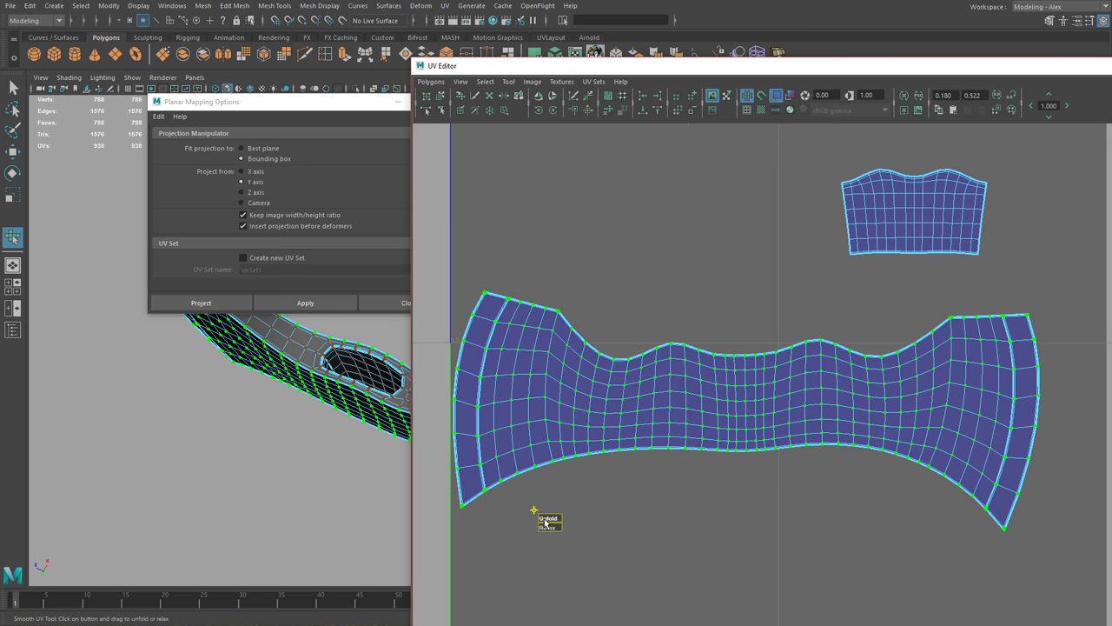
left_click_drag(558, 521, 707, 530)
Rotate the side shell slightly to straighten it and turn it 180 degrees in the UV tile.
key("e")
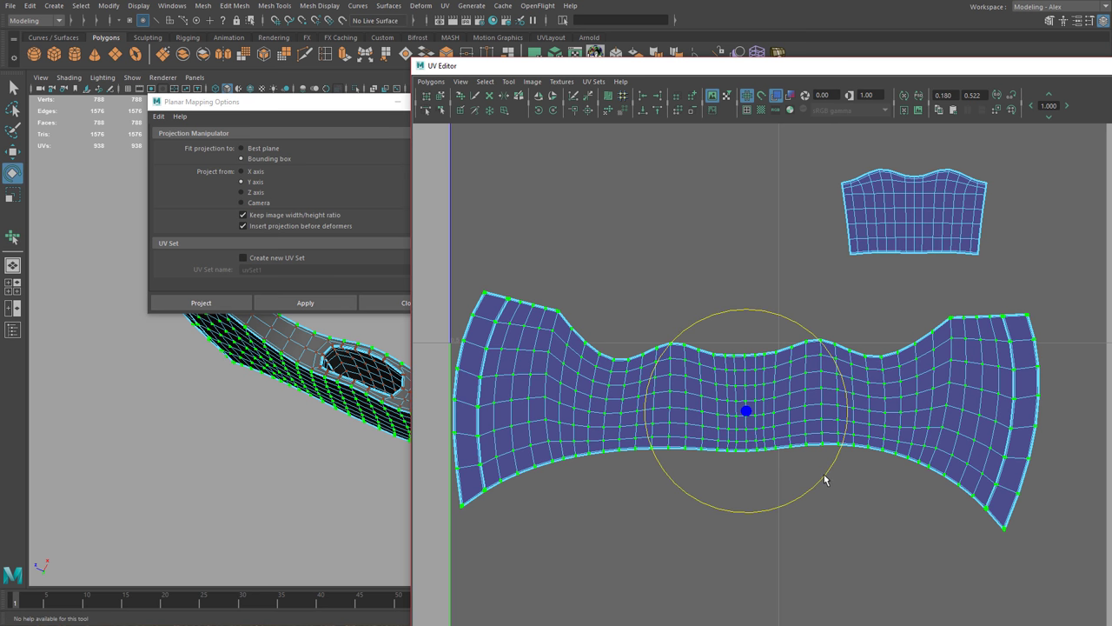
left_click_drag(824, 479, 824, 481)
key("w")
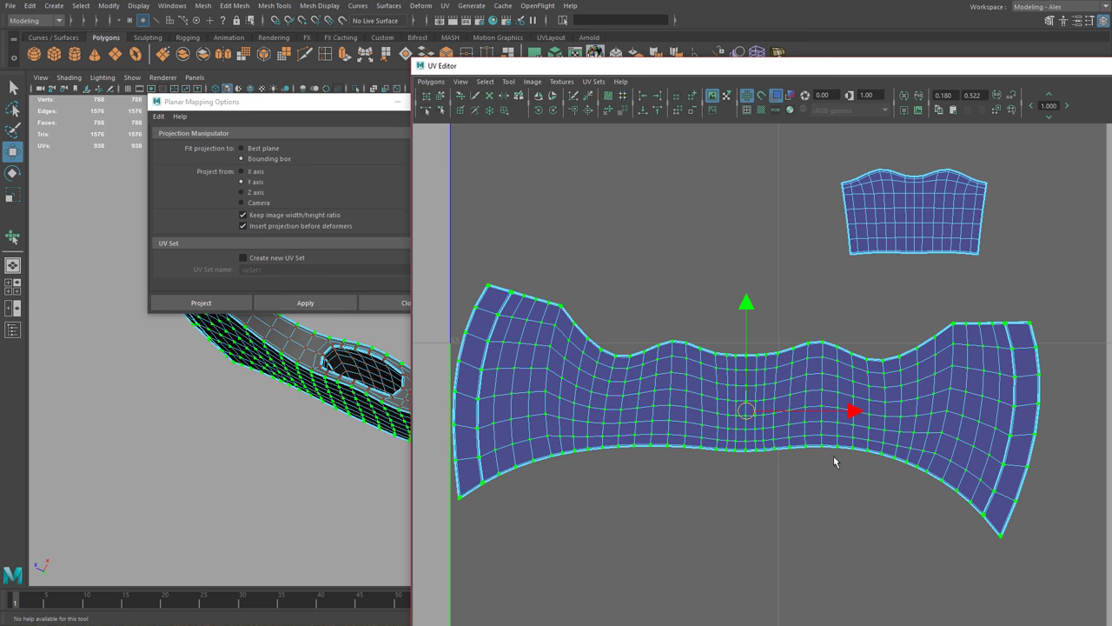
left_click(539, 109)
left_click(539, 110)
left_click(540, 109)
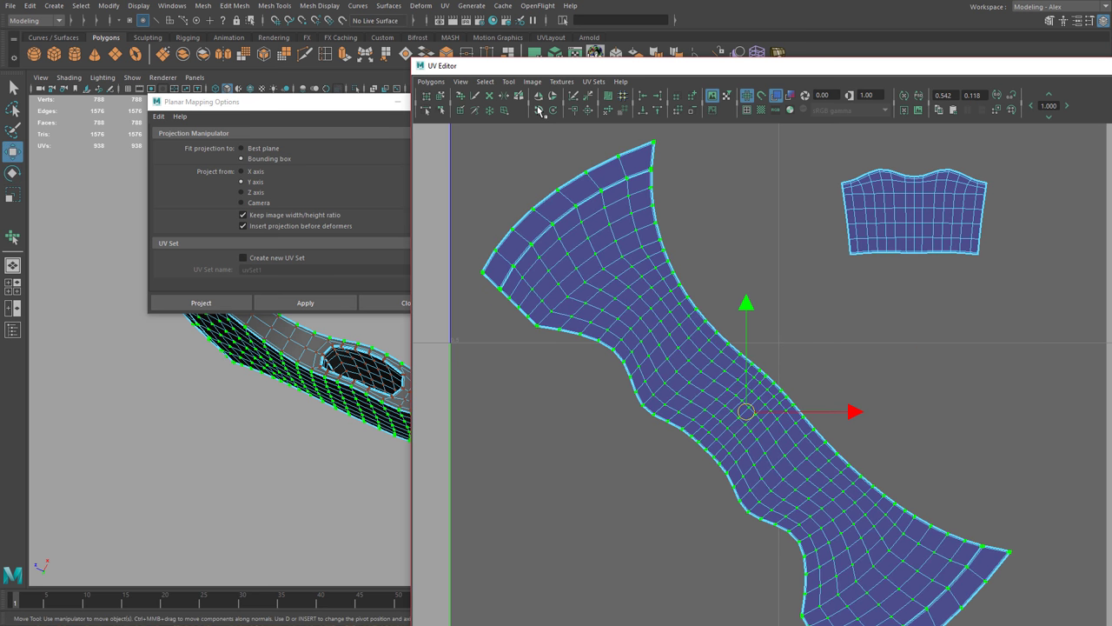
left_click(539, 109)
Move the rotated side shell sideways to centre it on the UV tile's vertical centre line.
middle_click_drag(681, 358, 689, 354, "alt")
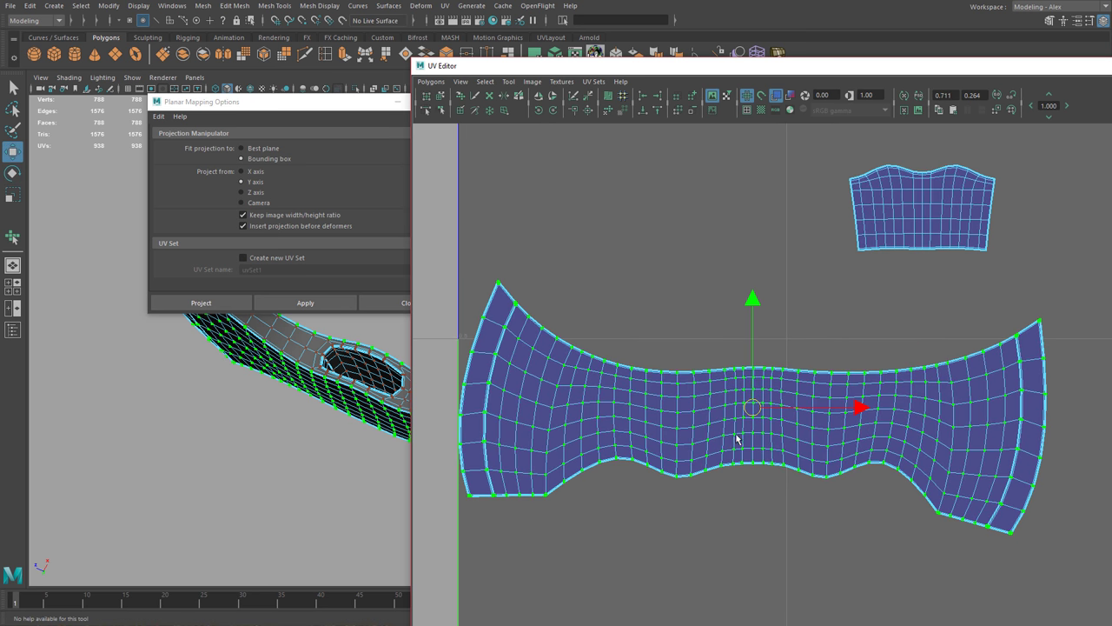
middle_click_drag(736, 479, 769, 475)
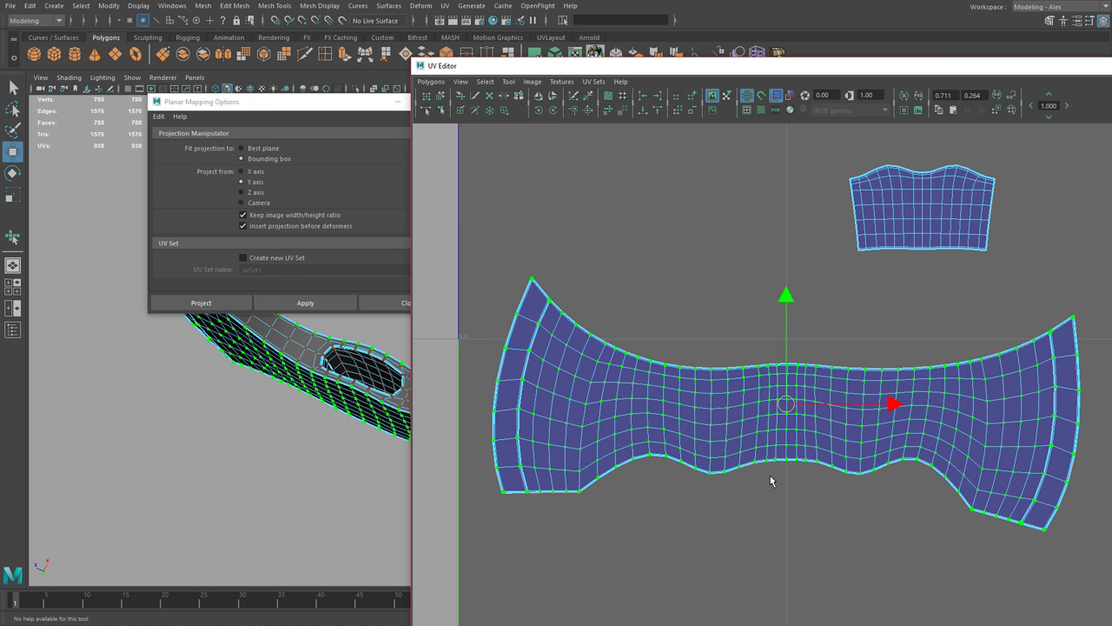
left_click(508, 80)
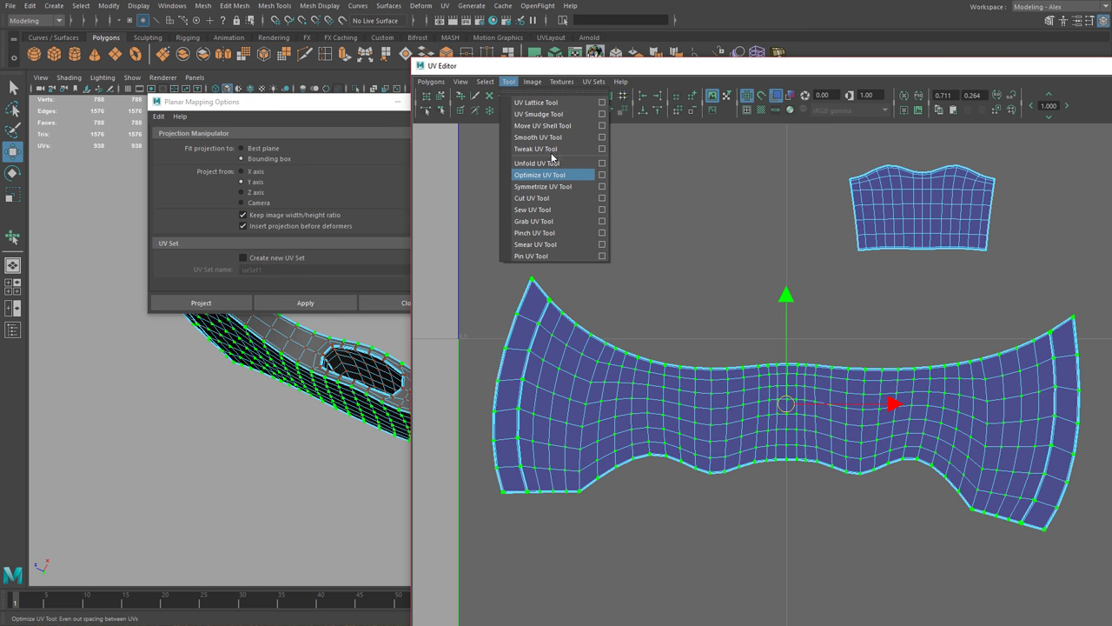
left_click(539, 137)
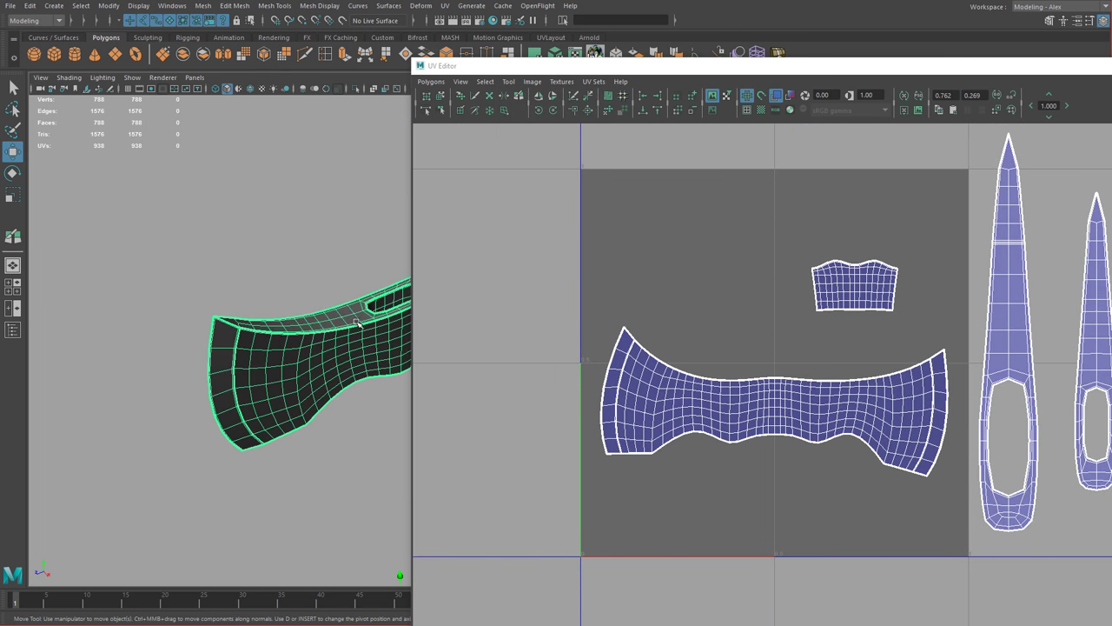
Examine the axe head's upper blade corner, top edge and side from several angles.
left_click_drag(287, 373, 318, 316, "alt")
scroll(187, 332, "up", 5)
middle_click_drag(187, 331, 281, 373, "alt")
scroll(280, 372, "up", 4)
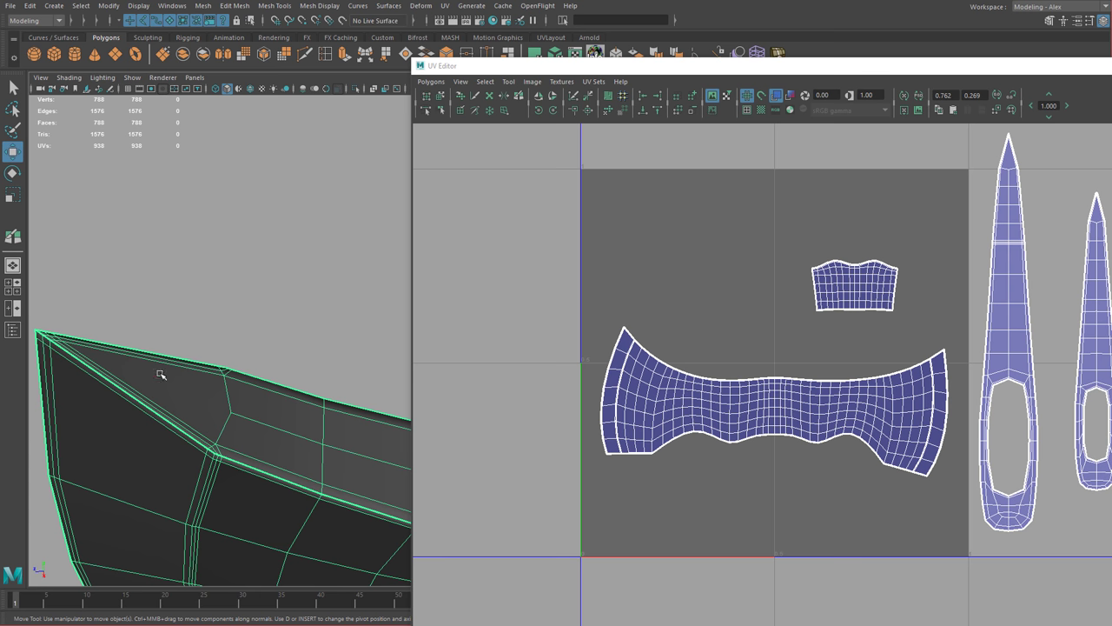
right_click_drag(311, 304, 48, 216, "alt")
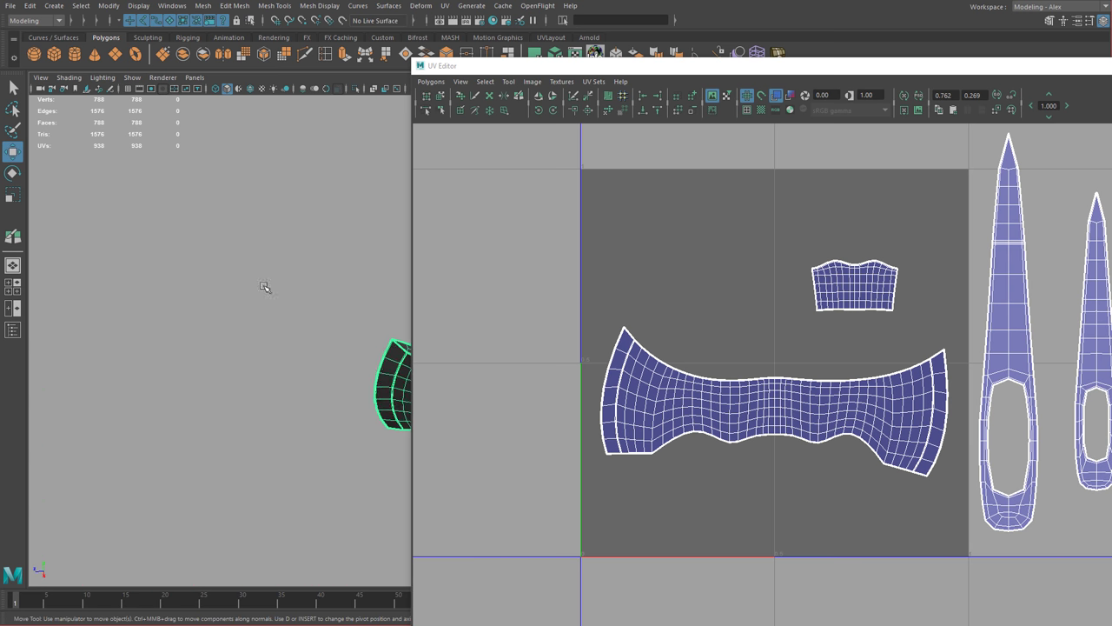
middle_click_drag(373, 337, 290, 303, "alt")
left_click_drag(291, 303, 270, 285, "alt")
middle_click_drag(270, 285, 262, 350, "alt")
right_click_drag(262, 349, 355, 362, "alt")
middle_click_drag(354, 362, 404, 398, "alt")
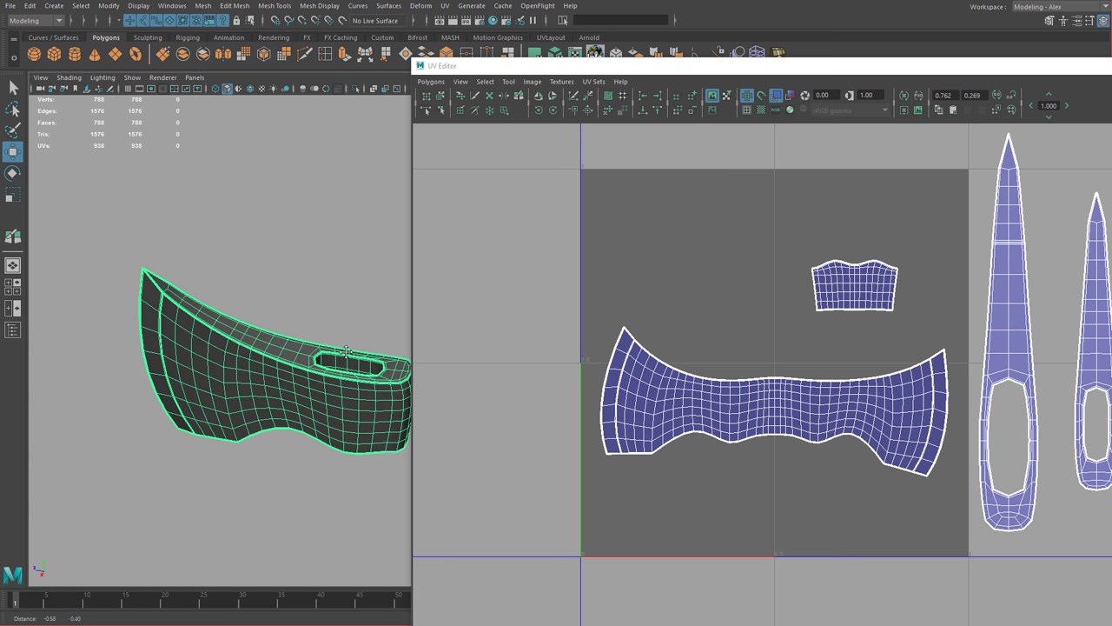
left_click_drag(404, 398, 341, 405, "alt")
Select the faces of one half of the side shell, past its middle edge, and delete them.
right_click_drag(709, 410, 758, 431)
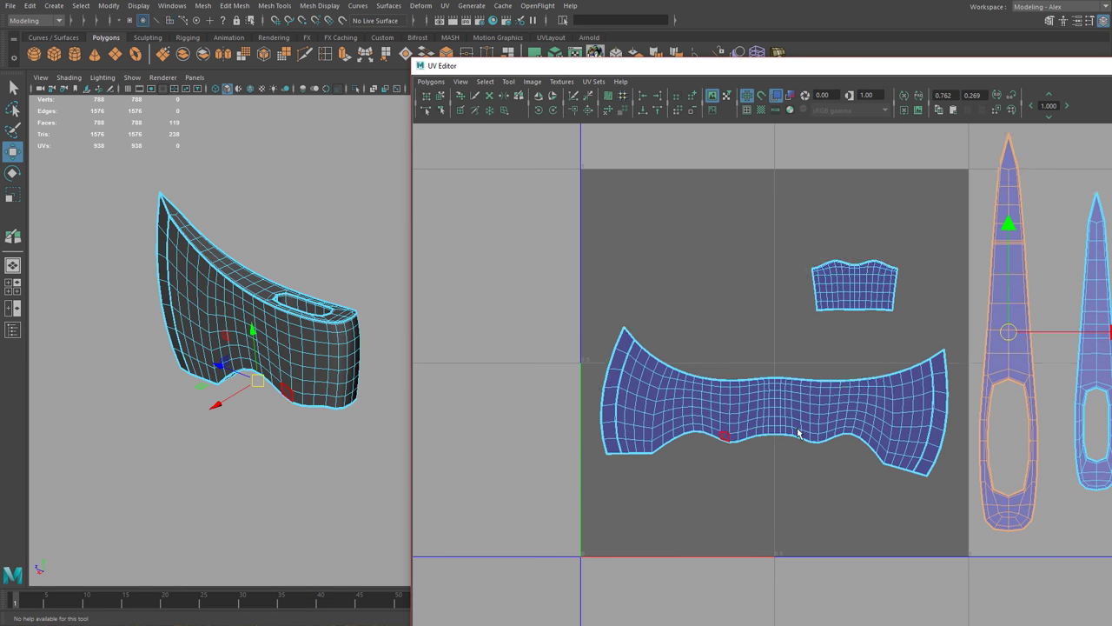
middle_click_drag(799, 432, 705, 445, "alt")
right_click_drag(705, 445, 896, 499, "alt")
middle_click_drag(897, 498, 957, 466, "alt")
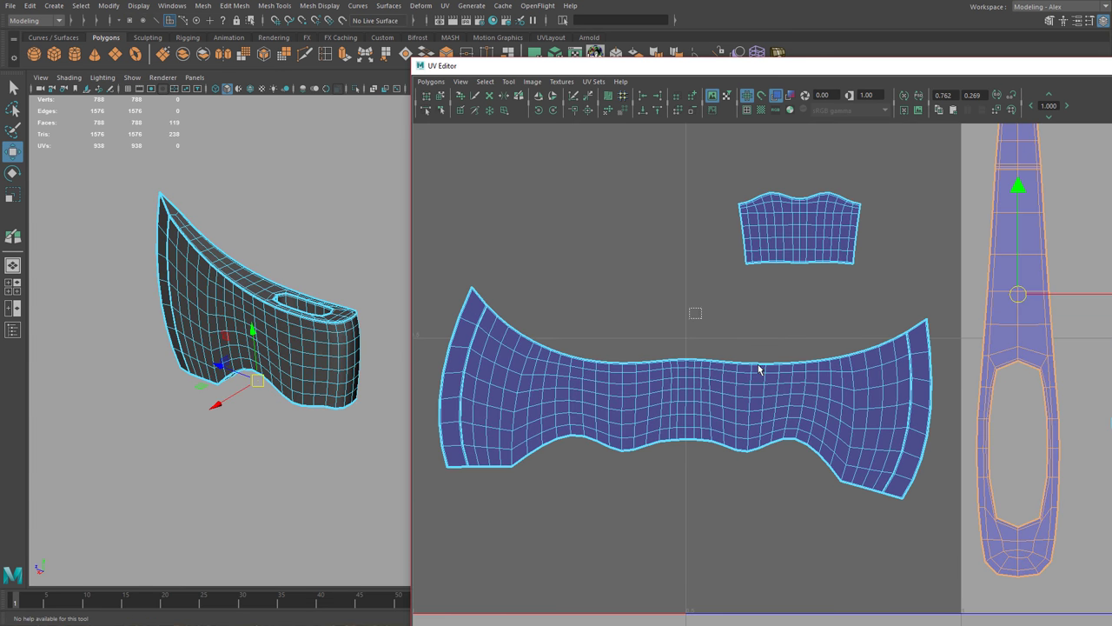
left_click_drag(759, 369, 945, 530)
key("Delete")
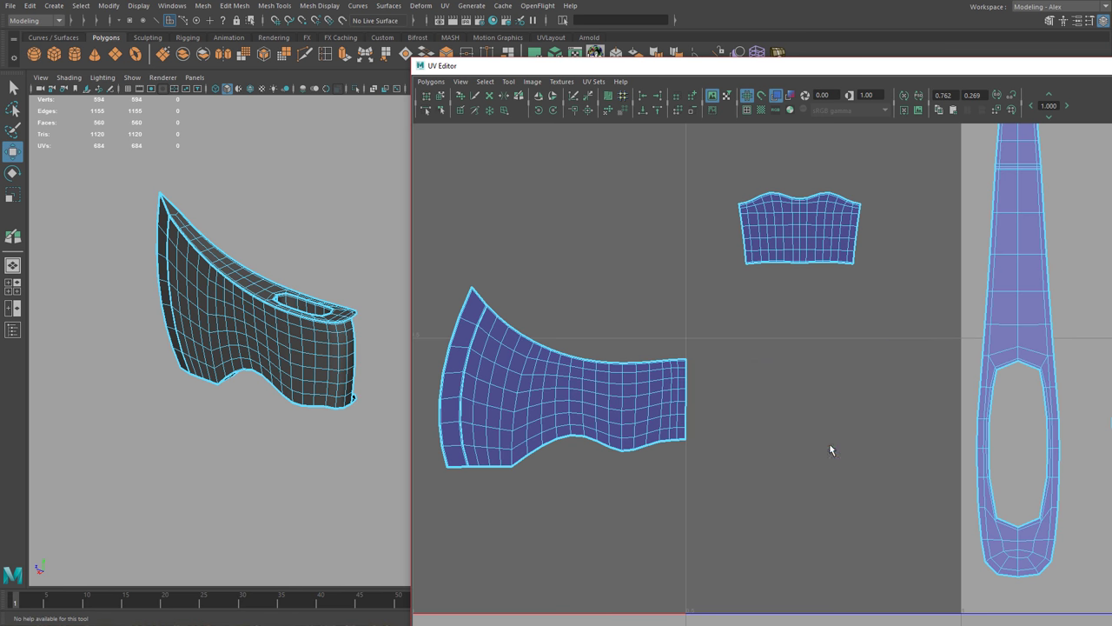
Select the UVs along the remaining half shell's cut edge and align them to the maximum U value.
right_click_drag(619, 391, 927, 526, "alt")
middle_click_drag(927, 526, 1034, 529, "alt")
right_click_drag(1034, 529, 1090, 543, "alt")
left_click_drag(339, 337, 215, 328, "alt")
middle_click_drag(592, 334, 682, 330, "alt")
right_click(718, 330)
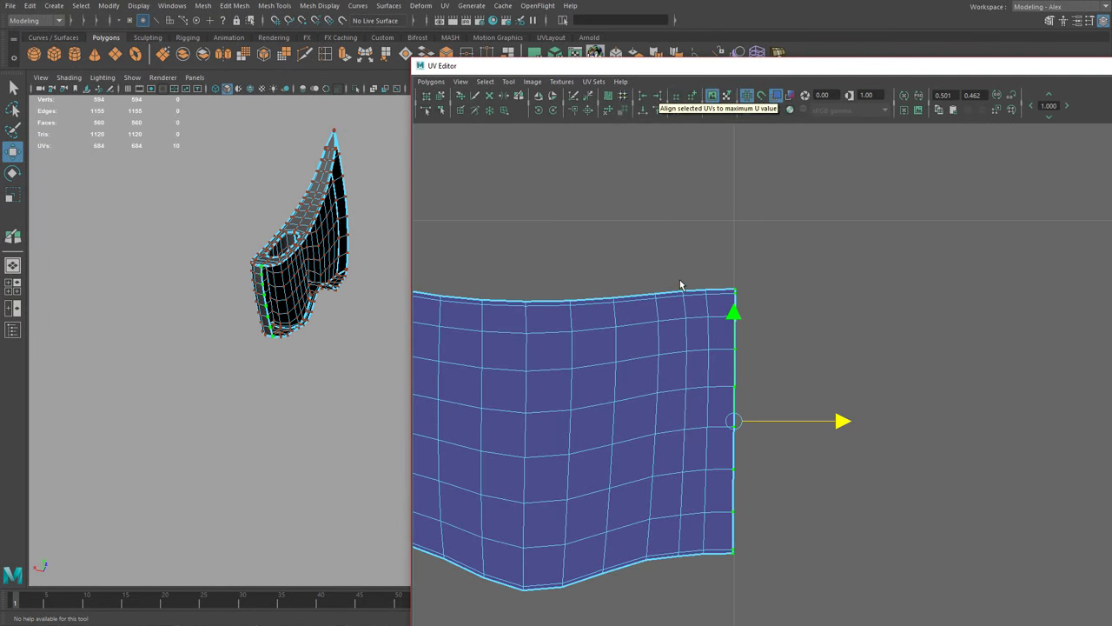
middle_click_drag(798, 392, 783, 390, "alt")
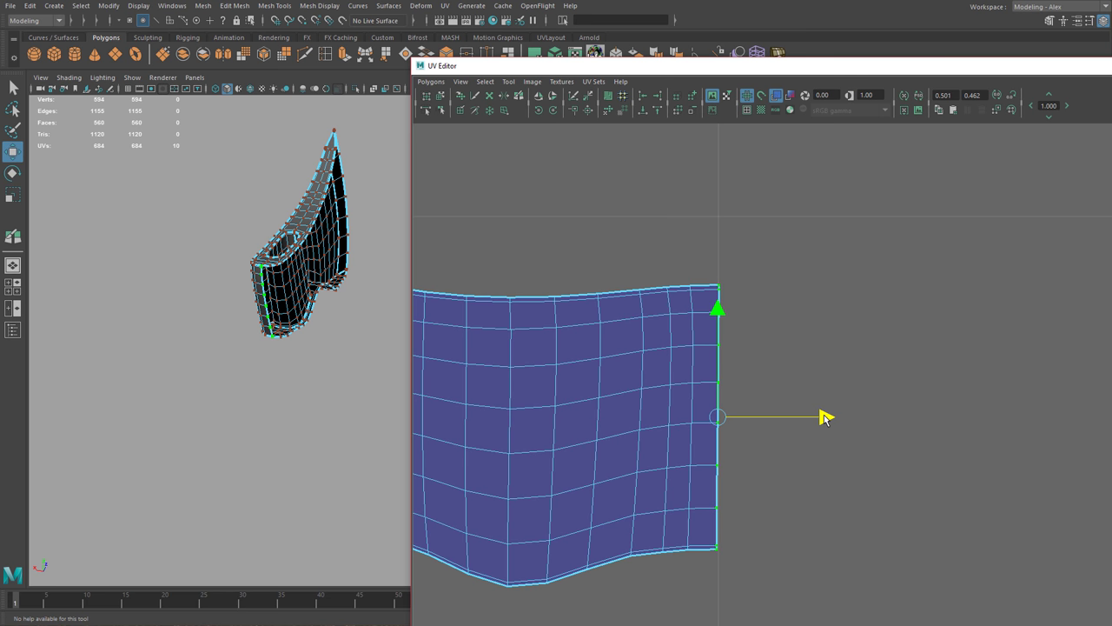
left_click(658, 101)
Snap the cut edge's UVs horizontally onto the tile's vertical centre line at U 0.500.
mouse_move(823, 415)
left_mouse_down()
mouse_move(838, 415)
mouse_move(802, 417)
left_mouse_up()
key("x")
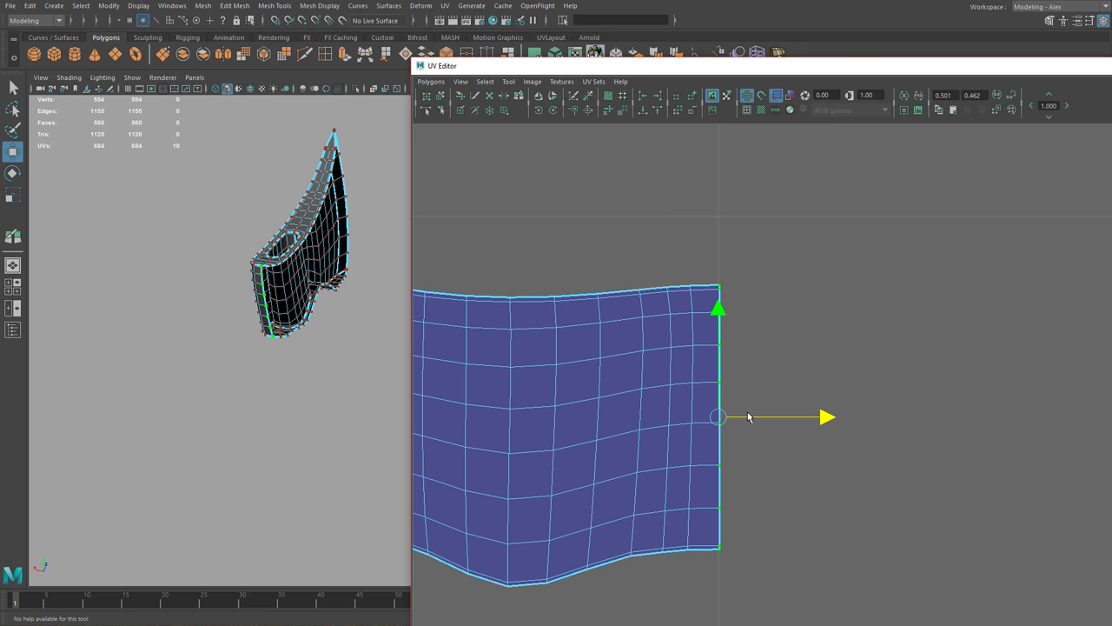
left_click_drag(705, 244, 822, 580)
key("x")
left_click_drag(741, 417, 728, 417)
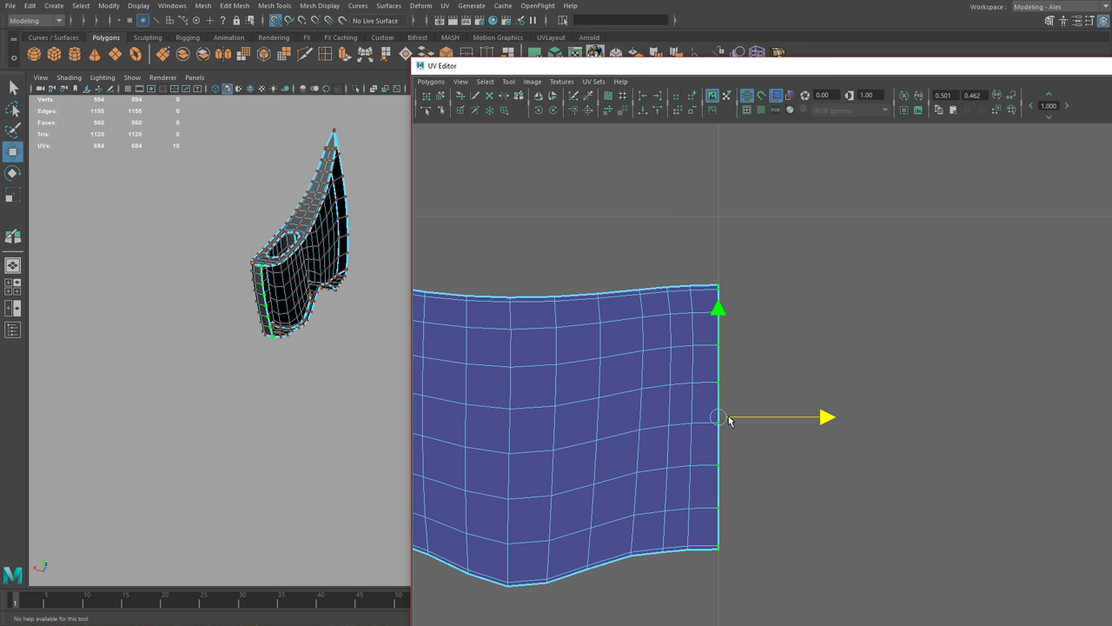
right_click_drag(809, 412, 677, 323, "alt")
right_click_drag(611, 357, 661, 357)
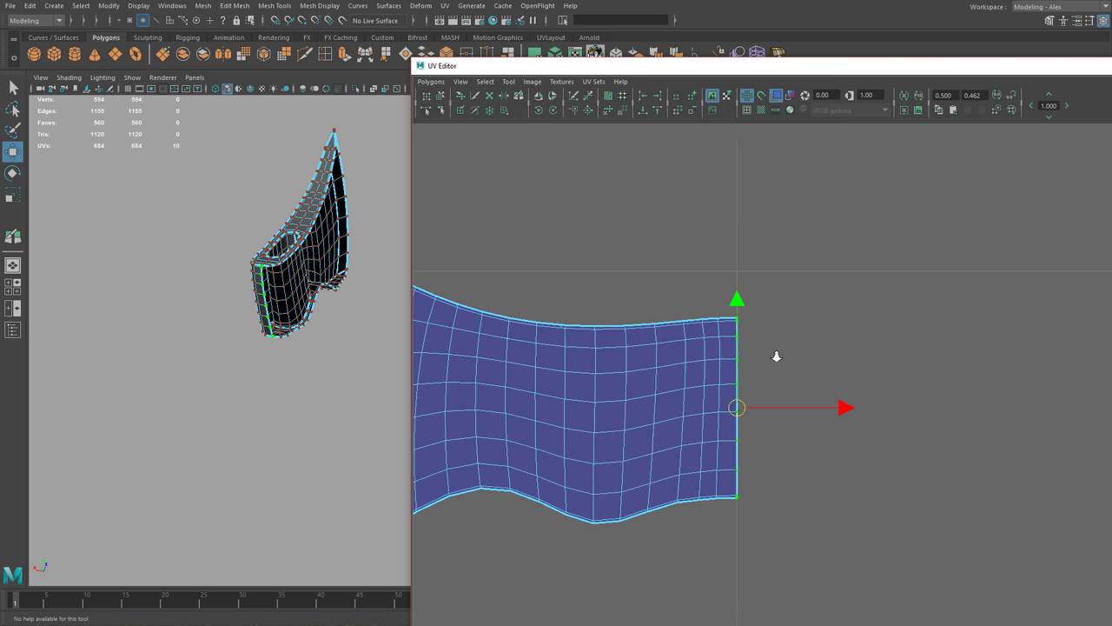
right_click_drag(775, 357, 563, 293, "alt")
Duplicate the axe head and delete all of the duplicate's faces except those of the half side shell.
key("F8")
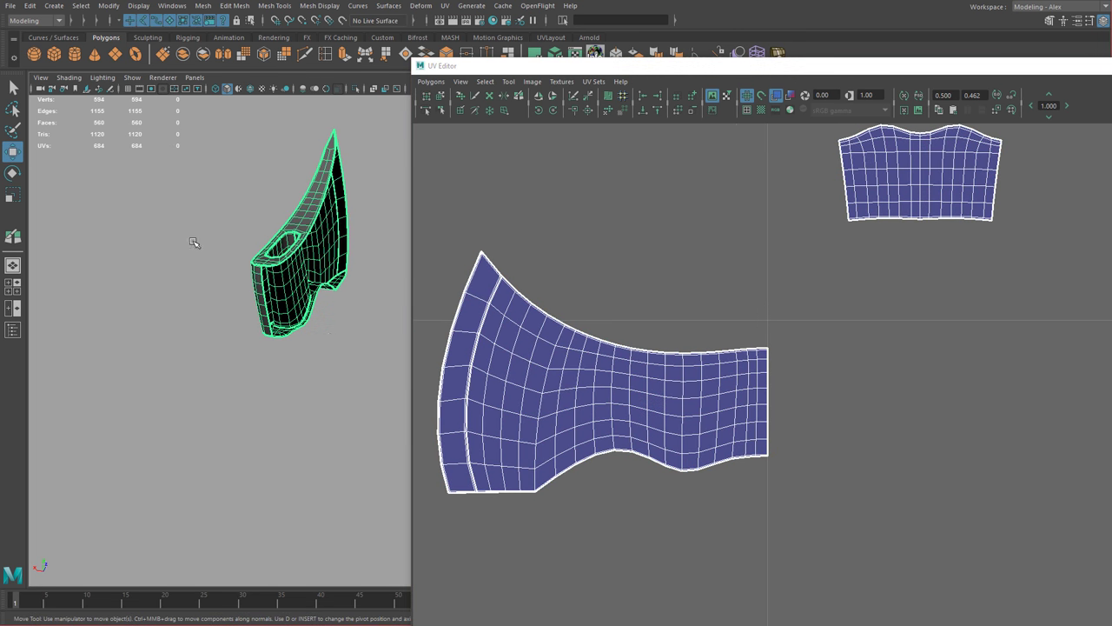
left_click_drag(193, 242, 253, 269, "alt")
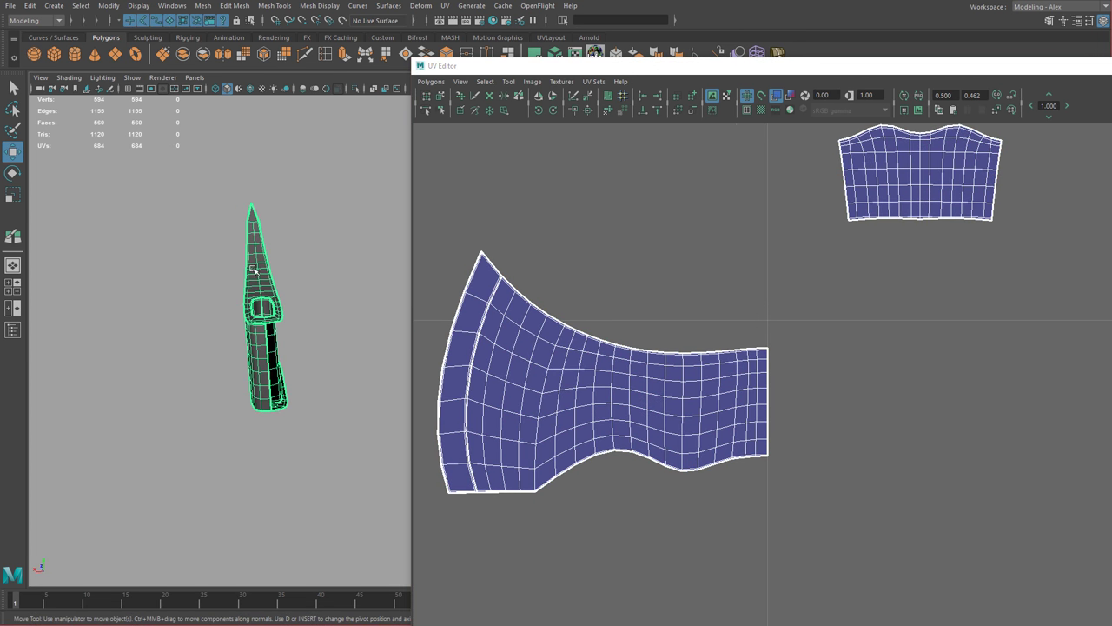
key("ctrl+d")
right_click_drag(446, 204, 447, 238)
middle_click_drag(432, 245, 556, 236, "alt")
left_click_drag(505, 198, 953, 599)
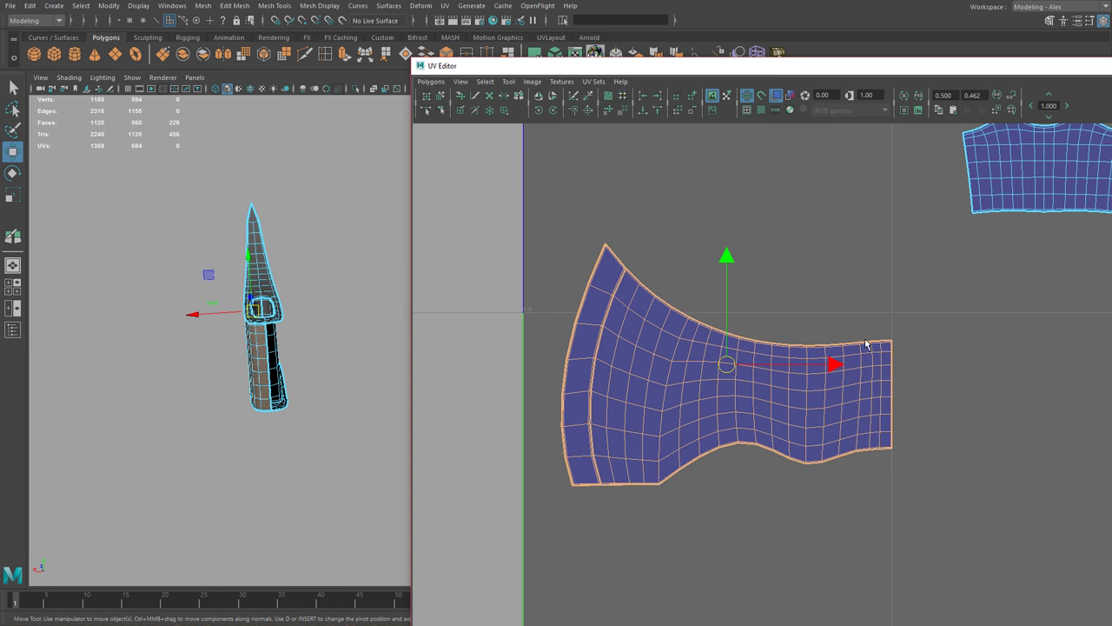
left_click_drag(146, 152, 375, 507, "shift")
key("Delete")
Select only the duplicated half side and mirror it across the head with a Scale X of -1.
right_click_drag(247, 343, 265, 327)
left_click(269, 341)
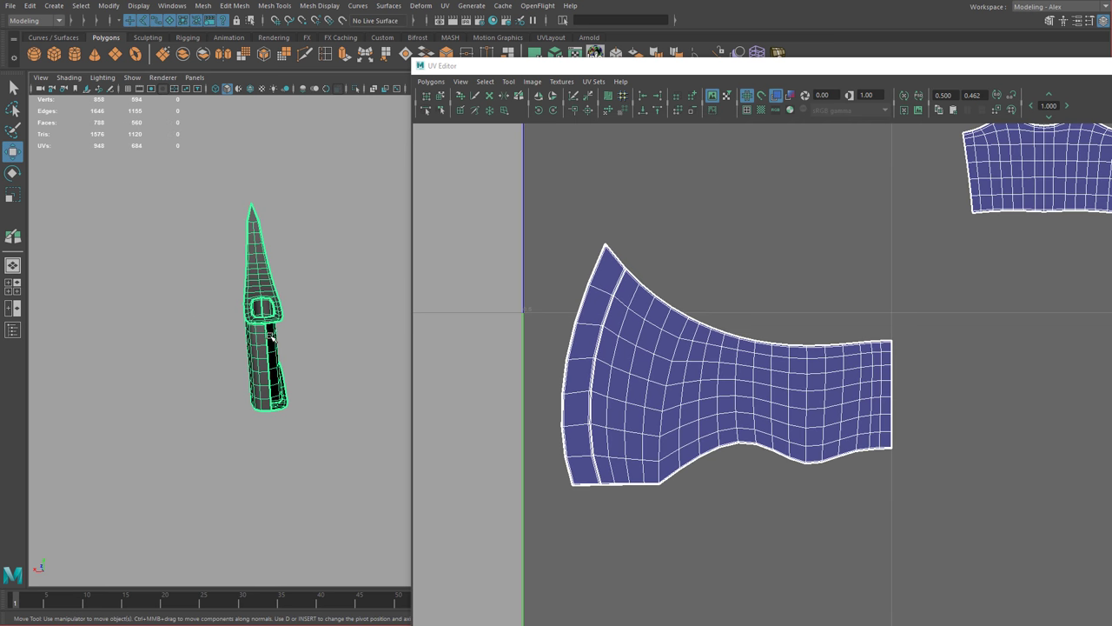
left_click_drag(210, 289, 335, 319, "shift")
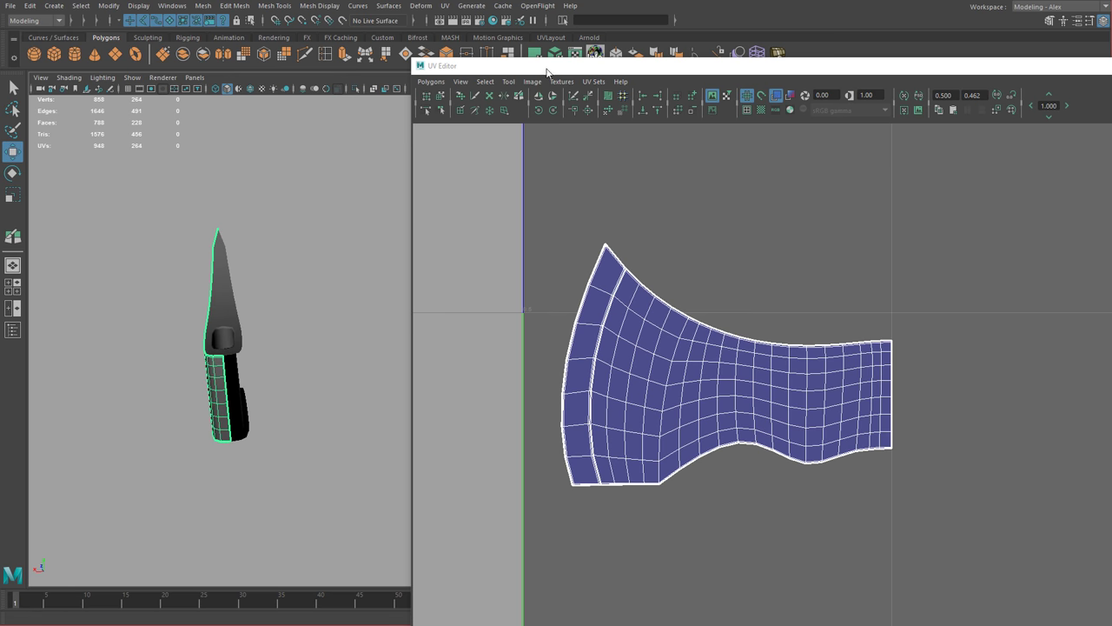
left_click_drag(564, 68, 486, 312)
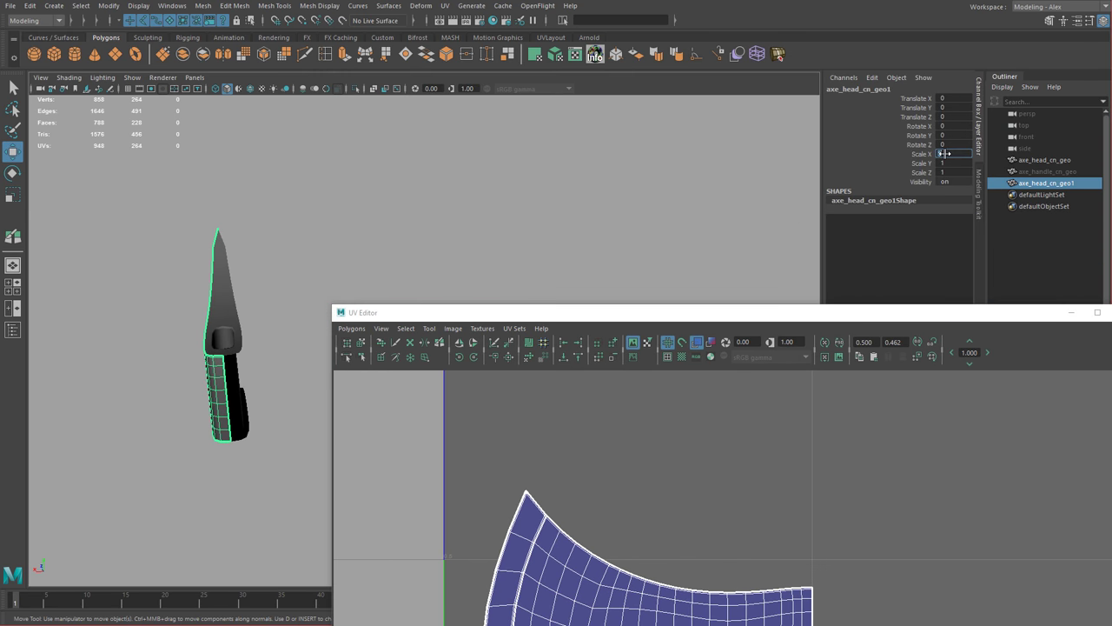
key("Return")
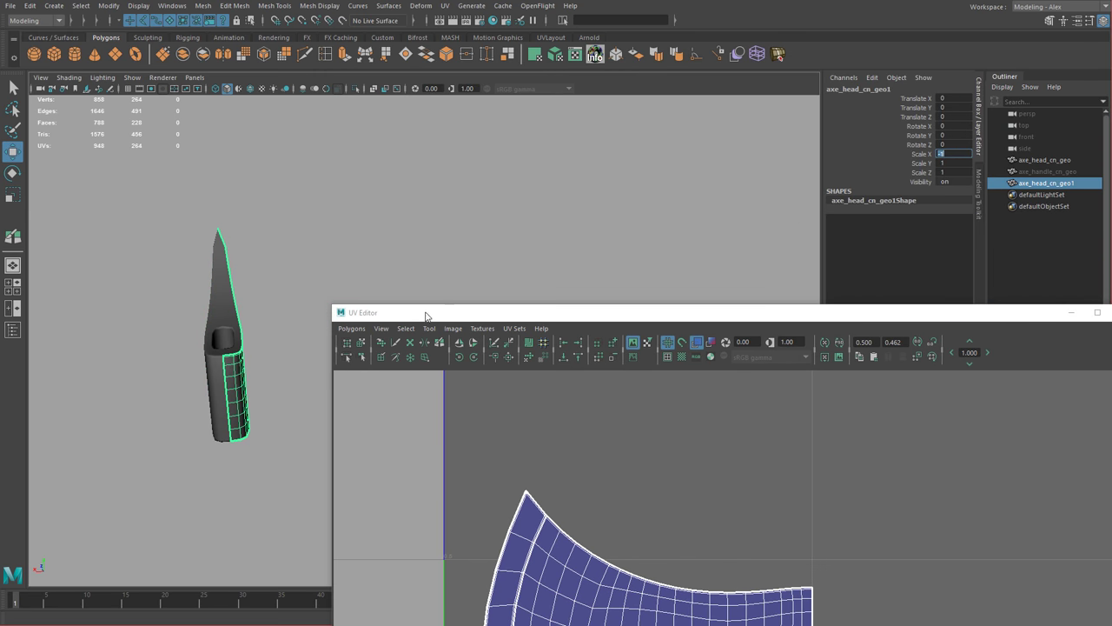
Select all UVs of the mirrored half side and flip its shell horizontally.
left_click_drag(426, 316, 493, 239)
middle_click_drag(293, 293, 330, 305, "alt")
scroll(330, 312, "up", 3)
left_click_drag(330, 318, 412, 347, "alt")
middle_click_drag(655, 417, 640, 328, "alt")
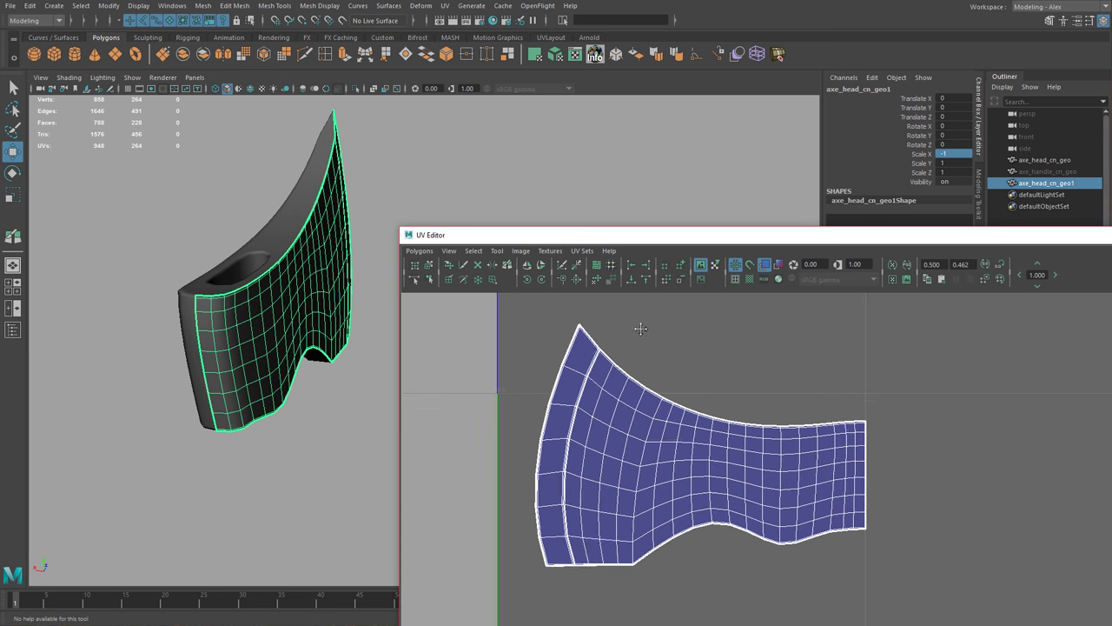
scroll(640, 328, "down", 2)
right_click_drag(547, 360, 618, 417)
left_click_drag(523, 343, 944, 615)
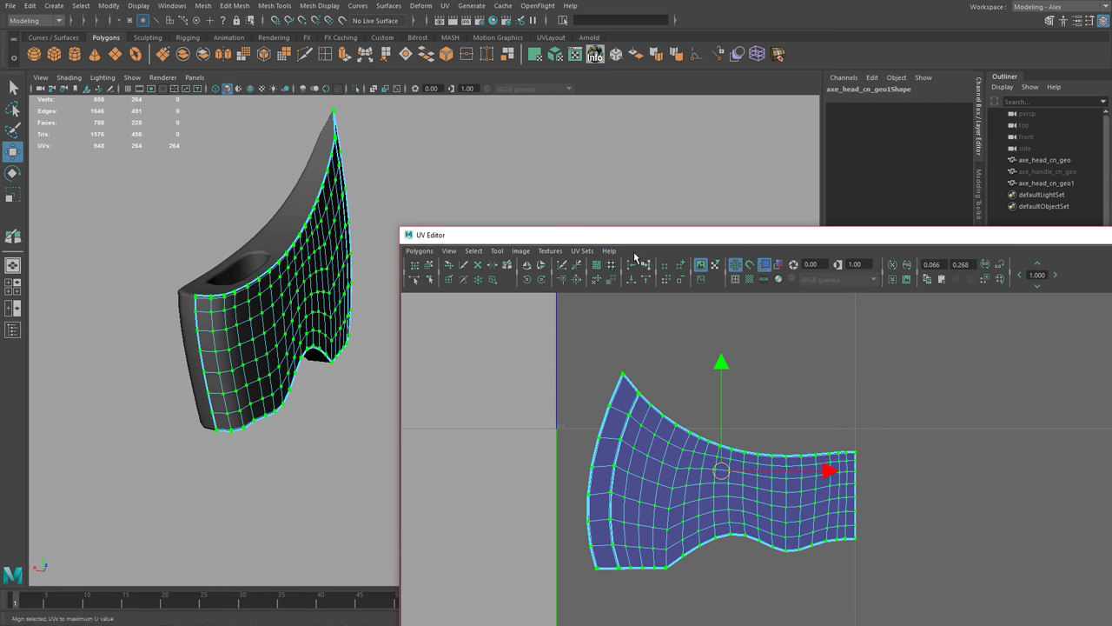
left_click(526, 266)
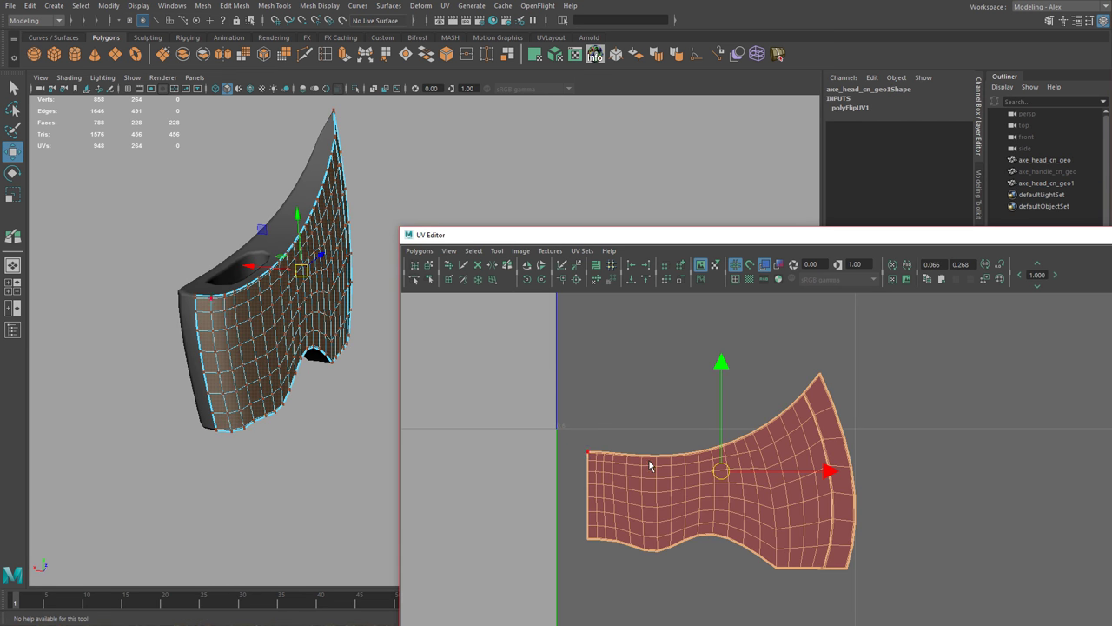
Select the flipped shell's UVs and move them horizontally across the tile's centre line, beside the original half shell.
middle_click_drag(521, 461, 634, 467, "shift")
key("ctrl+z")
right_click_drag(608, 470, 660, 471)
left_click_drag(543, 350, 789, 538)
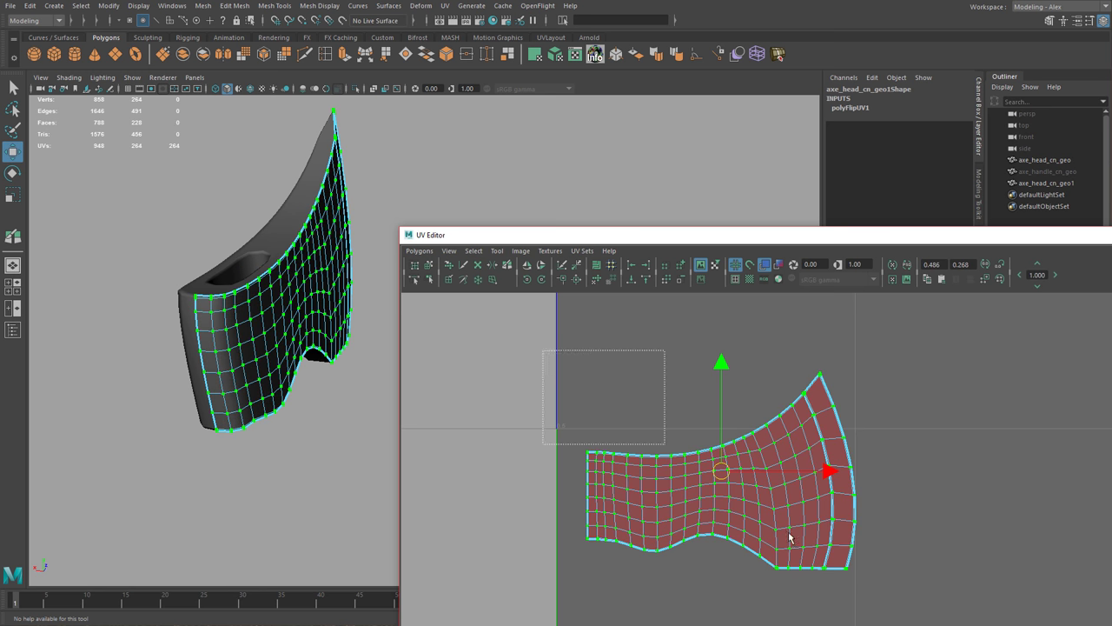
left_click_drag(829, 488, 1099, 489)
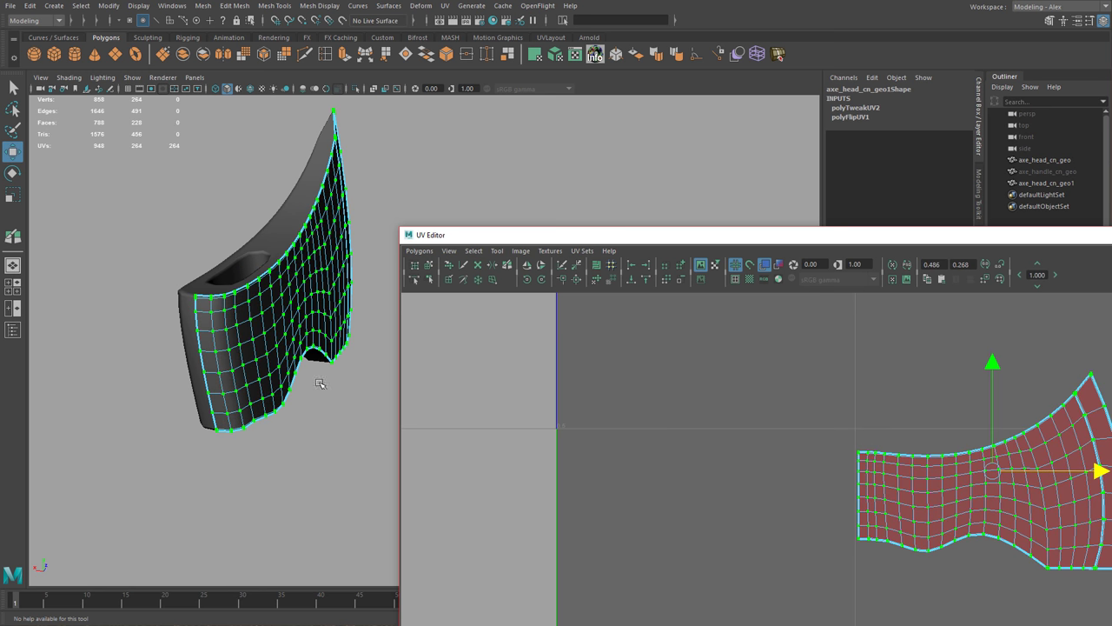
Select the axe head and its mirrored half side and combine them into one mesh.
right_click_drag(276, 278, 321, 265)
left_click_drag(304, 239, 345, 301)
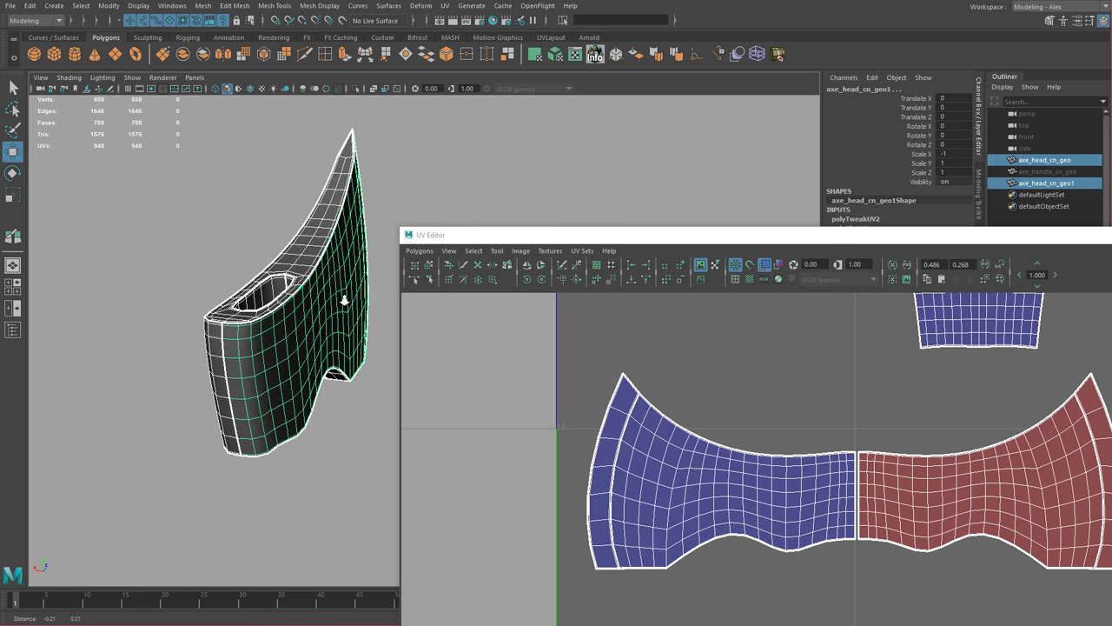
scroll(345, 301, "up", 1)
left_click(184, 56)
left_click_drag(249, 224, 301, 207, "alt")
scroll(302, 260, "up", 2)
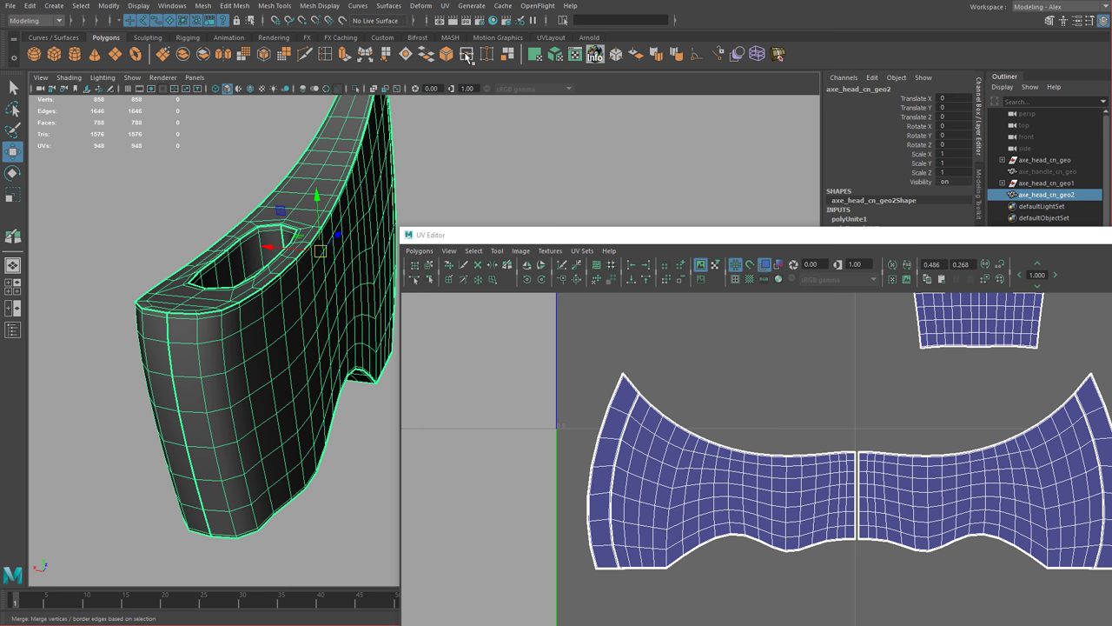
Merge the vertices of the combined axe head with a distance threshold of 0.001.
left_click(466, 55)
left_click_drag(771, 241, 761, 340)
left_click(953, 246)
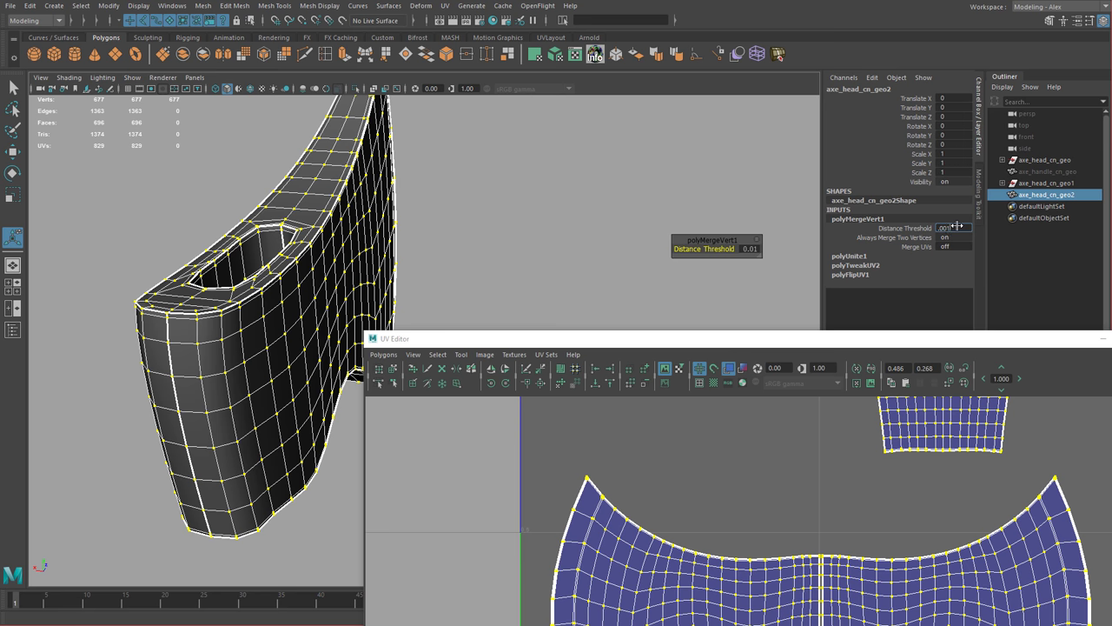
Examine the merged head's blade corners and seams from several angles, with and without smooth preview.
left_click_drag(596, 293, 365, 217, "alt")
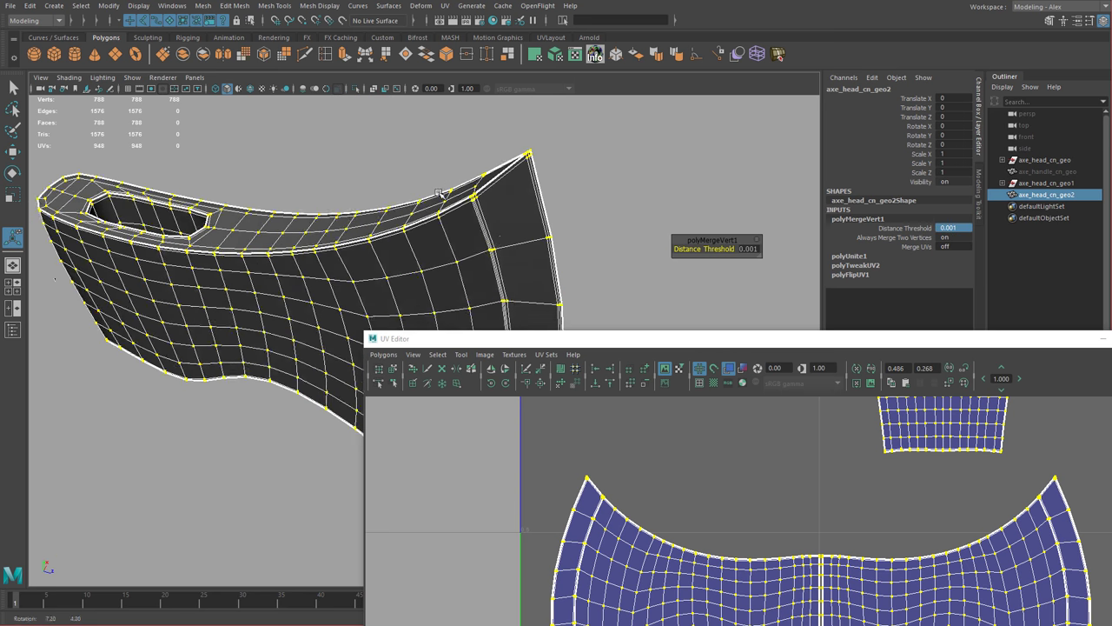
right_click_drag(460, 261, 588, 282, "alt")
left_click_drag(589, 282, 509, 201, "alt")
right_click_drag(509, 201, 546, 232, "alt")
left_click_drag(522, 194, 521, 199, "alt")
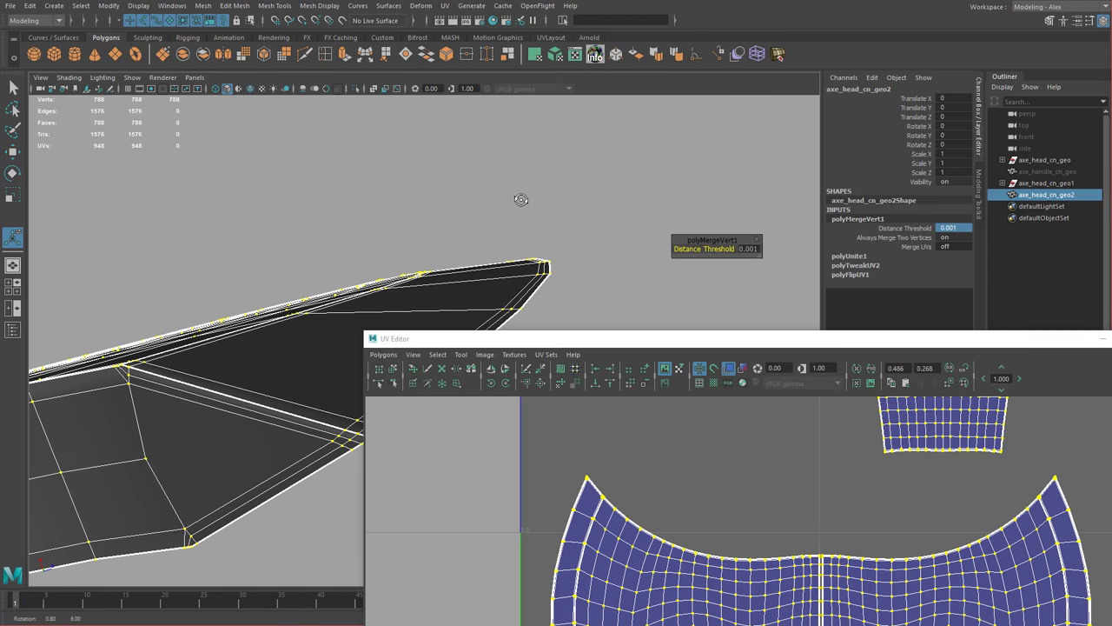
middle_click_drag(513, 237, 509, 205, "alt")
left_click_drag(509, 205, 527, 284, "alt")
key("3")
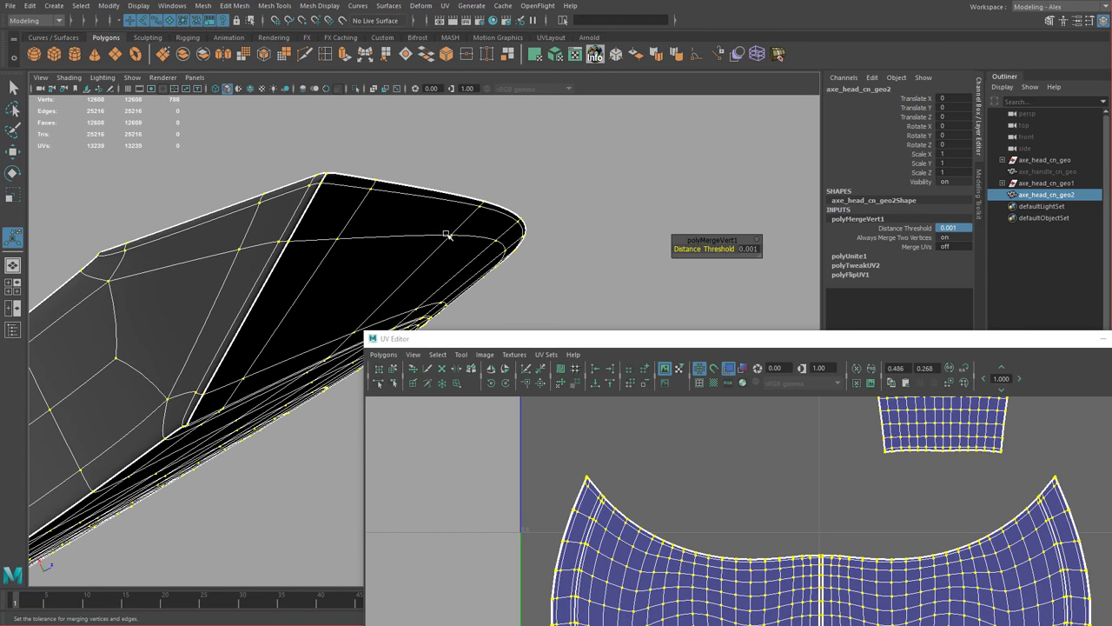
right_click_drag(405, 210, 437, 198)
key("q")
left_click(523, 217)
left_click_drag(519, 229, 431, 200, "alt")
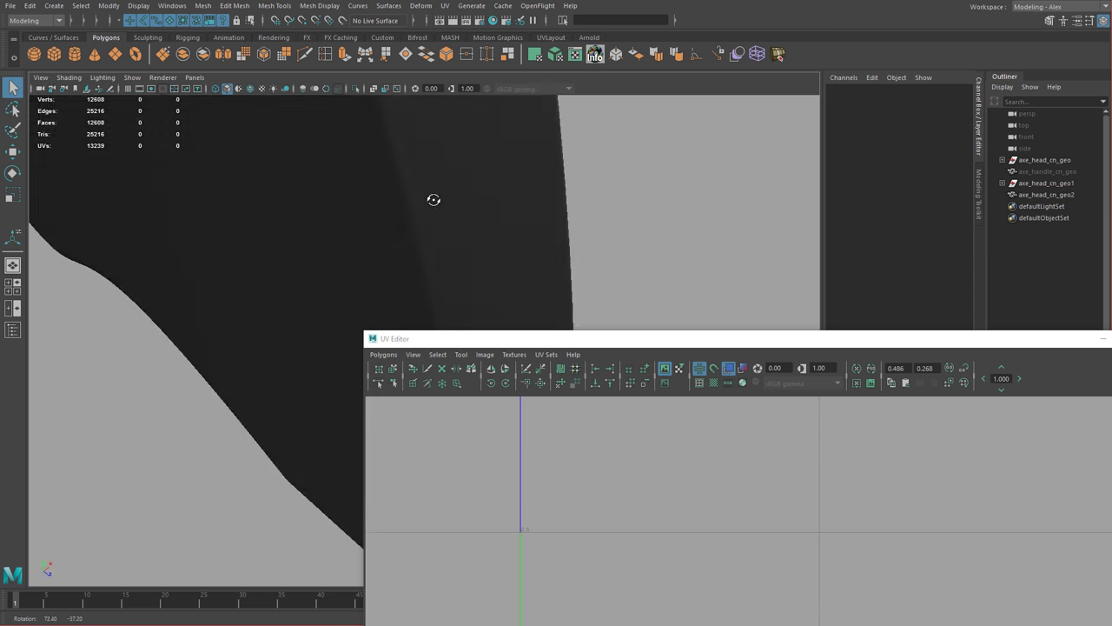
right_click_drag(432, 200, 282, 167, "alt")
middle_click_drag(466, 271, 435, 199, "alt")
left_click_drag(434, 199, 423, 235, "alt")
left_click(417, 232)
right_click_drag(419, 231, 438, 217, "alt")
left_click_drag(438, 217, 461, 185, "alt")
key("1")
right_click_drag(542, 228, 367, 189, "alt")
left_click_drag(368, 189, 417, 193, "alt")
right_click_drag(417, 193, 303, 159, "alt")
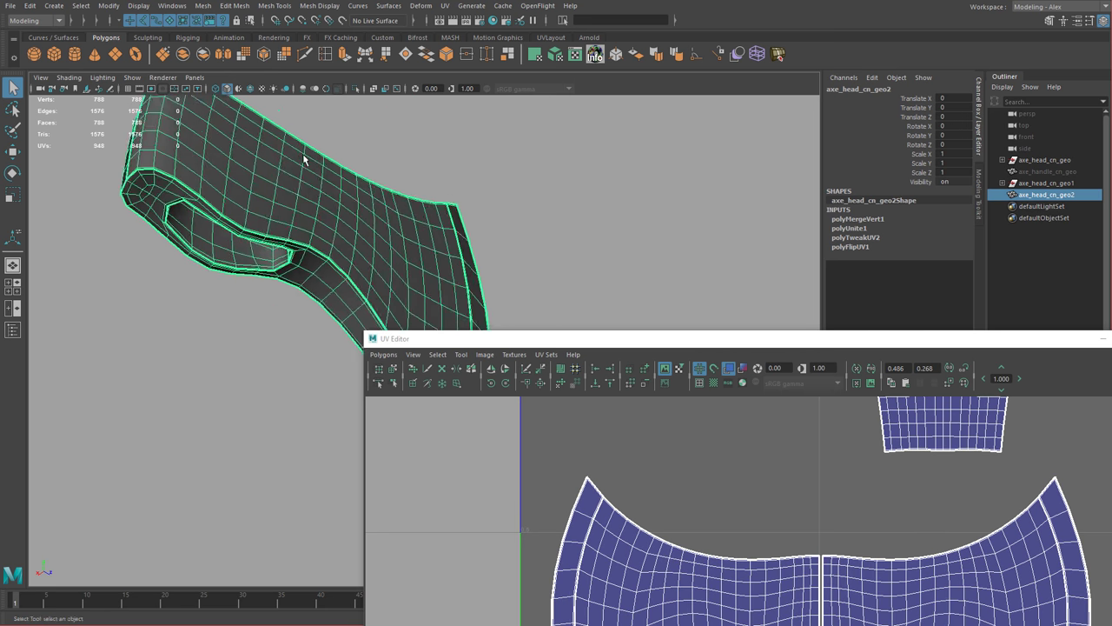
middle_click_drag(303, 159, 433, 218, "alt")
left_click_drag(432, 217, 445, 288, "alt")
middle_click_drag(445, 288, 355, 140, "alt")
left_click_drag(355, 140, 351, 130, "alt")
Select all UVs of the mirrored half shell and move them horizontally until its edge meets the original half at the centre line.
right_click_drag(869, 483, 781, 447, "alt")
middle_click_drag(781, 446, 680, 390, "alt")
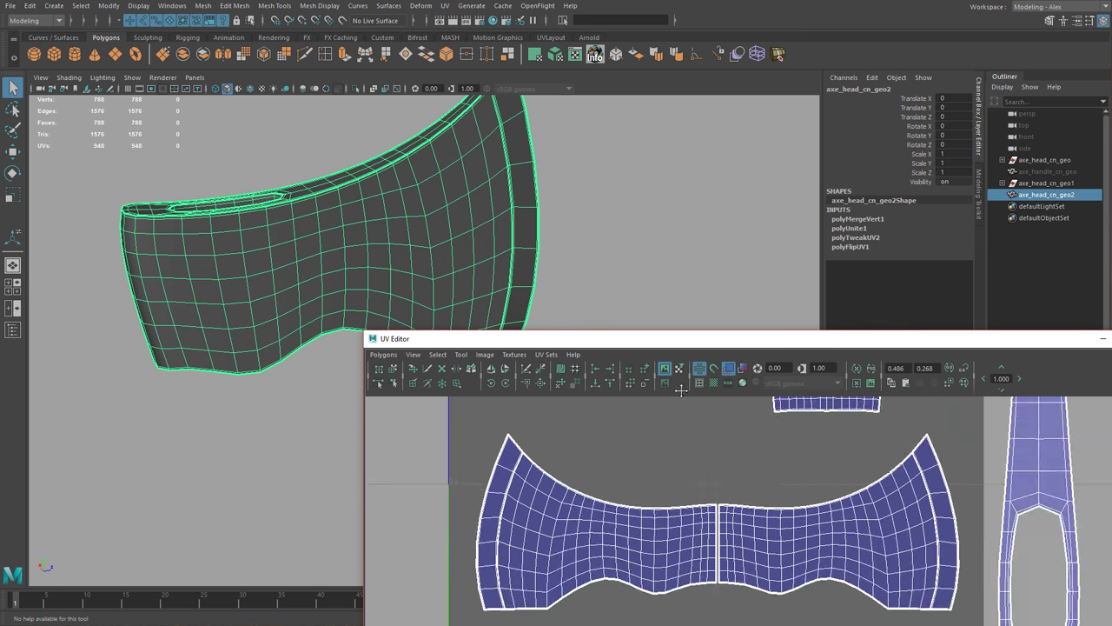
right_click_drag(680, 390, 813, 496, "alt")
middle_click_drag(813, 496, 850, 584, "alt")
right_click_drag(850, 584, 939, 599, "alt")
middle_click_drag(728, 490, 718, 477, "alt")
right_click_drag(718, 477, 762, 486)
left_click_drag(716, 454, 792, 527)
middle_click_drag(791, 527, 817, 599, "alt")
right_click_drag(817, 600, 881, 601, "alt")
right_click_drag(632, 525, 662, 514, "ctrl")
key("w")
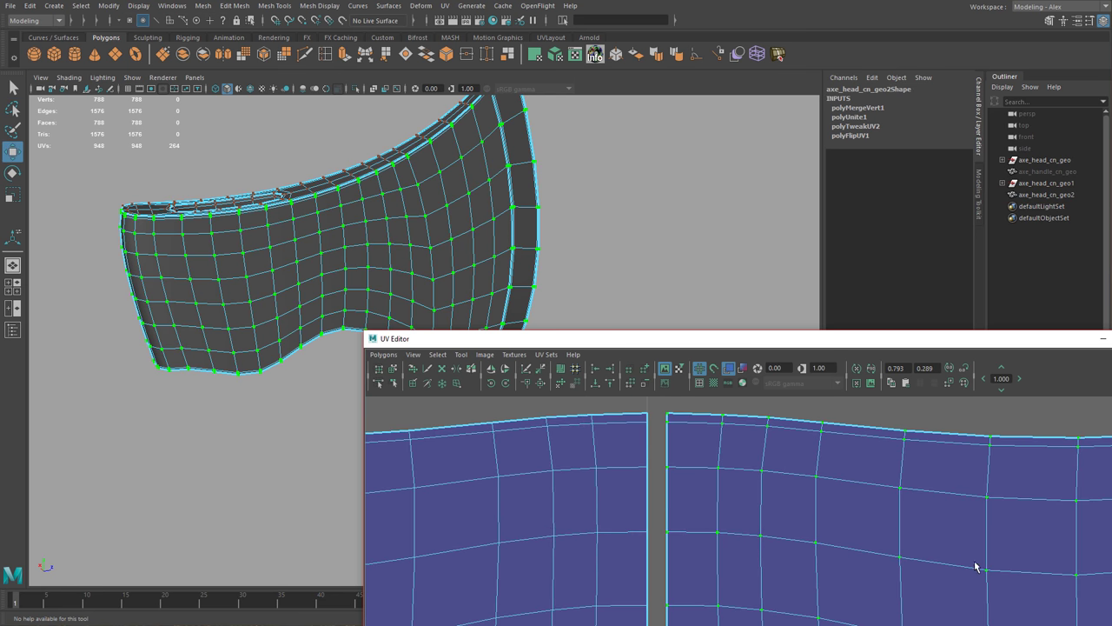
middle_click_drag(1002, 566, 985, 571)
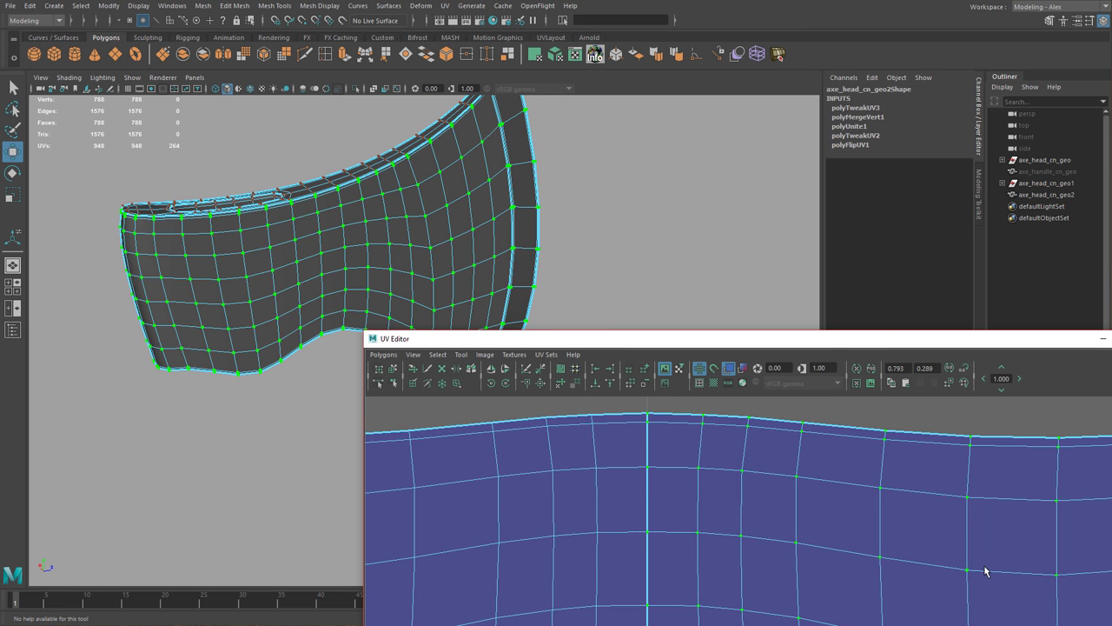
Select the UV edges along the centre seam between the two head halves and sew them together.
right_click_drag(985, 571, 749, 541, "alt")
middle_click_drag(750, 541, 723, 443, "alt")
right_click_drag(699, 511, 696, 479)
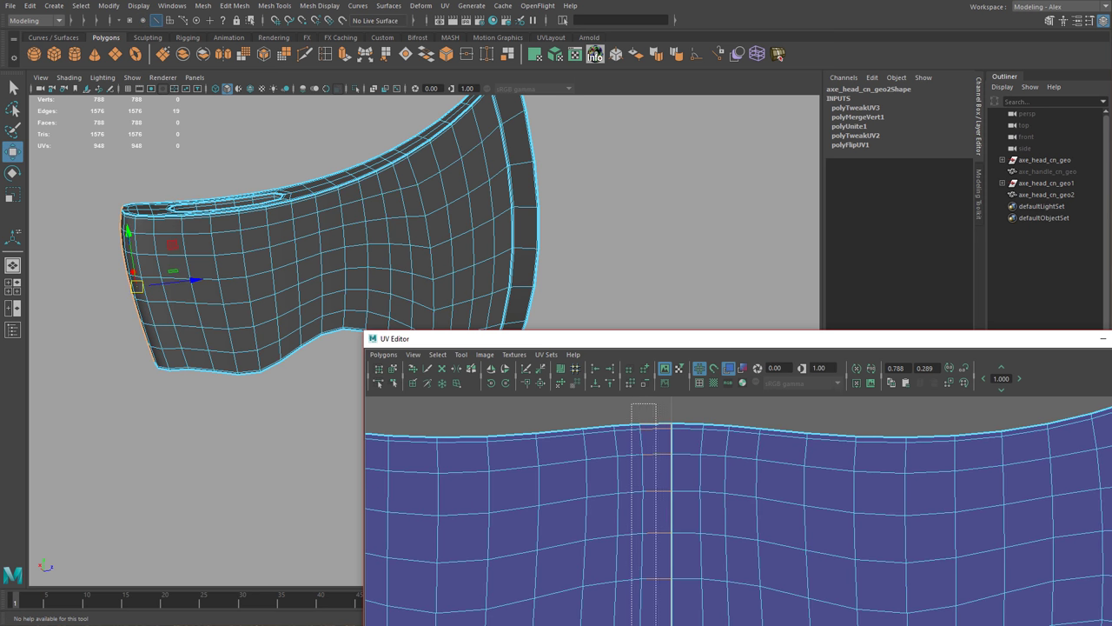
left_click_drag(656, 624, 656, 624, "ctrl")
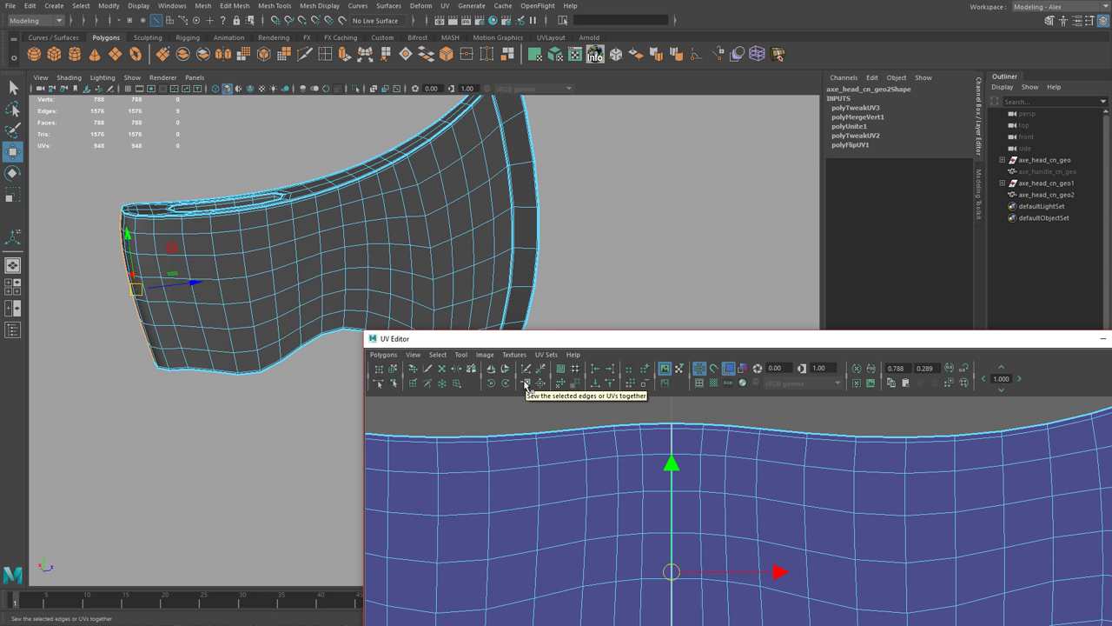
left_click(526, 385)
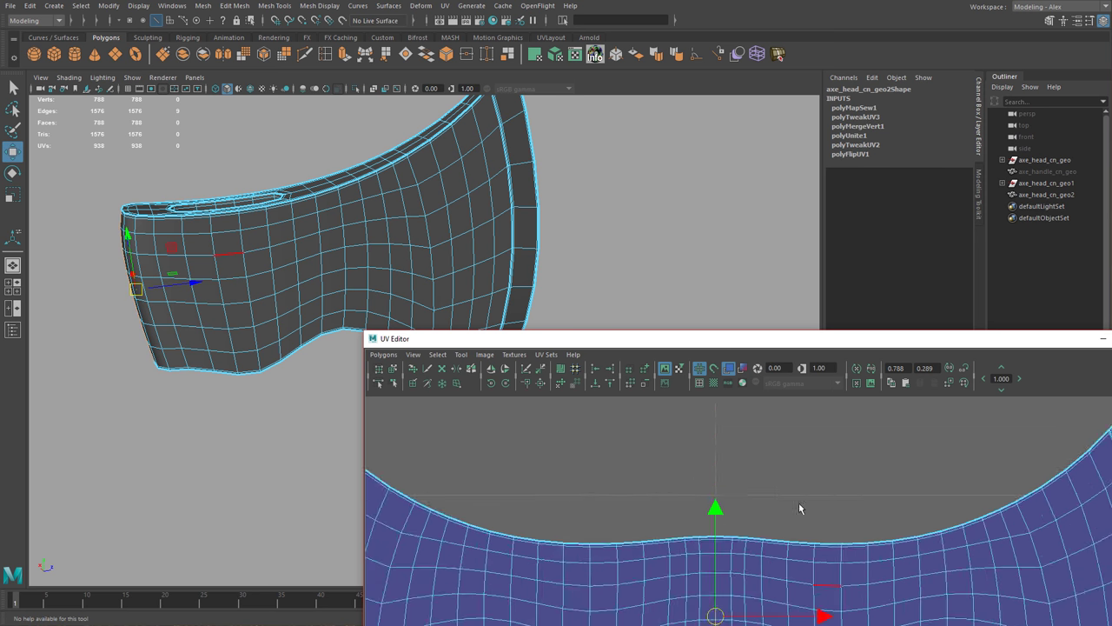
scroll(799, 507, "down", 4)
scroll(696, 469, "down", 4)
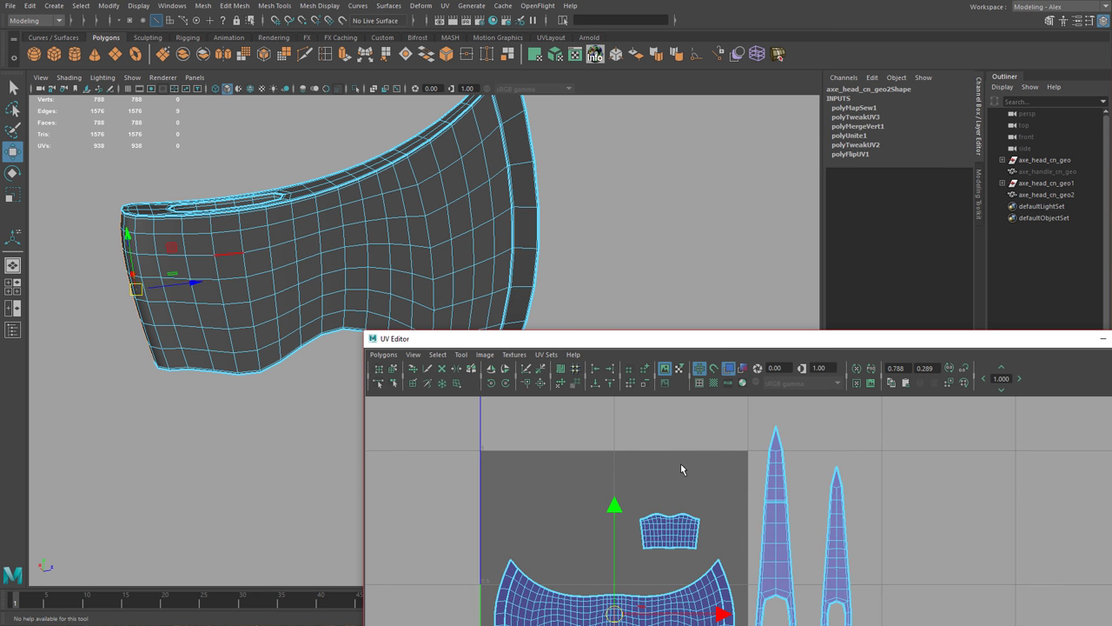
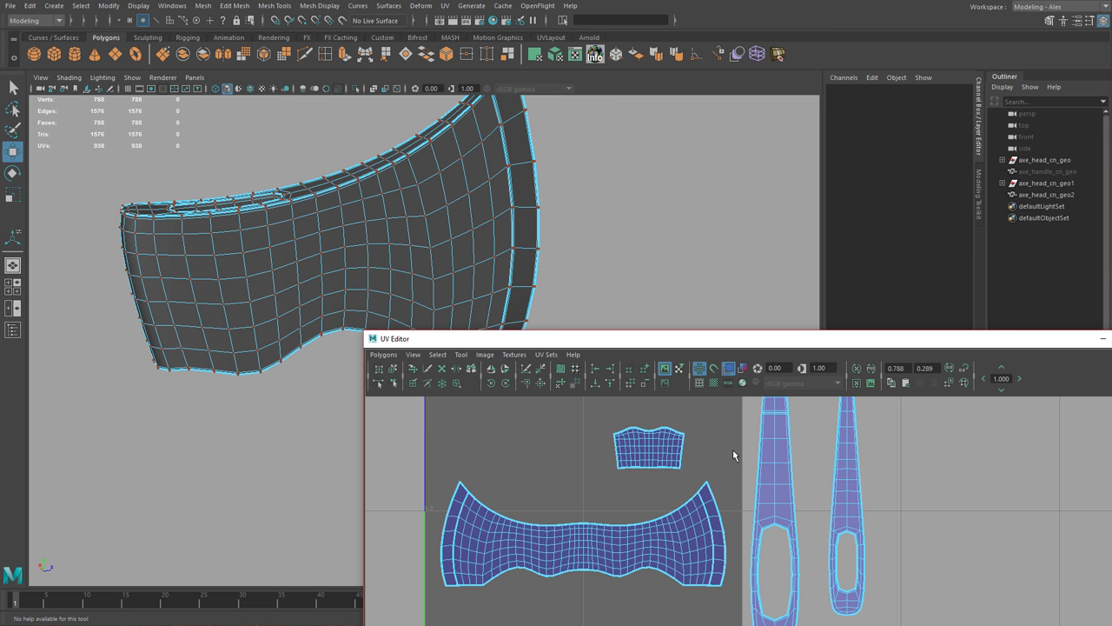
Select the hidden axe handle together with the combined head in the Outliner and unhide it.
left_click_drag(729, 339, 1109, 139)
middle_click_drag(488, 290, 490, 288, "alt")
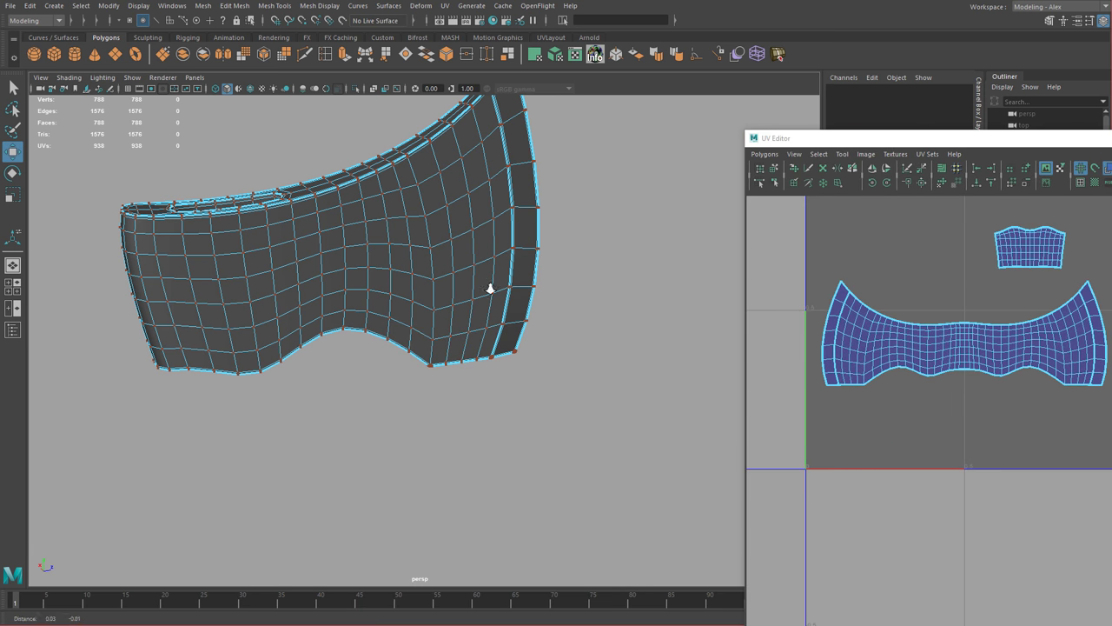
right_click_drag(490, 288, 451, 290, "alt")
left_click_drag(452, 290, 399, 295, "alt")
right_click_drag(939, 323, 854, 346, "alt")
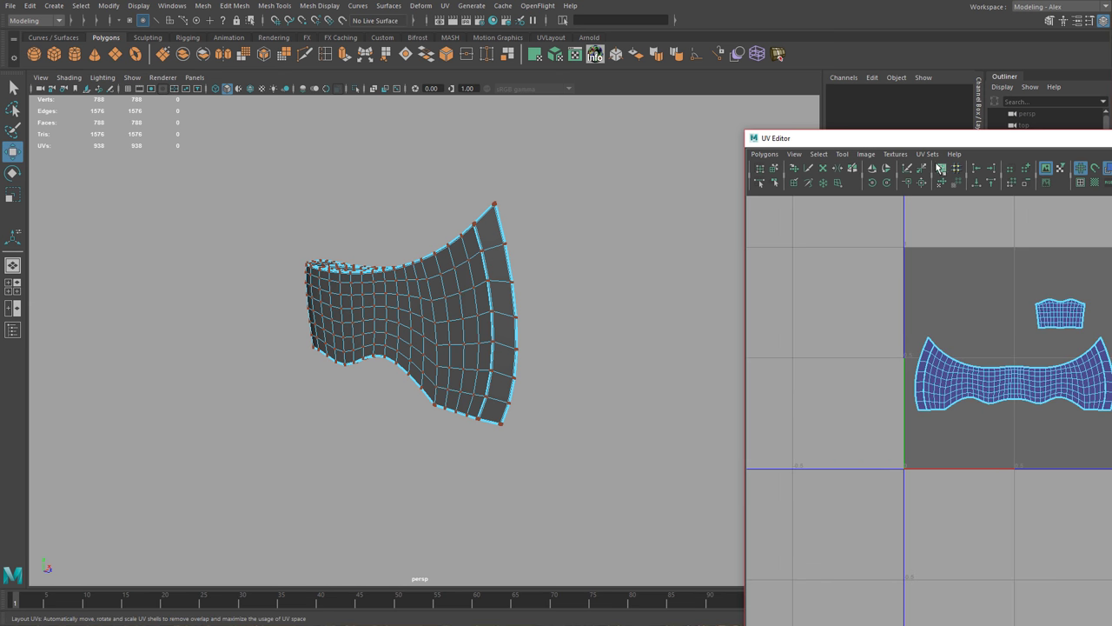
left_click_drag(919, 139, 876, 353)
left_click(1041, 173)
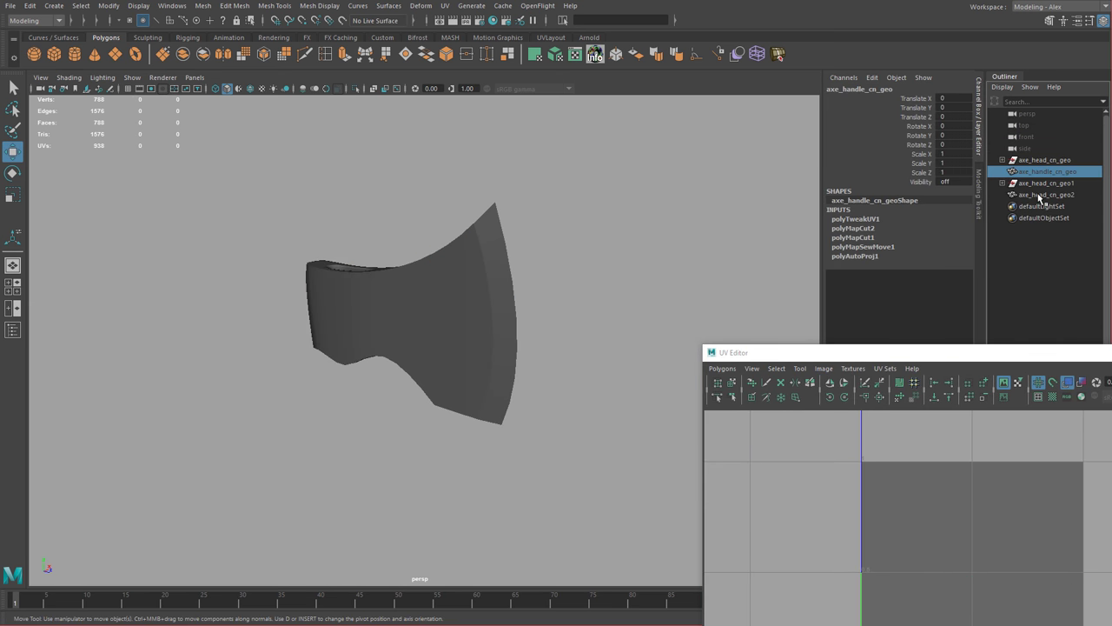
left_click(1043, 195, "shift")
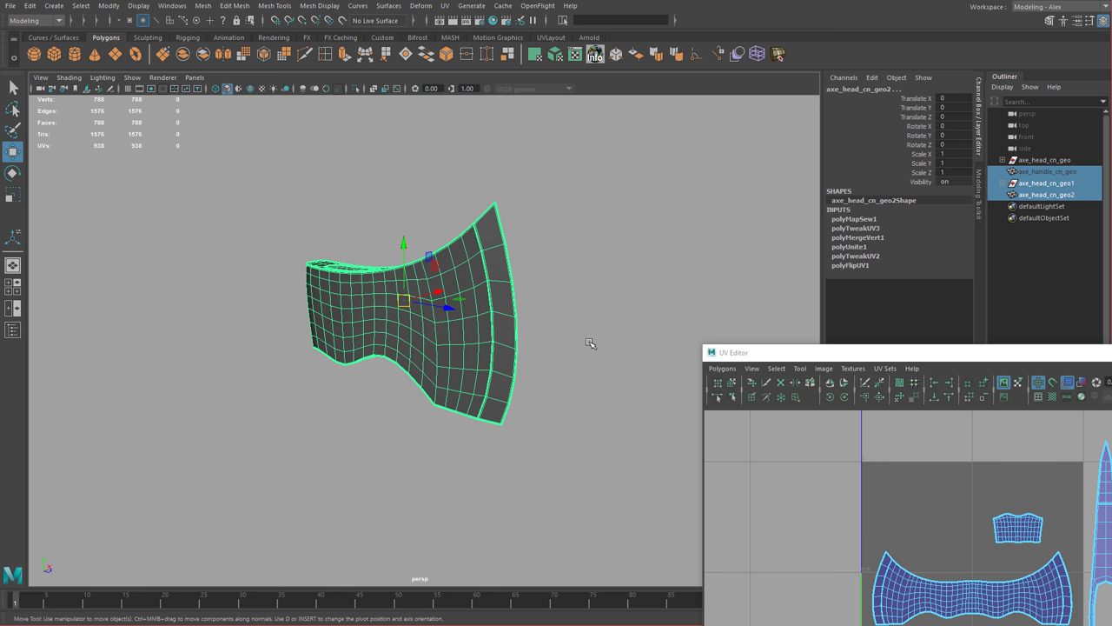
key("shift+h")
Select the axe handle and head as objects and delete their construction history.
left_click_drag(268, 202, 493, 341)
key("F12")
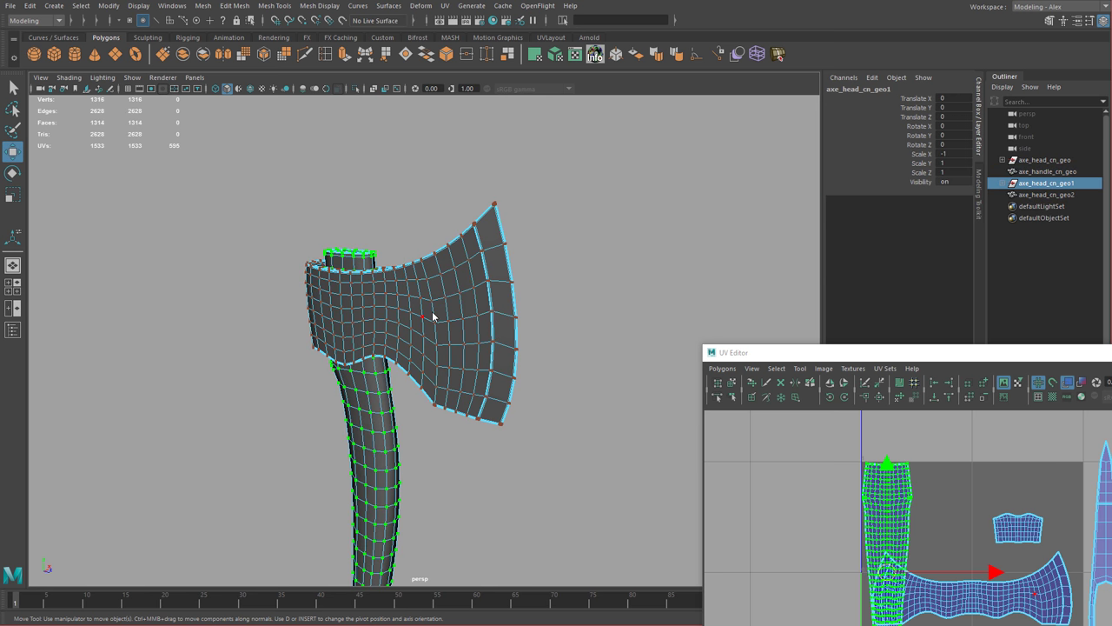
right_click_drag(432, 313, 472, 295)
left_click_drag(290, 218, 475, 352)
key("alt+shift+d")
left_click(631, 321)
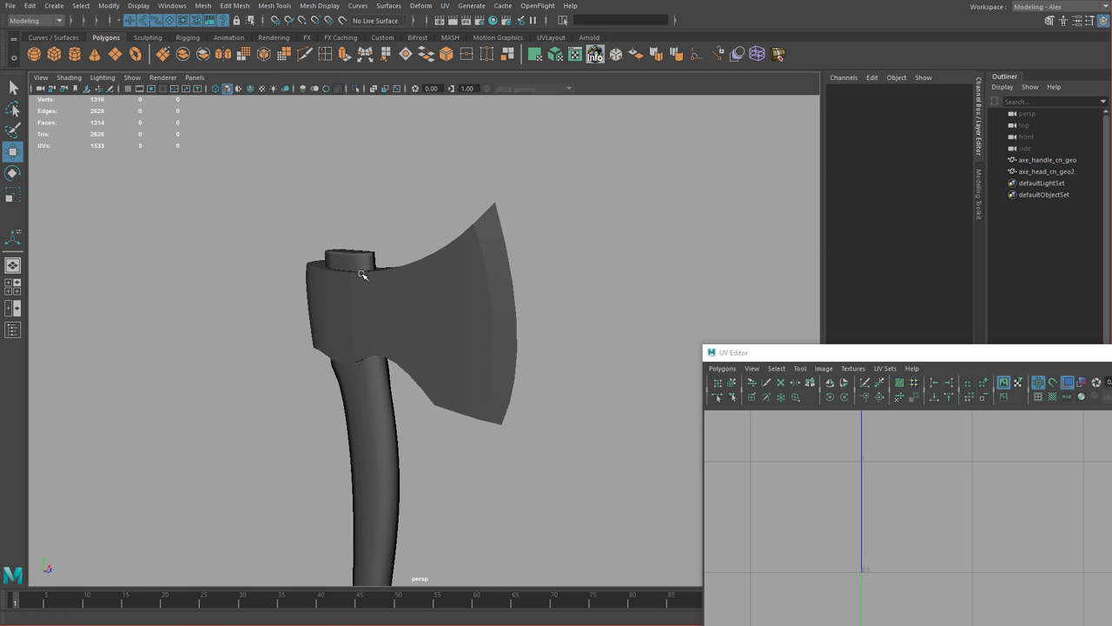
Select all UVs of the axe handle and head and open the options for laying out UVs.
left_click_drag(336, 225, 558, 321)
left_click_drag(794, 355, 599, 137)
scroll(837, 345, "down", 2)
right_click_drag(634, 257, 674, 259)
left_click(526, 160)
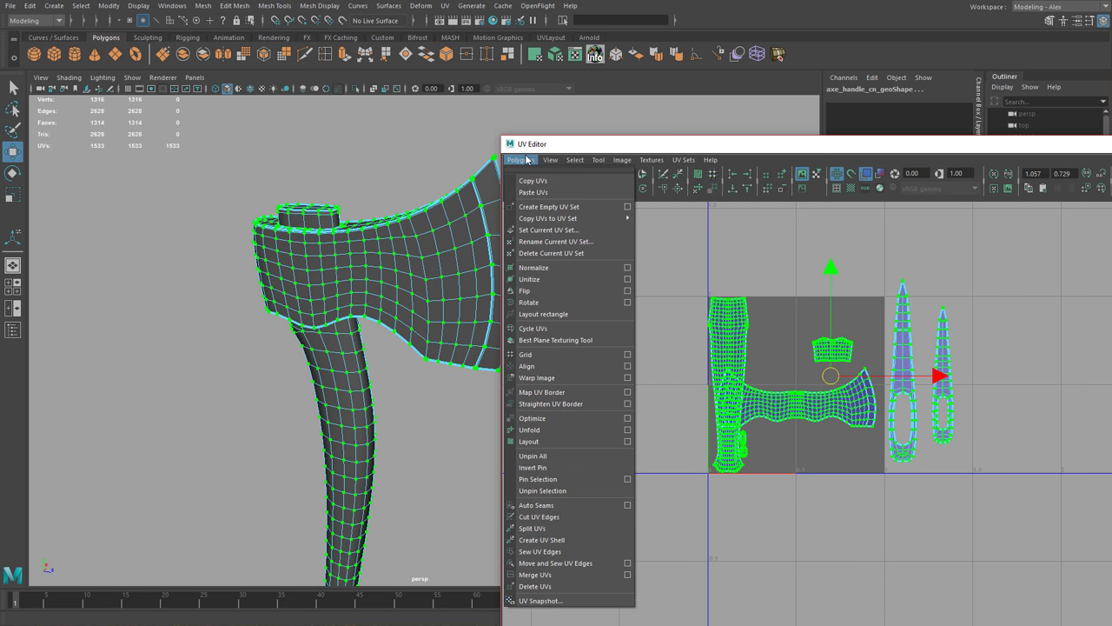
left_click(627, 441)
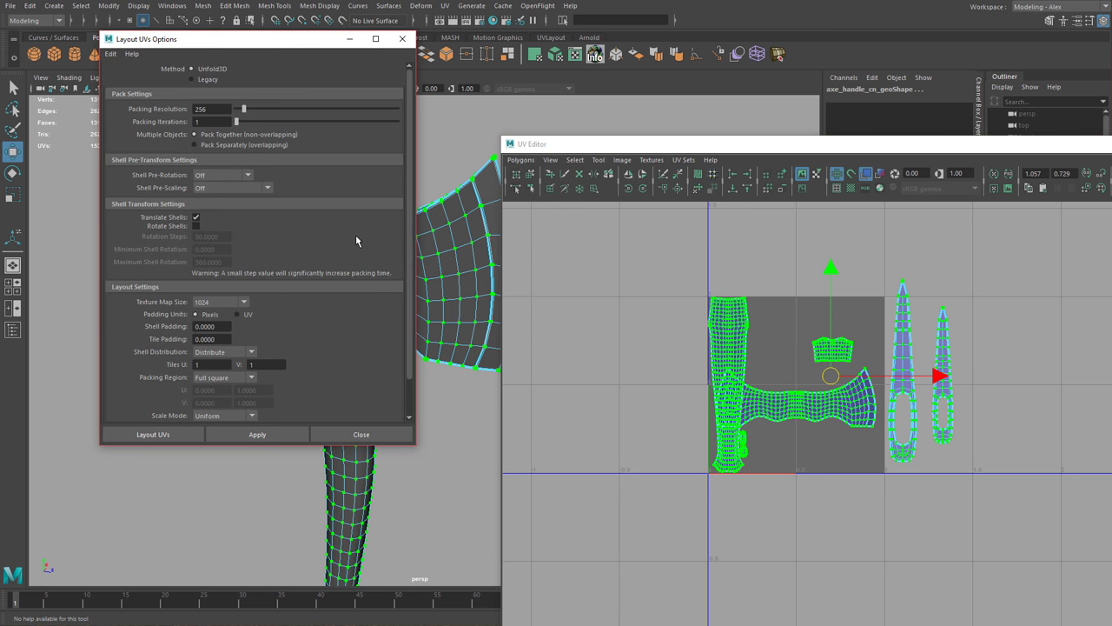
Set the layout's packing resolution and texture map size to 2048, with shell and tile padding of 6 pixels.
left_click(219, 108)
left_click(213, 327)
type("6")
double_click(220, 341)
type("6")
left_click(216, 303)
left_click(217, 326)
Set shell pre-scaling to Preserve 3D Ratios and apply the layout to all shells.
left_click(208, 188)
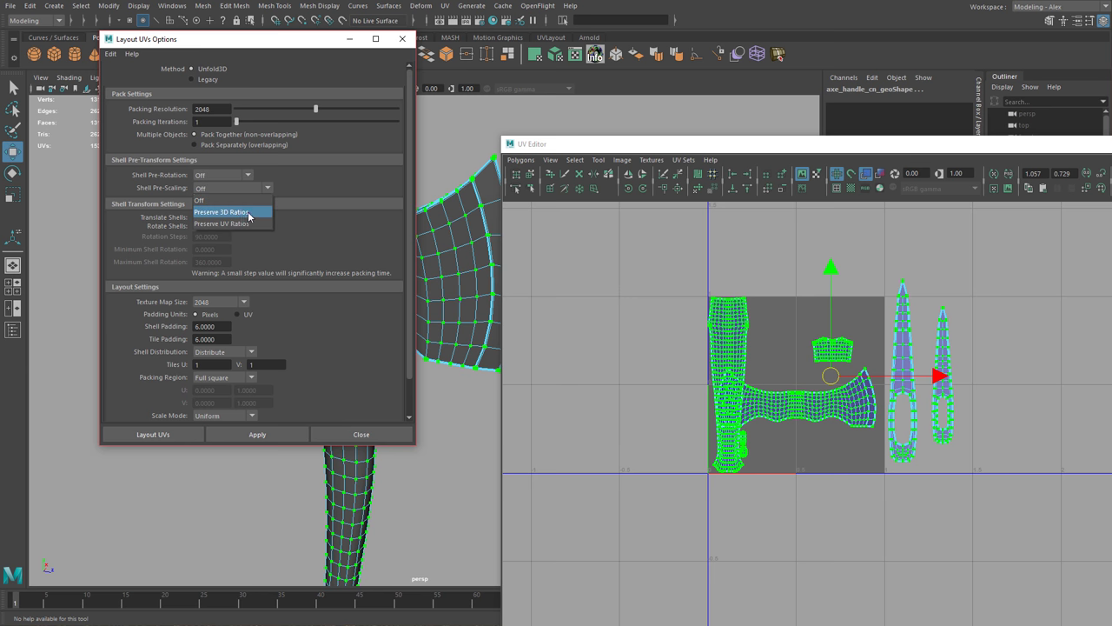
left_click(239, 212)
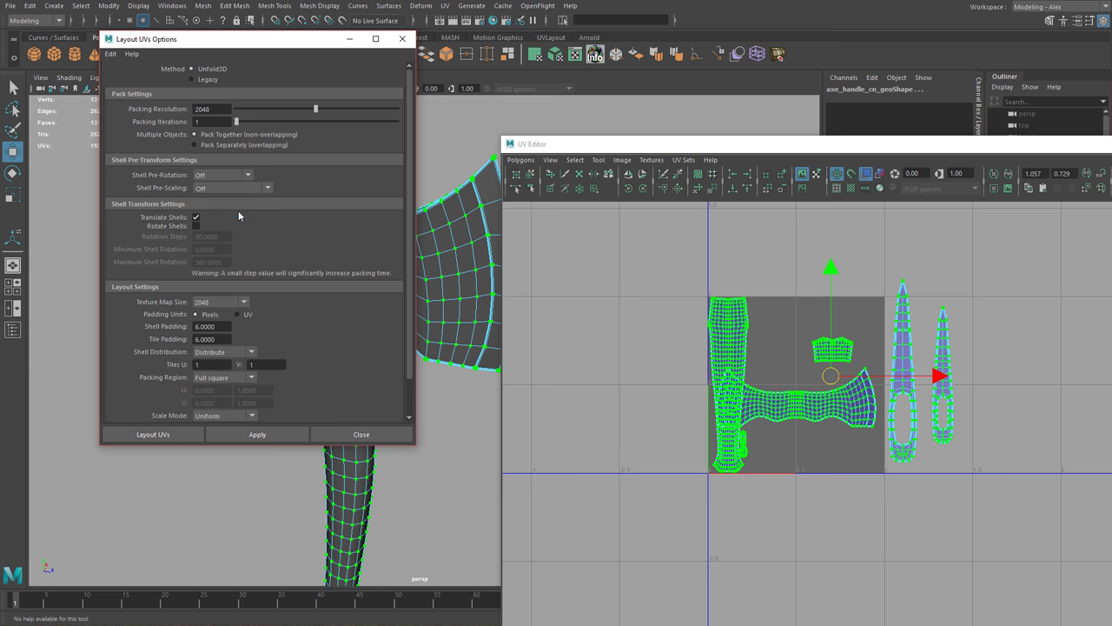
left_click(276, 435)
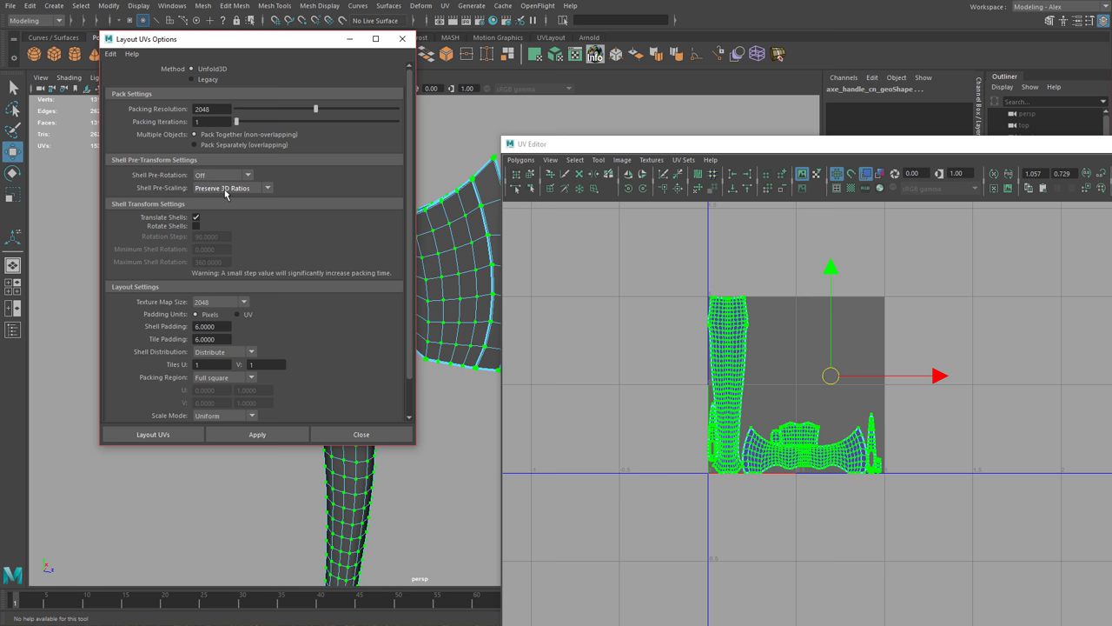
right_click_drag(662, 425, 810, 435, "alt")
middle_click_drag(677, 427, 845, 516, "alt")
right_click_drag(845, 516, 999, 568, "alt")
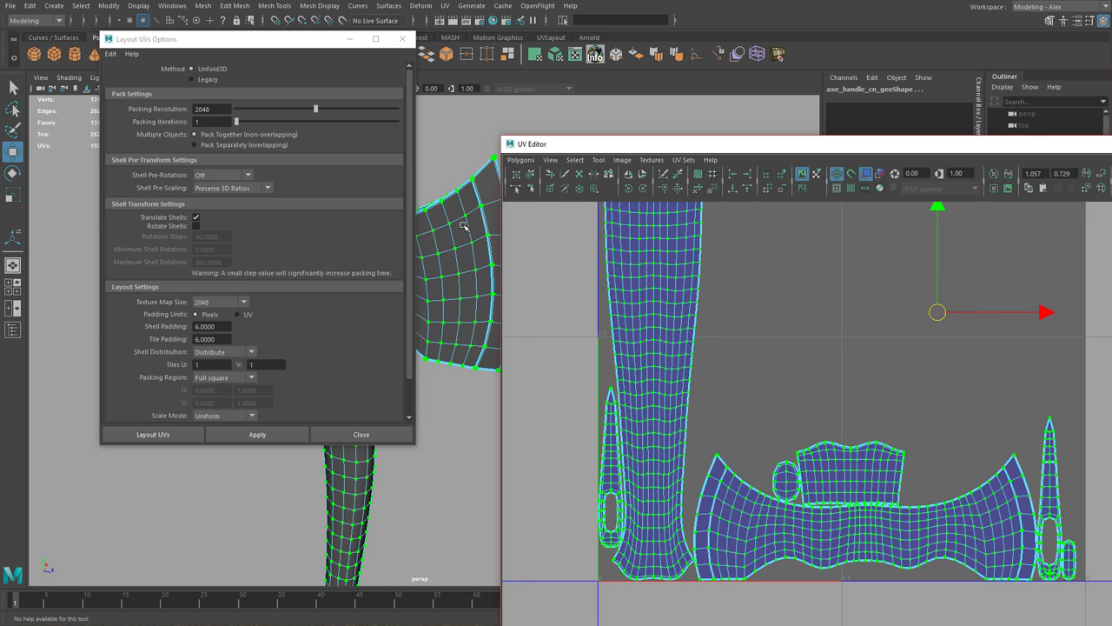
scroll(913, 430, "down", 1)
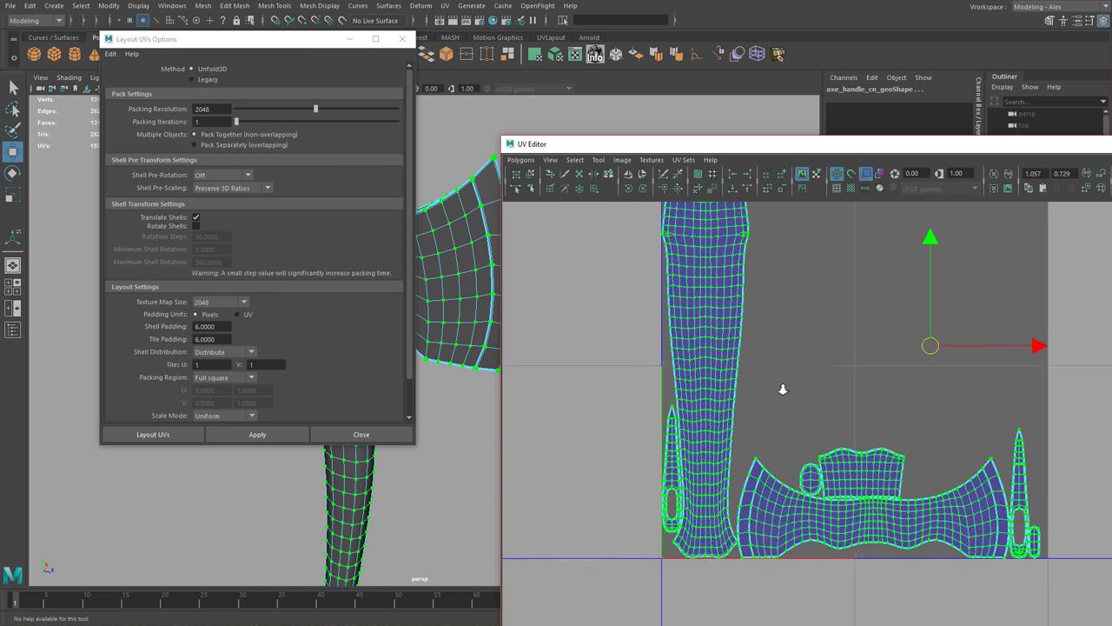
Show the checker map on the axe and move the UV Editor and layout options windows clear of the model.
left_click(851, 187)
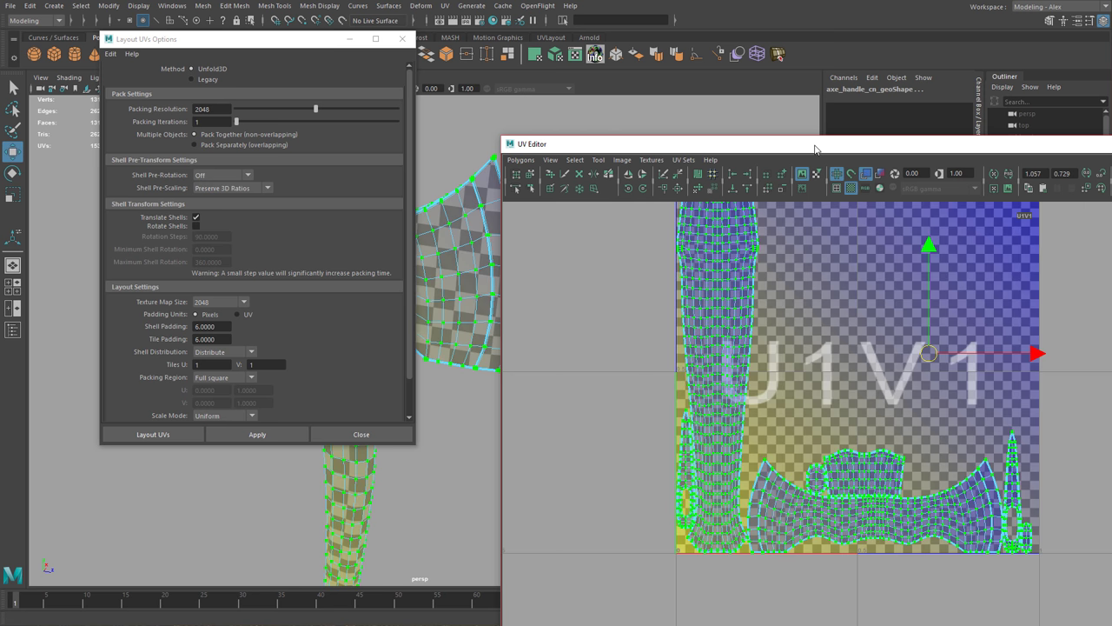
left_click_drag(815, 144, 815, 116)
left_click_drag(281, 43, 258, 513)
Examine the checker pattern's scale and distortion on the axe handle and head from all sides.
left_click_drag(304, 300, 323, 253, "alt")
right_click_drag(323, 253, 420, 318, "alt")
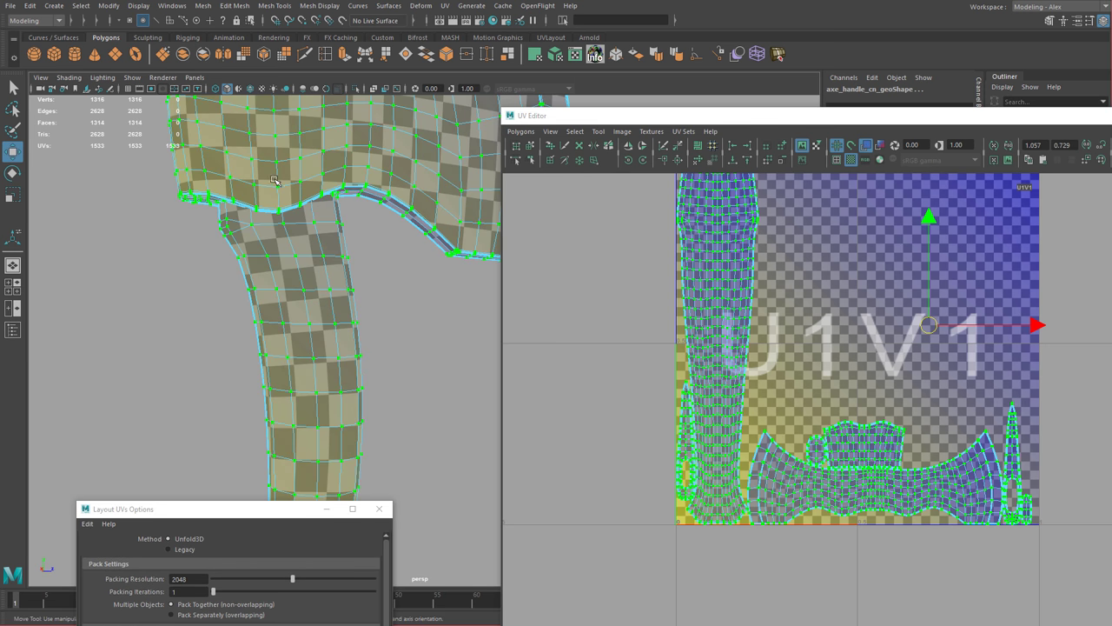
left_click_drag(282, 165, 265, 166, "alt")
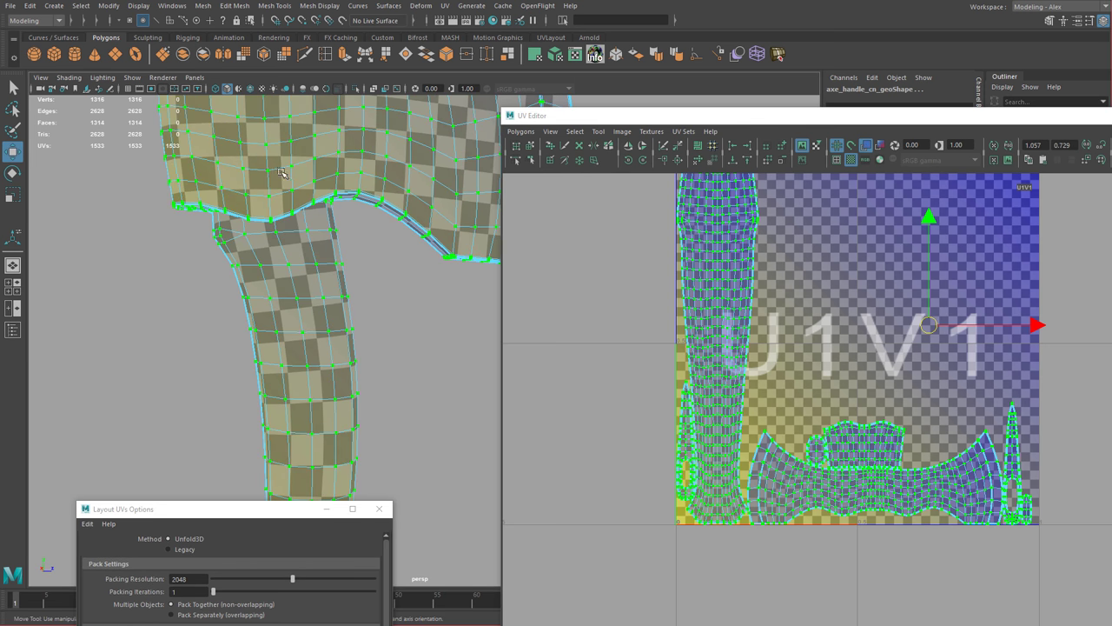
left_click_drag(366, 282, 232, 265, "alt")
right_click_drag(231, 266, 201, 233, "alt")
left_click_drag(270, 227, 339, 237, "alt")
left_click_drag(416, 260, 471, 276, "alt")
middle_click_drag(472, 275, 283, 334, "alt")
left_click_drag(282, 334, 252, 314, "alt")
middle_click_drag(252, 315, 261, 308, "alt")
key("f")
right_click_drag(318, 308, 394, 346, "alt")
left_click_drag(369, 328, 358, 302, "alt")
middle_click_drag(358, 303, 368, 247, "alt")
left_click_drag(368, 247, 305, 244, "alt")
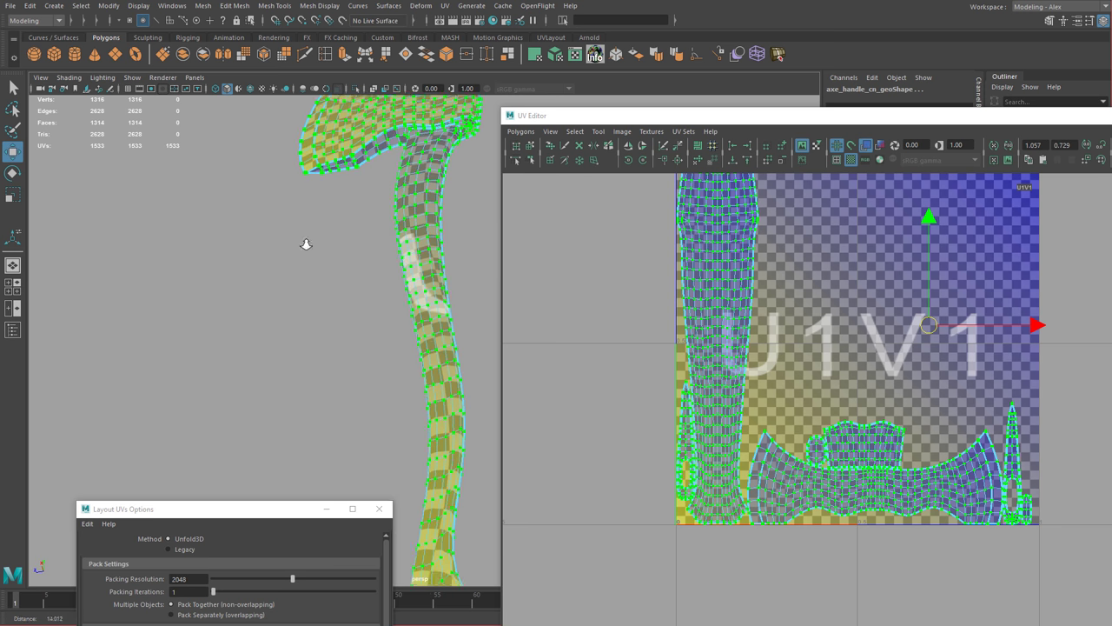
right_click_drag(306, 243, 294, 237, "alt")
left_click_drag(318, 252, 157, 267, "alt")
middle_click_drag(157, 267, 198, 278, "alt")
right_click_drag(198, 278, 351, 335, "alt")
middle_click_drag(409, 333, 302, 285, "alt")
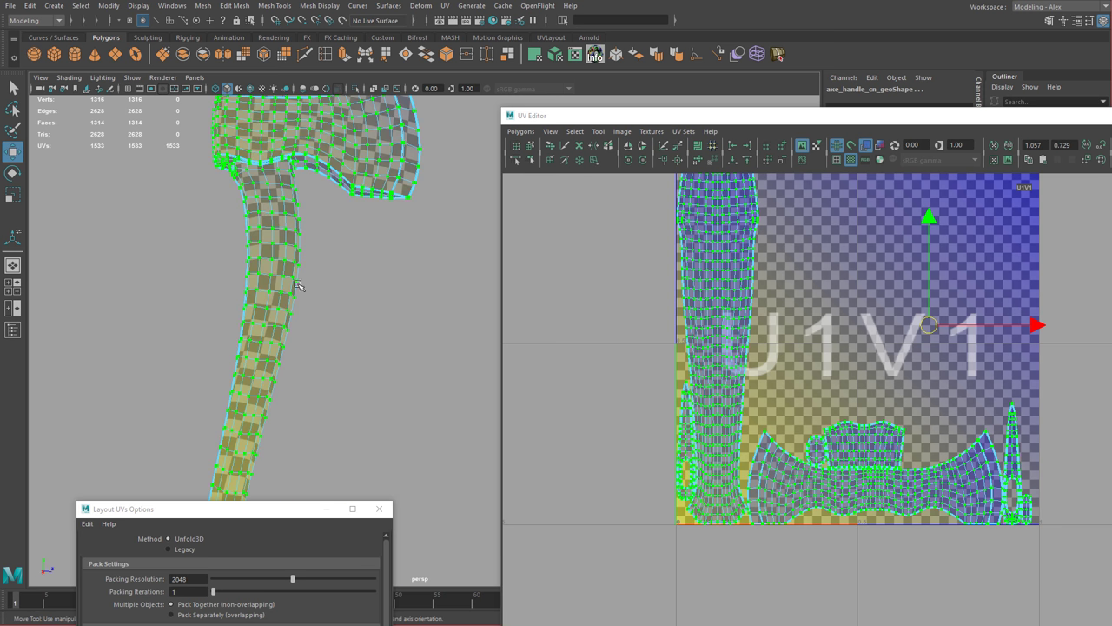
left_click_drag(302, 285, 380, 249, "alt")
right_click_drag(380, 249, 367, 211, "alt")
middle_click_drag(367, 211, 346, 304, "alt")
right_click_drag(346, 304, 306, 310, "alt")
middle_click_drag(306, 310, 358, 304, "alt")
left_click_drag(357, 304, 248, 289, "alt")
middle_click_drag(248, 289, 334, 276, "alt")
left_click_drag(334, 275, 107, 270, "alt")
Move the axe head's large symmetrical shell up beside the handle shell's upper end, inside the UV tile.
right_click_drag(755, 323, 730, 276, "alt")
middle_click_drag(730, 277, 730, 337, "alt")
right_click_drag(712, 338, 942, 426, "alt")
right_click_drag(875, 472, 737, 430, "alt")
right_click_drag(925, 542, 948, 534)
left_click_drag(930, 496, 947, 531)
right_click_drag(850, 548, 877, 534, "ctrl")
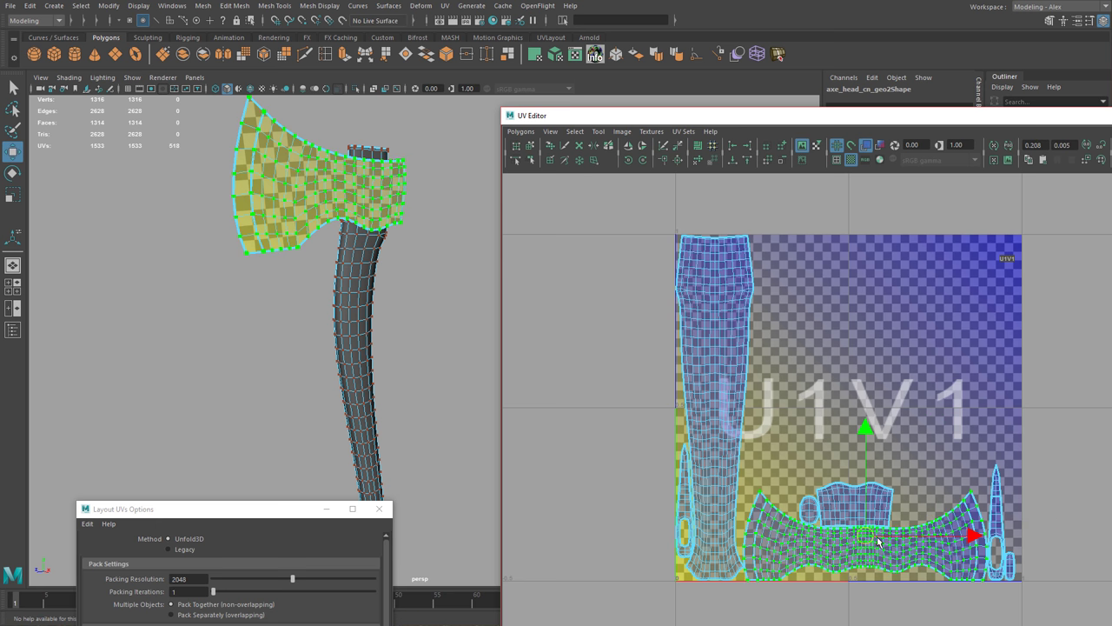
mouse_move(871, 538)
left_mouse_down()
mouse_move(875, 290)
mouse_move(879, 301)
left_mouse_up()
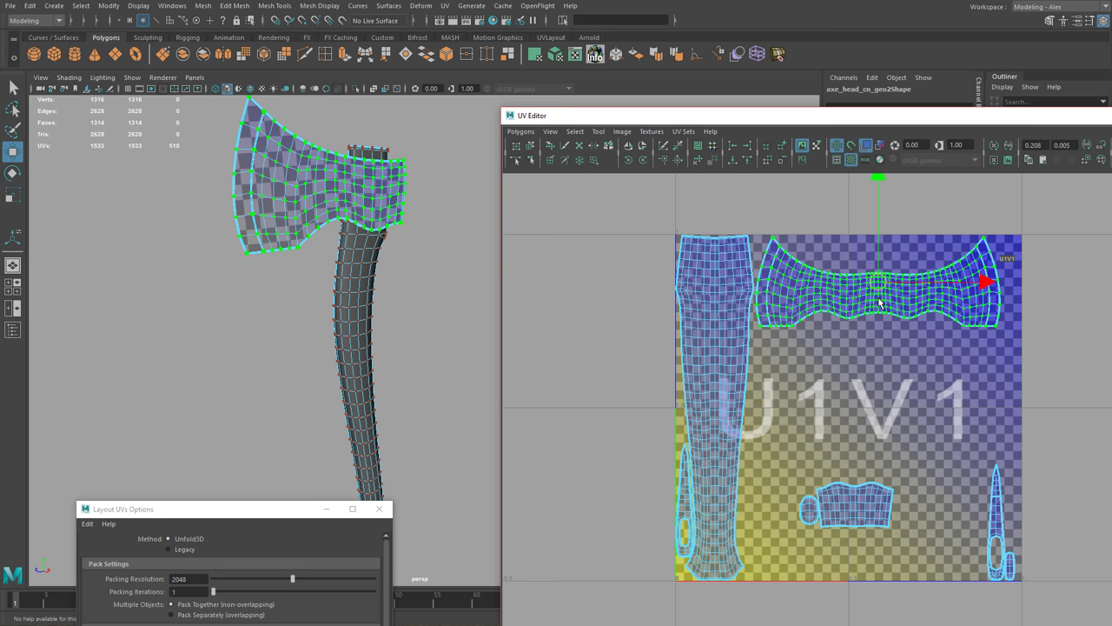
Place the curved rectangular shell under the head shell and the two small oval cap shells beside the handle's narrow end.
left_click_drag(789, 465, 908, 545)
left_click_drag(845, 504, 790, 375)
right_click_drag(773, 395, 799, 382, "ctrl")
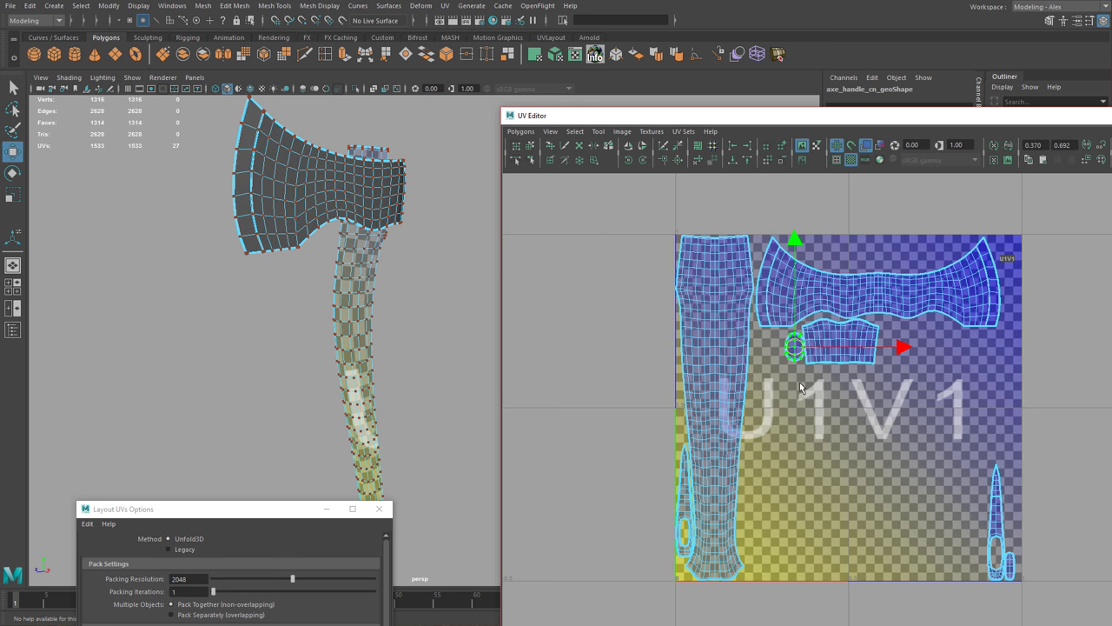
middle_click_drag(803, 378, 772, 564)
left_click_drag(773, 570, 764, 556)
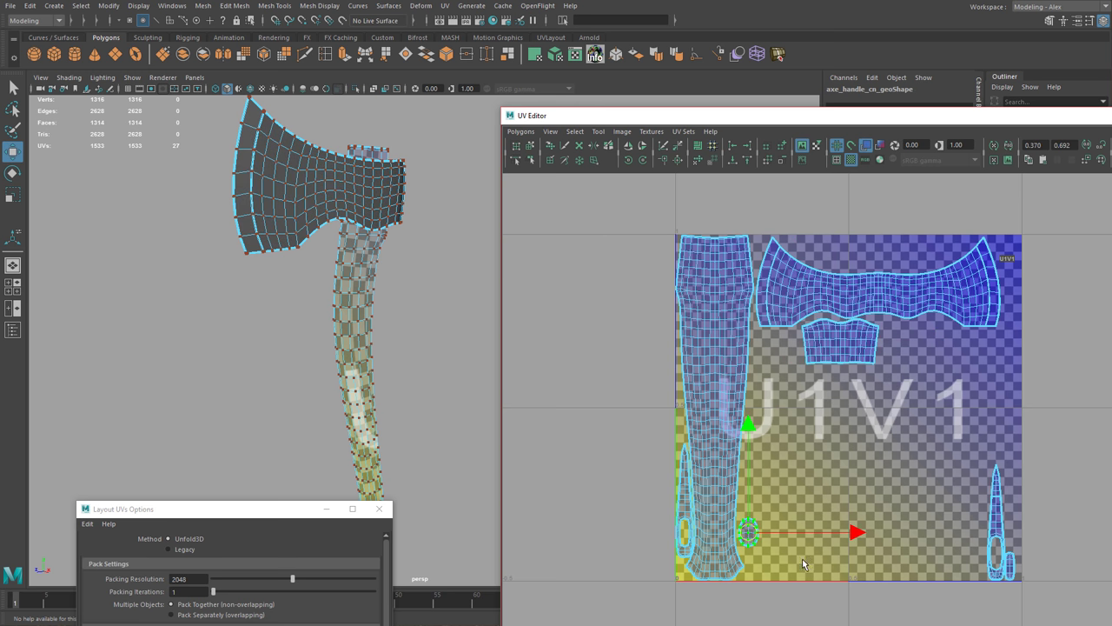
left_click_drag(1012, 547, 1024, 571)
right_click_drag(871, 554, 906, 541, "ctrl")
middle_click_drag(908, 563, 726, 503)
Move the tapered head-edge shell from beside the handle to the other tapered shell and shift the UV Editor window.
left_click_drag(726, 508, 673, 511)
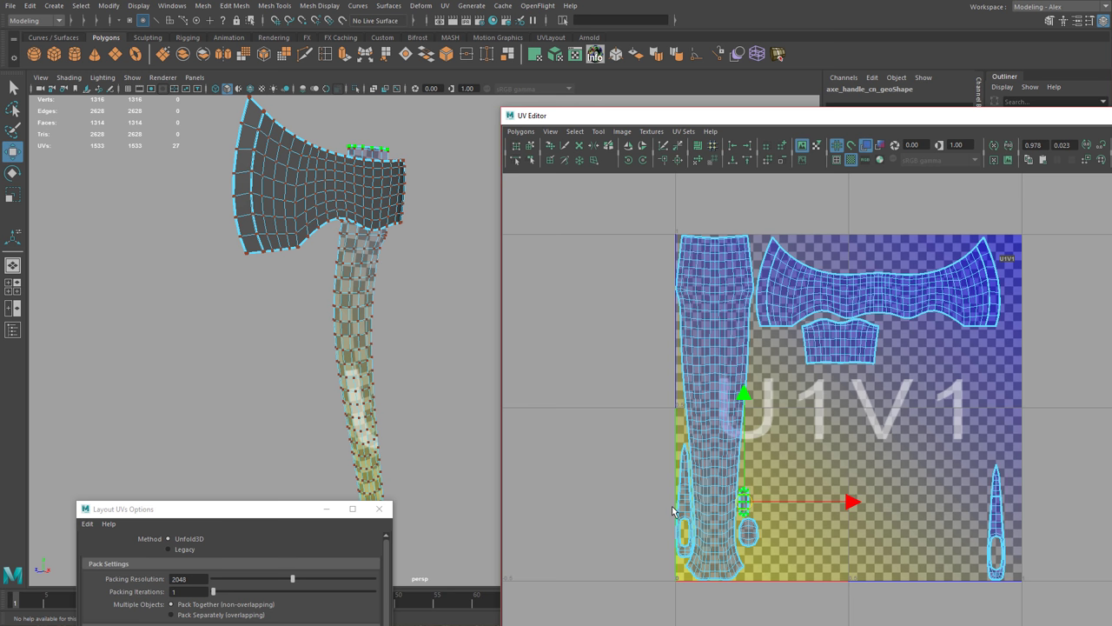
left_click(680, 513)
right_click_drag(629, 543, 665, 527, "ctrl")
middle_click_drag(671, 524, 979, 475)
left_click_drag(891, 116, 845, 99)
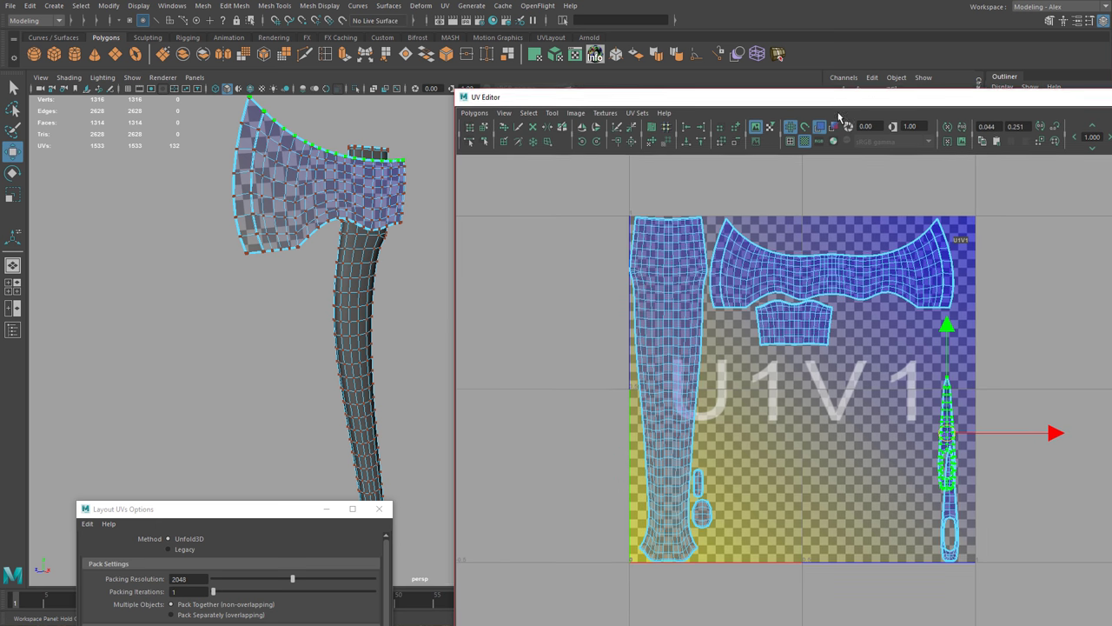
Rotate the large head shell 90 degrees so it stands upright and place it alongside the handle shell.
left_click(884, 284)
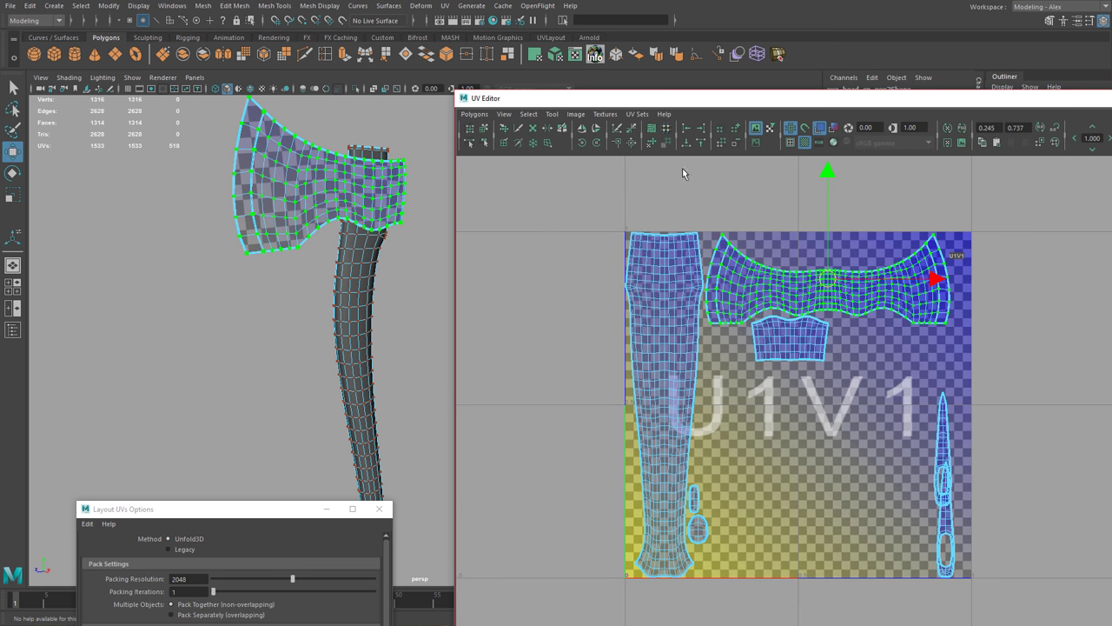
left_click(597, 143)
middle_click_drag(821, 346, 750, 419)
Move the curved rectangular shell below the upright head shell, beside the small oval shells.
left_click_drag(791, 305, 828, 332)
right_click_drag(811, 397, 814, 426, "ctrl")
middle_click_drag(814, 382, 778, 540)
right_click_drag(778, 540, 787, 522, "alt")
middle_click_drag(787, 521, 800, 586, "alt")
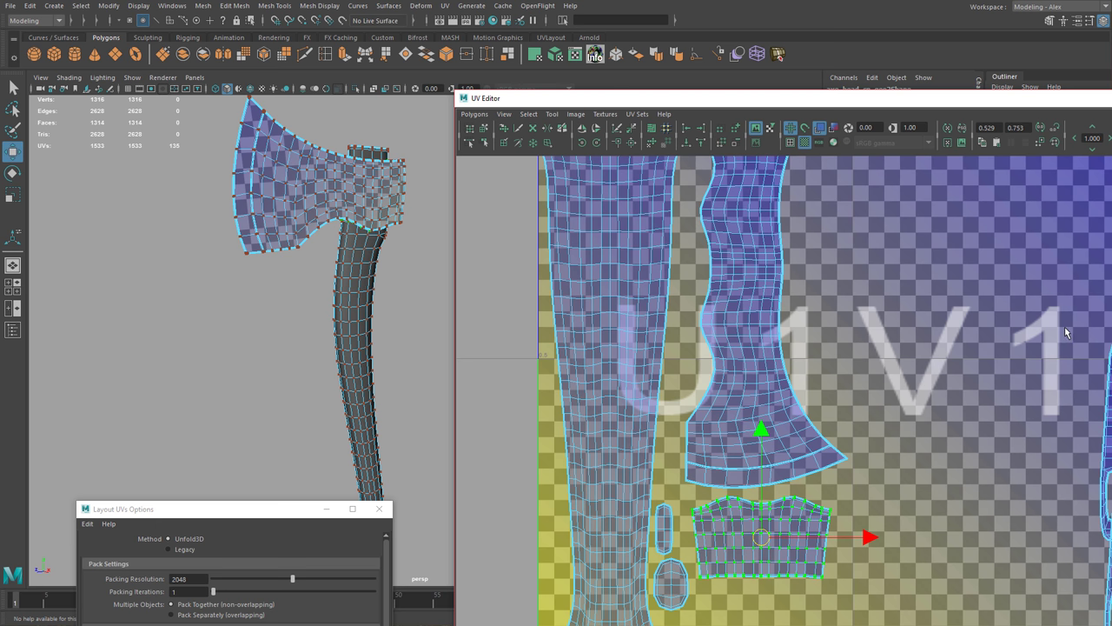
Move one tapered head-edge shell into the concave gap beside the upright head shell.
left_click_drag(1084, 345, 1111, 379)
right_click_drag(951, 445, 953, 469, "ctrl")
middle_click_drag(1070, 475, 771, 332)
middle_click_drag(839, 370, 832, 462, "alt")
middle_click_drag(835, 460, 814, 440)
Place the second tapered head-edge shell side by side with the first one, then clear the selection.
left_click_drag(1047, 521, 1111, 595)
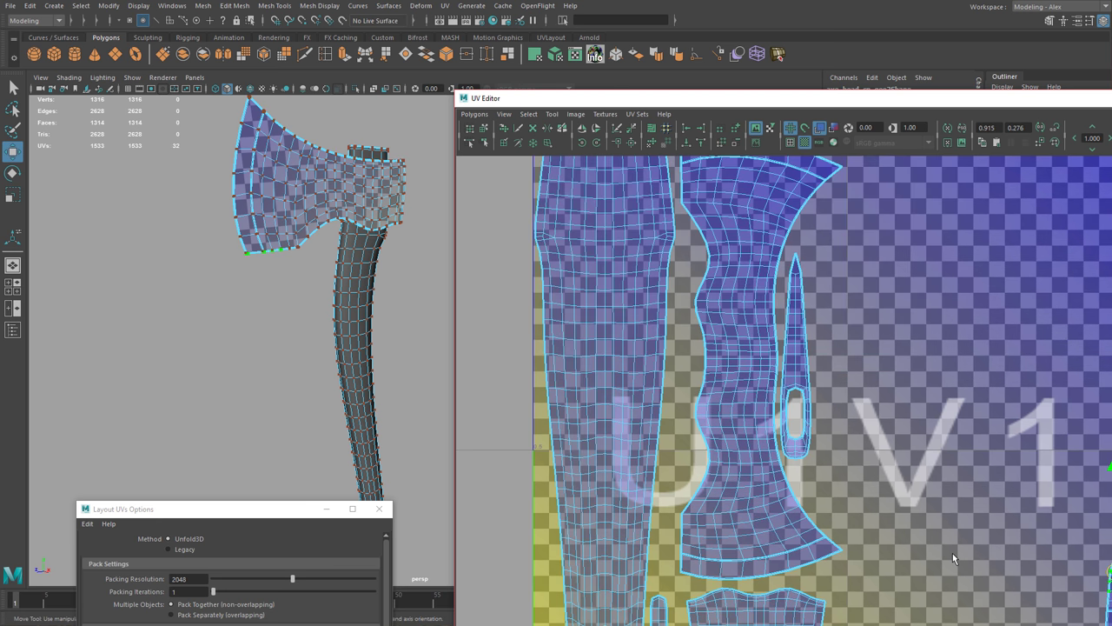
right_click_drag(953, 554, 954, 577, "ctrl")
middle_click_drag(1019, 570, 735, 274)
left_click(1003, 425)
scroll(784, 379, "down", 4)
middle_click_drag(815, 373, 817, 329, "alt")
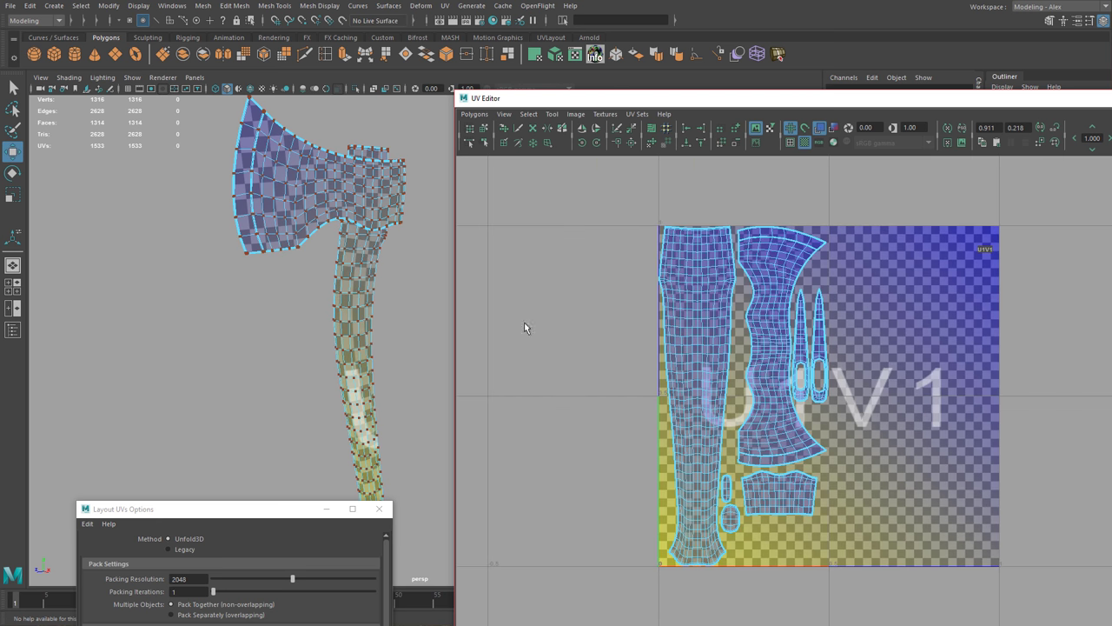
Return to object mode, close the Layout UVs options, and select the whole axe handle and head.
key("F8")
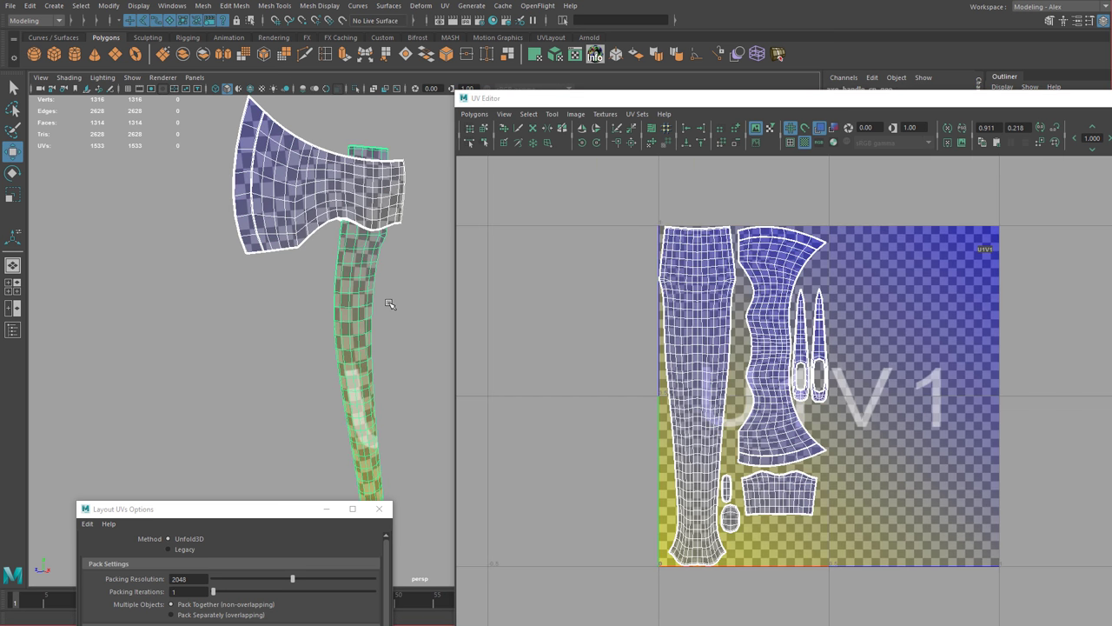
left_click_drag(333, 322, 338, 320, "alt")
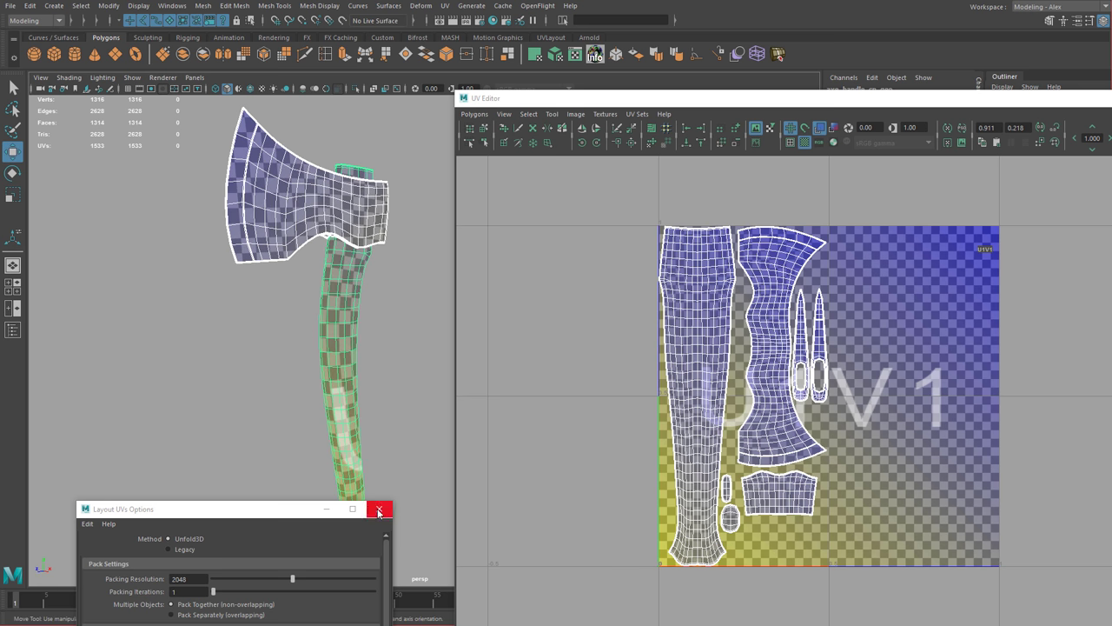
left_click(378, 509)
left_click(411, 355)
right_click_drag(360, 352, 294, 334, "alt")
left_click_drag(270, 204, 394, 356)
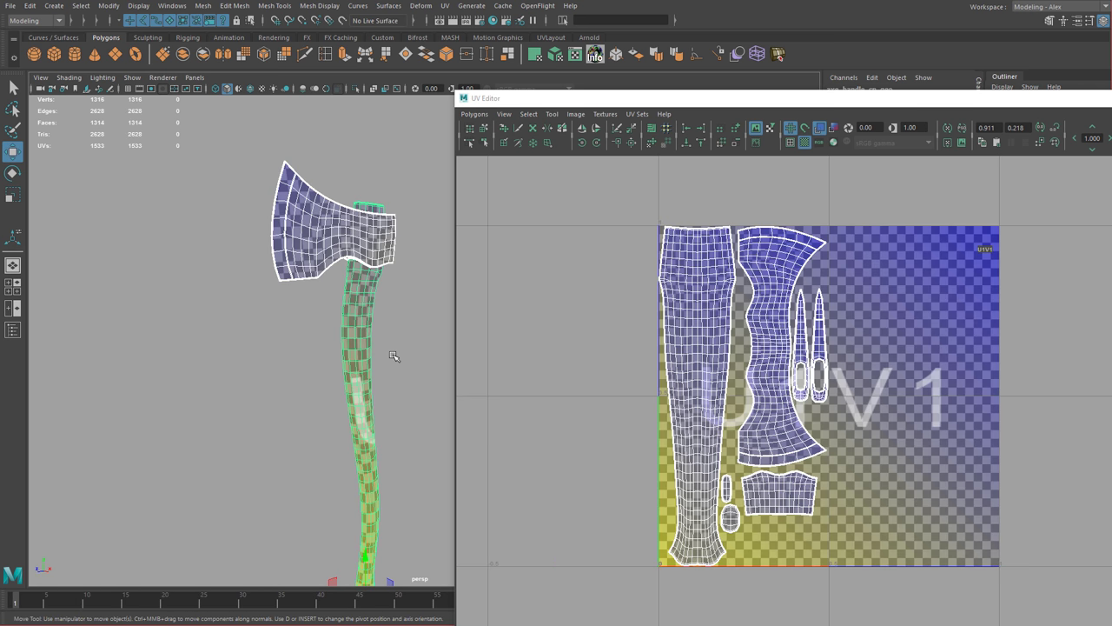
Turn off the checker map, close the UV Editor, and frame the whole axe in the viewport.
left_click_drag(668, 101, 491, 23)
left_click(627, 60)
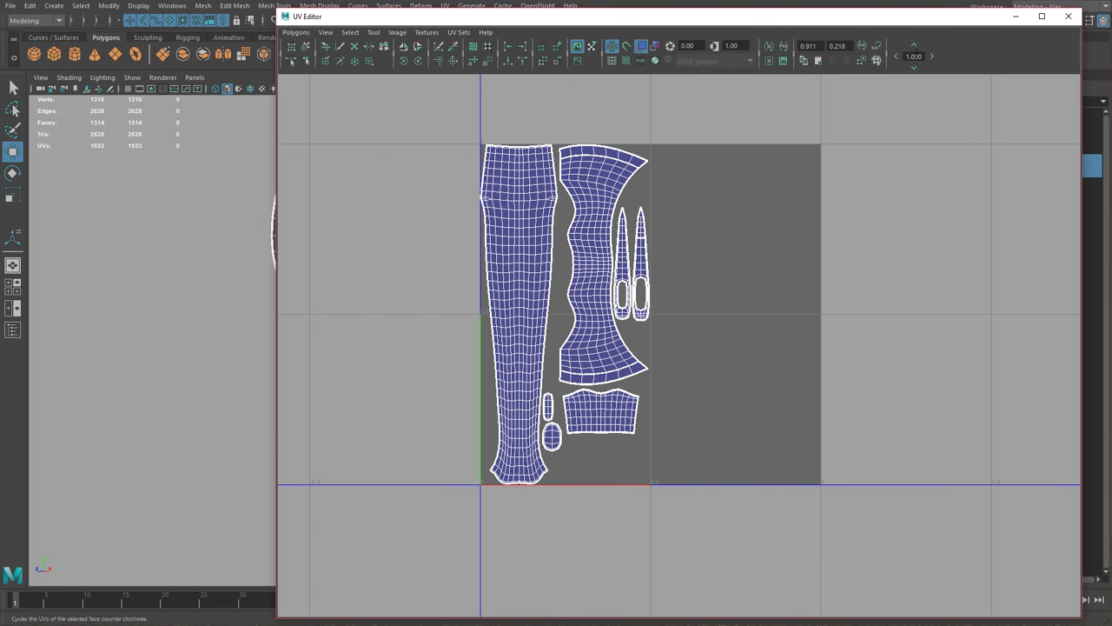
left_click_drag(930, 20, 941, 21)
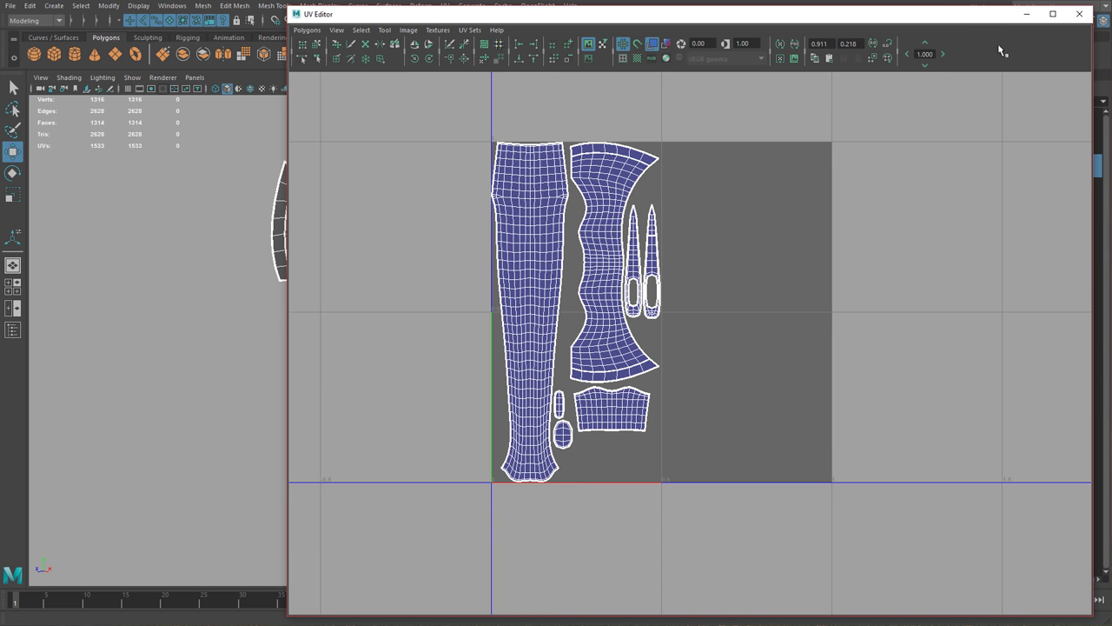
left_click(1081, 17)
middle_click_drag(458, 211, 505, 162, "alt")
right_click_drag(505, 162, 443, 160, "alt")
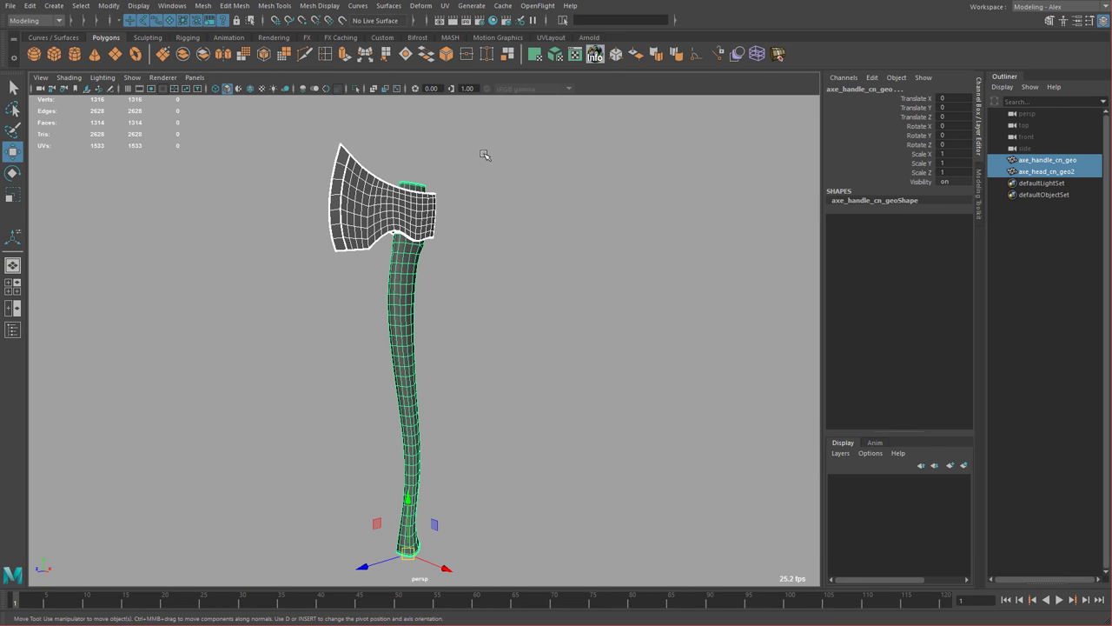
Open the UVLayout plug-in window and run UVLayout.
left_click(550, 38)
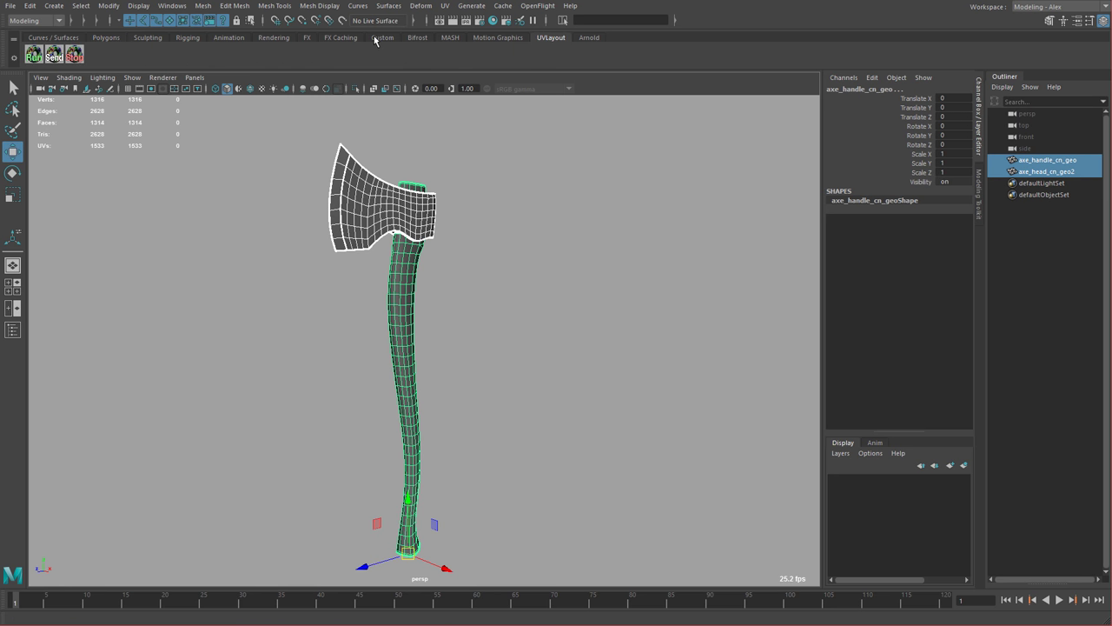
left_click(106, 39)
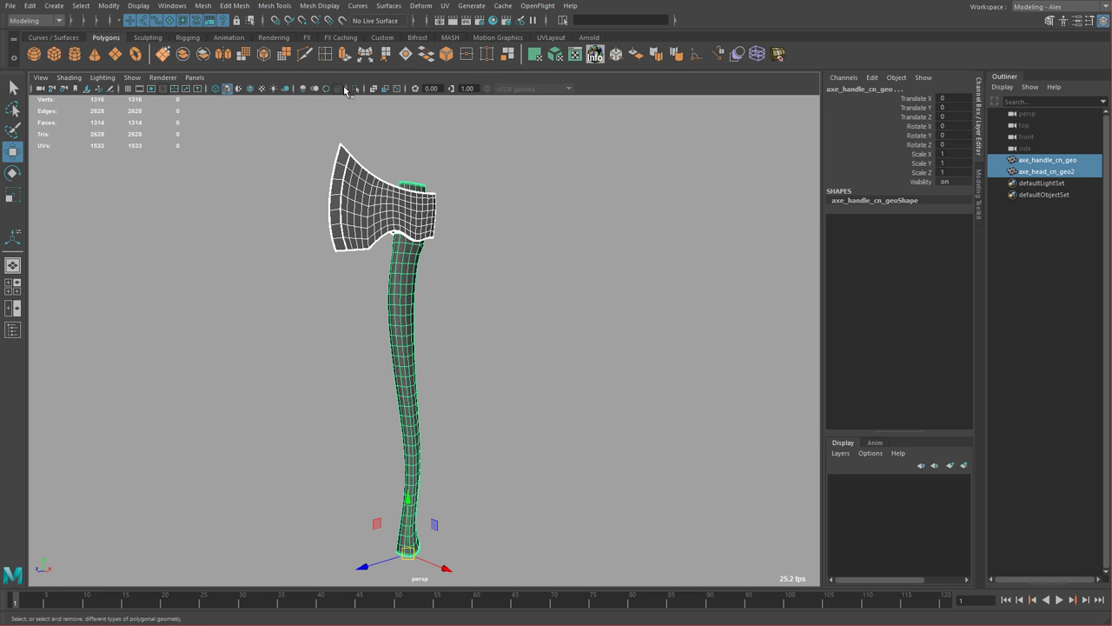
left_click(595, 54)
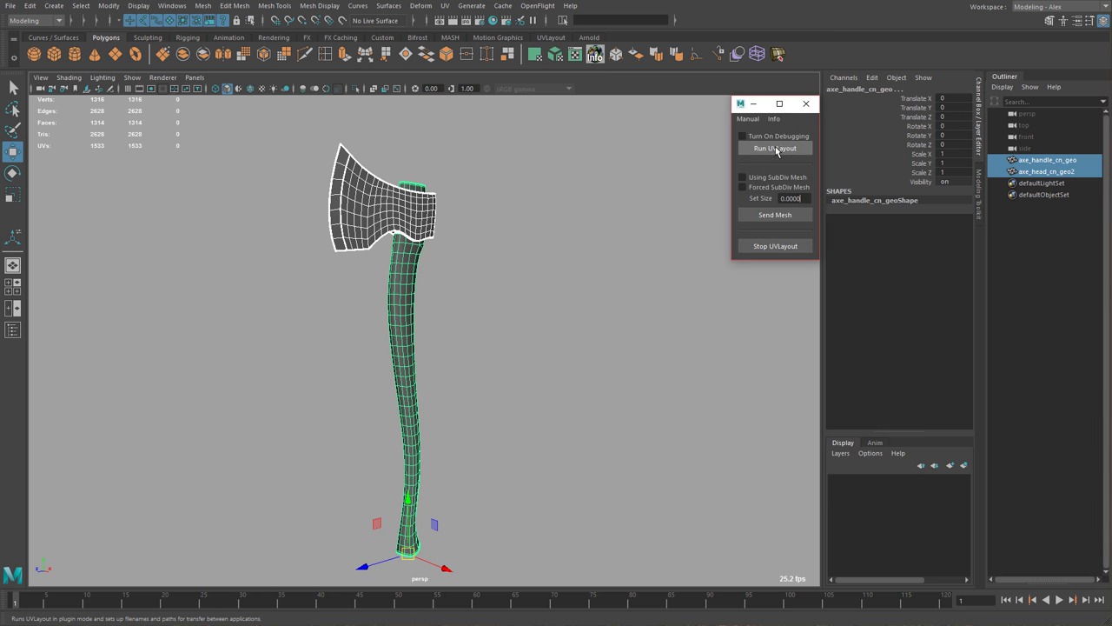
left_click(776, 149)
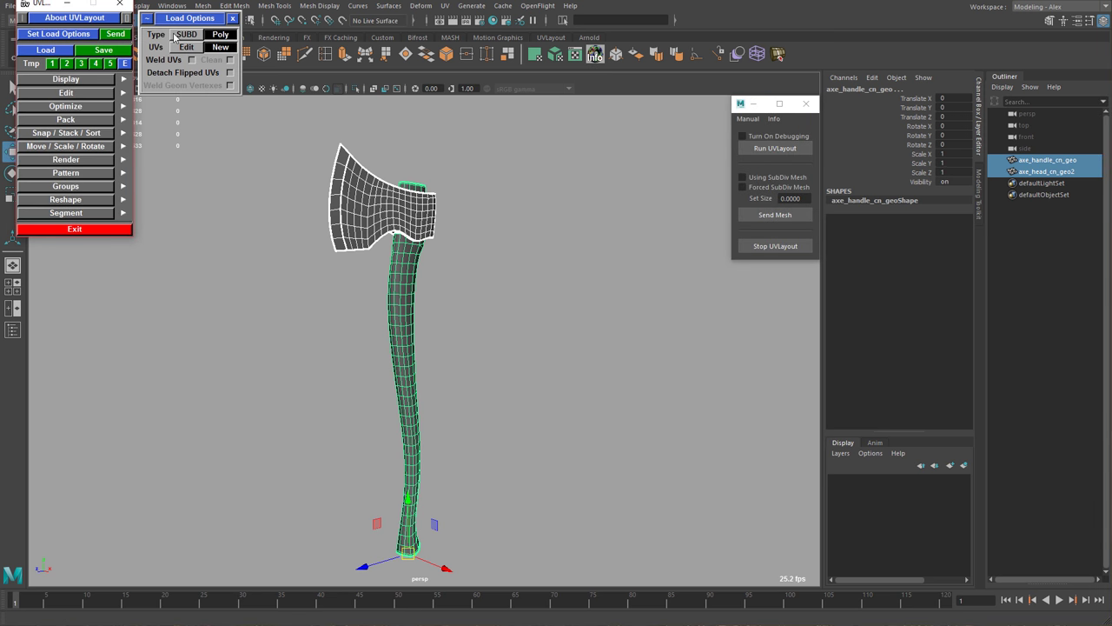
Move the UVLayout window fully into view and place its Load Options beside it.
left_click(24, 4)
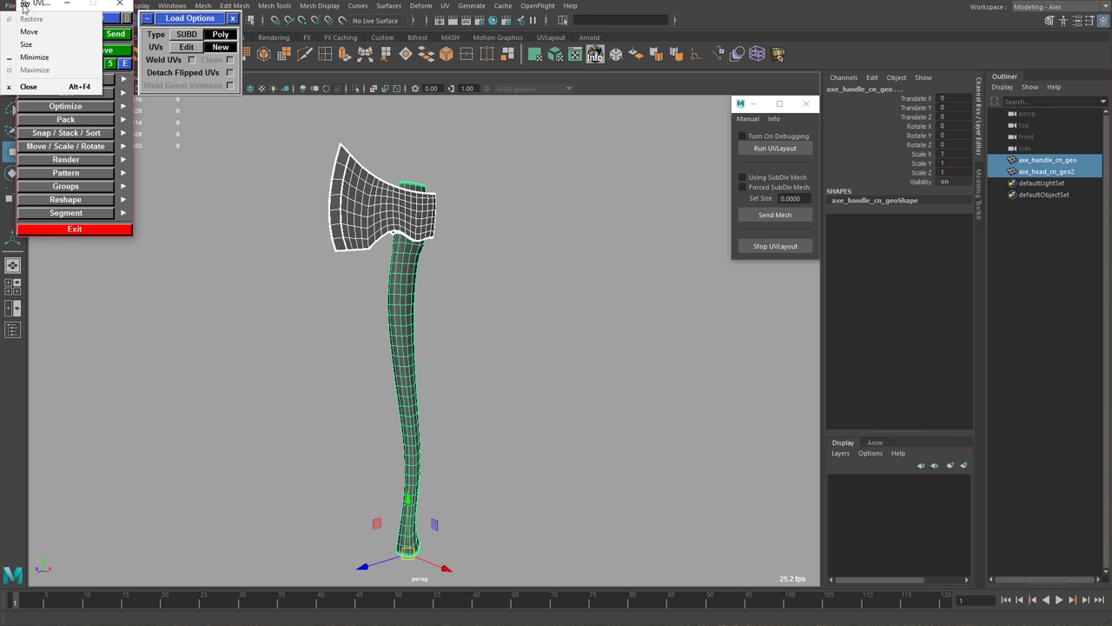
left_click(23, 3)
left_click(24, 5)
left_click(24, 5)
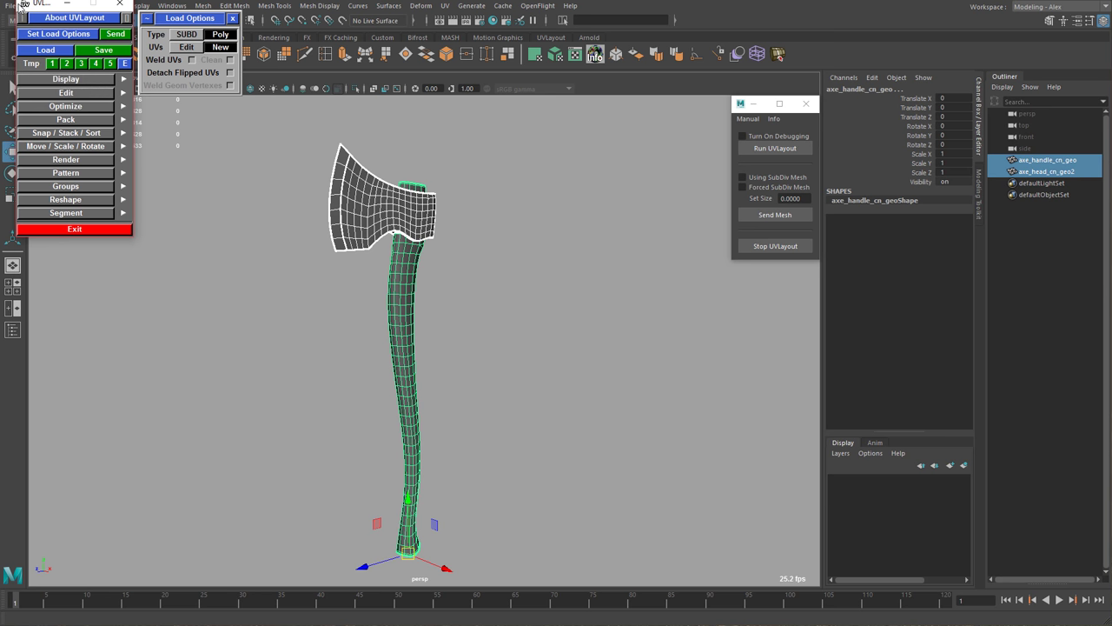
mouse_move(18, 11)
left_mouse_down()
mouse_move(19, 25)
mouse_move(7, 24)
left_mouse_up()
left_click_drag(178, 16, 163, 13)
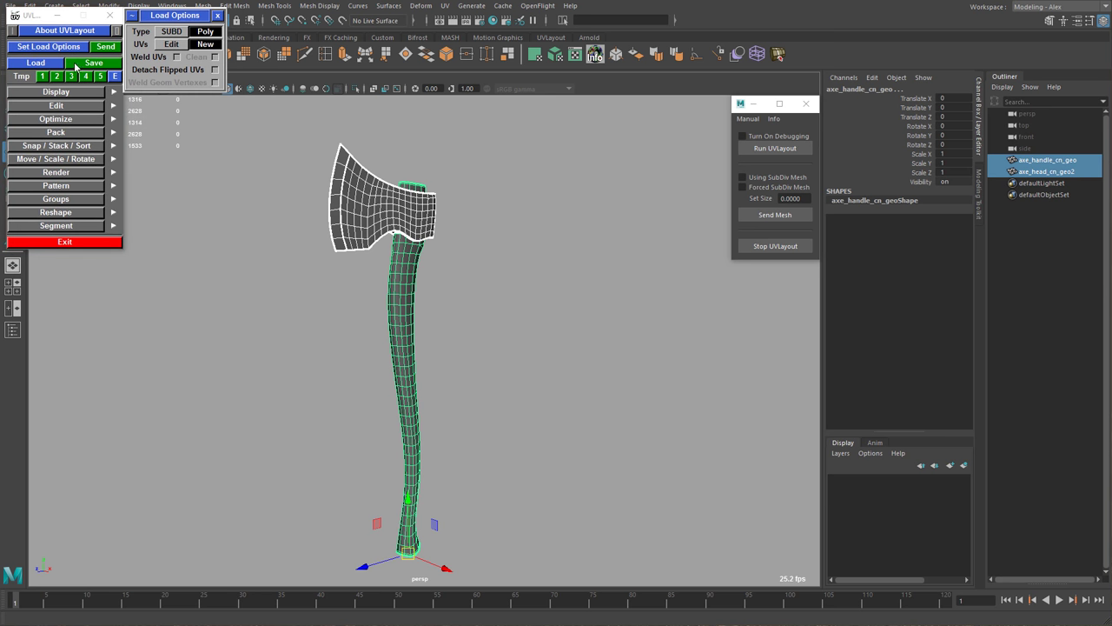
View UVLayout's Maya plug-in installation dialog, dismiss it without installing, and close the About information.
left_click(72, 32)
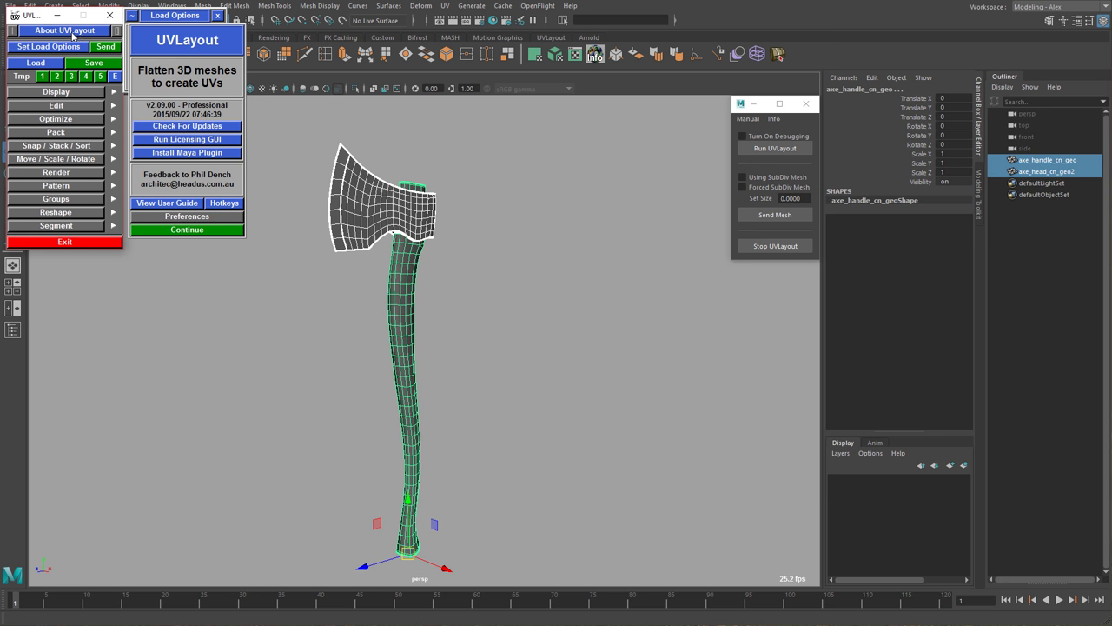
left_click(187, 154)
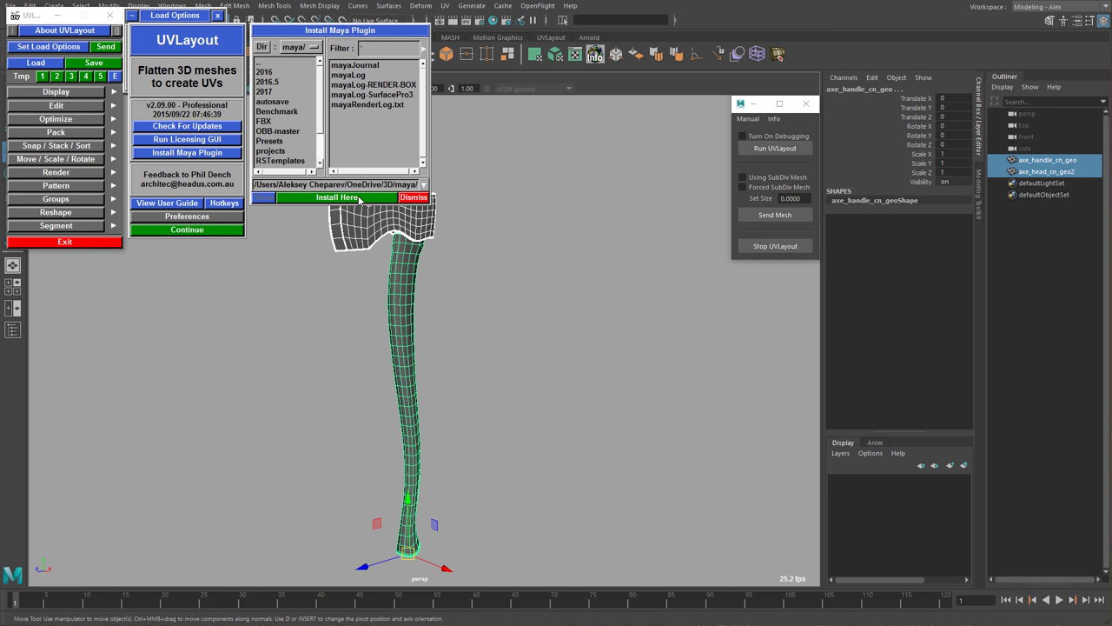
left_click(414, 197)
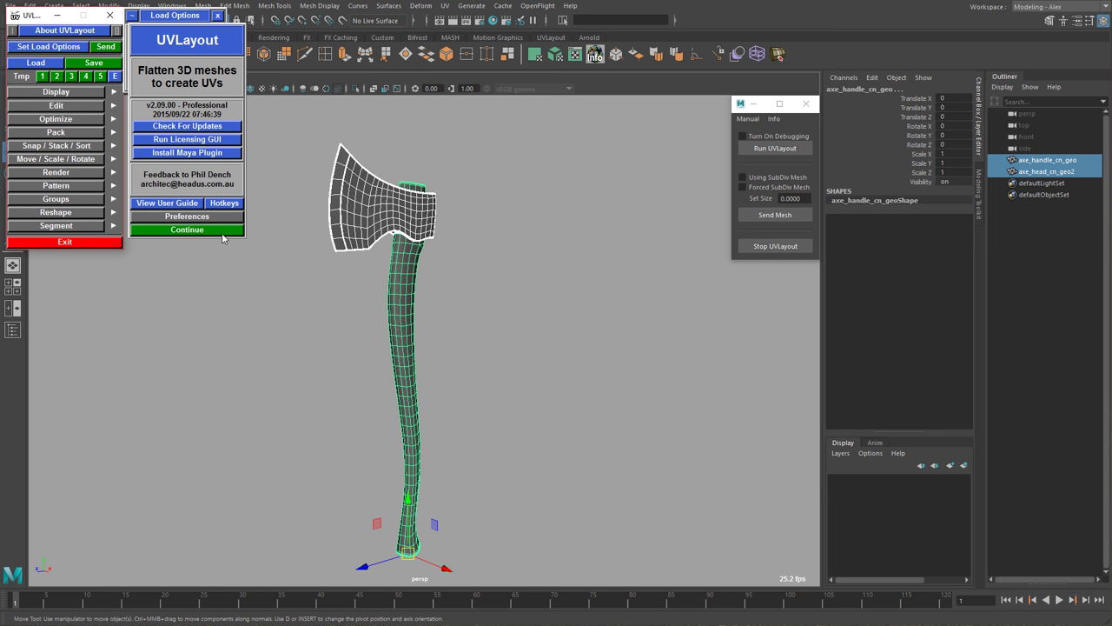
left_click(220, 231)
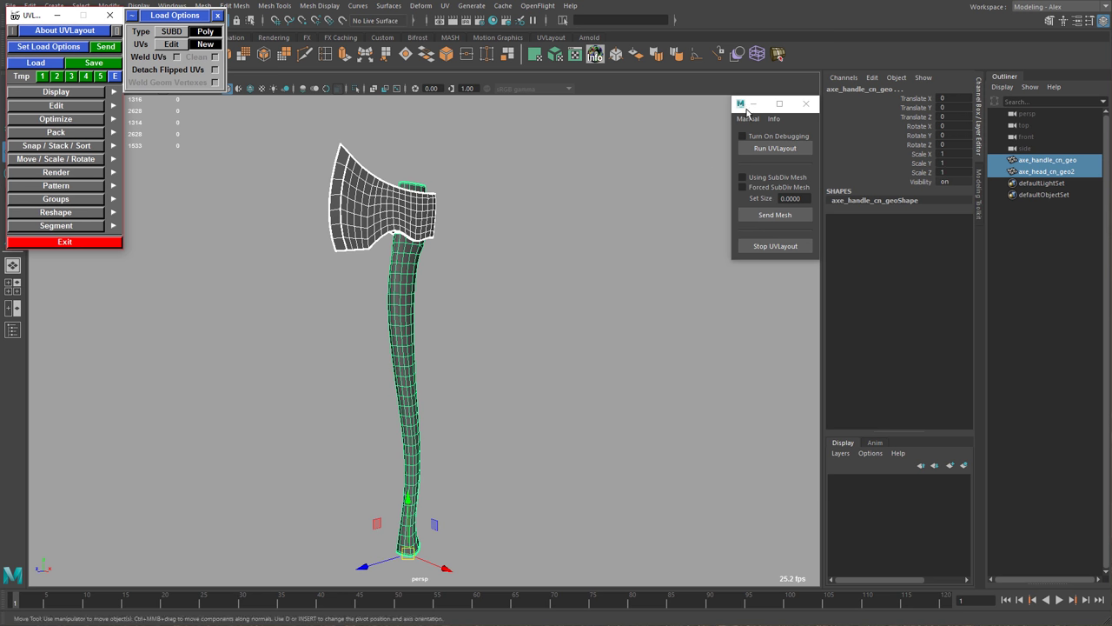
Send the selected axe meshes to UVLayout and enlarge its 3D view window.
left_click(771, 148)
left_click_drag(155, 10, 159, 10)
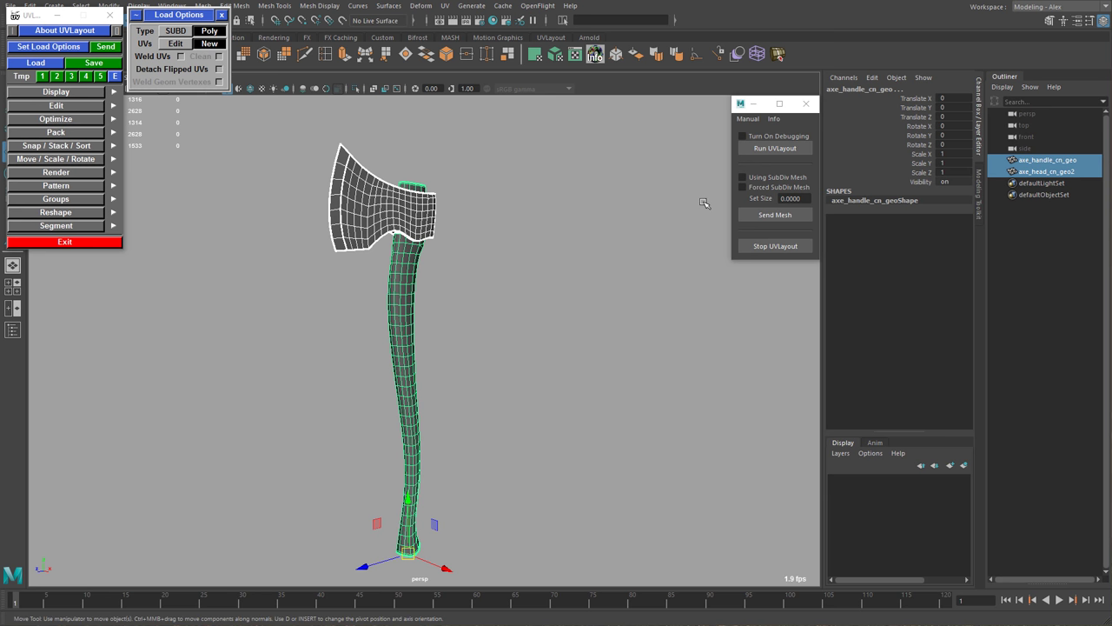
left_click(761, 217)
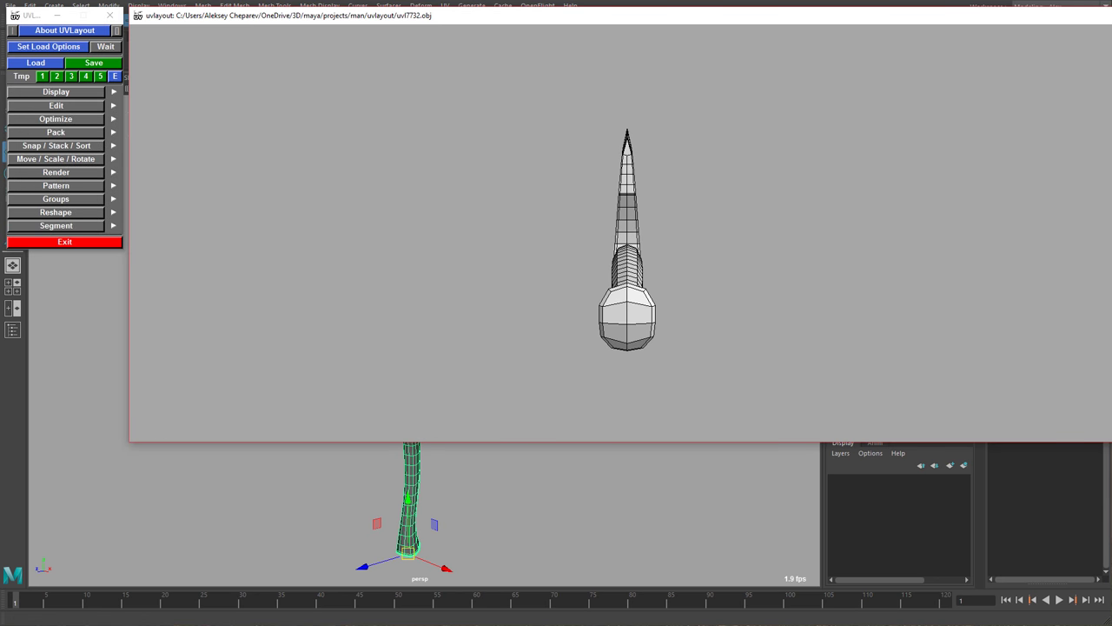
left_click_drag(1111, 441, 1106, 620)
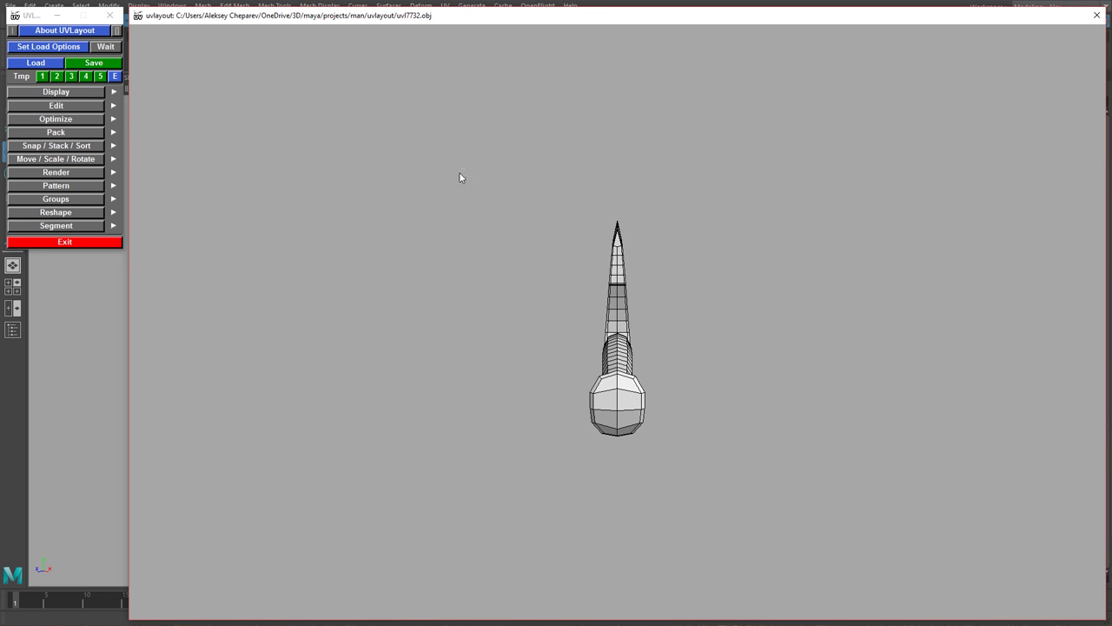
Check objExport.mll's Loaded and Auto load settings in Maya's Plug-in Manager, then close the manager.
left_click(172, 6)
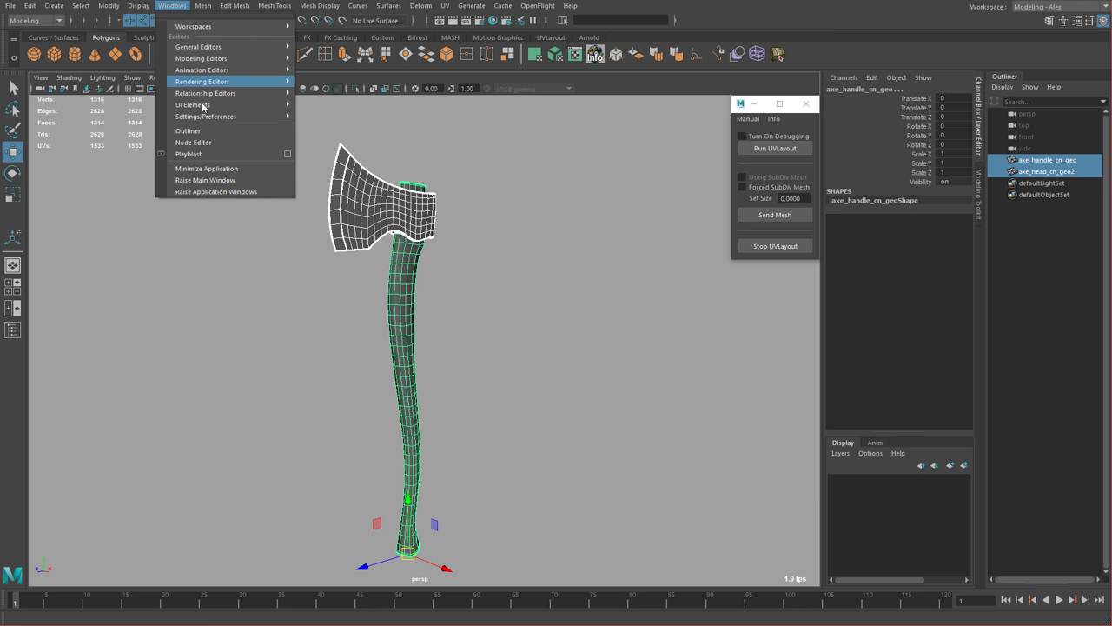
mouse_move(208, 115)
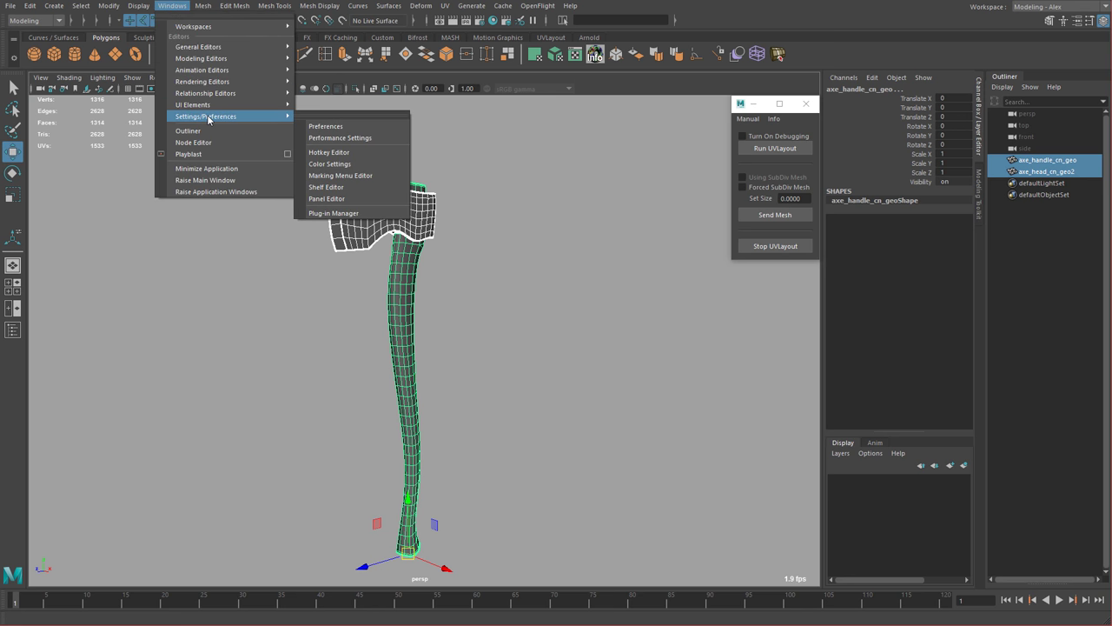
left_click(333, 213)
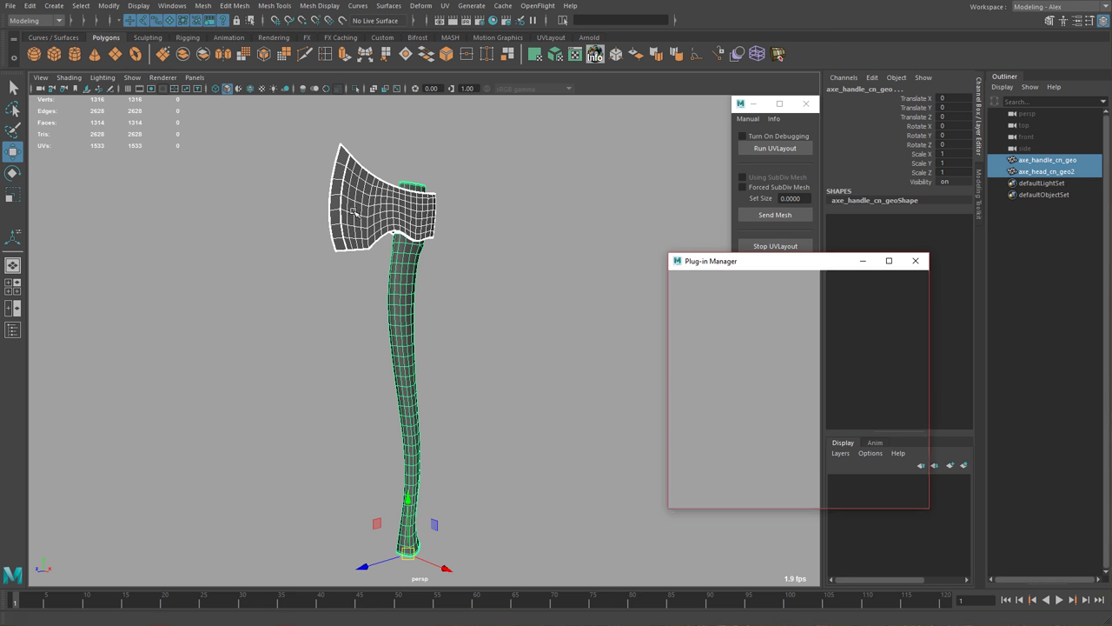
left_click_drag(803, 266, 605, 176)
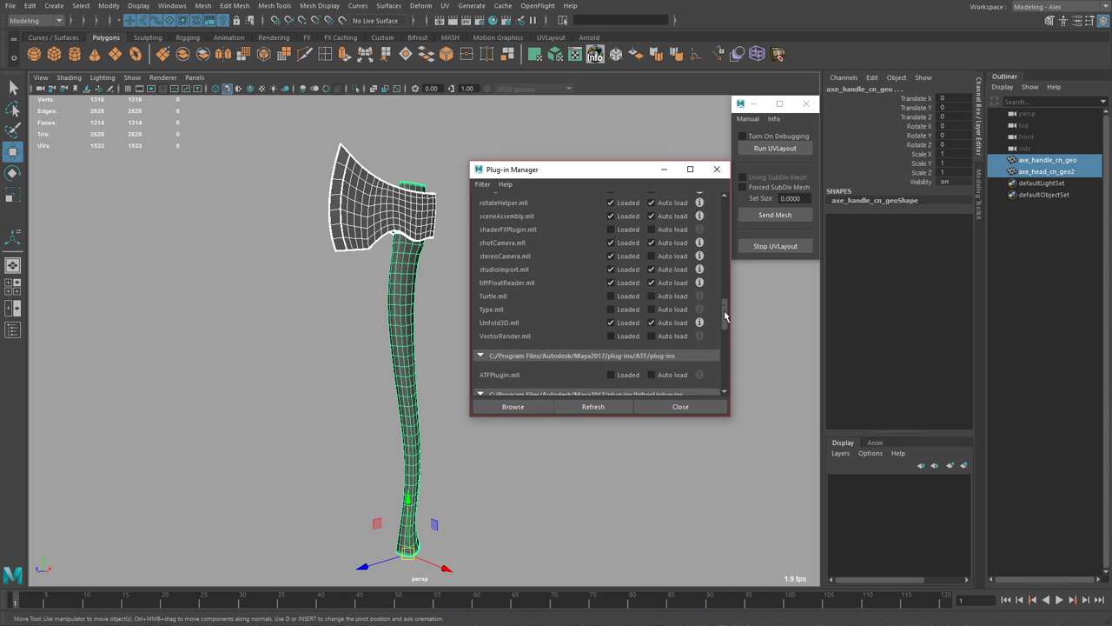
left_click_drag(723, 306, 721, 279)
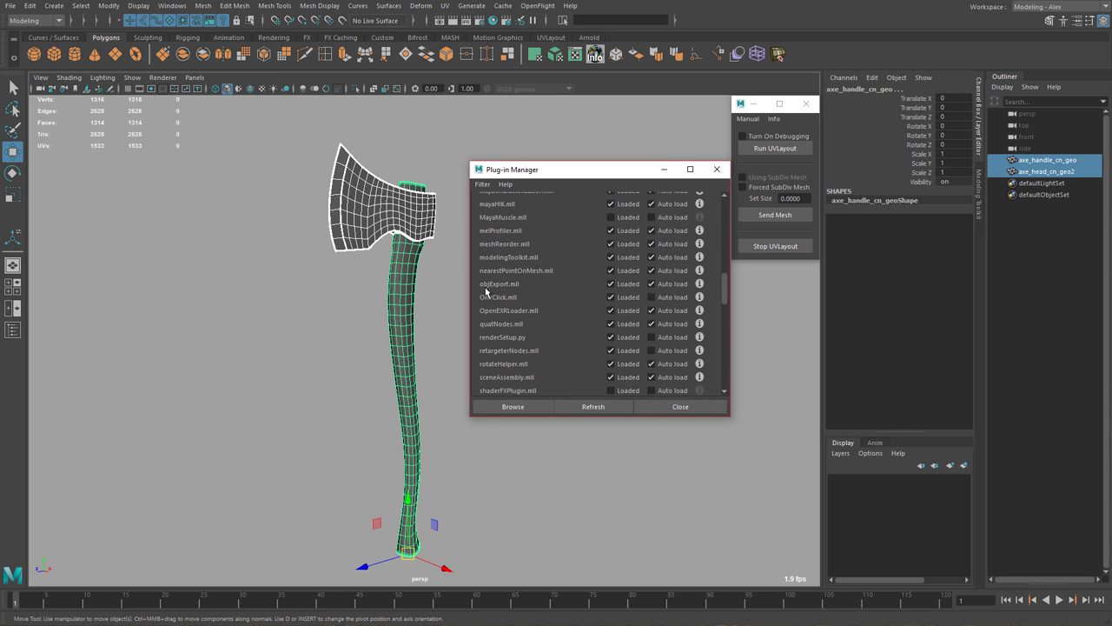
left_click(650, 310)
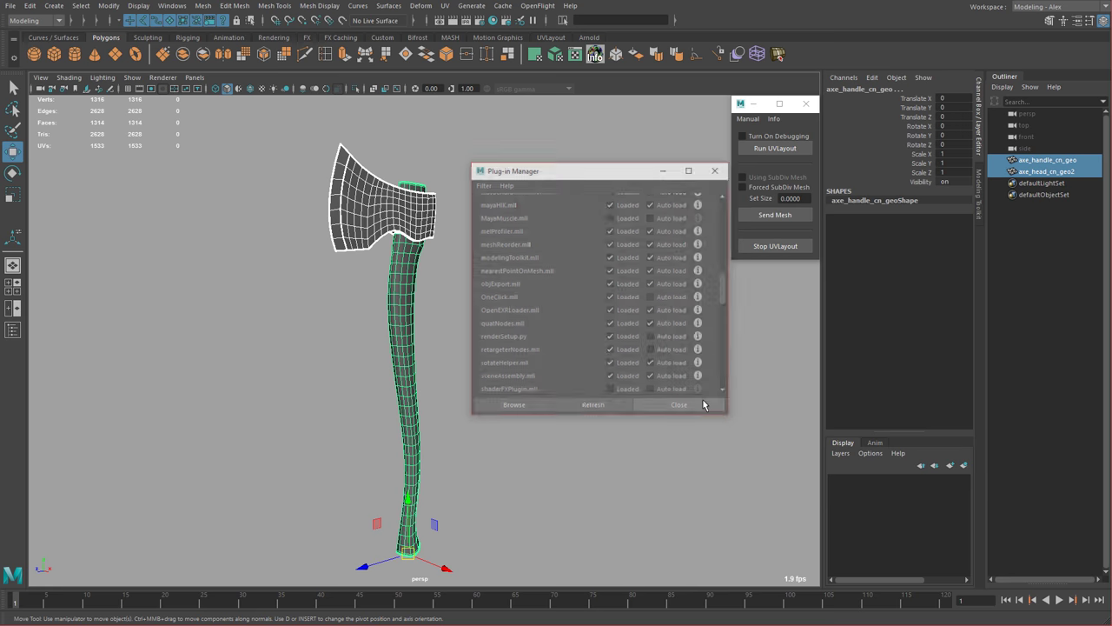
left_click(693, 406)
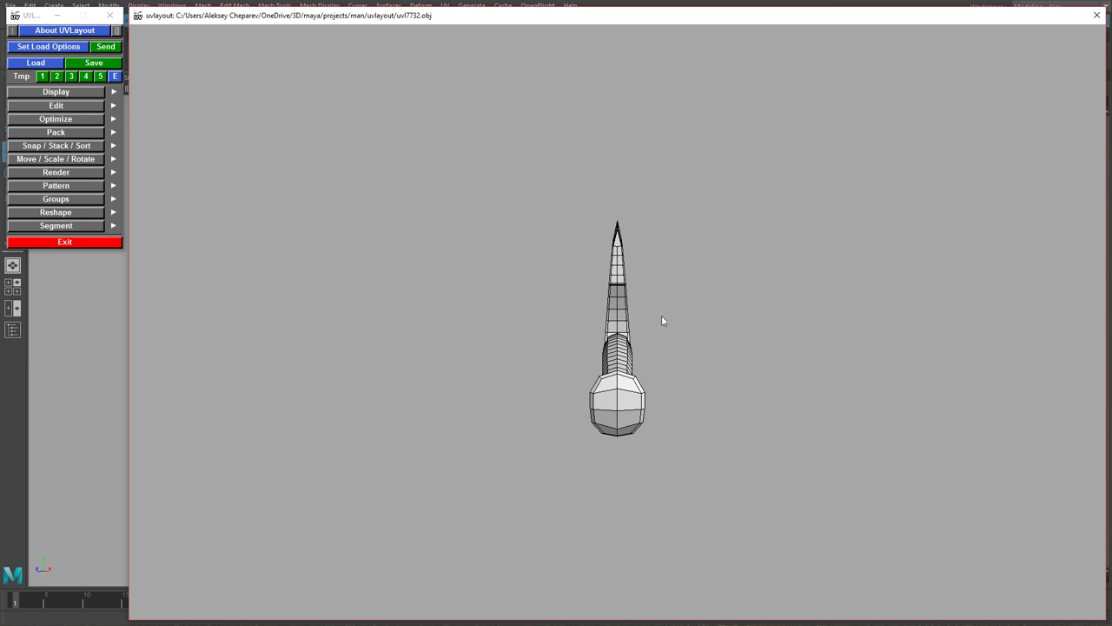
Examine the imported axe handle and head meshes in UVLayout from several angles and up close.
left_click_drag(662, 316, 741, 350)
right_click_drag(741, 350, 653, 302)
left_click_drag(653, 303, 641, 323)
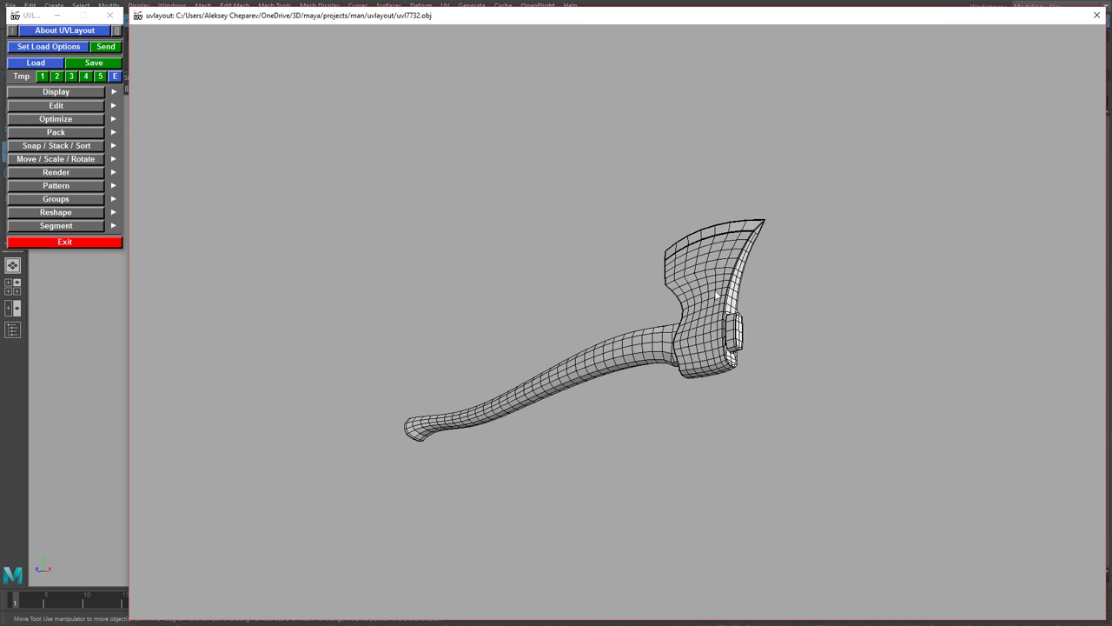
middle_click_drag(696, 281, 769, 244)
left_click_drag(674, 301, 581, 308)
right_click_drag(581, 309, 653, 364)
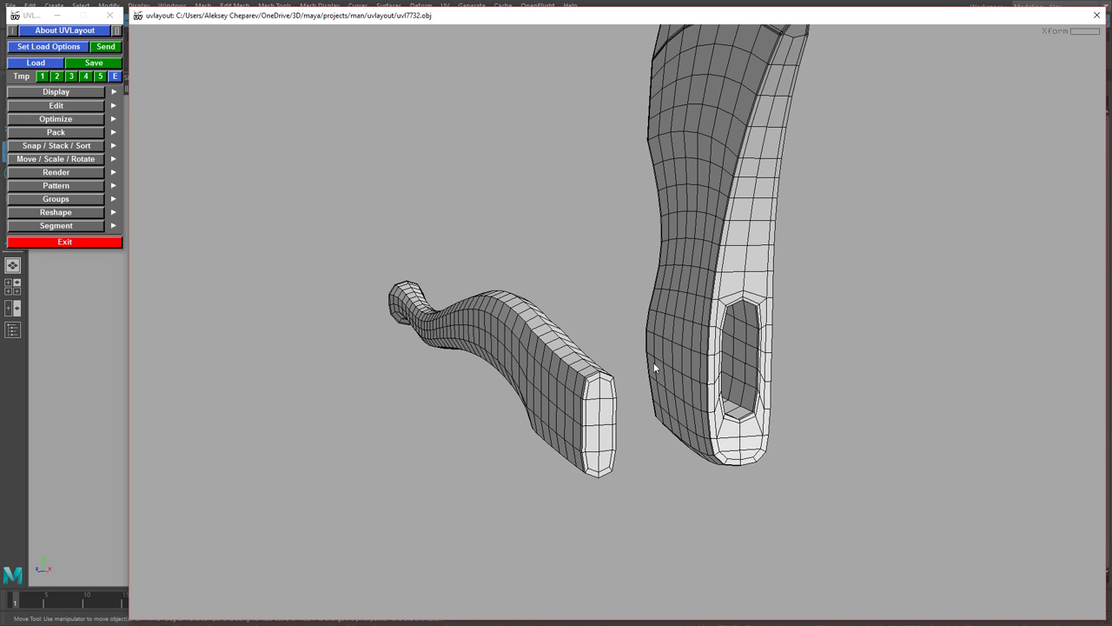
left_click_drag(653, 365, 656, 387)
right_click_drag(656, 387, 695, 372)
middle_click_drag(695, 372, 664, 300)
left_click_drag(665, 299, 662, 329)
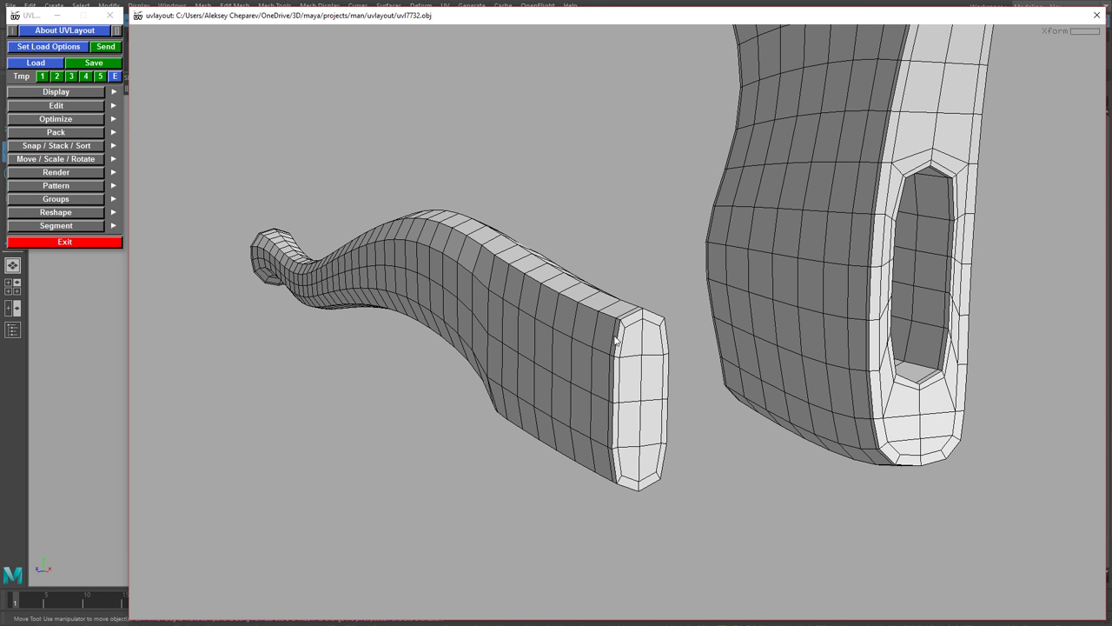
Mark cut seams around the flat end of the axe handle and around the rounded knob at its other end.
key("c")
left_click(70, 107)
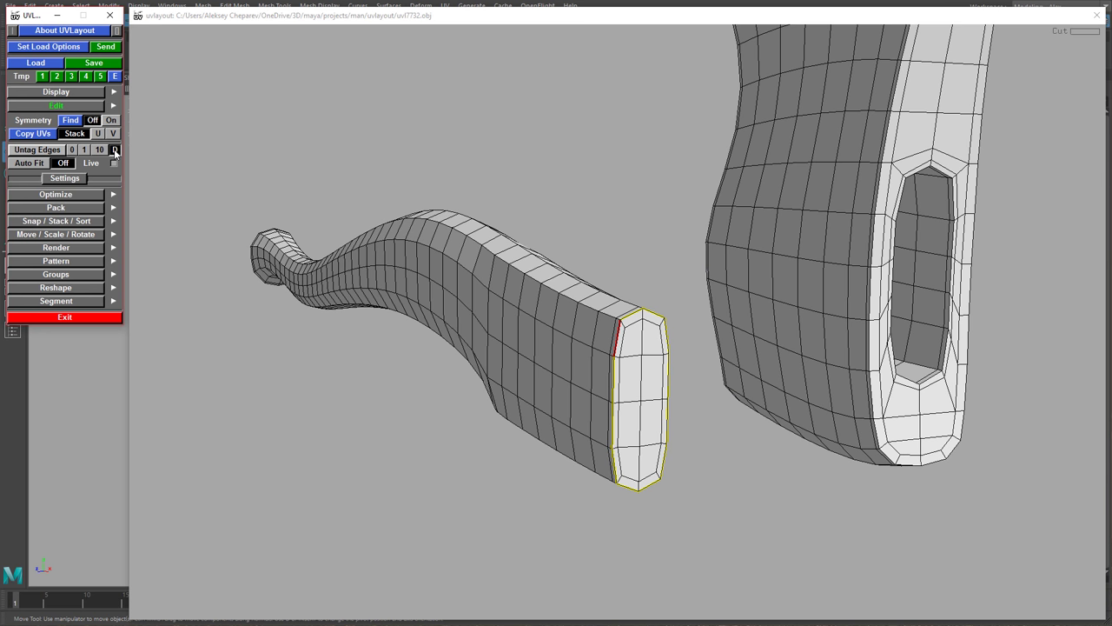
middle_click_drag(539, 315, 494, 272)
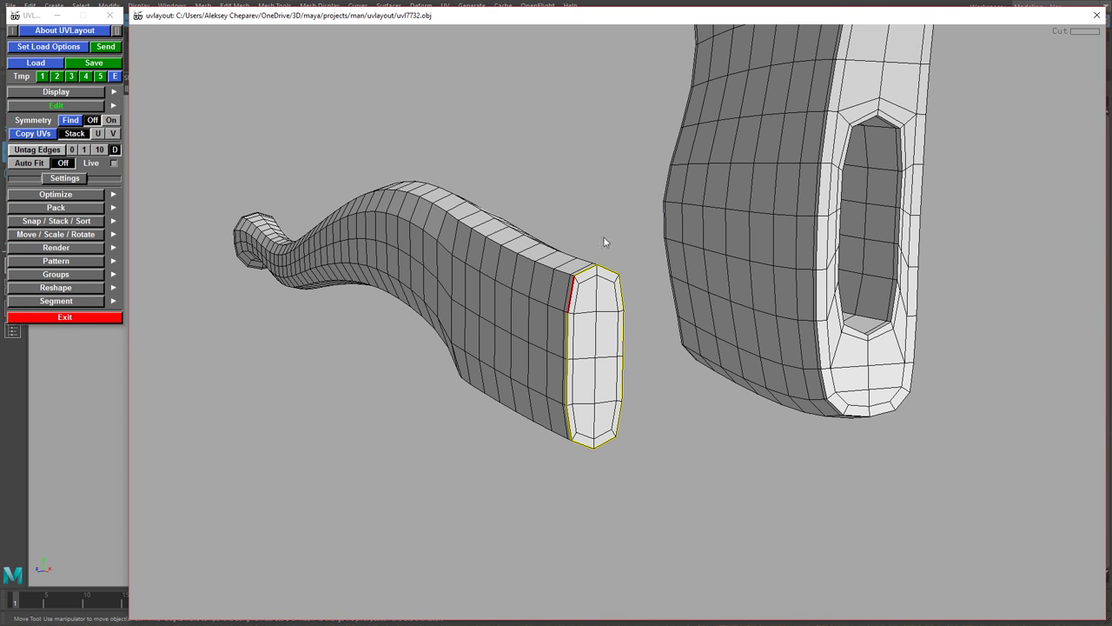
left_click_drag(523, 320, 368, 296)
middle_click_drag(369, 295, 499, 316)
right_click_drag(500, 316, 624, 378)
middle_click_drag(315, 340, 388, 319)
key("c")
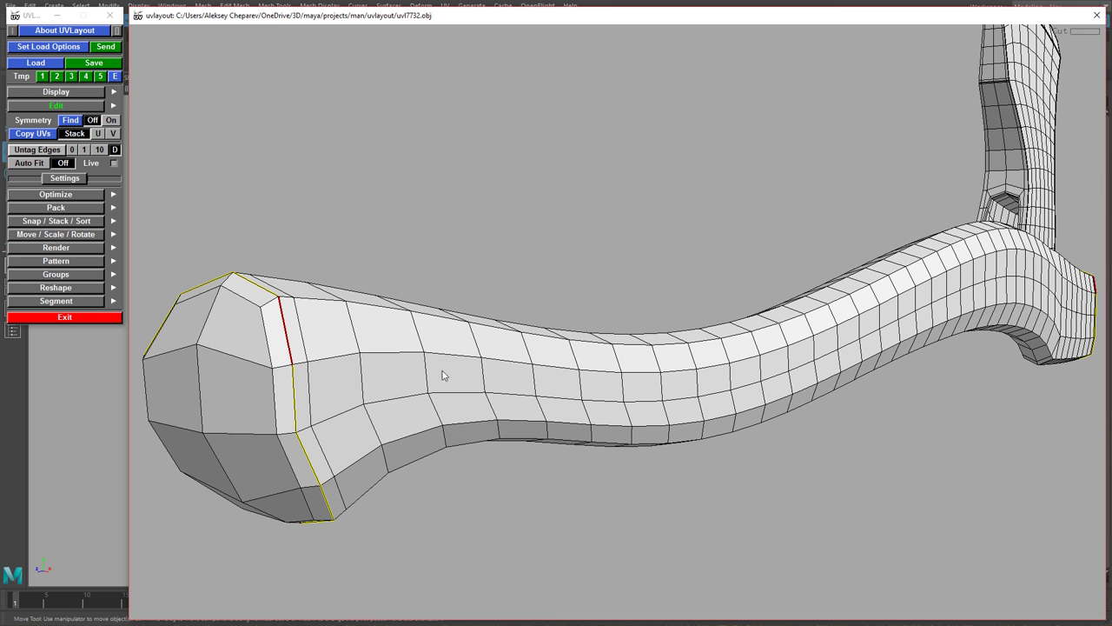
Detach the handle's knob cap as a separate shell, move it away, and drop it into the UV space.
right_click_drag(477, 379, 395, 356)
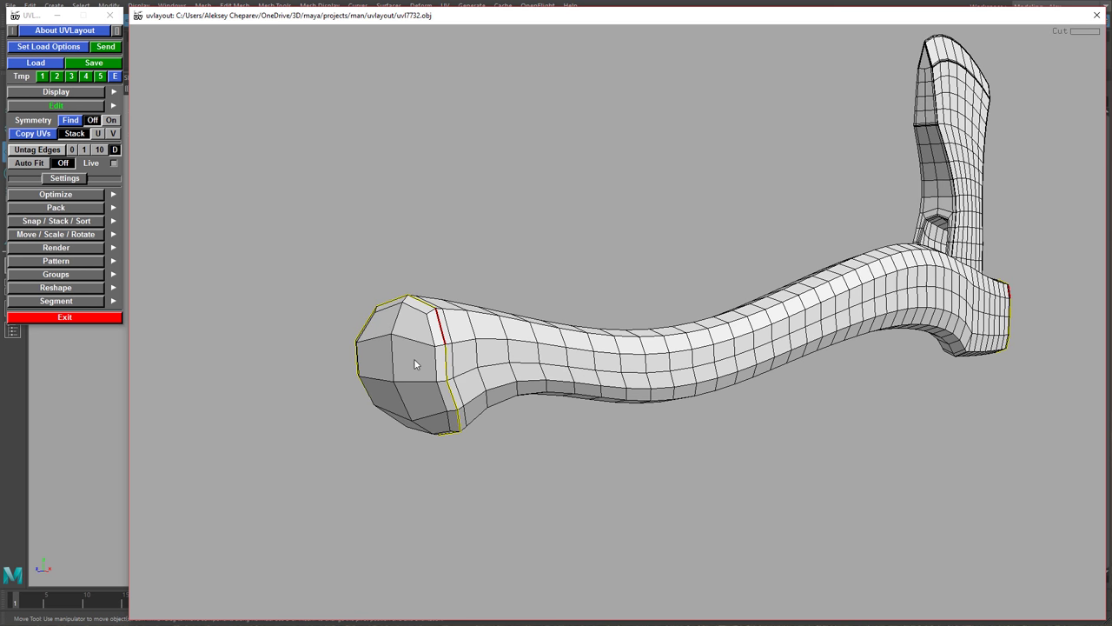
key("Return")
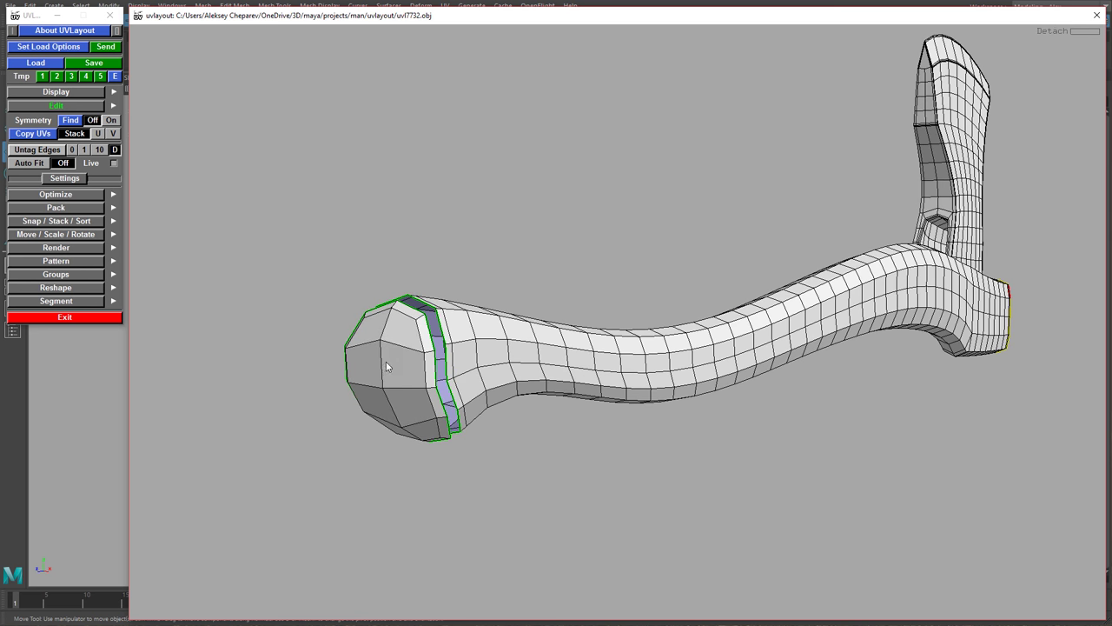
middle_click_drag(386, 365, 340, 352)
key("d")
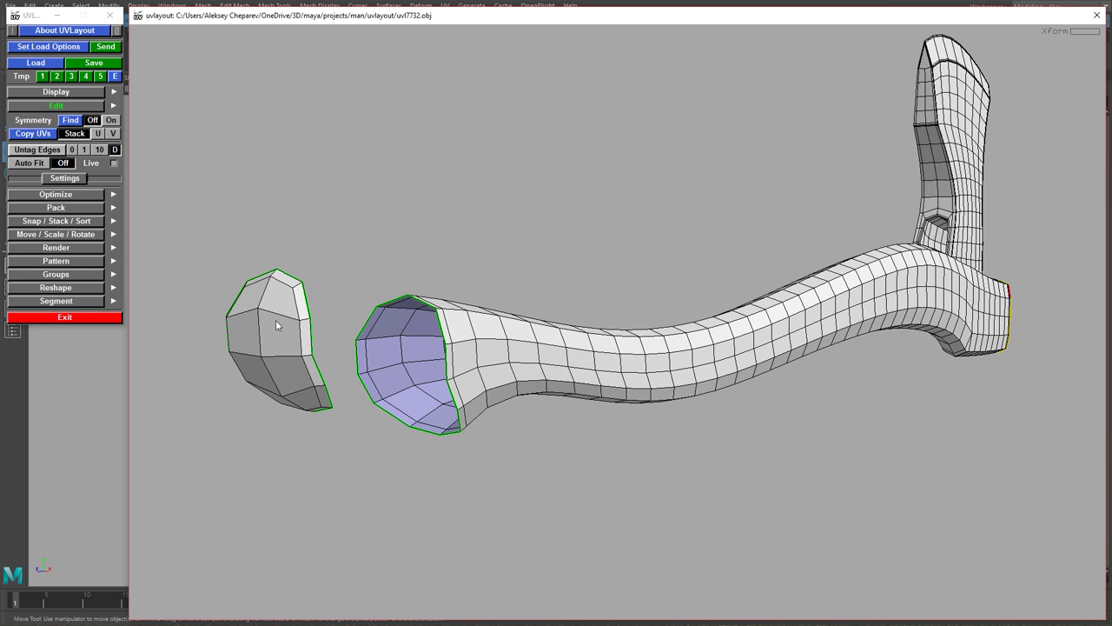
key("d")
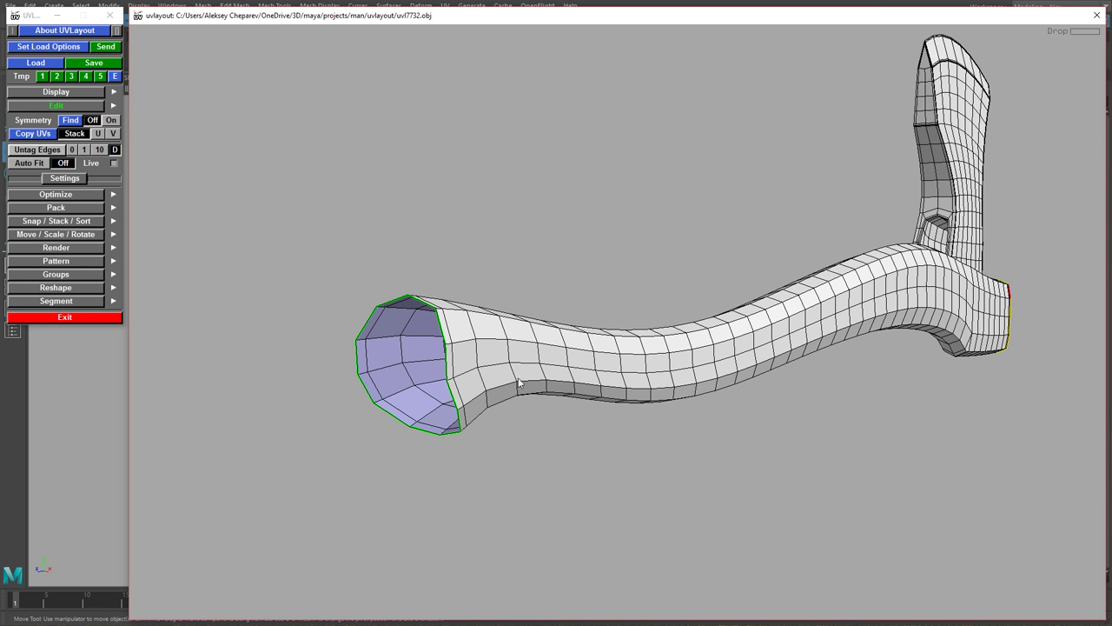
Detach the cap on the handle's flat end as a separate shell and drop it into the UV space.
left_click_drag(564, 385, 477, 372)
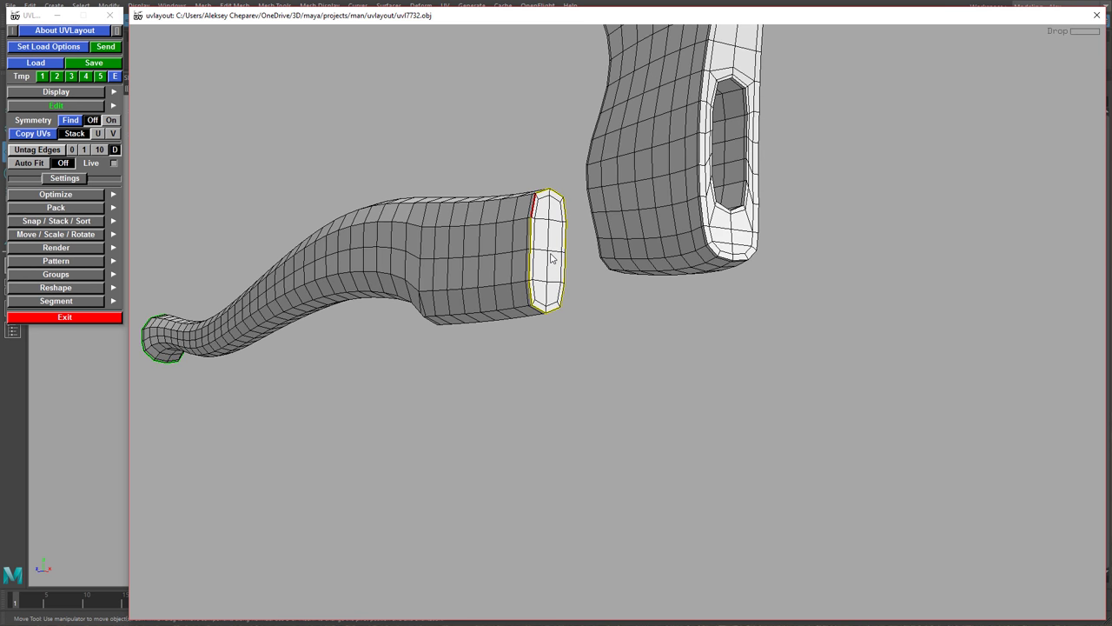
key("Return")
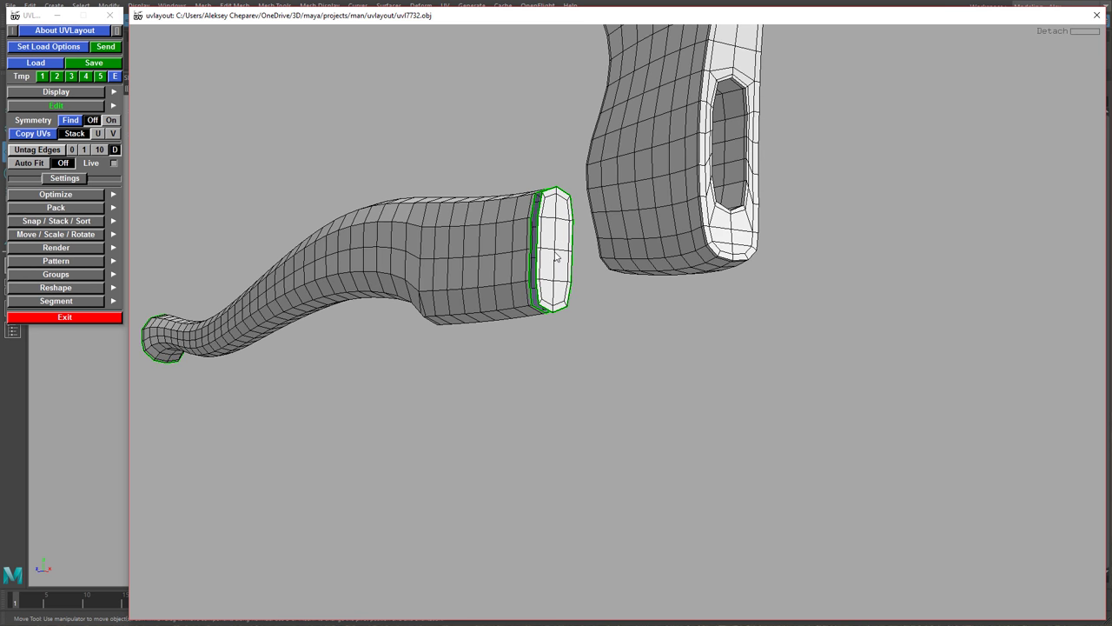
key("d")
Split the handle along a lengthwise edge on its underside and drop it into the UV space.
left_click_drag(531, 304, 536, 263)
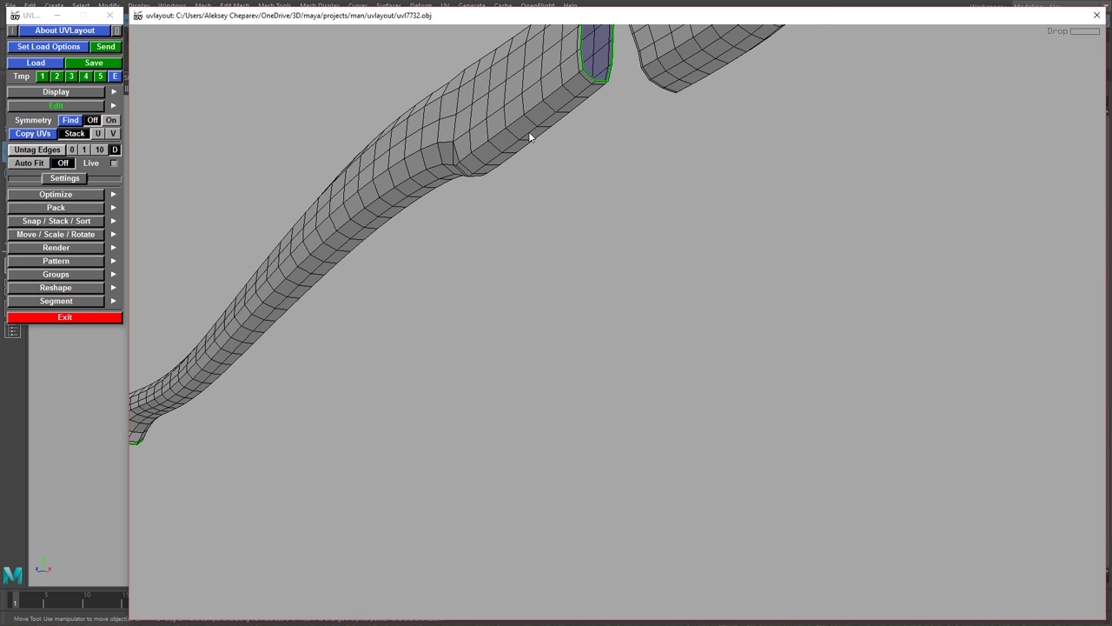
key("c")
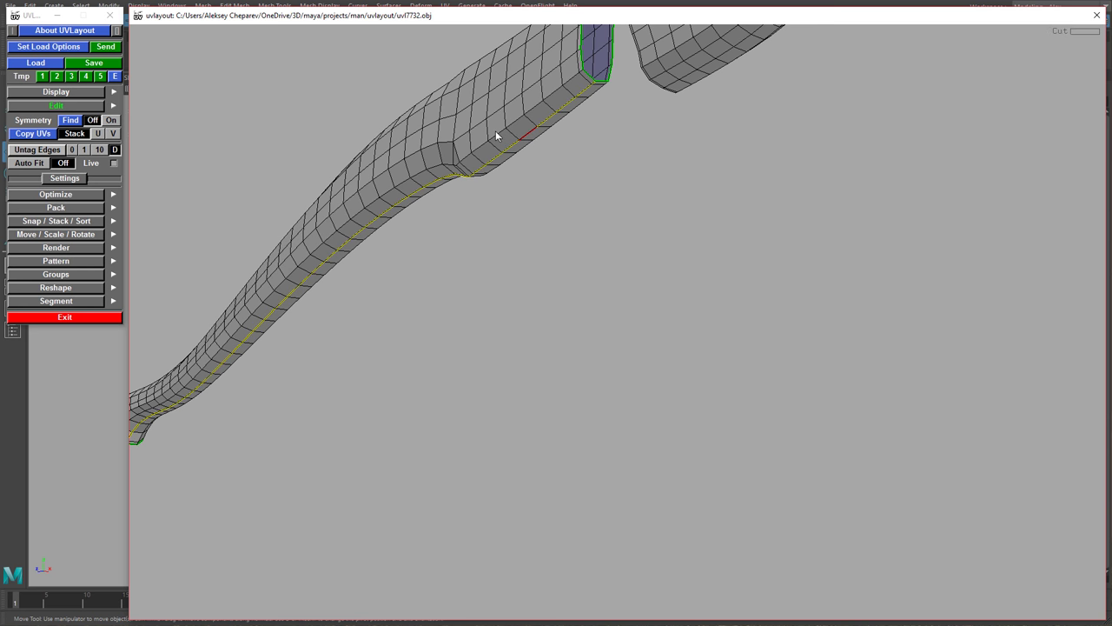
key("shift+s")
right_click_drag(506, 157, 423, 214)
left_click_drag(422, 214, 465, 214)
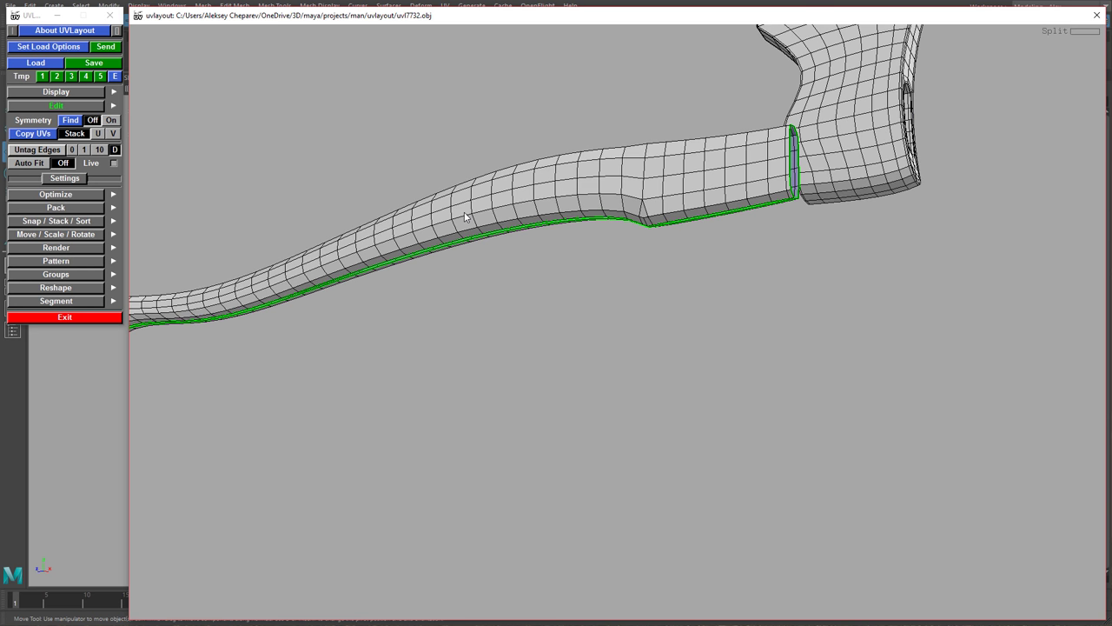
key("d")
Mark a cut seam around the rim of the handle hole on one narrow face of the axe head.
middle_click_drag(674, 234, 481, 354)
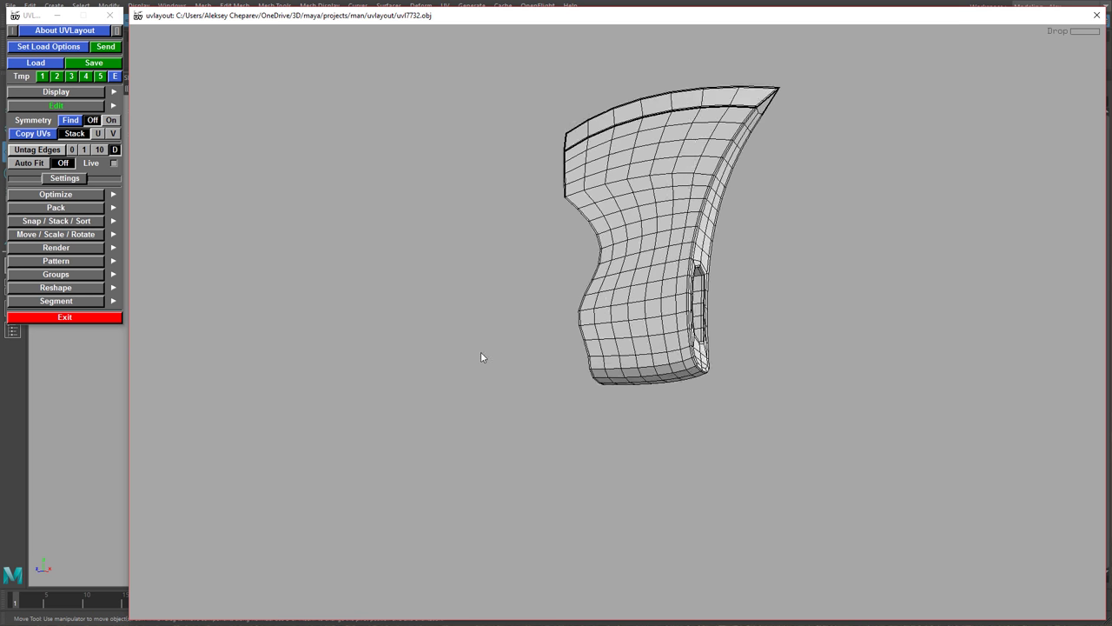
left_click_drag(481, 353, 651, 406)
right_click_drag(586, 271, 674, 351)
key("c")
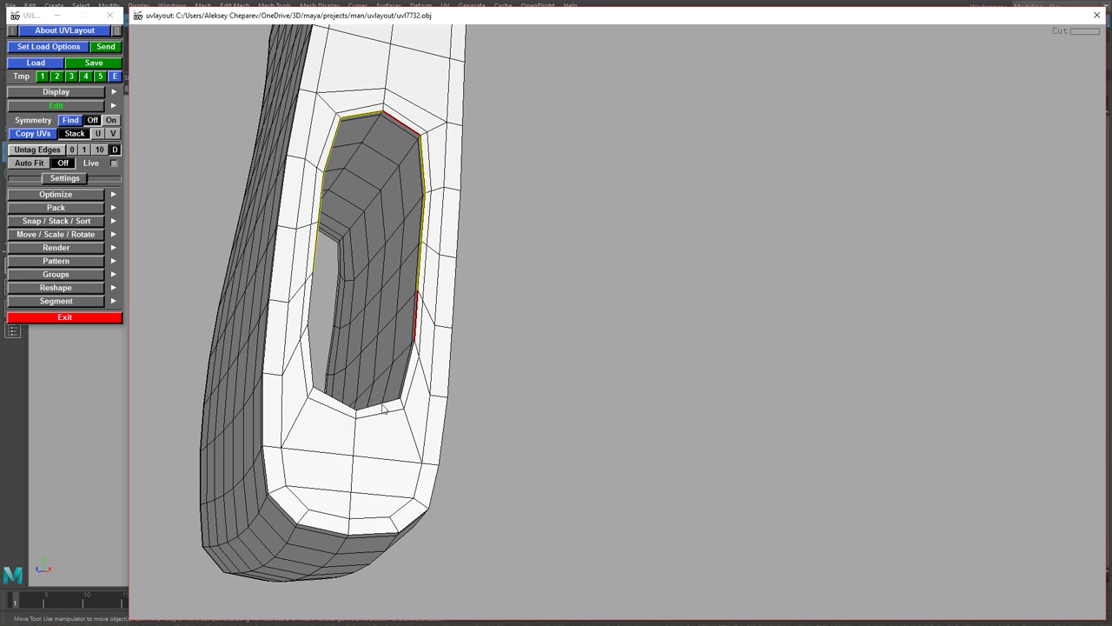
key("c")
key("ctrl+z")
left_click_drag(498, 384, 523, 389)
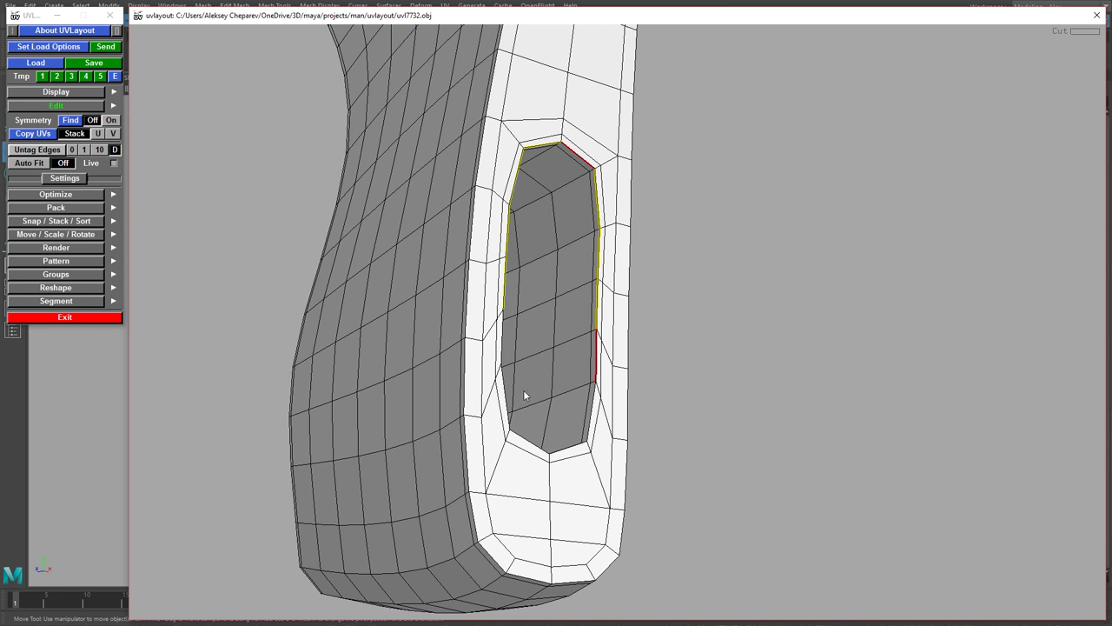
key("c")
key("shift+s")
Mark the hole's opposite rim, clear the stray seam inside, and detach the hole's inner sleeve from the axe head.
left_click_drag(492, 365, 560, 368)
middle_click_drag(561, 369, 453, 343)
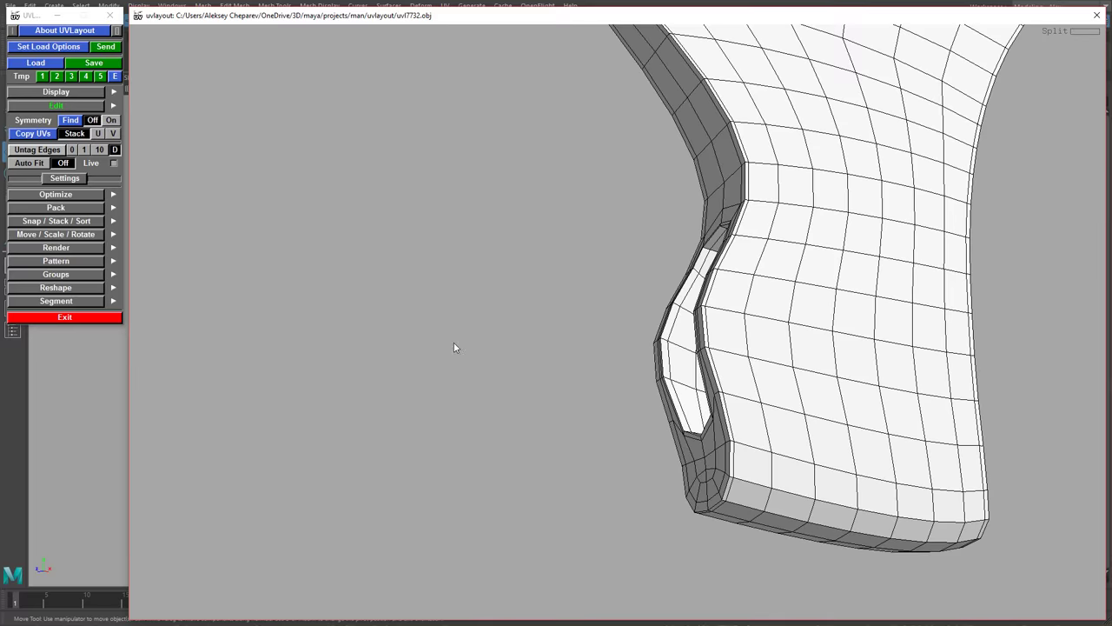
left_click_drag(455, 344, 533, 379)
key("c")
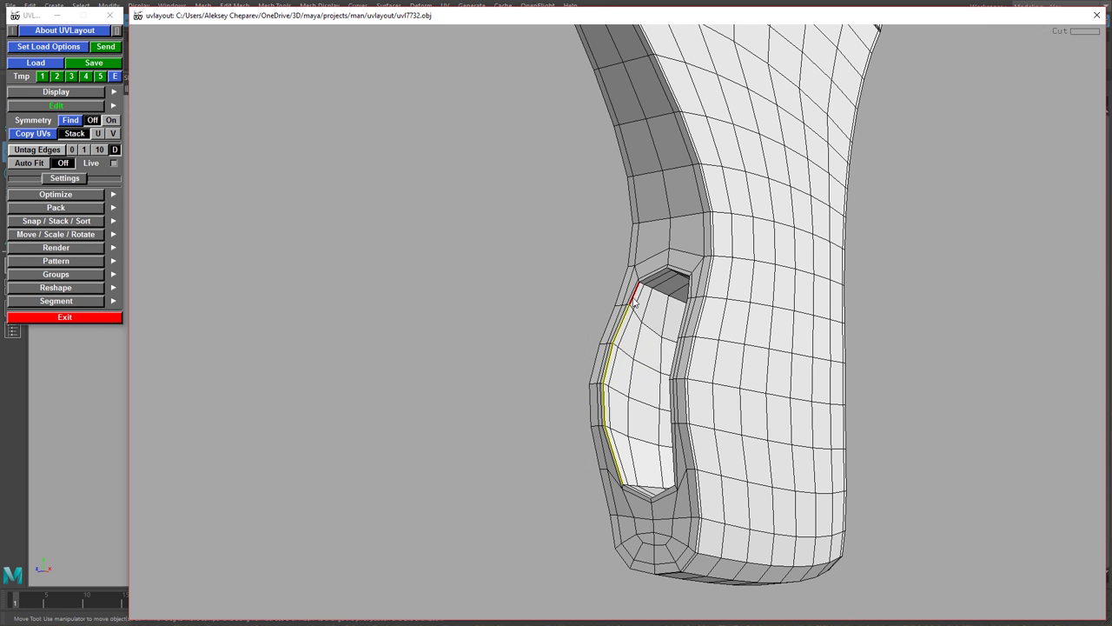
key("c")
key("c")
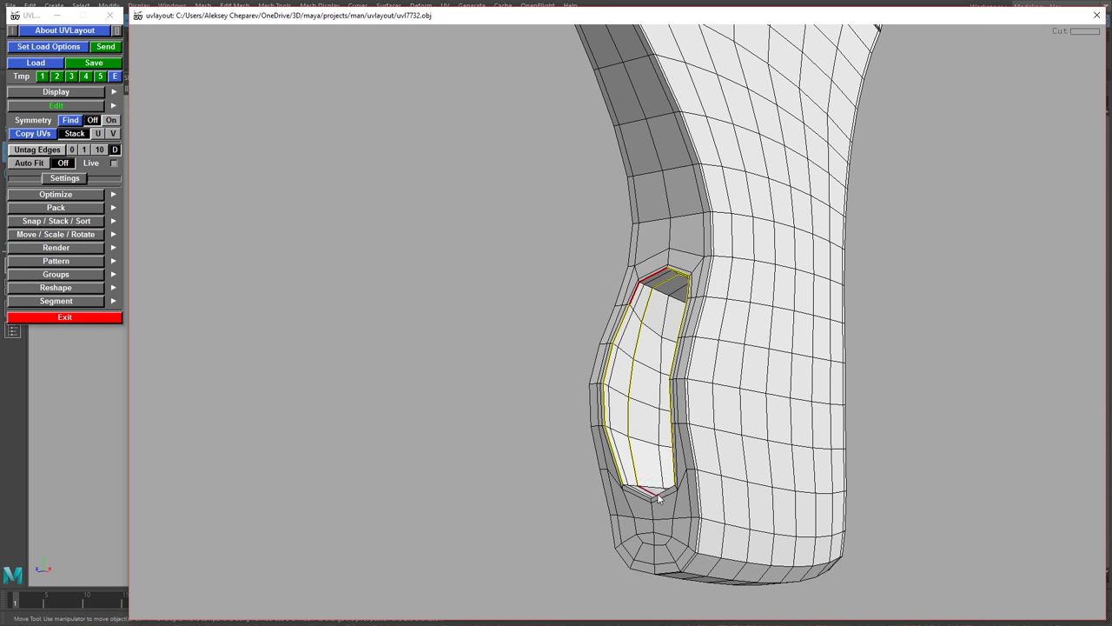
key("w")
key("c")
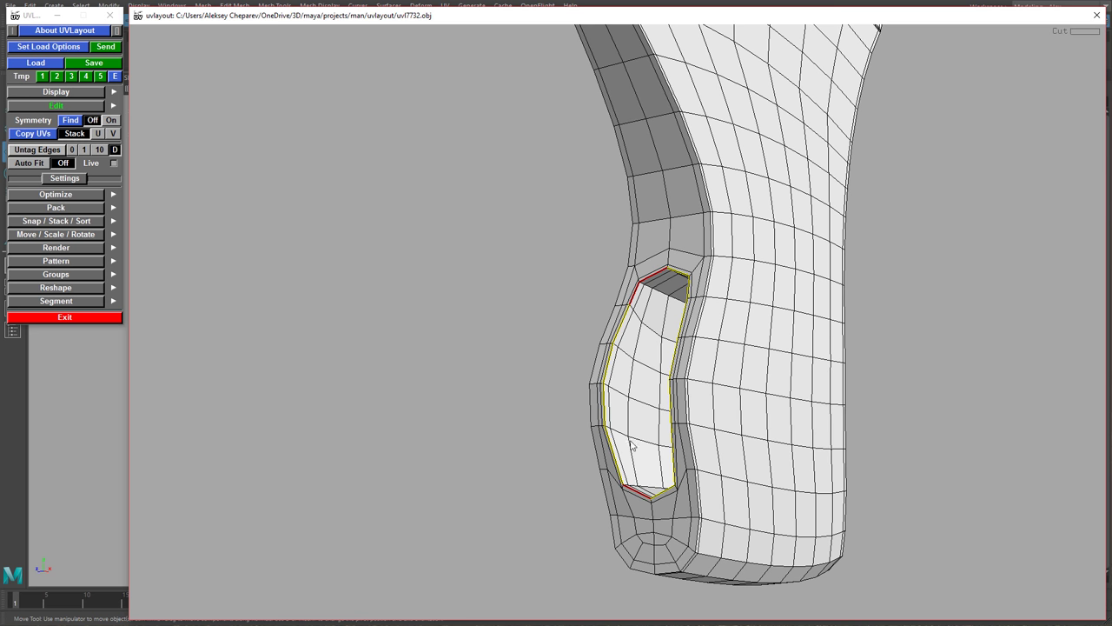
key("Return")
middle_click_drag(637, 374, 362, 321)
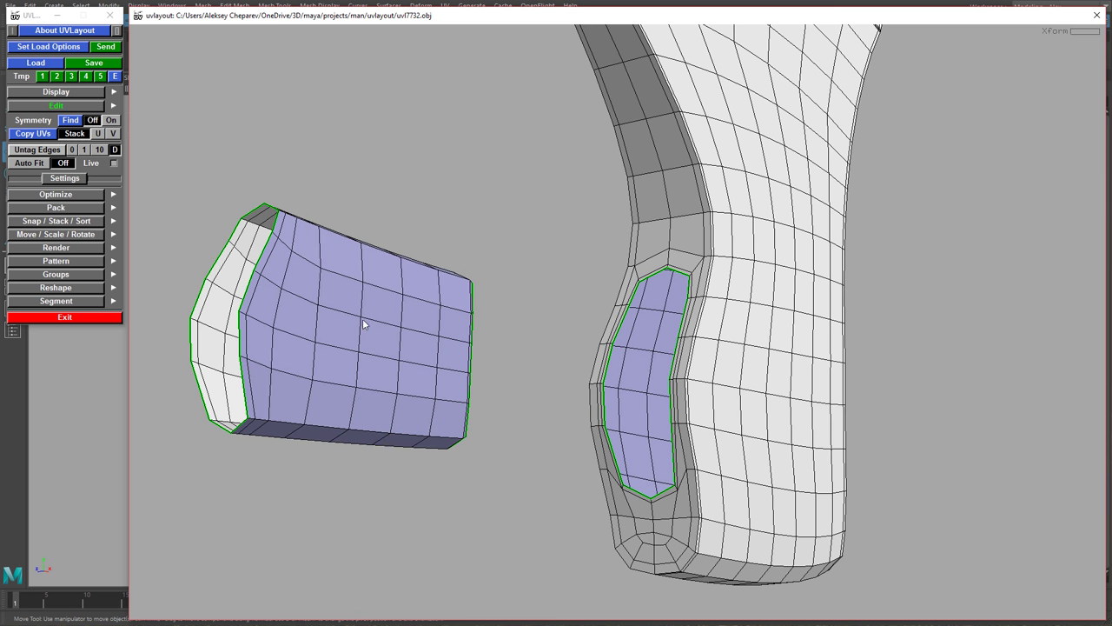
Cut the inner sleeve open along one lengthwise edge and drop it into the UV space.
left_click_drag(451, 298, 504, 229)
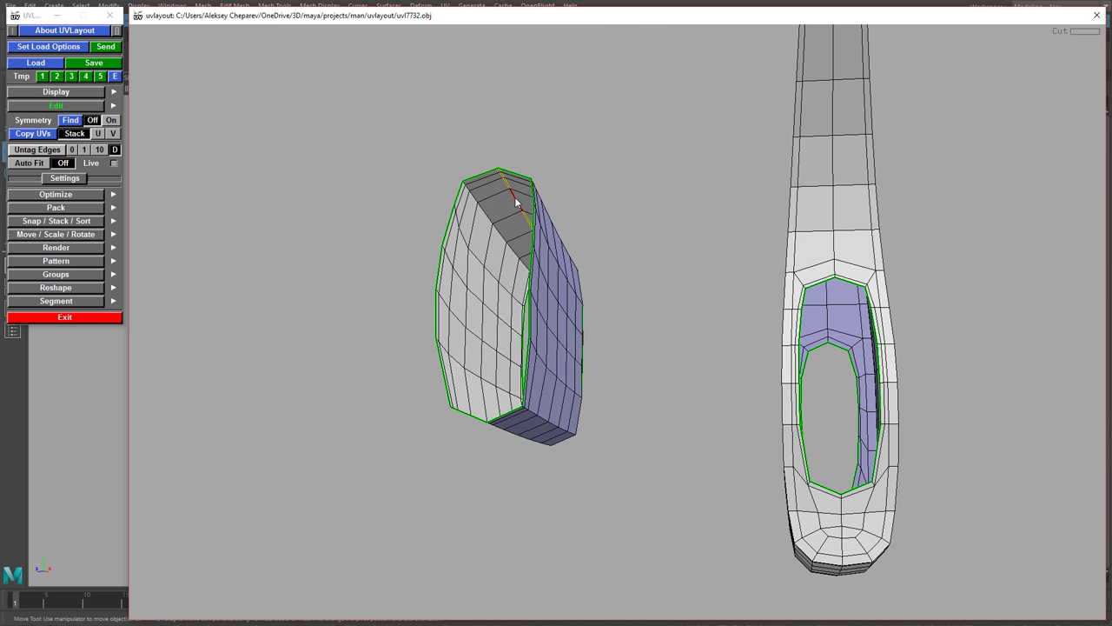
key("Return")
mouse_move(508, 319)
middle_mouse_down()
mouse_move(517, 339)
mouse_move(502, 326)
middle_mouse_up()
left_click_drag(576, 361, 510, 341)
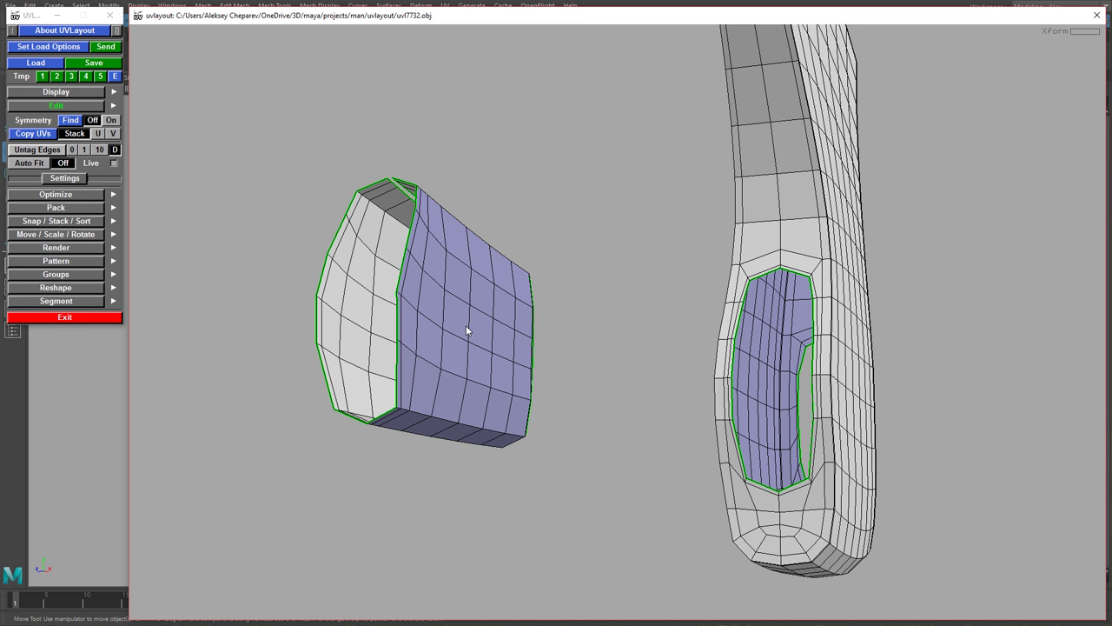
key("d")
Mark cut seams along the long borders of both narrow faces of the axe head that contain the hole openings.
right_click_drag(602, 360, 606, 330)
left_click_drag(606, 330, 680, 398)
middle_click_drag(680, 398, 425, 392)
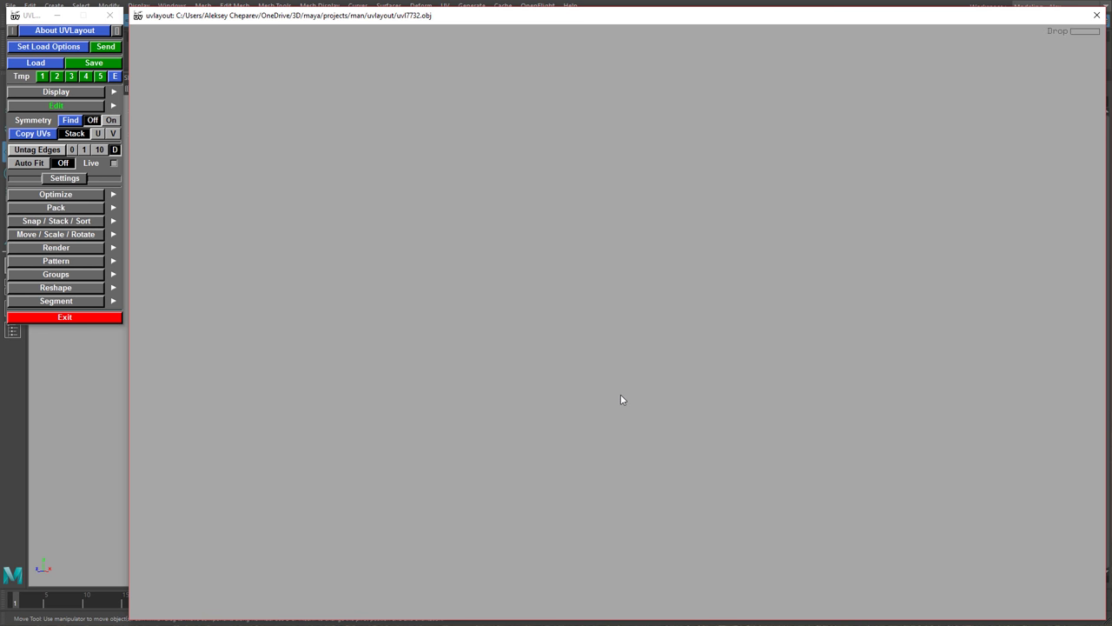
key("Home")
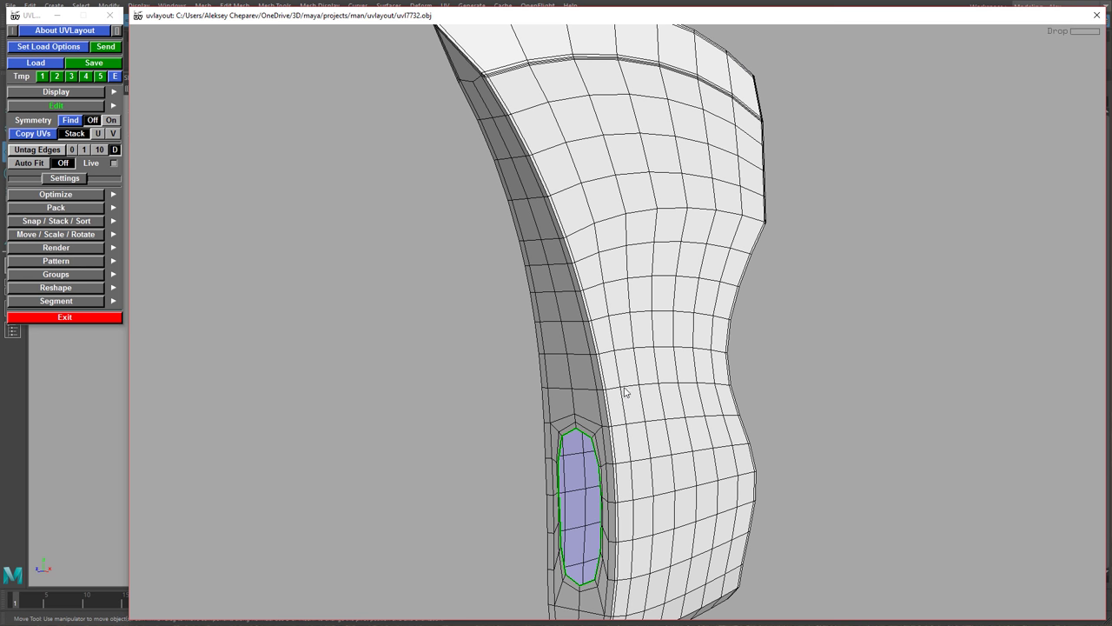
left_click_drag(598, 394, 669, 397)
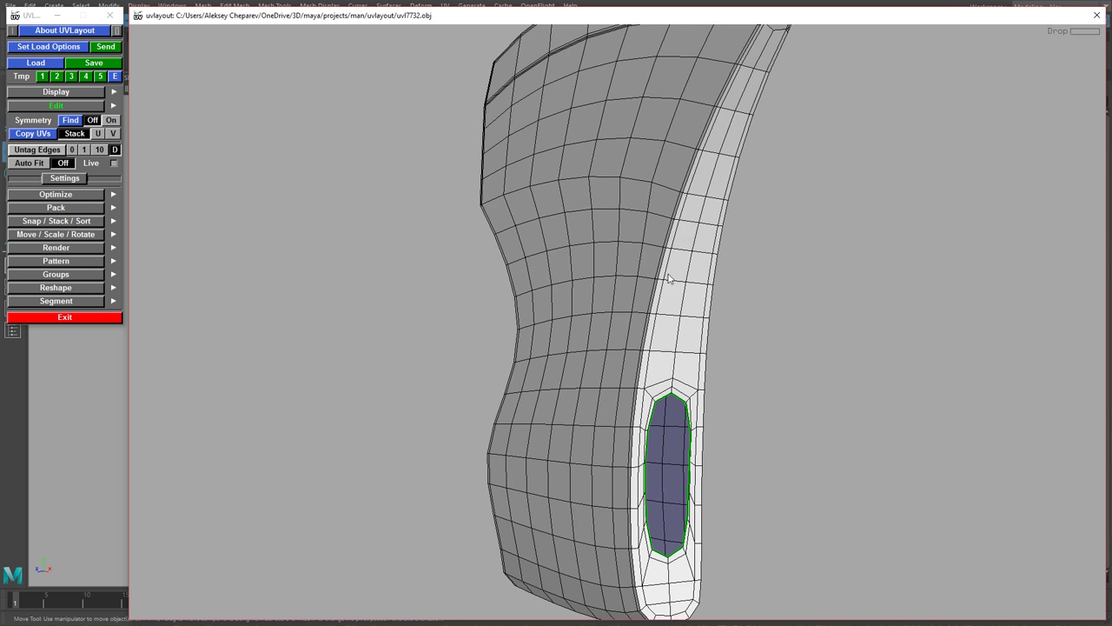
key("c")
left_click_drag(673, 260, 603, 273)
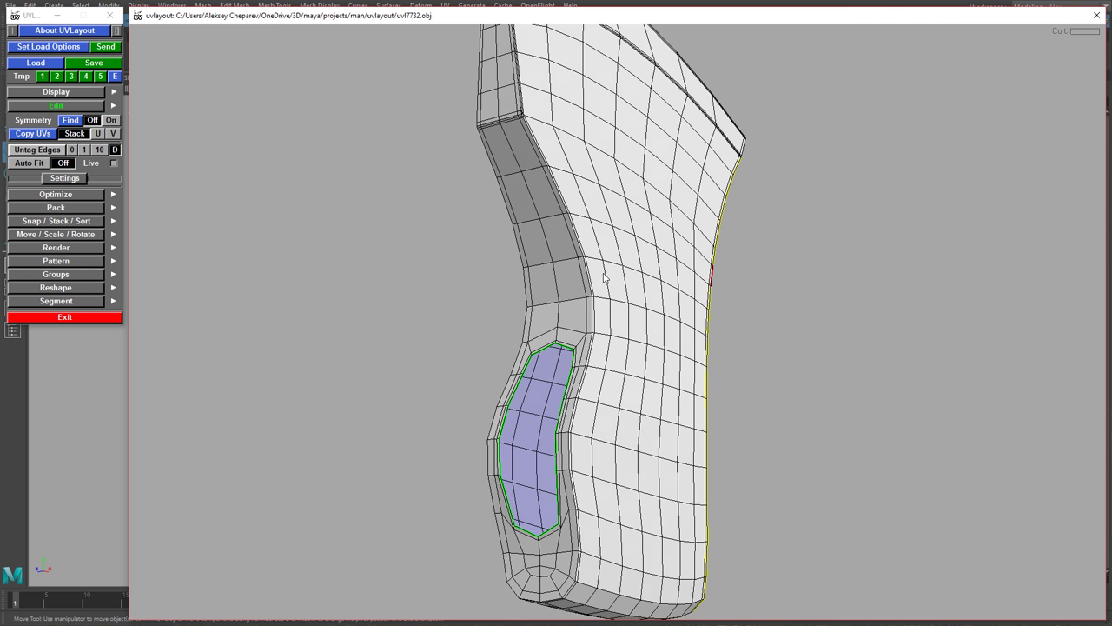
key("c")
Extend the seams on the angled narrow face through its sharp corner and up both borders of the upper section.
middle_click_drag(526, 184, 599, 380)
right_click_drag(598, 379, 567, 235)
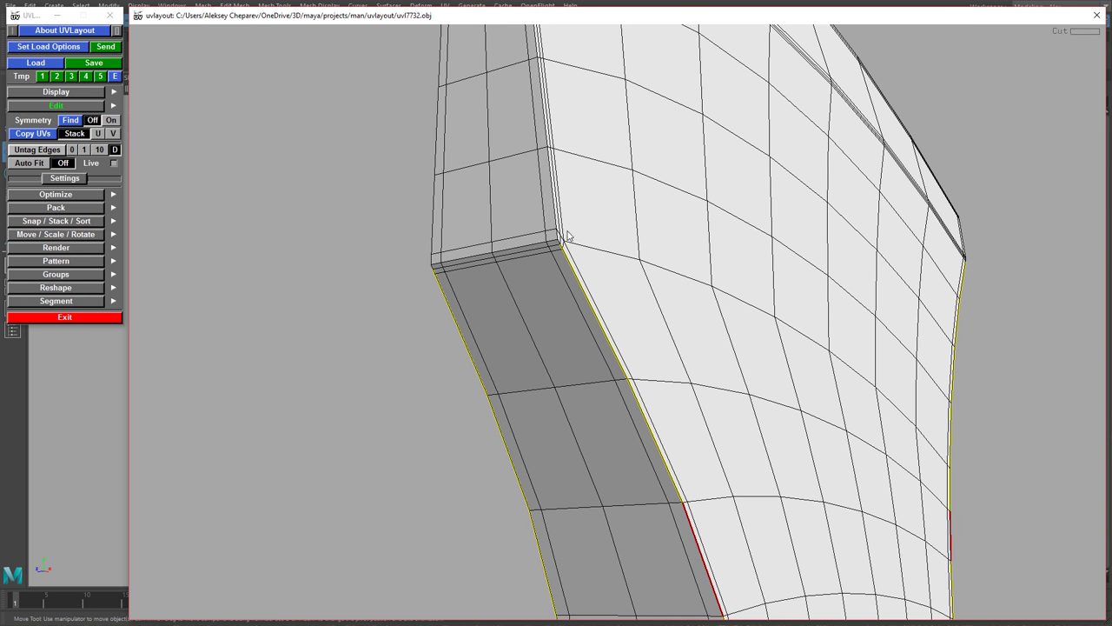
key("c")
left_click_drag(556, 221, 887, 293)
key("c")
middle_click_drag(867, 320, 570, 387)
left_click_drag(570, 387, 755, 465)
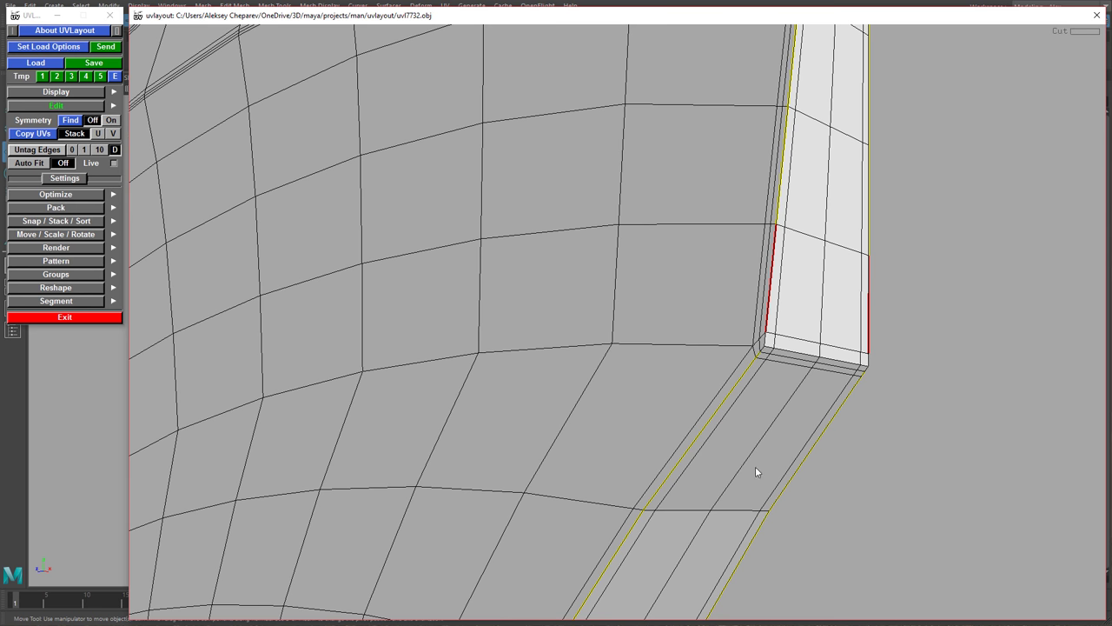
right_click_drag(754, 466, 811, 363)
key("c")
key("c")
left_click_drag(822, 381, 703, 382)
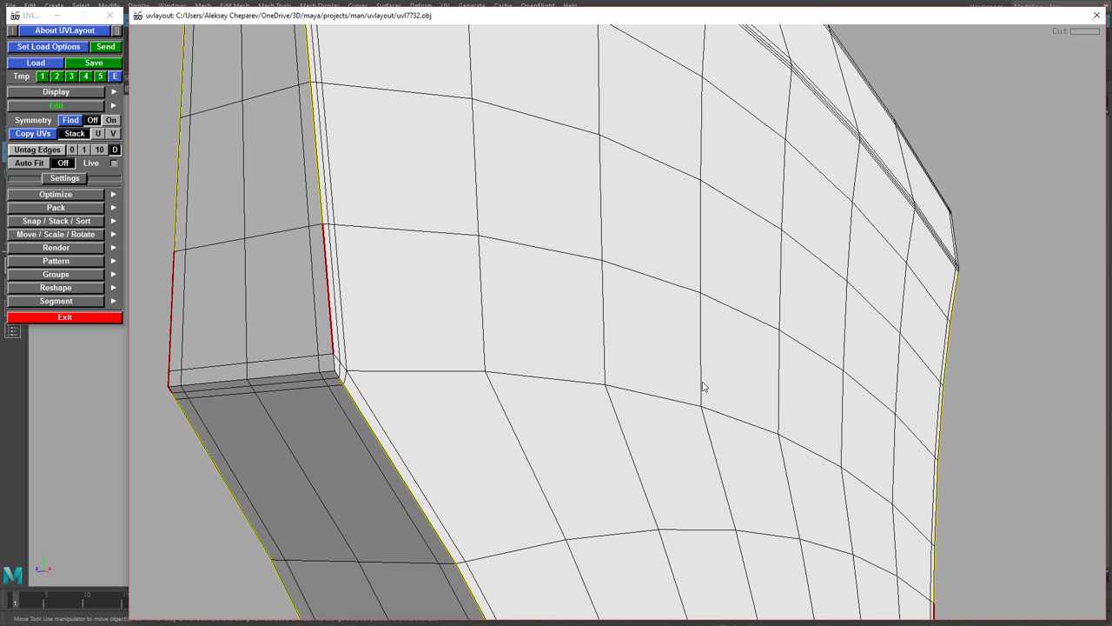
key("c")
key("c")
Mark cut seams along the triangular borders at the blade ends and along the blade's cutting edge.
left_click_drag(755, 420, 468, 352)
middle_click_drag(467, 356, 637, 385)
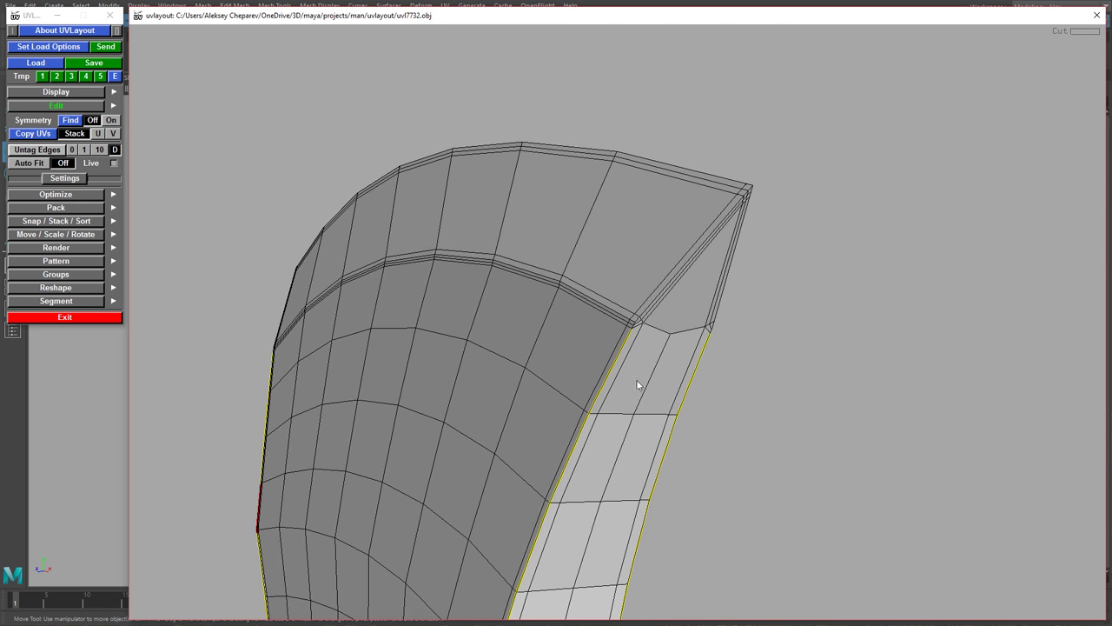
key("c")
left_click_drag(683, 268, 616, 301)
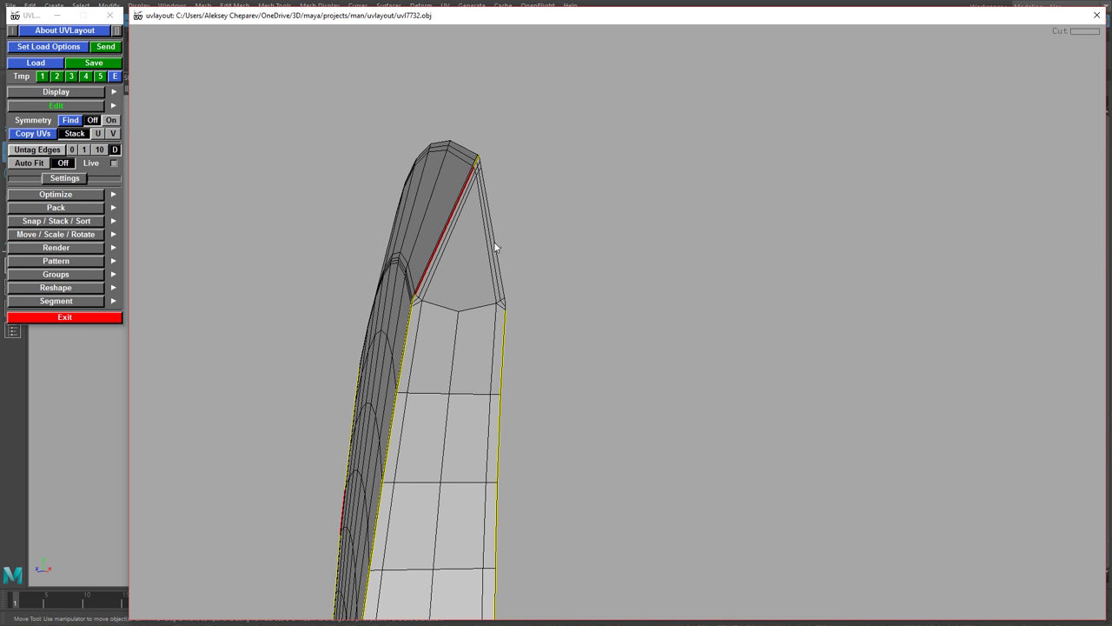
key("c")
left_click_drag(503, 258, 428, 329)
key("c")
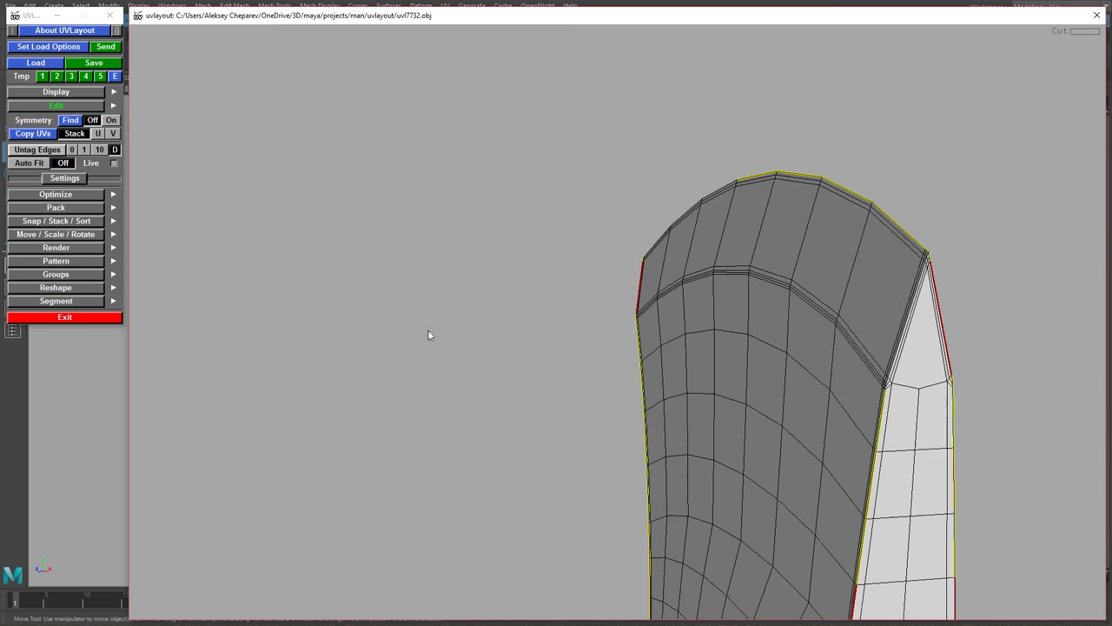
middle_click_drag(428, 329, 269, 330)
right_click_drag(599, 358, 803, 385)
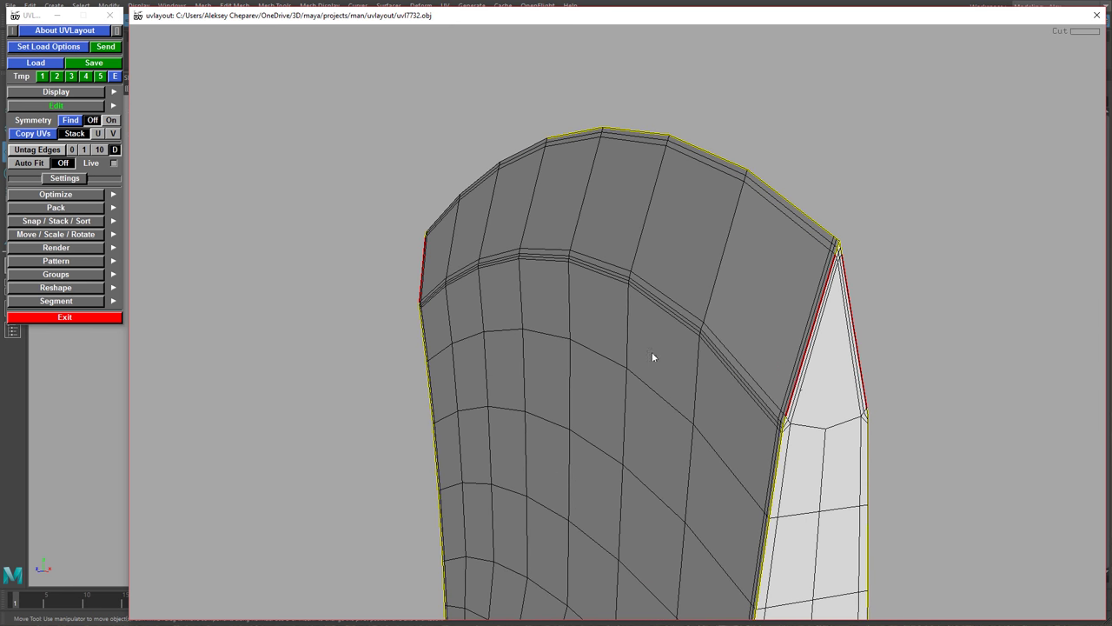
middle_click_drag(653, 357, 529, 248)
key("c")
Detach and split the axe head along the marked seams, and move the broad shell away from the two narrow strips.
right_click_drag(492, 304, 364, 300)
left_click_drag(538, 334, 655, 355)
right_click_drag(655, 355, 561, 283)
middle_click_drag(561, 283, 541, 130)
left_click_drag(540, 243, 608, 272)
key("Return")
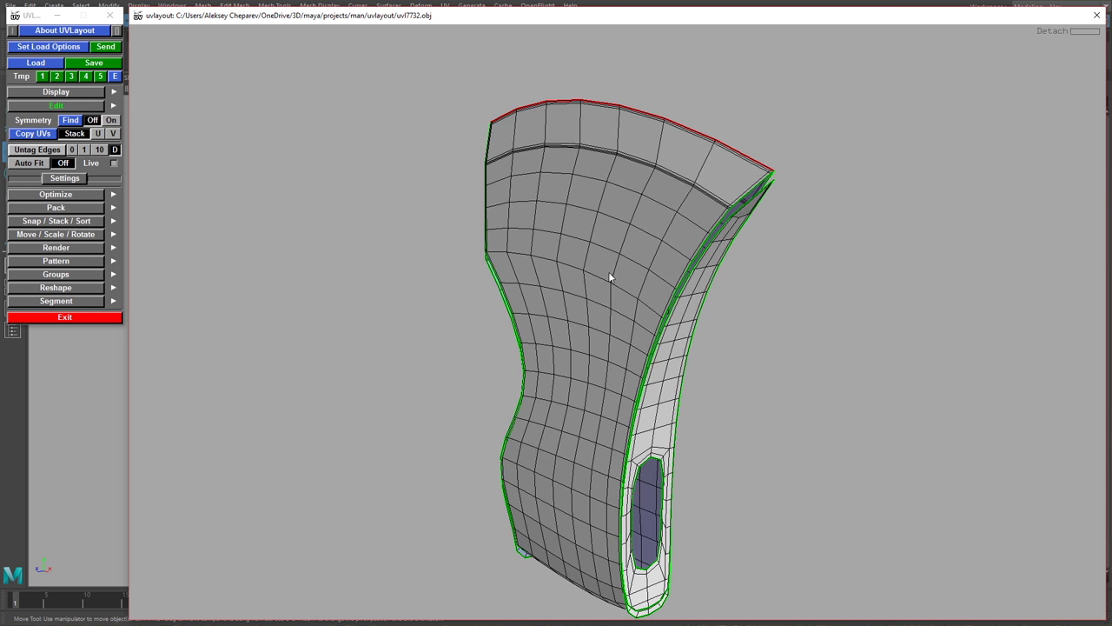
key("shift+s")
middle_click_drag(612, 257, 402, 268)
left_click_drag(403, 267, 447, 285)
left_click_drag(570, 216, 479, 271)
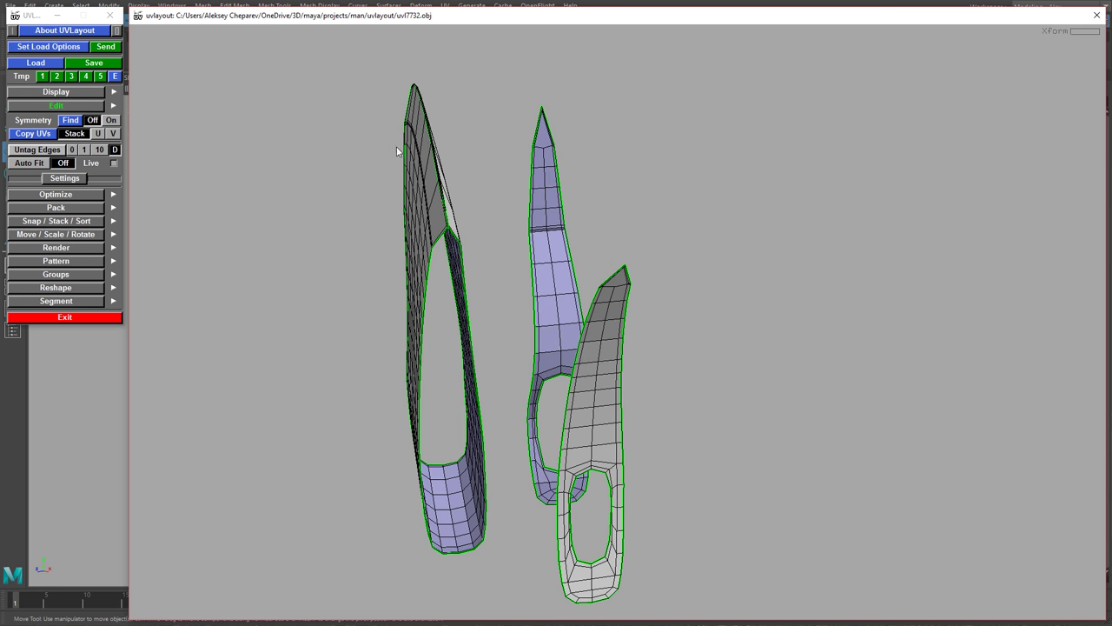
Drop the broad axe head shell and both narrow strips into the UV space.
left_click_drag(397, 148, 632, 315)
key("d")
key("d")
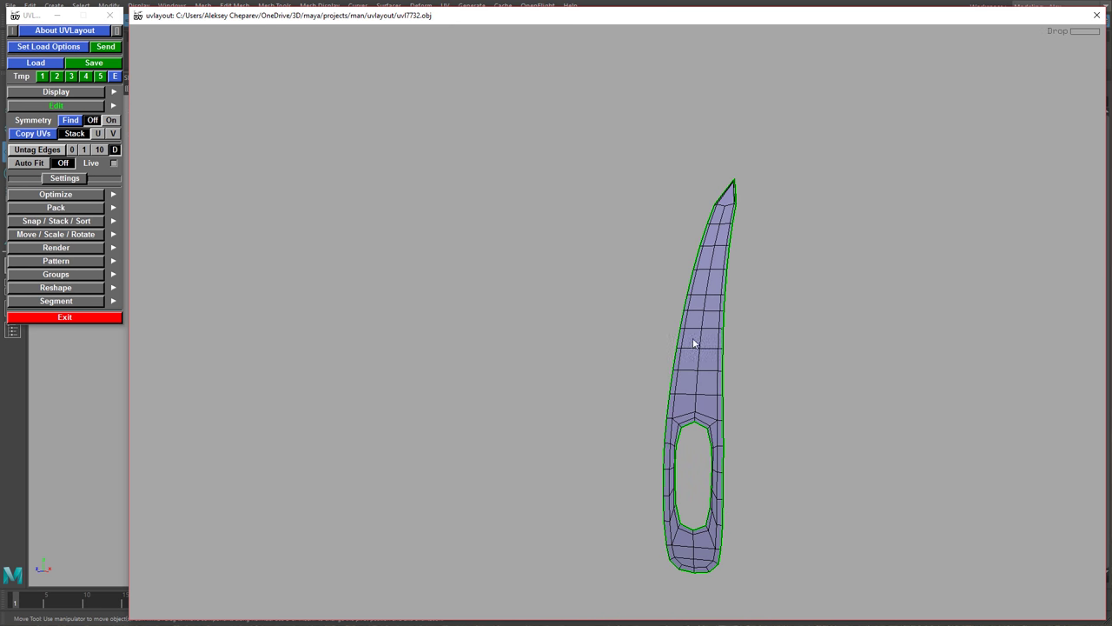
key("d")
left_click_drag(746, 345, 630, 364)
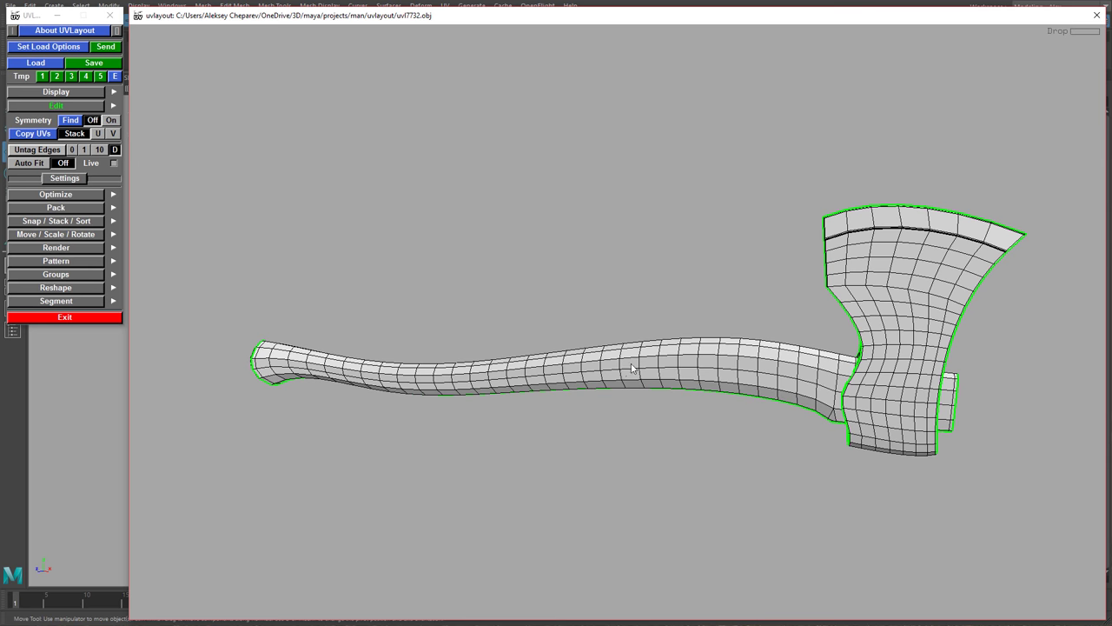
right_click_drag(743, 360, 719, 346)
mouse_move(720, 346)
left_mouse_down()
mouse_move(540, 316)
mouse_move(558, 383)
mouse_move(733, 374)
mouse_move(724, 273)
mouse_move(675, 265)
mouse_move(626, 365)
mouse_move(600, 352)
mouse_move(699, 348)
left_mouse_up()
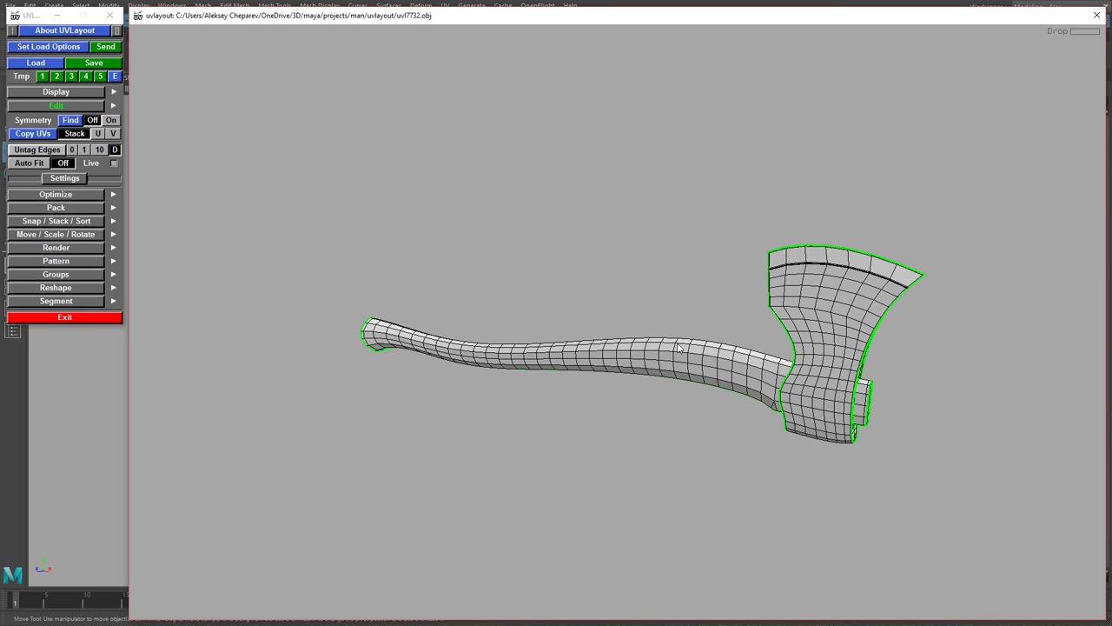
Switch to the UV view with all the dropped handle and axe head shells in sight.
key("1")
right_click_drag(787, 376, 569, 325)
middle_click_drag(673, 349, 668, 329)
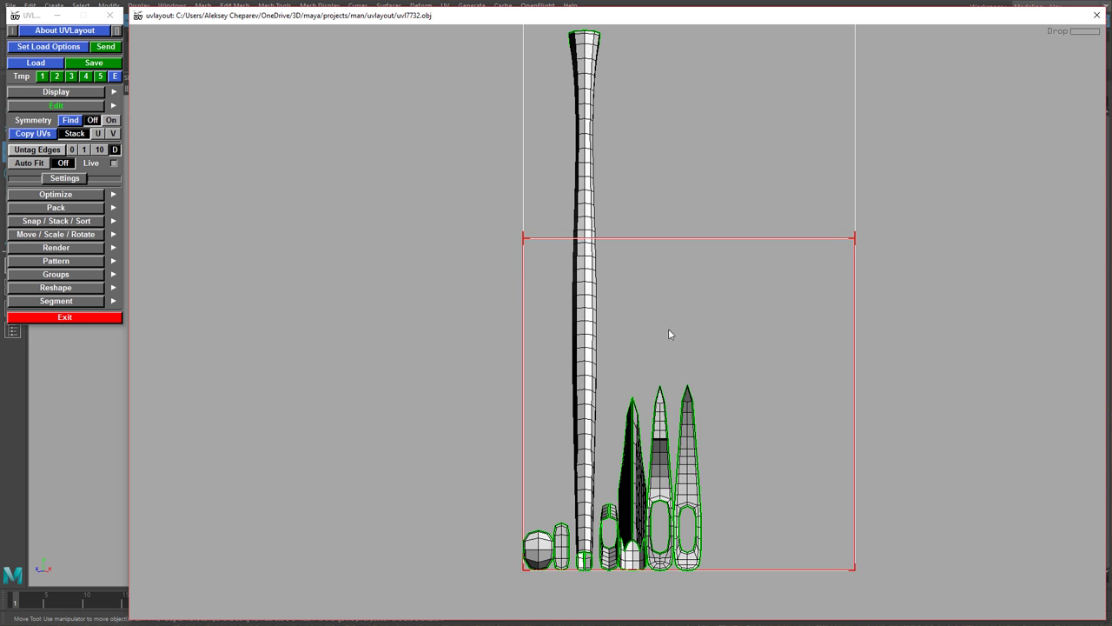
right_click_drag(703, 323, 512, 289)
middle_click_drag(601, 294, 511, 296)
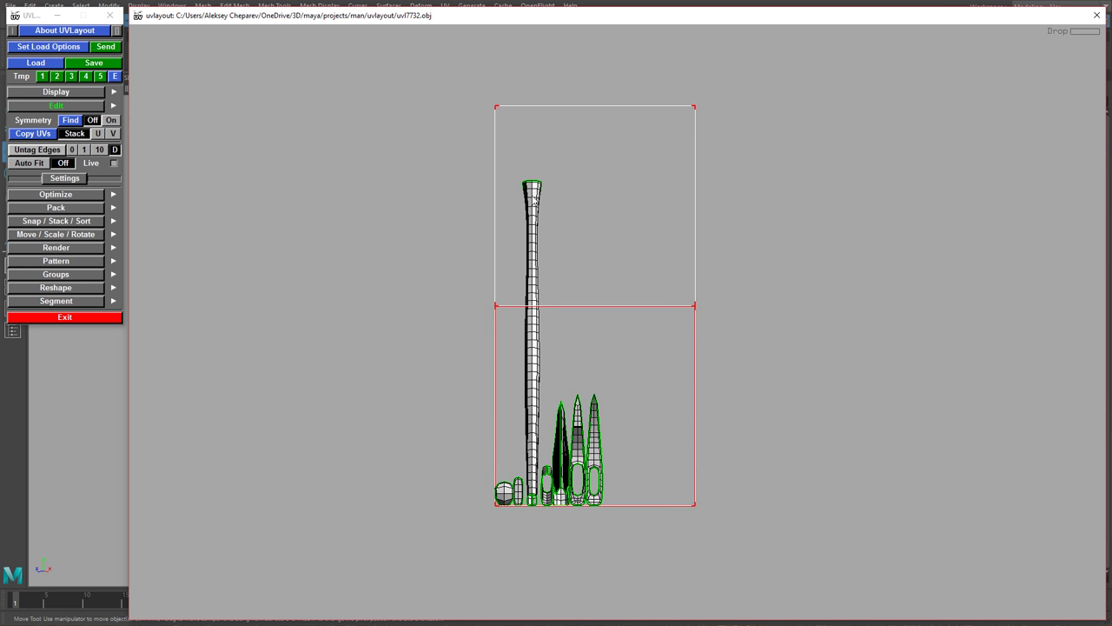
Try flattening the long handle shell on its own, and reset it to its dropped, unflattened shape after each attempt.
key("f")
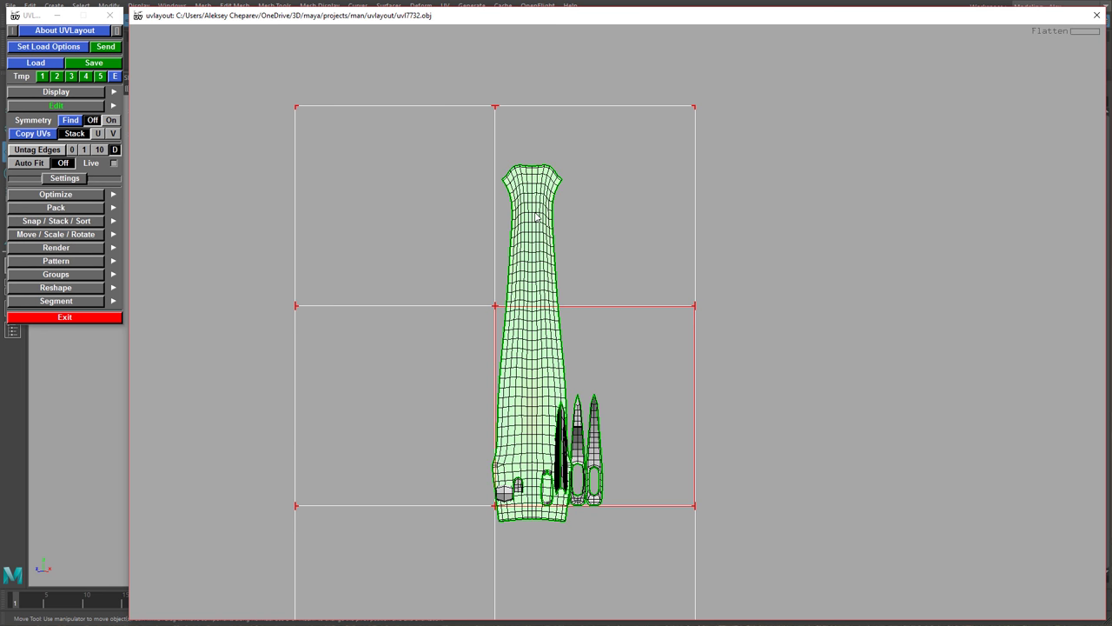
key("d")
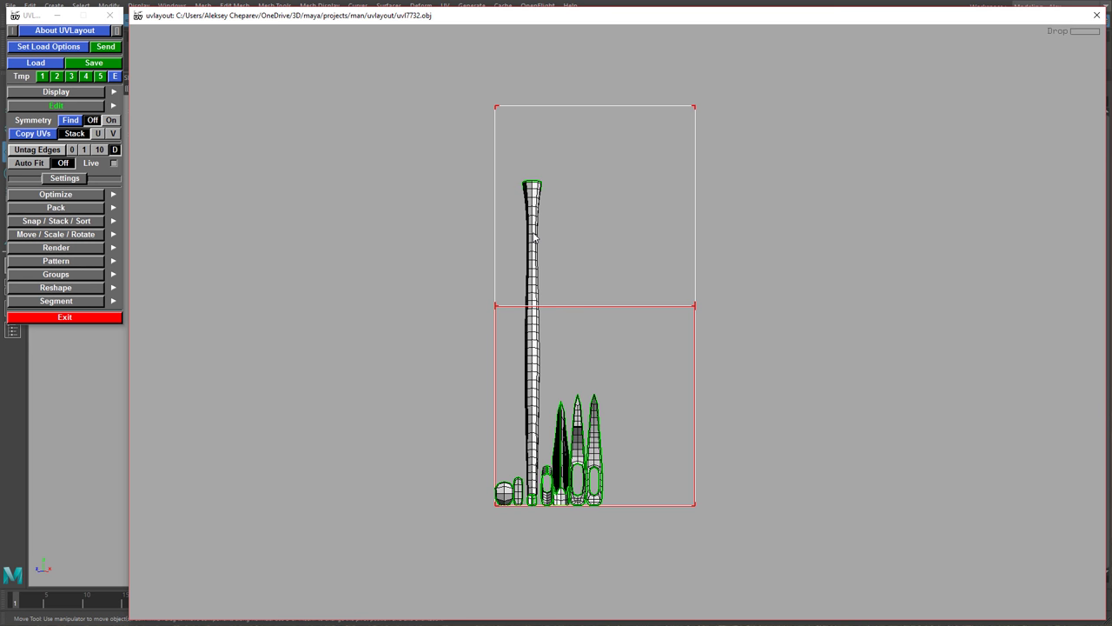
key("shift+f")
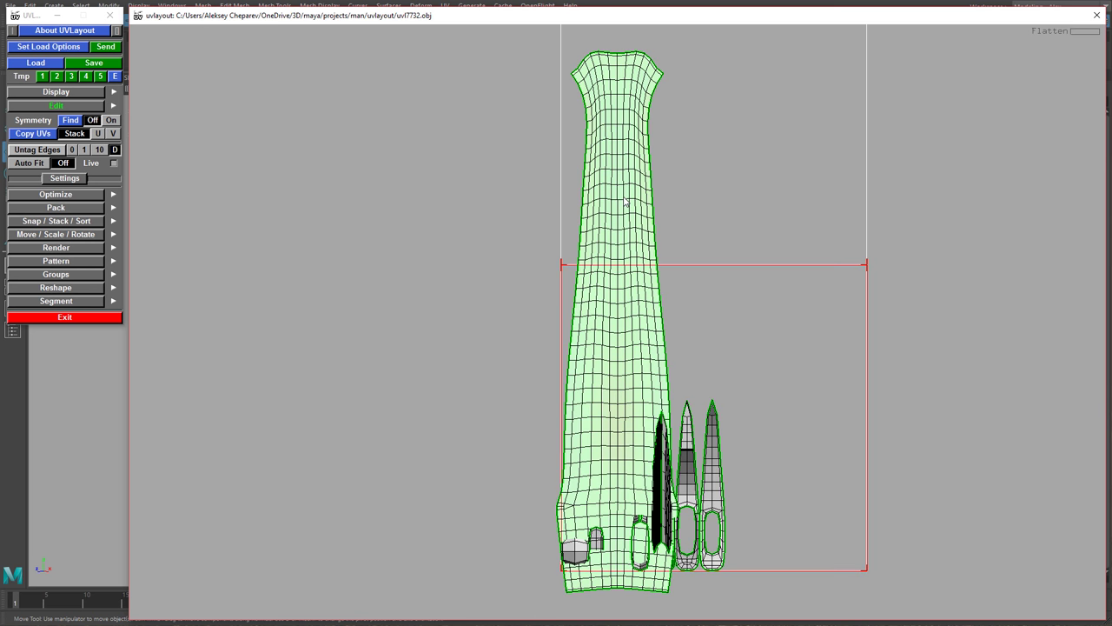
key("d")
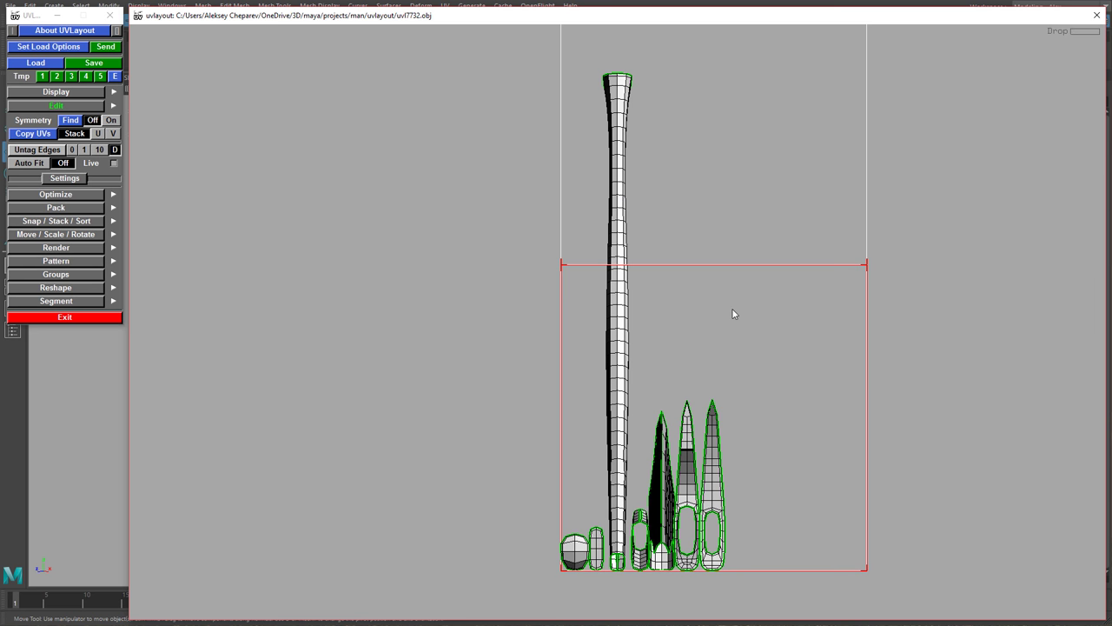
right_click_drag(732, 307, 578, 260)
middle_click_drag(563, 239, 456, 267)
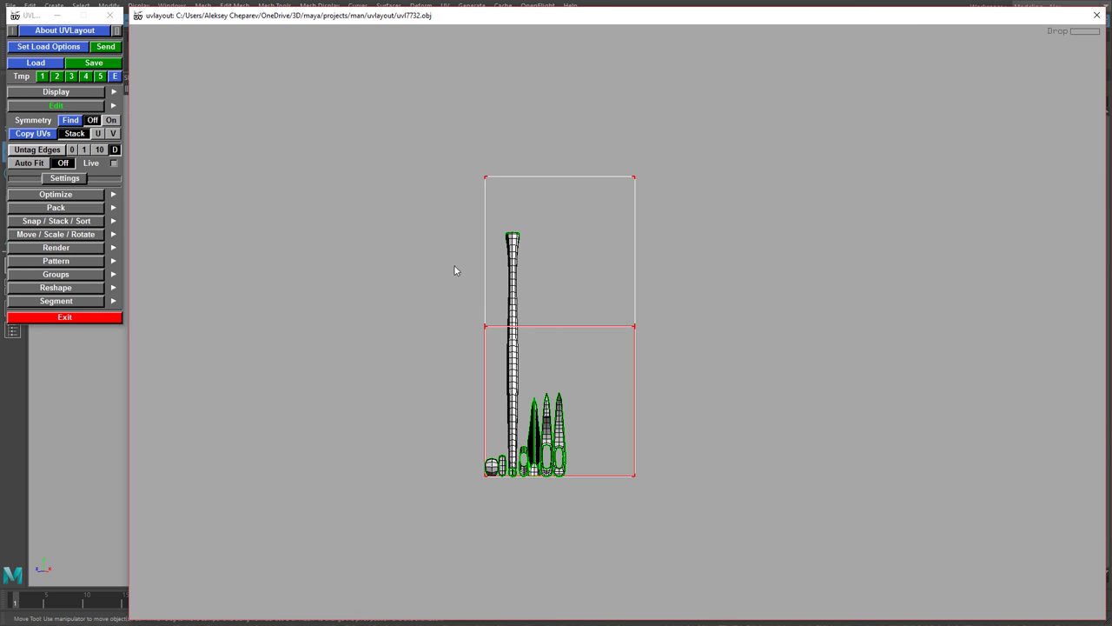
Flatten all the handle and axe head shells in one batch, stopping the optimization once each shell has relaxed enough.
key("b")
left_click_drag(386, 162, 607, 506)
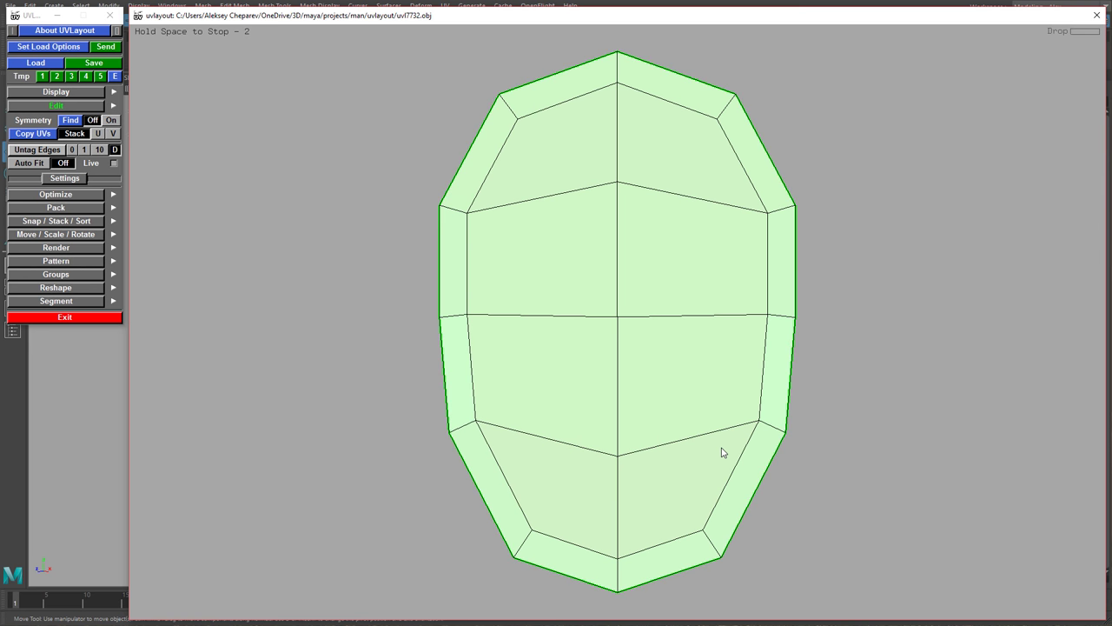
key("space")
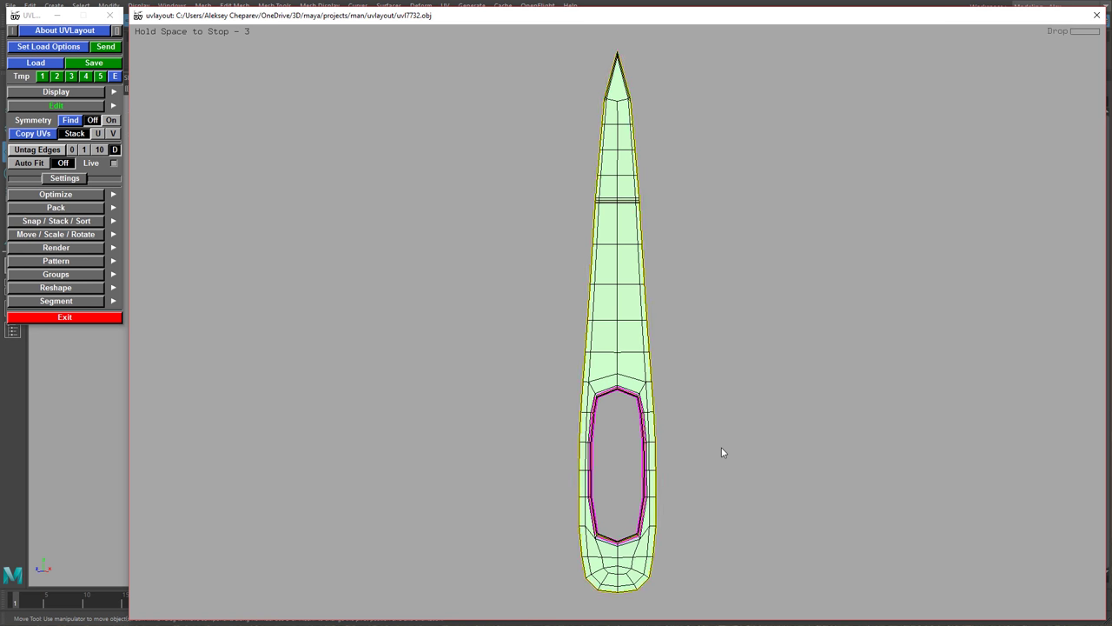
key("space")
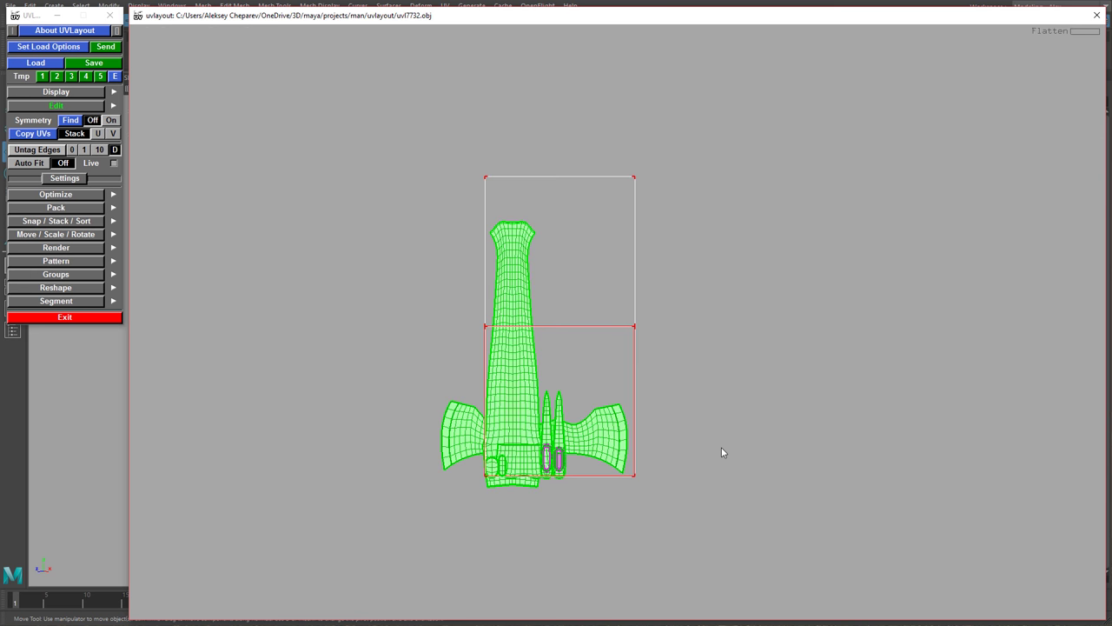
Move the axe head shell, both narrow strips, the wavy-edged panel and the two small oval shells clear of the handle shell.
right_click_drag(635, 392, 632, 448)
middle_click_drag(573, 485, 680, 423)
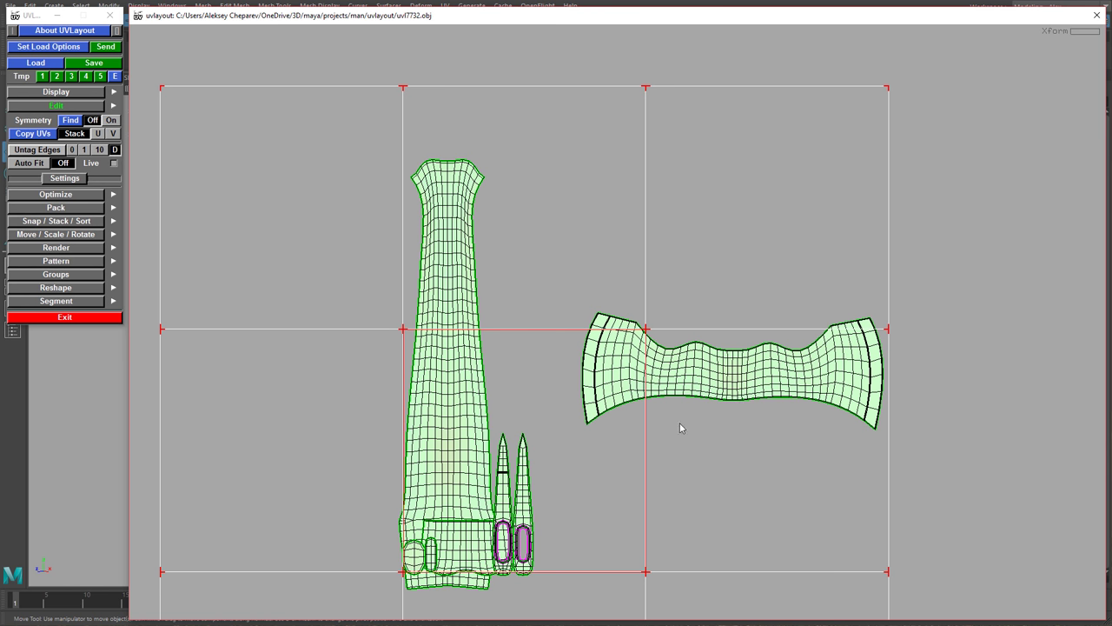
middle_click_drag(529, 489, 680, 507)
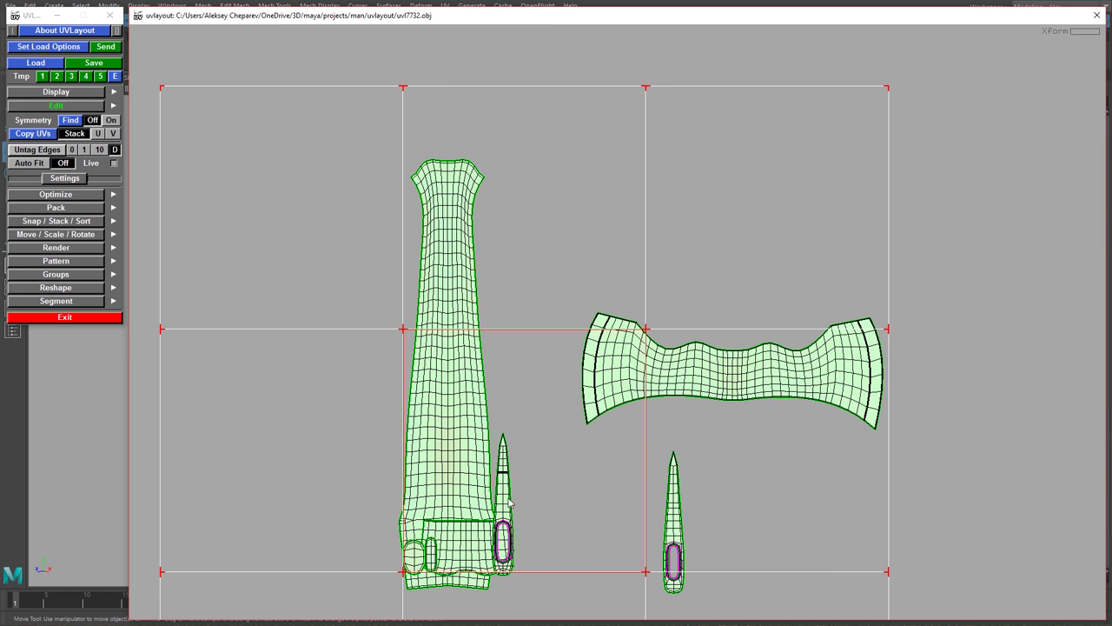
middle_click_drag(505, 501, 613, 504)
middle_click_drag(513, 522, 601, 450)
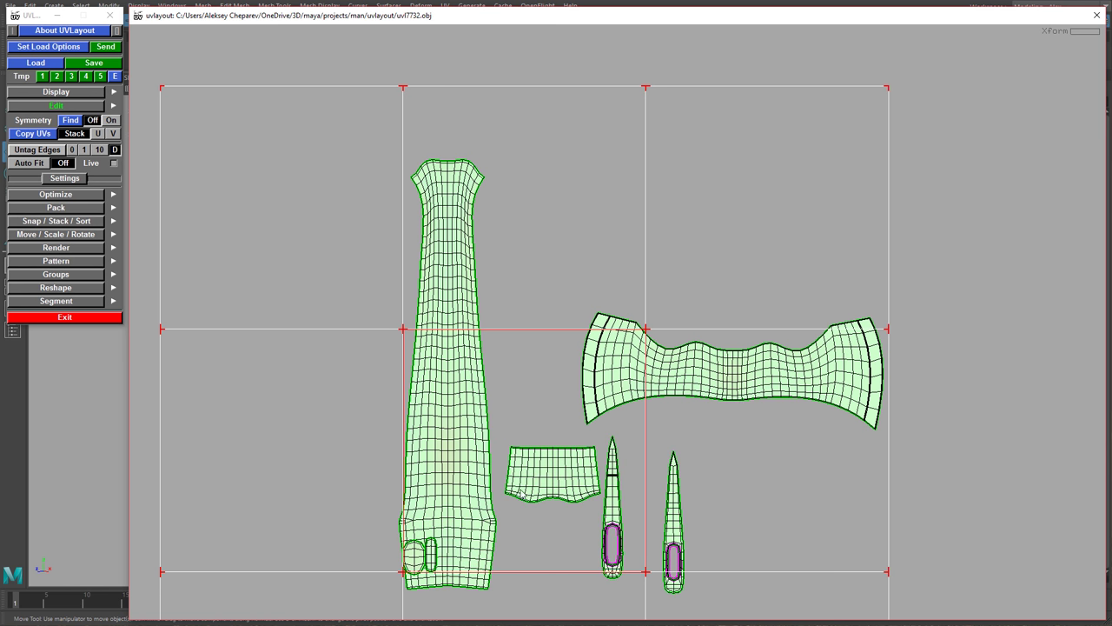
middle_click_drag(430, 559, 532, 523)
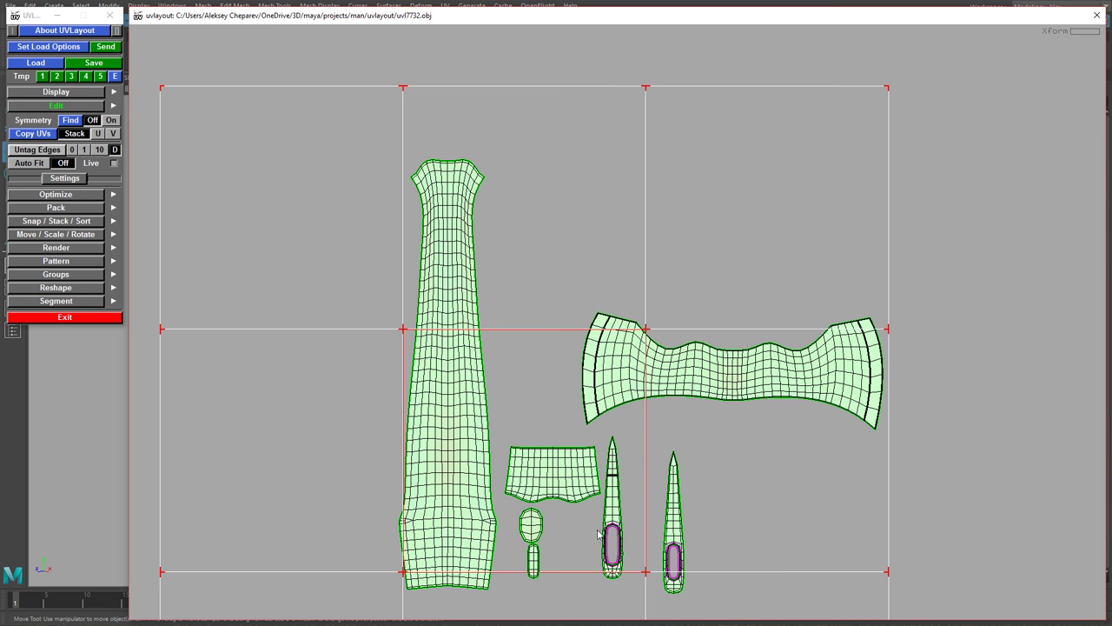
Rotate the broad axe head shell 180 degrees and raise it, and move the wavy-edged panel beyond the narrow strips.
right_click_drag(537, 463, 749, 552)
middle_click_drag(754, 432, 713, 404)
right_click_drag(562, 385, 569, 342)
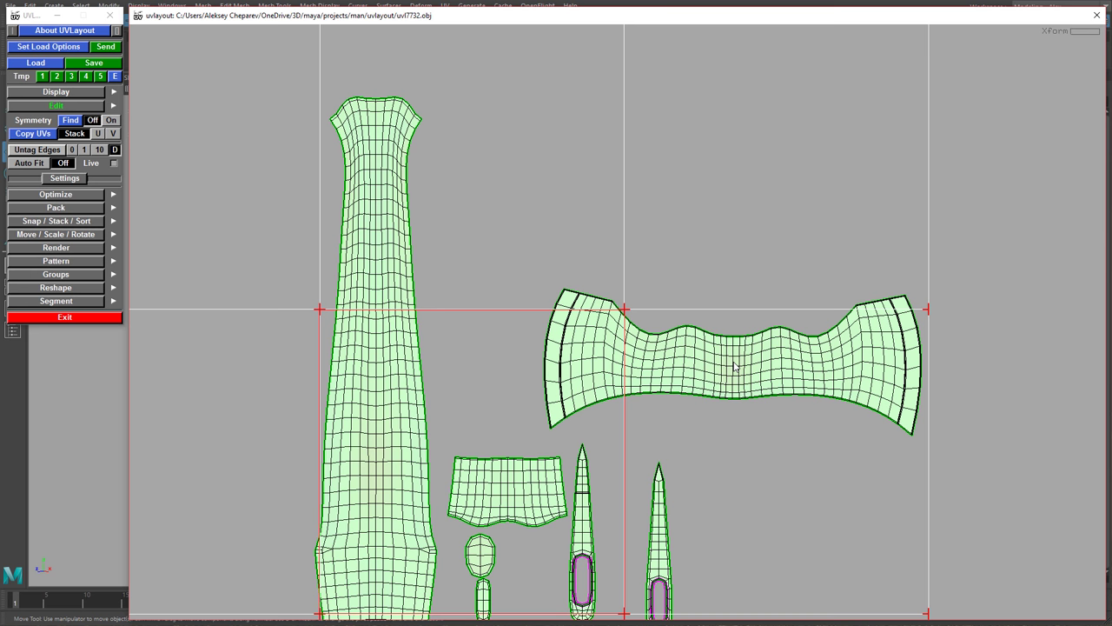
key("4")
key("4")
middle_click_drag(730, 362, 653, 252)
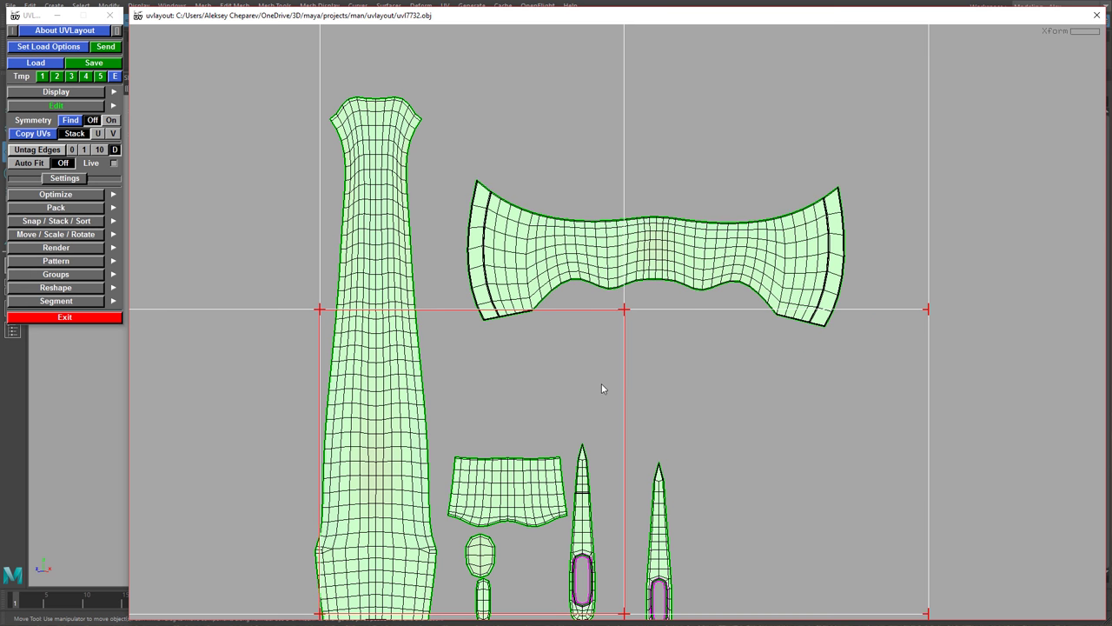
middle_click_drag(602, 385, 643, 332)
middle_click_drag(555, 434, 813, 385)
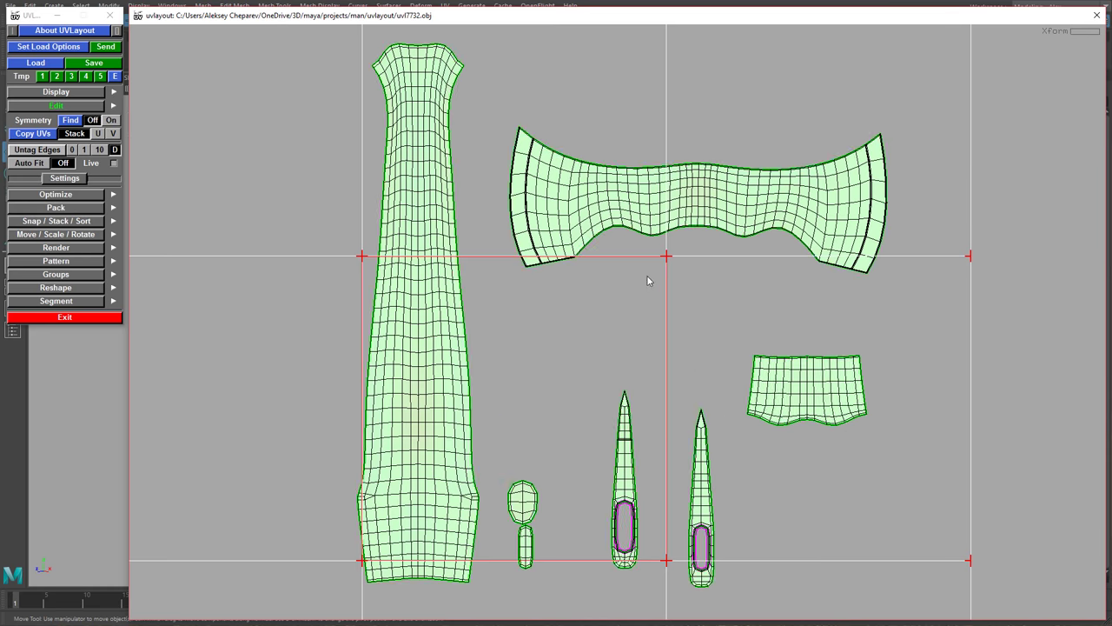
Tag the central crosswise edge line of the axe head shell for straightening, and flatten the shell again.
middle_click_drag(650, 280, 612, 385)
right_click_drag(612, 385, 706, 373)
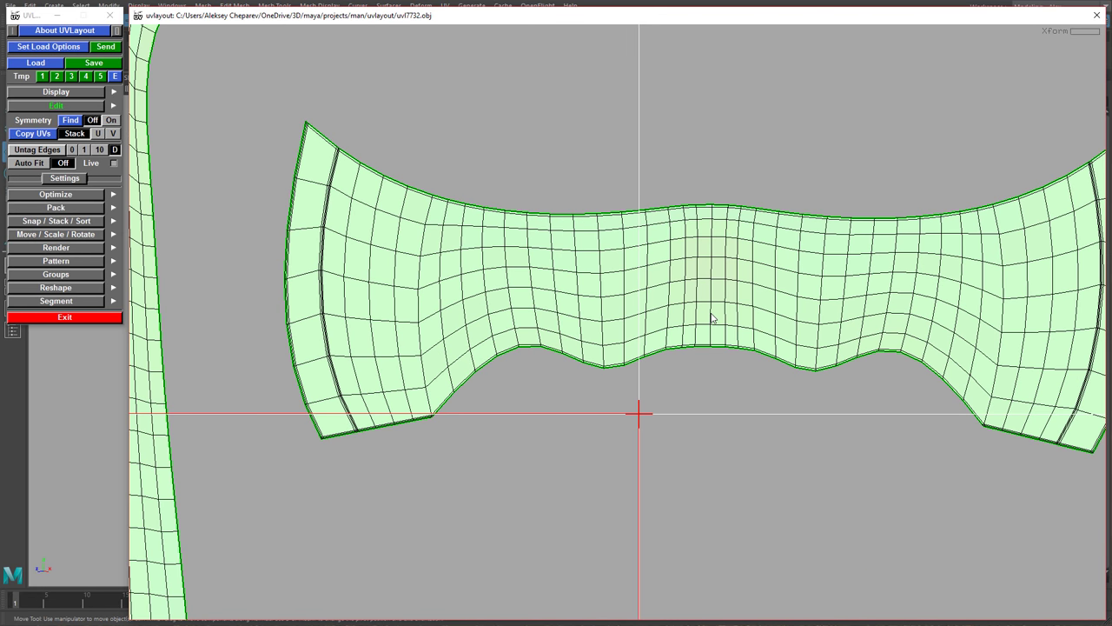
key("t")
key("t")
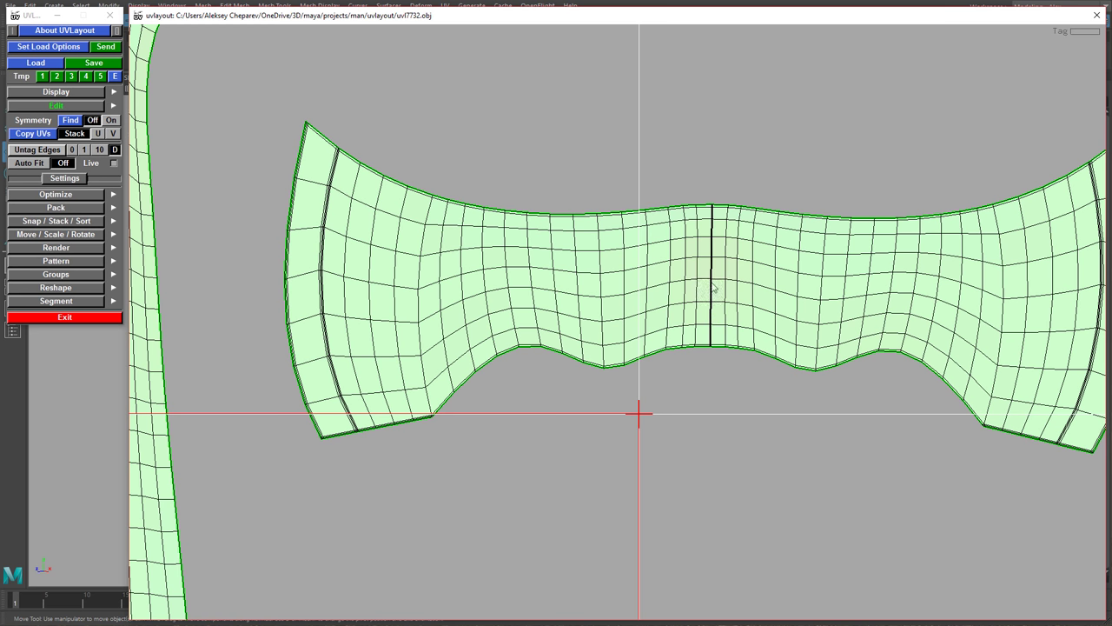
middle_click_drag(714, 276, 685, 287)
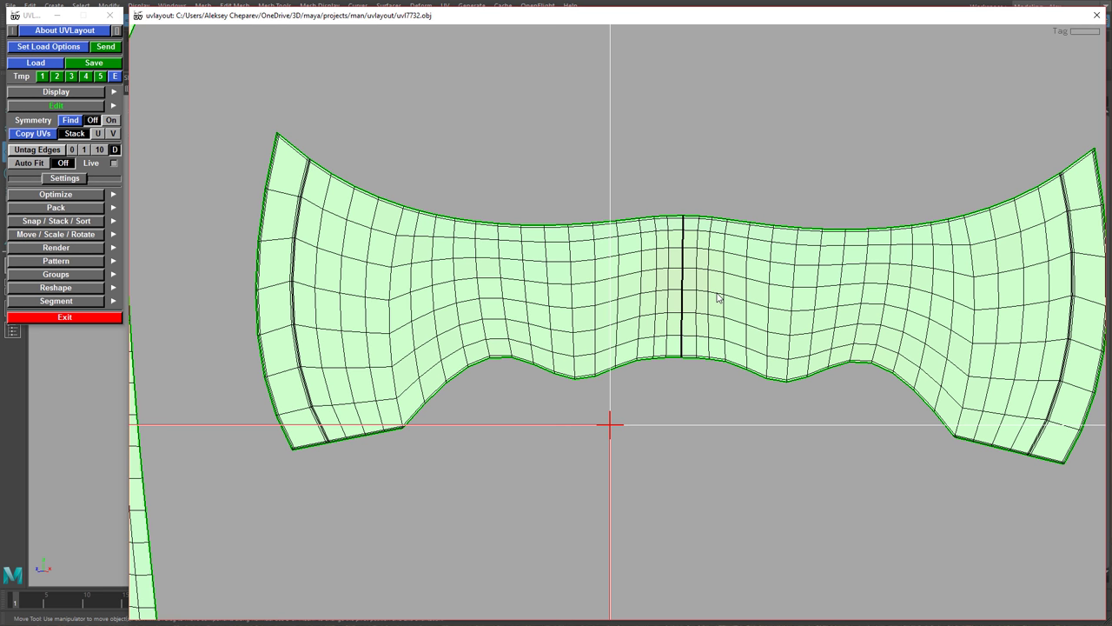
key("f")
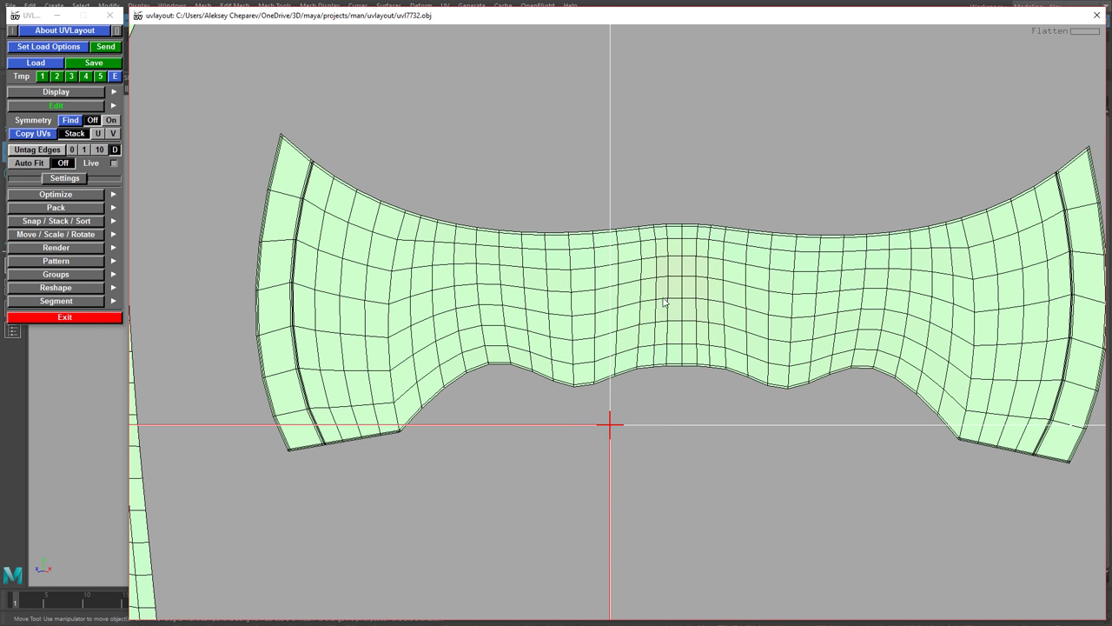
right_click_drag(769, 323, 487, 288)
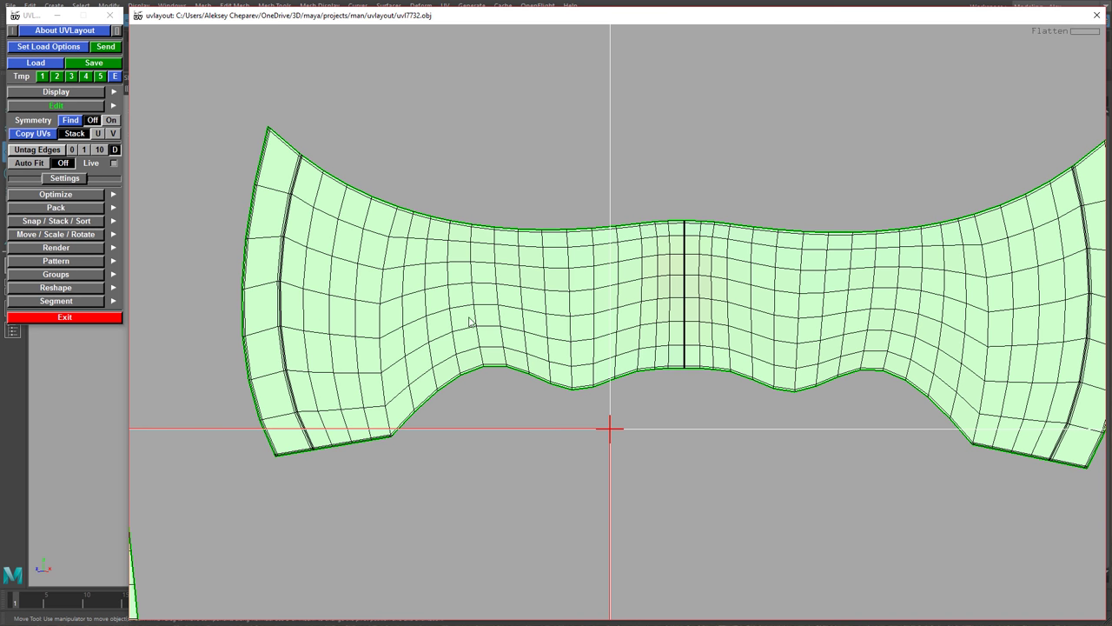
Tag all the crosswise edge lines of the axe head shell, from one blade end to the other, for straightening.
mouse_move(555, 317)
middle_mouse_down()
mouse_move(497, 315)
mouse_move(541, 306)
middle_mouse_up()
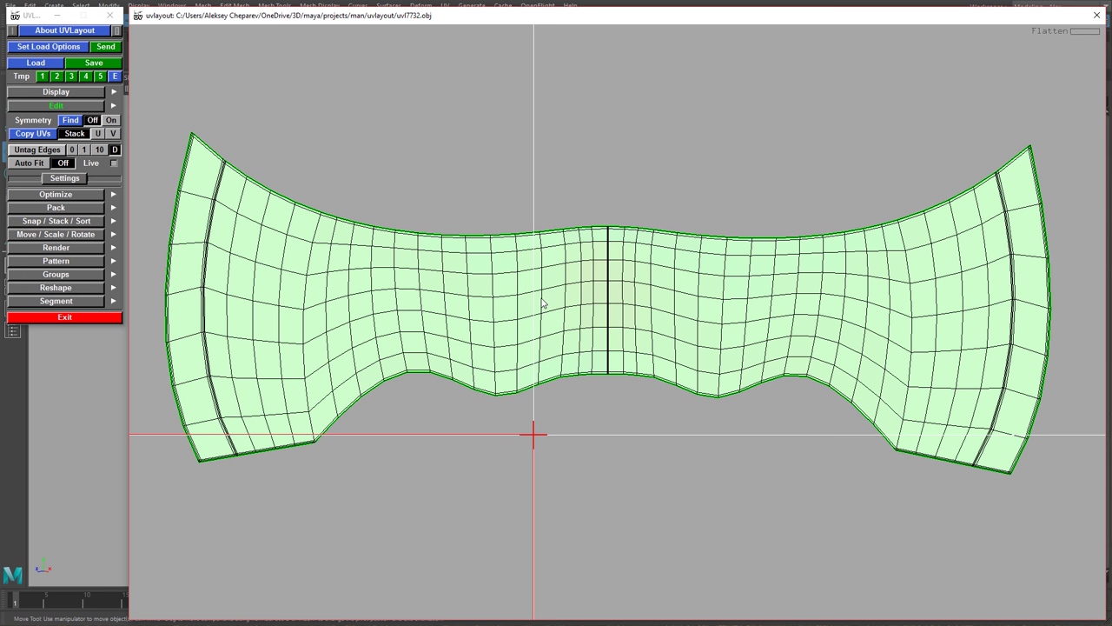
key("shift+t")
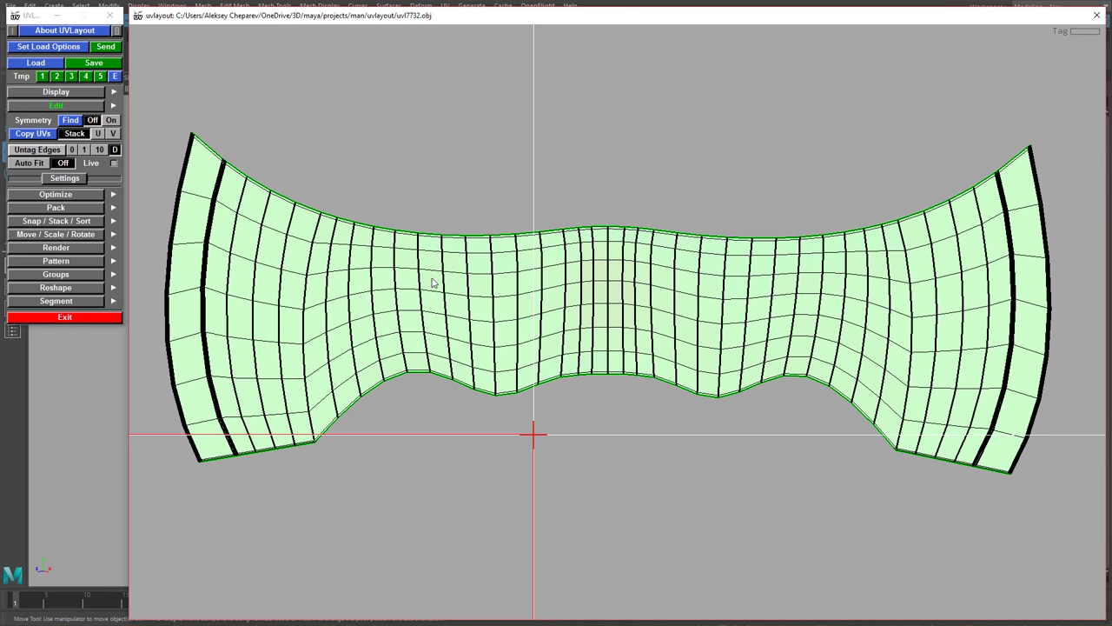
Examine the tagged edge lines along the blade ends, the notched corners and both long borders of the axe head shell.
middle_click_drag(381, 302, 677, 401)
right_click_drag(677, 400, 789, 497)
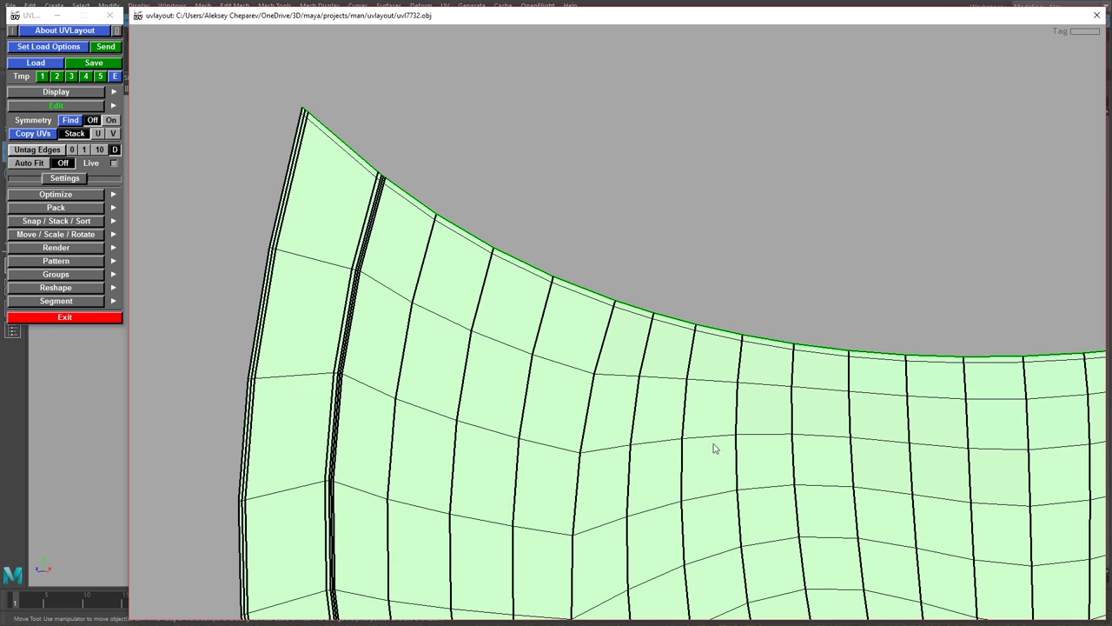
right_click_drag(729, 435, 585, 387)
middle_click_drag(585, 386, 580, 275)
right_click_drag(581, 274, 887, 496)
middle_click_drag(539, 329, 641, 254)
right_click_drag(641, 253, 573, 347)
middle_click_drag(701, 407, 691, 608)
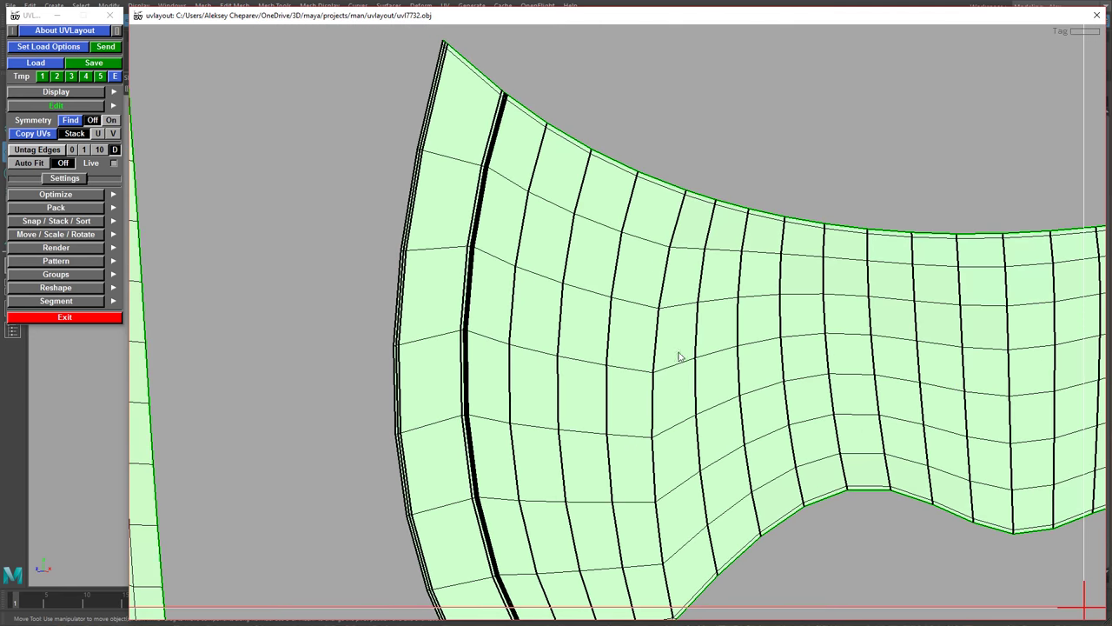
middle_click_drag(680, 352, 635, 153)
right_click_drag(635, 153, 863, 513)
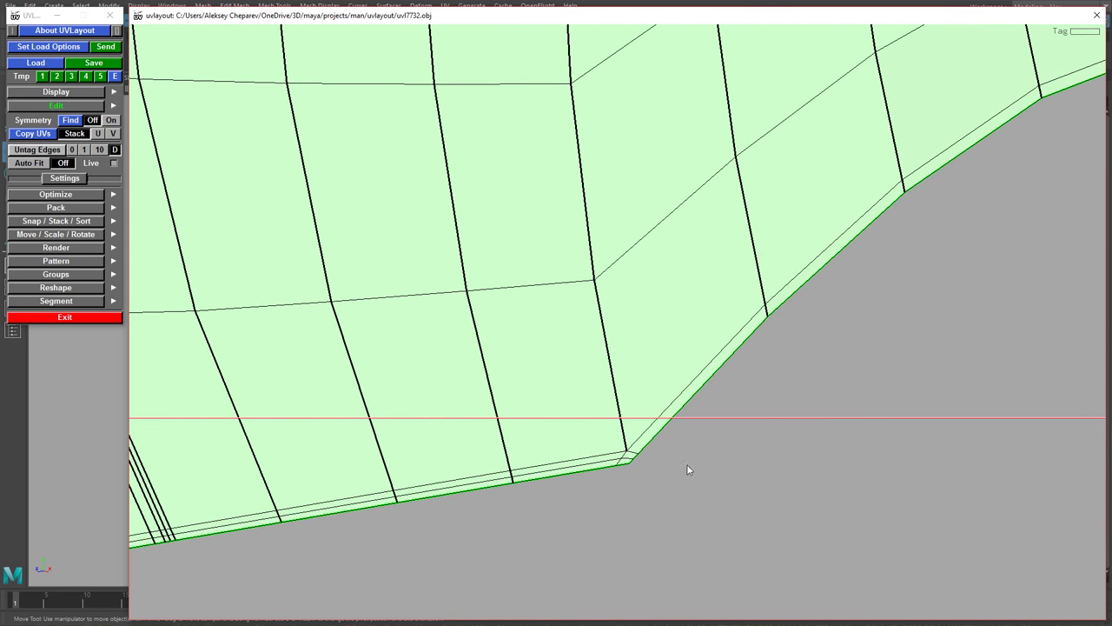
right_click_drag(687, 465, 480, 410)
middle_click_drag(781, 408, 367, 436)
middle_click_drag(738, 361, 285, 457)
middle_click_drag(741, 389, 285, 403)
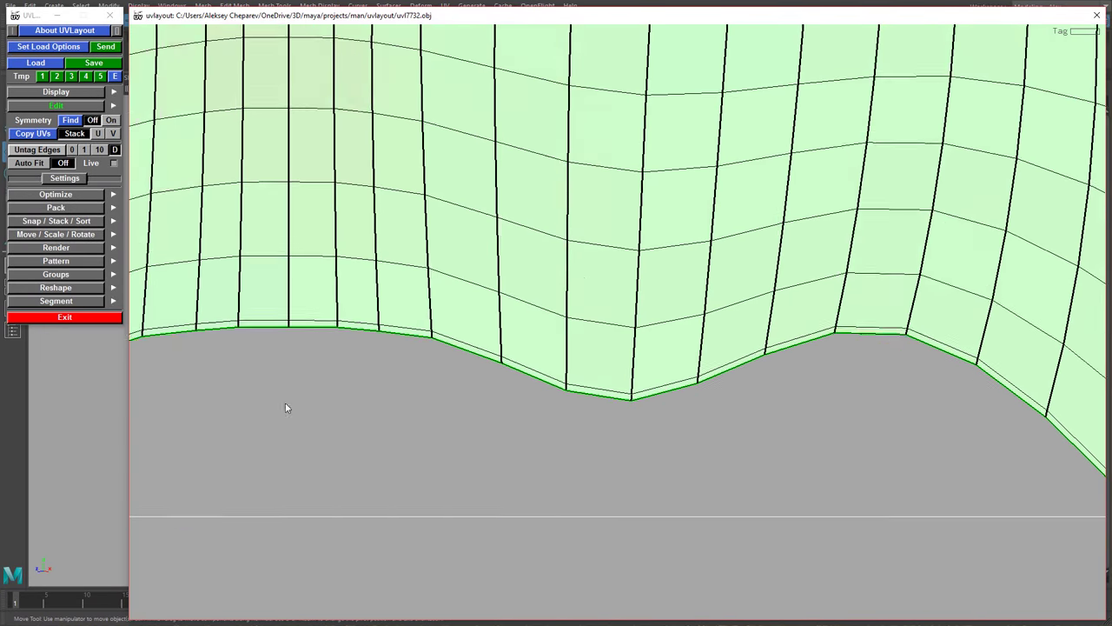
middle_click_drag(848, 462, 429, 386)
middle_click_drag(604, 443, 466, 346)
mouse_move(762, 514)
right_mouse_down()
mouse_move(852, 523)
mouse_move(673, 373)
right_mouse_up()
middle_click_drag(549, 300, 792, 447)
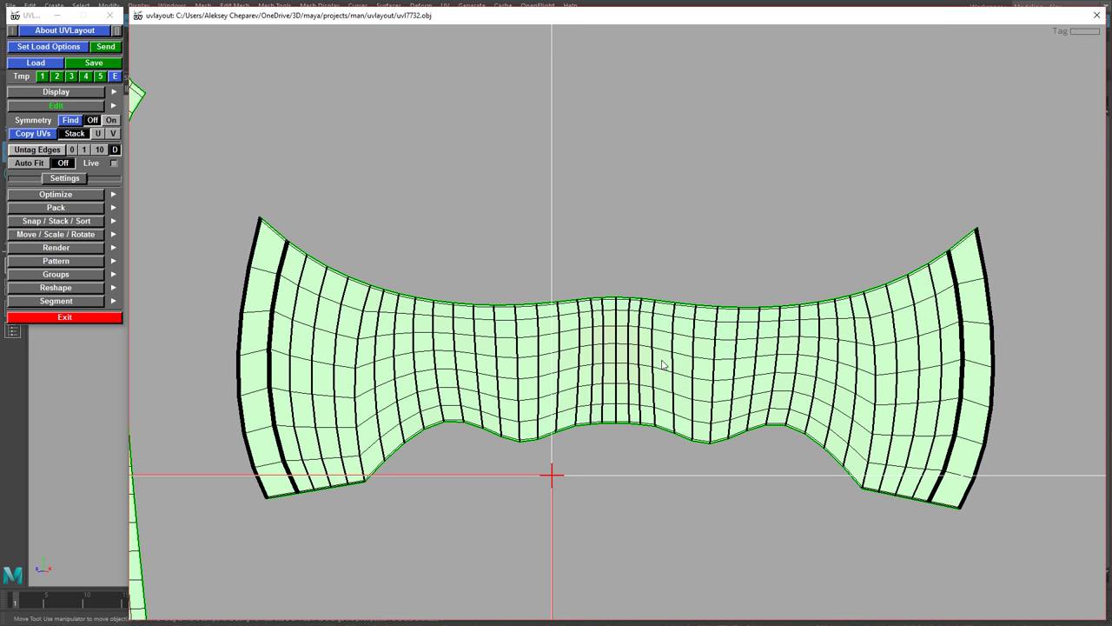
Flatten the axe head shell with all the tagged crosswise edge lines straightened, and inspect the distortion near one blade end.
key("f")
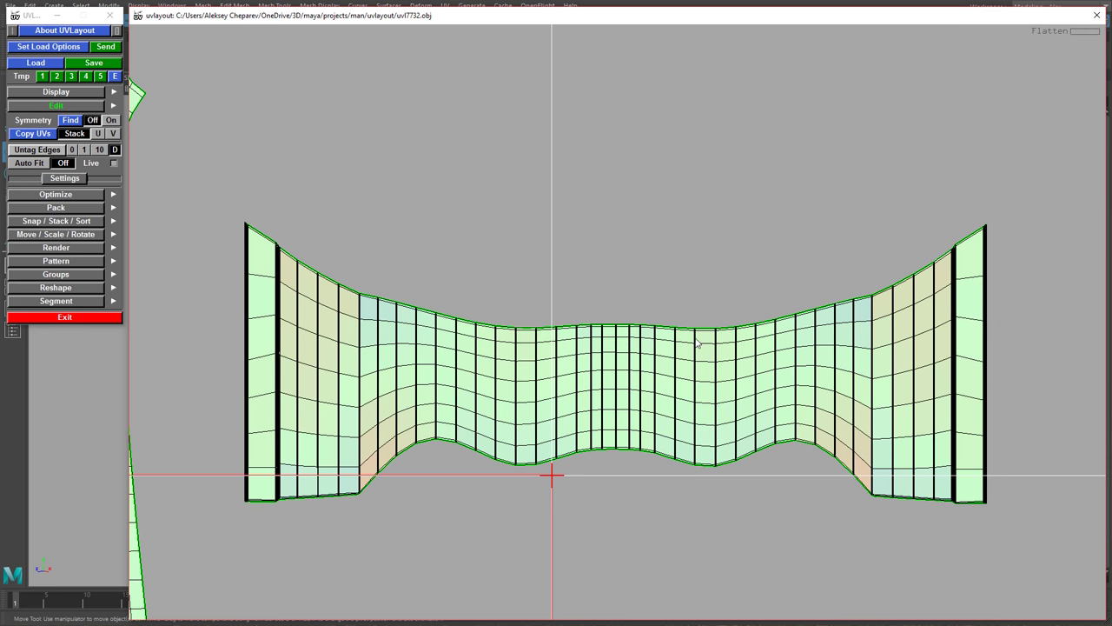
middle_click_drag(434, 381, 552, 366)
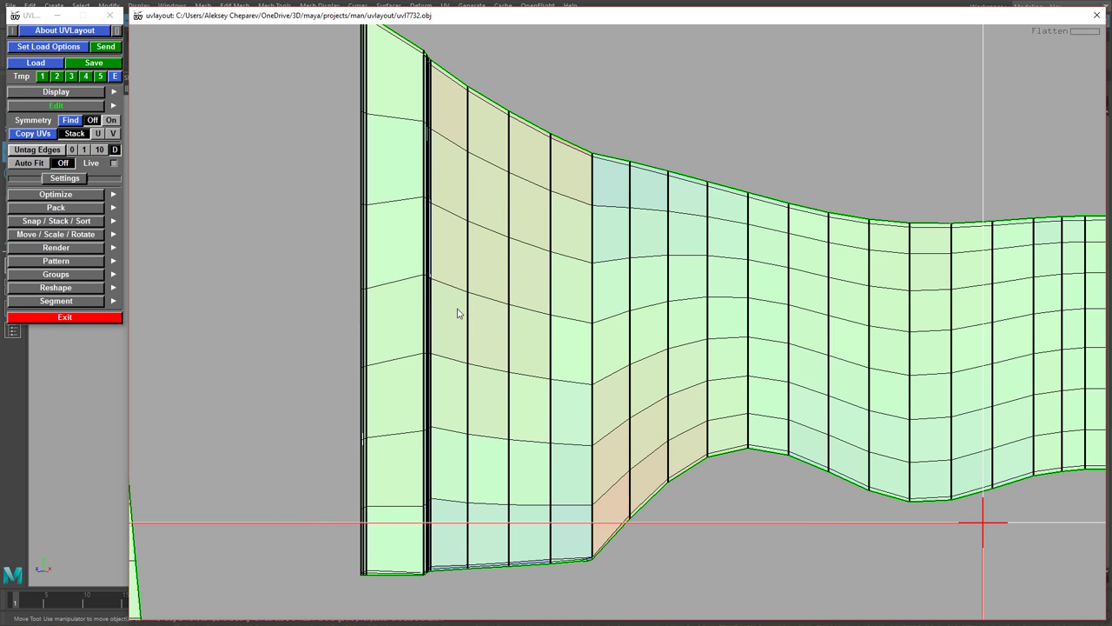
middle_click_drag(459, 313, 551, 402)
right_click_drag(472, 336, 982, 604)
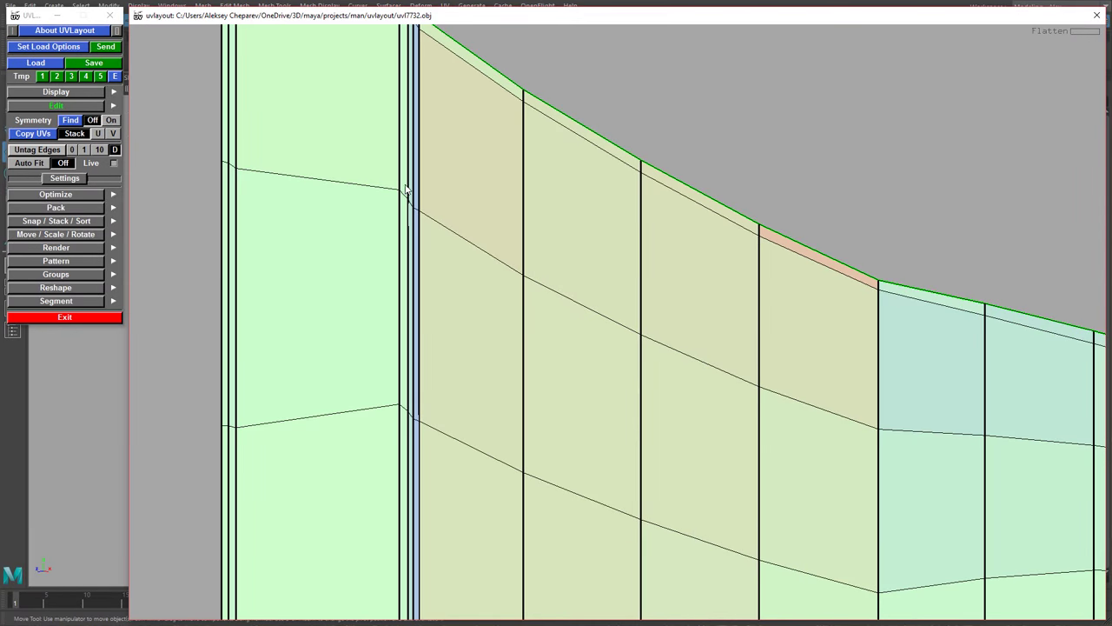
Examine the stretched areas along the upper border of the axe head shell, from the blade end towards the middle.
right_click_drag(685, 407, 561, 333)
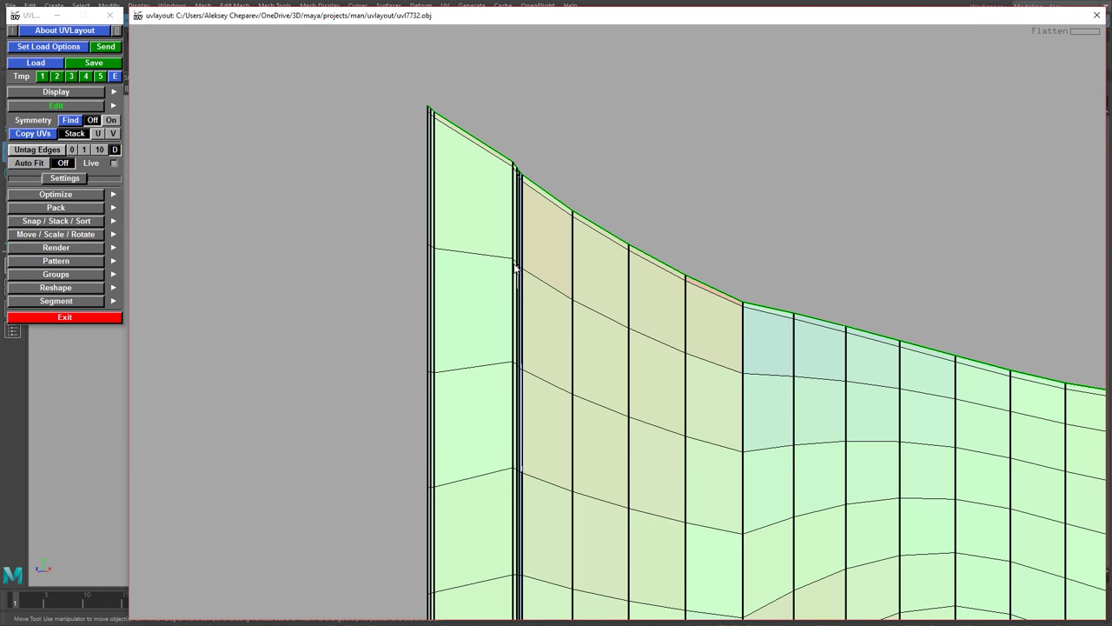
middle_click_drag(498, 257, 463, 307)
right_click_drag(463, 307, 703, 393)
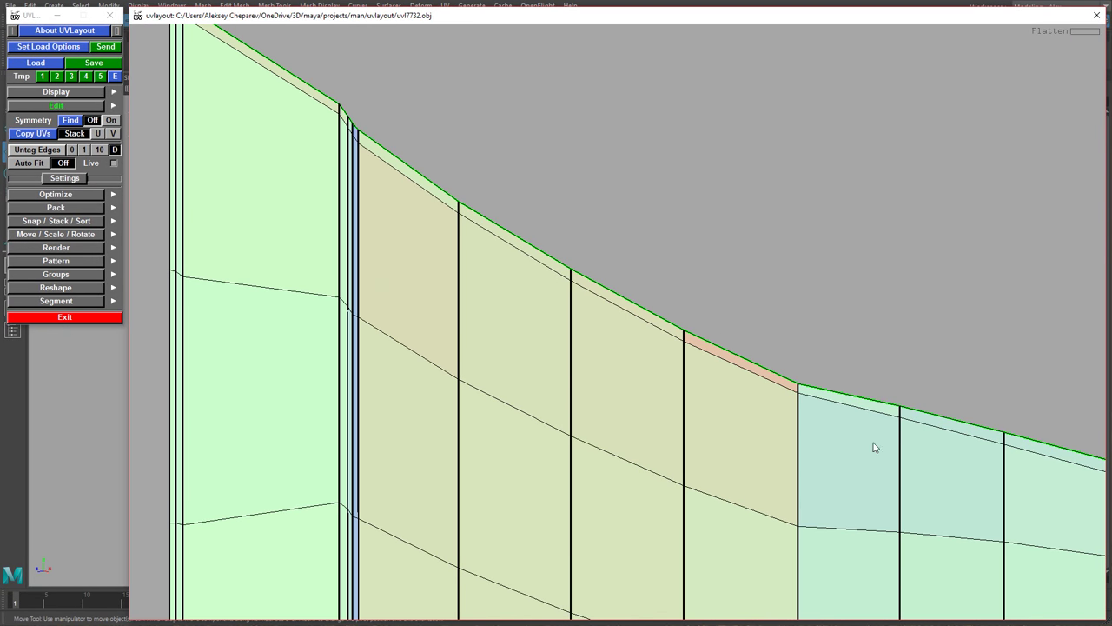
right_click_drag(873, 442, 747, 382)
middle_click_drag(792, 377, 661, 336)
right_click_drag(660, 336, 562, 307)
middle_click_drag(724, 356, 678, 345)
right_click_drag(682, 345, 806, 389)
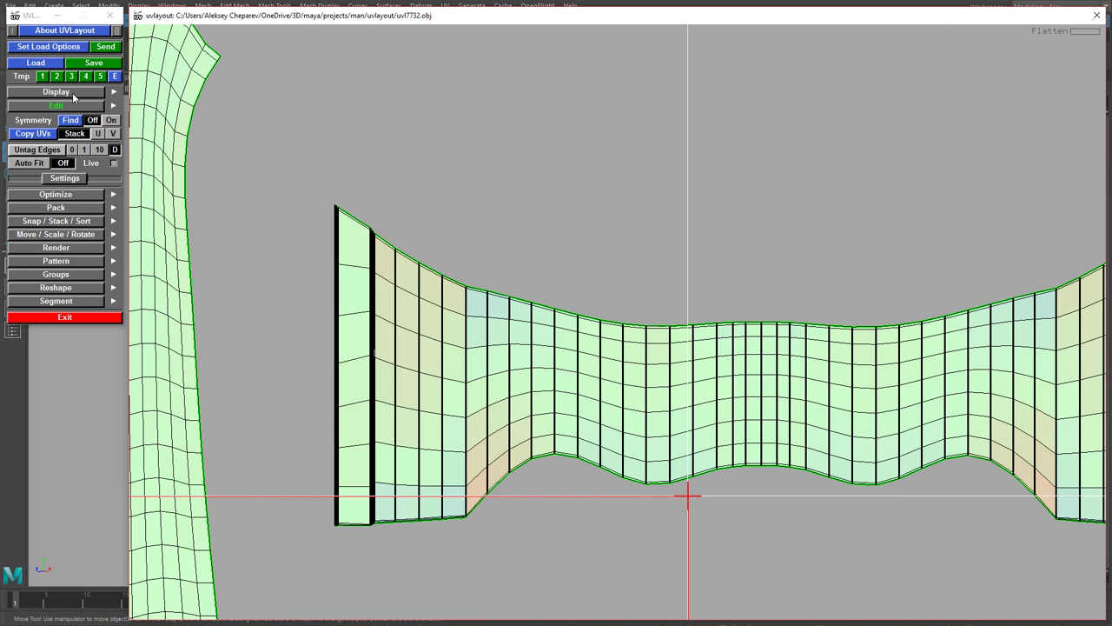
Establish symmetry on the axe head shell, using an edge of its central crosswise line as the mirror axis.
left_click(69, 121)
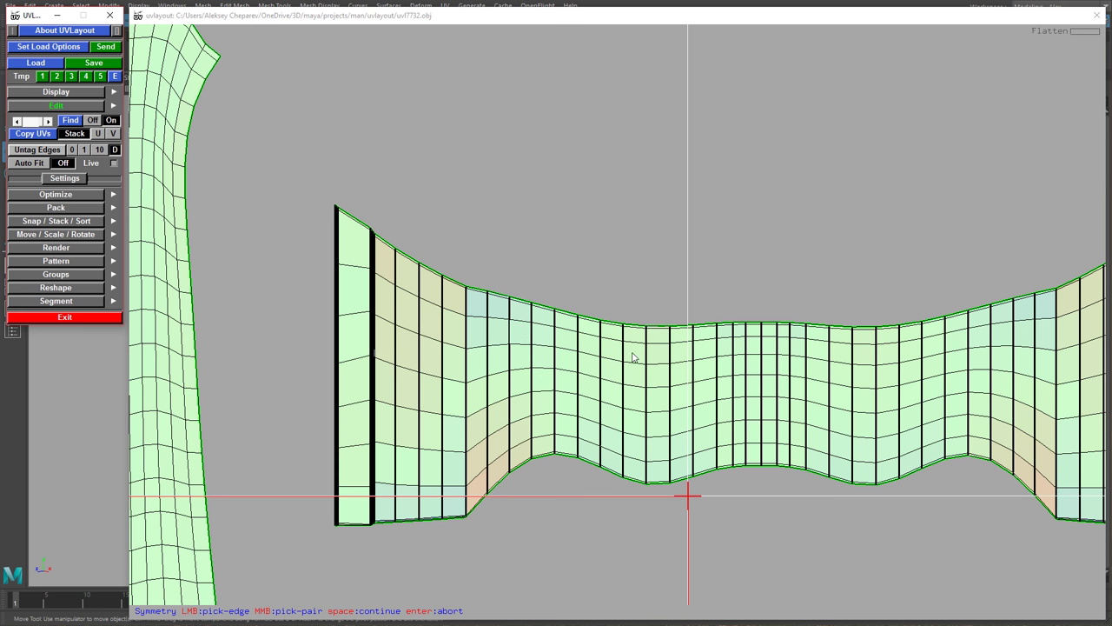
left_click(761, 389)
middle_click_drag(687, 406, 440, 290)
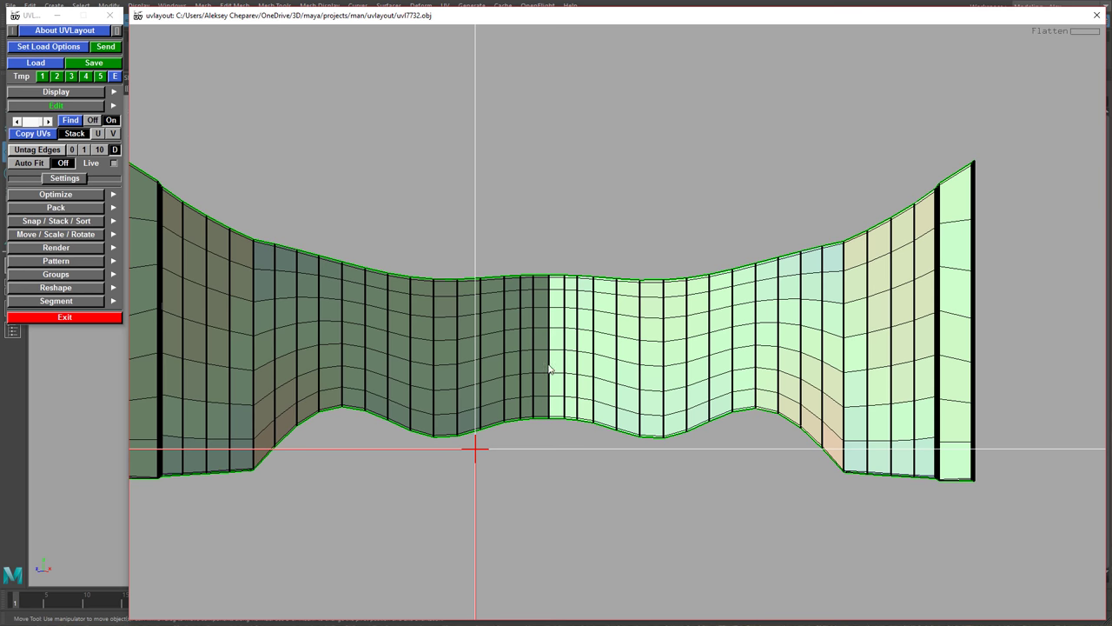
Examine the lower and upper borders at the blade end of the axe head shell's active, unshaded half.
middle_click_drag(650, 369, 418, 289)
right_click_drag(495, 315, 1051, 556)
middle_click_drag(843, 446, 657, 284)
right_click_drag(656, 355, 1008, 547)
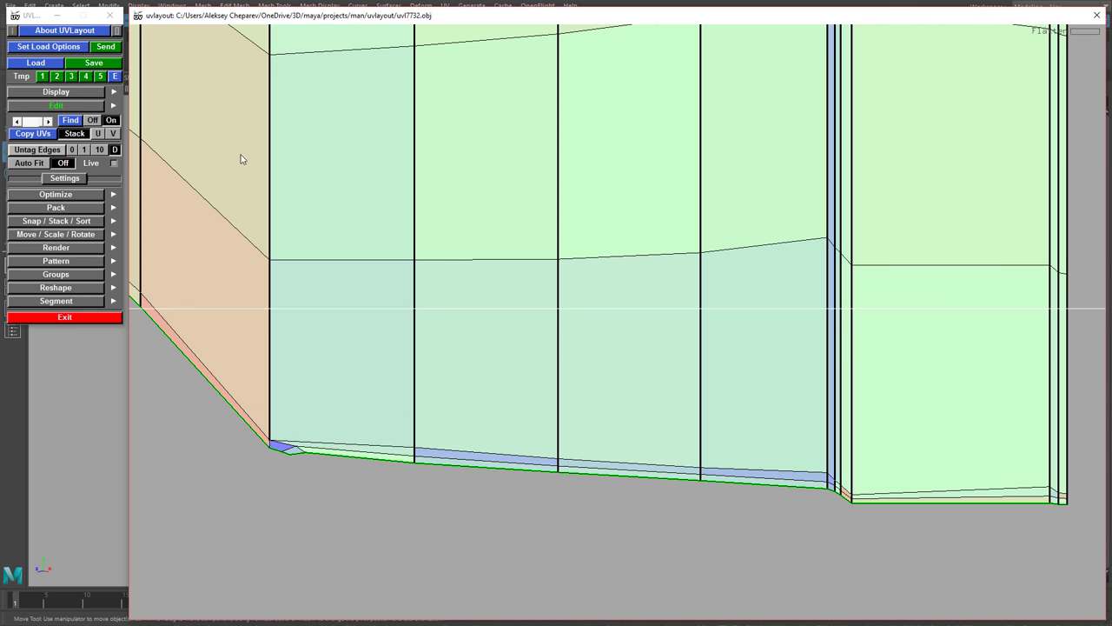
right_click_drag(580, 254, 198, 93)
right_click_drag(609, 212, 425, 108)
middle_click_drag(526, 69, 537, 274)
right_click_drag(537, 273, 619, 310)
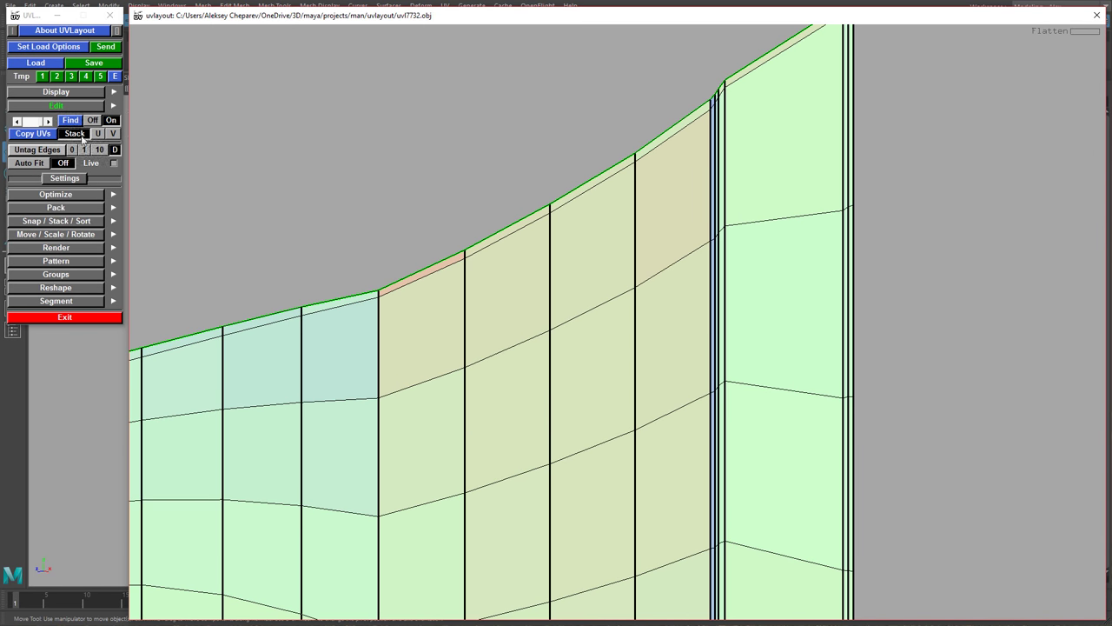
middle_click_drag(684, 221, 587, 330)
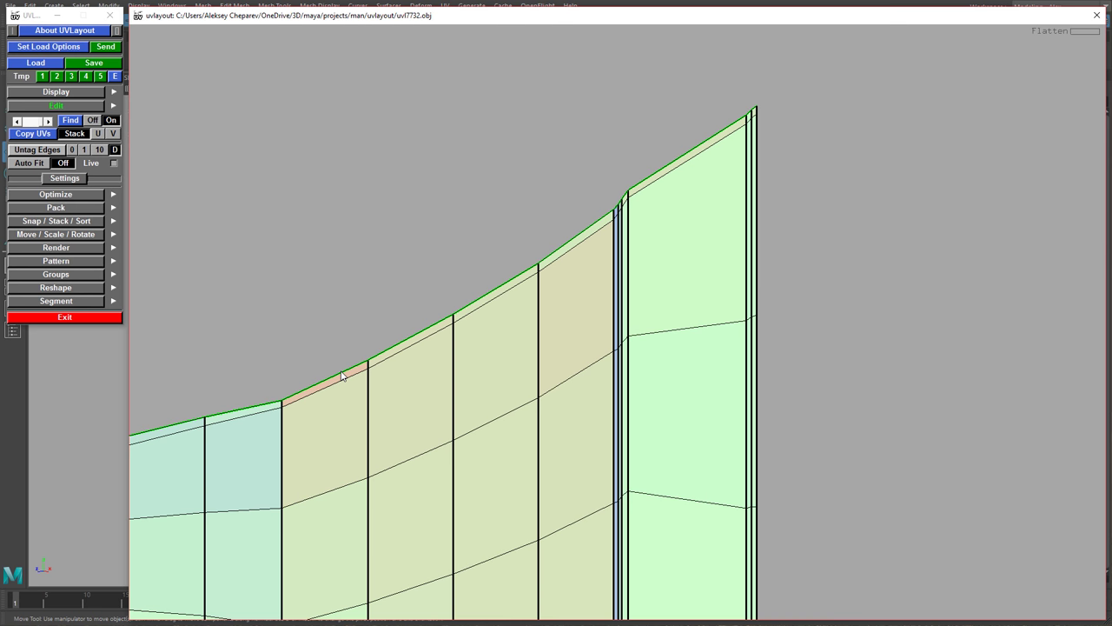
Tag the upper border edges at the blade end for straightening, mark a bend point at the notch, and flatten the shell.
key("t")
middle_click_drag(648, 197, 592, 302)
right_click_drag(591, 302, 825, 434)
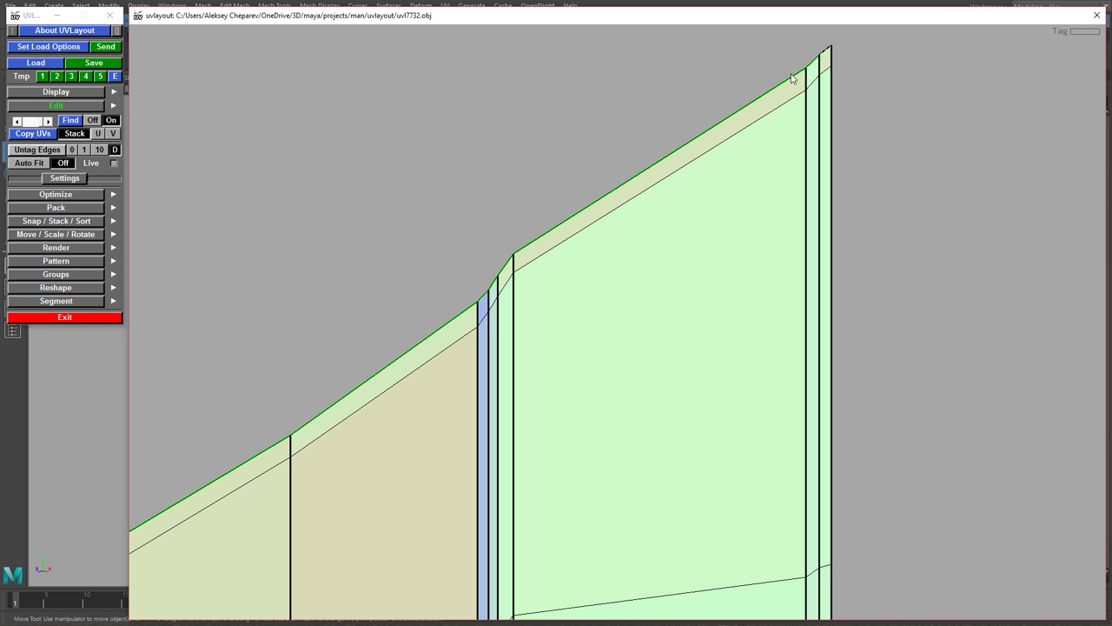
key("c")
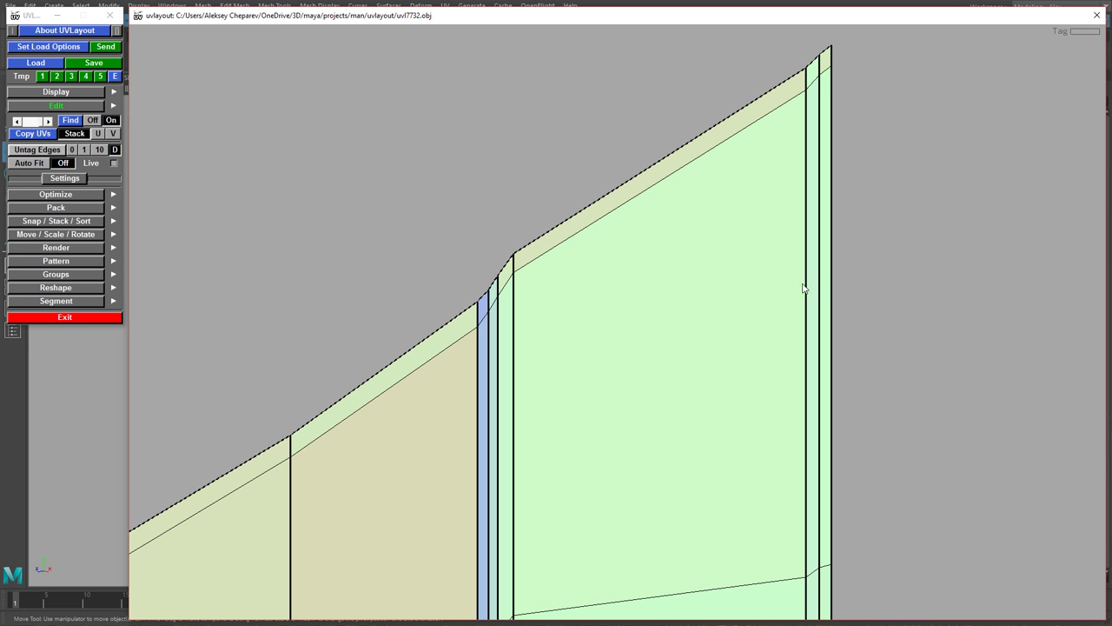
right_click_drag(738, 288, 578, 283)
right_click_drag(673, 339, 861, 412)
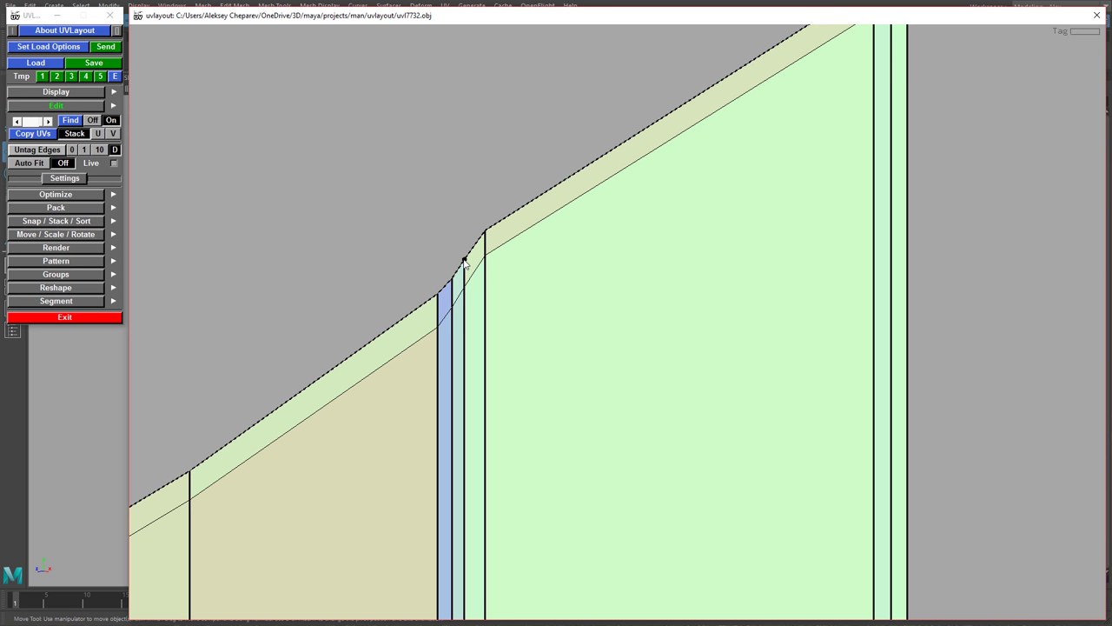
right_click_drag(615, 302, 391, 288)
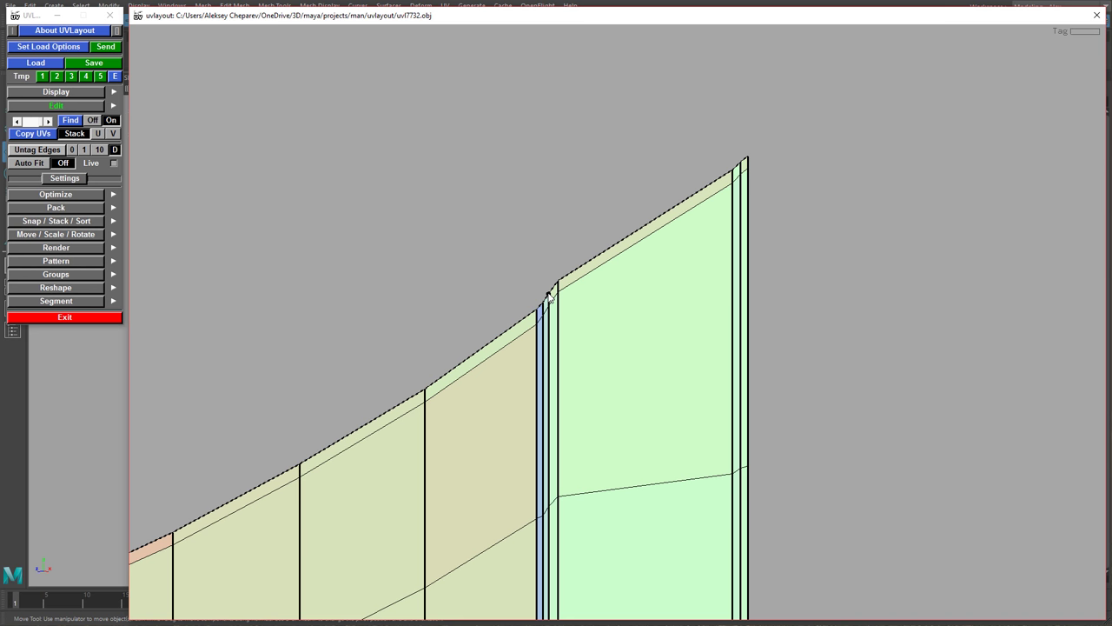
key("f")
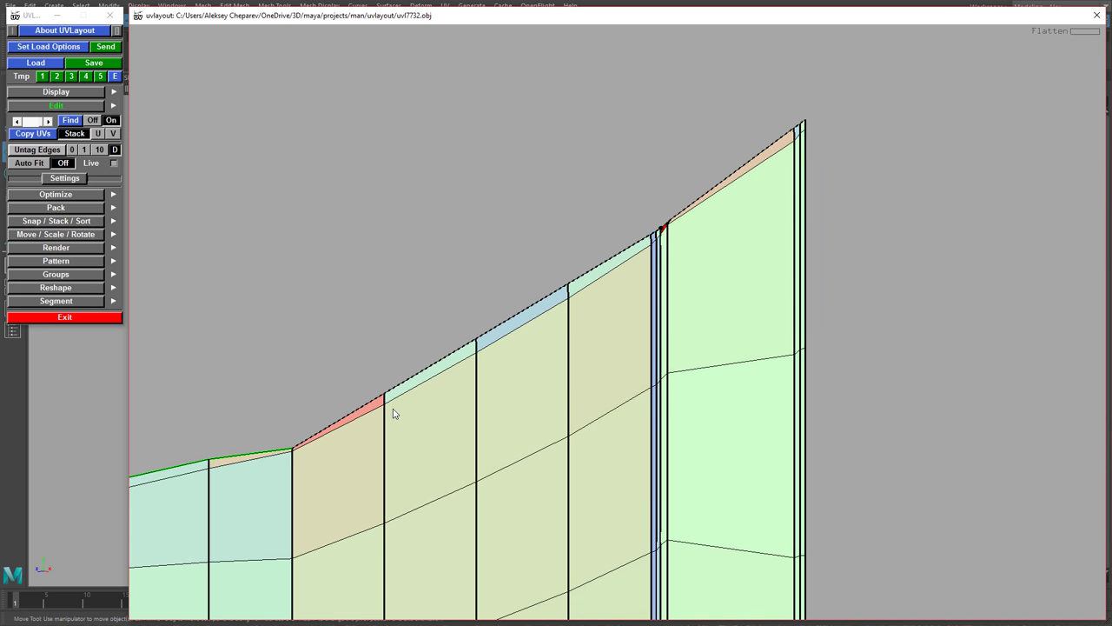
Tag the edge line just inside the upper border at the blade end, mark its bend point at the notch, and reflatten.
key("t")
middle_click_drag(715, 219, 576, 391)
right_click_drag(576, 391, 1024, 500)
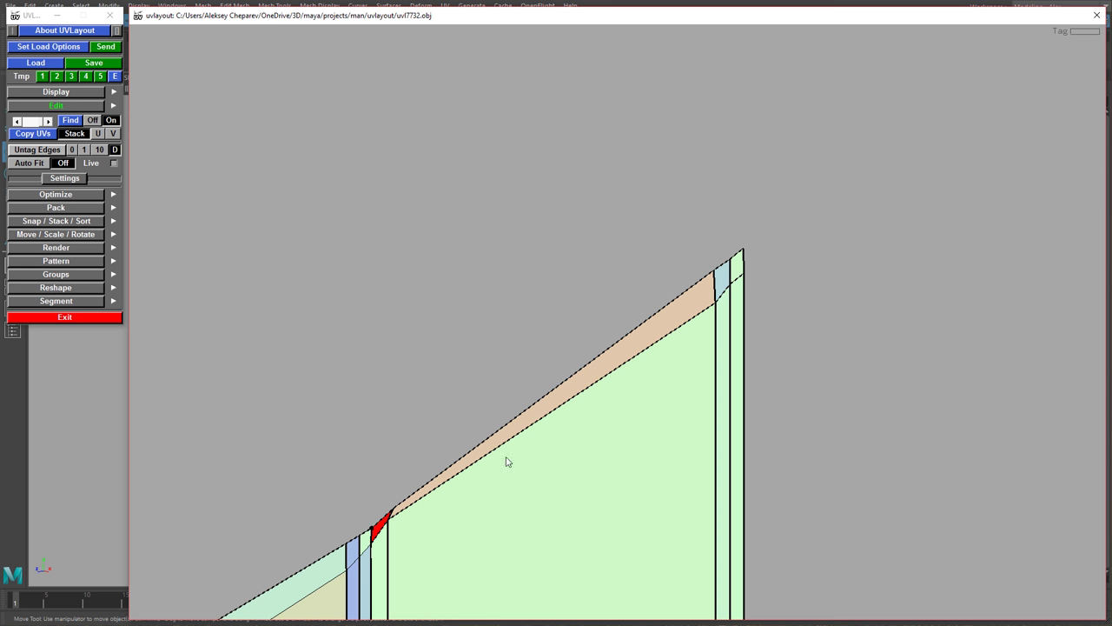
middle_click_drag(508, 460, 562, 423)
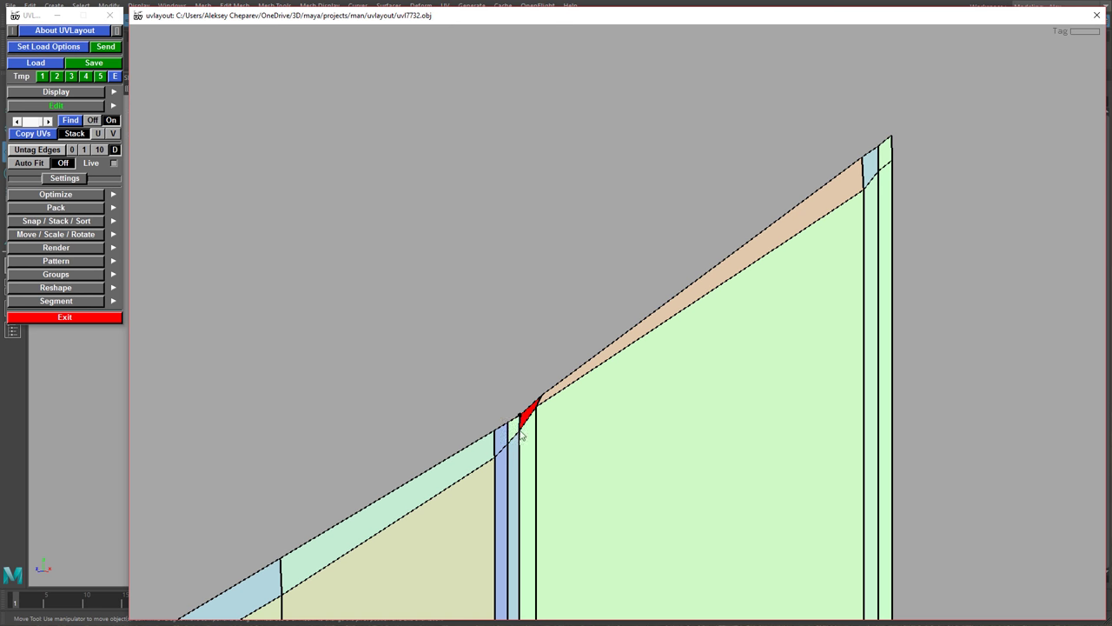
right_click_drag(711, 486, 583, 318)
middle_click_drag(583, 318, 625, 262)
key("f")
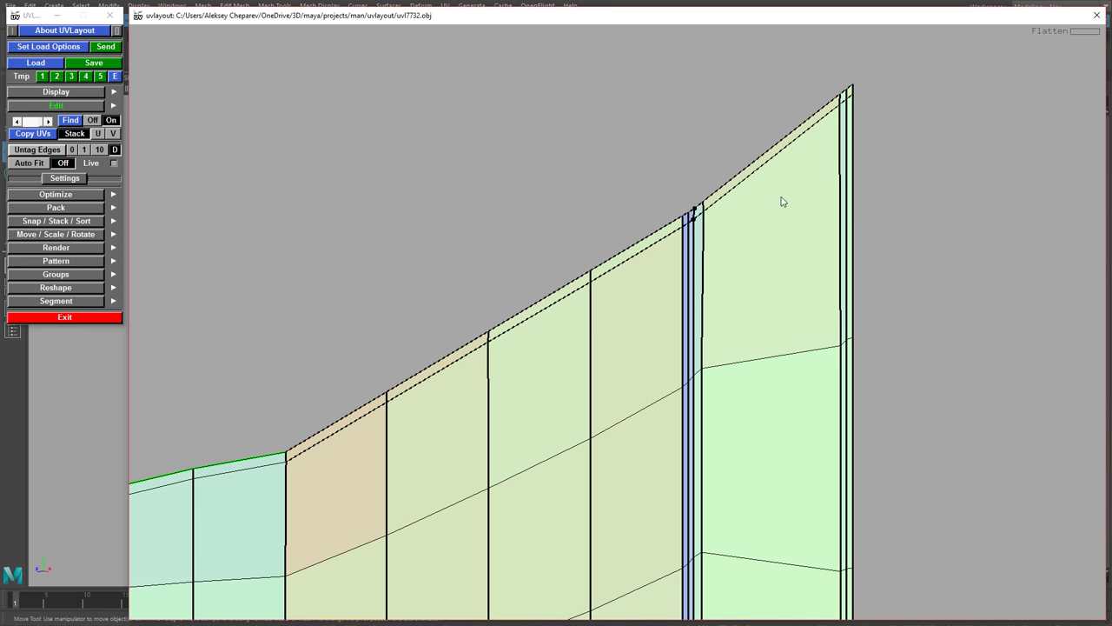
Tag the lower border edges at the blade end for straightening, mark a bend point at the notch, and flatten the shell.
right_click_drag(733, 341, 563, 423)
middle_click_drag(563, 423, 607, 219)
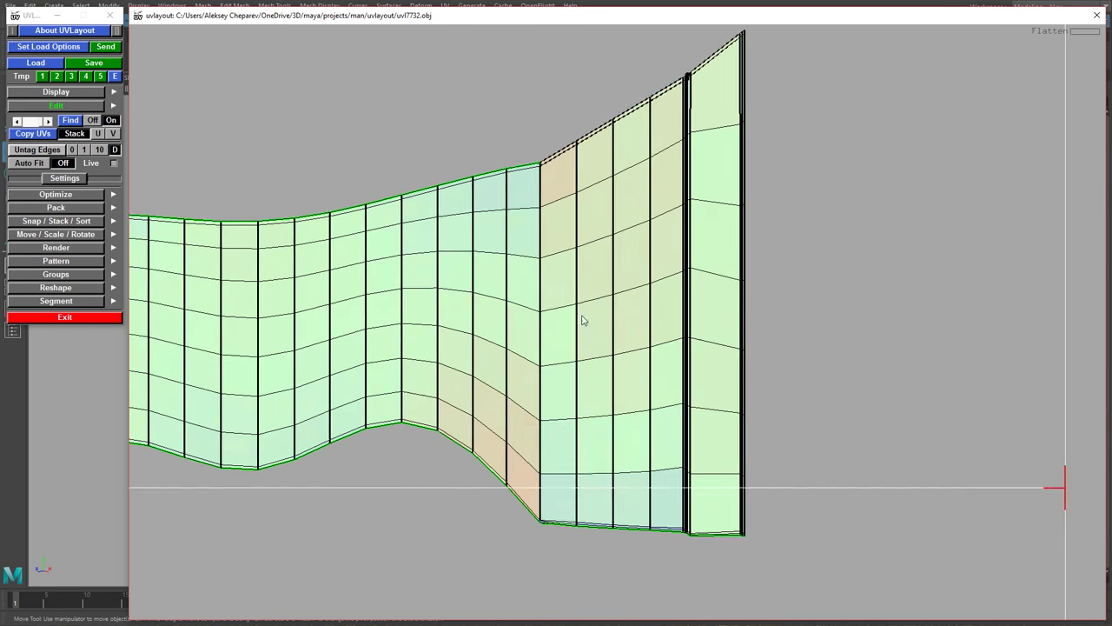
middle_click_drag(582, 317, 561, 172)
right_click_drag(695, 313, 893, 513)
middle_click_drag(893, 512, 859, 434)
right_click_drag(730, 373, 827, 423)
middle_click_drag(428, 377, 550, 324)
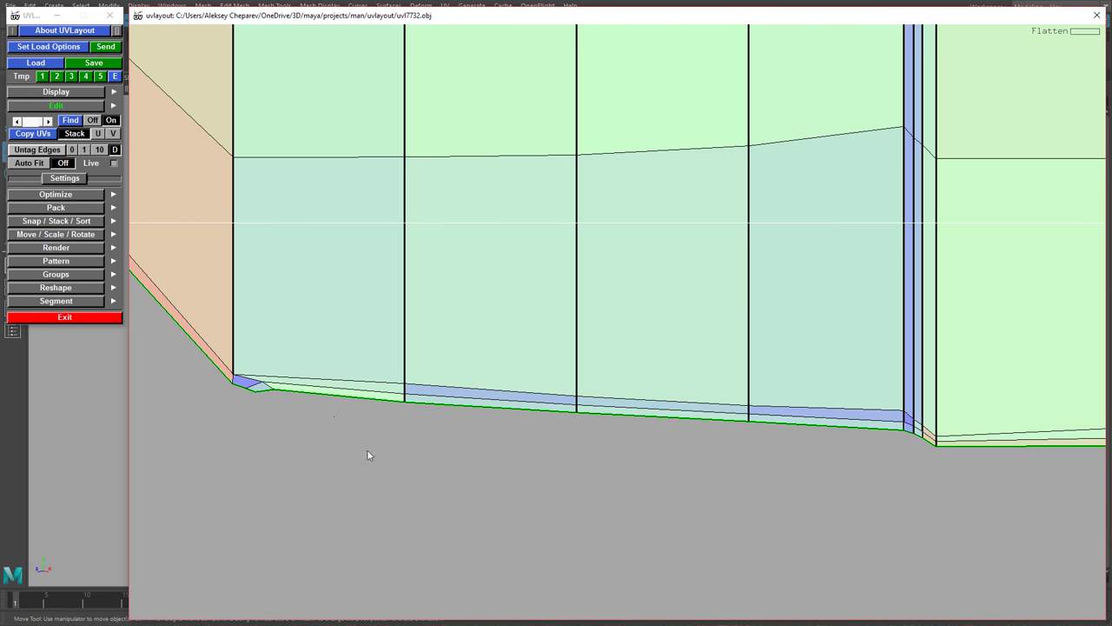
key("s")
middle_click_drag(712, 466, 292, 470)
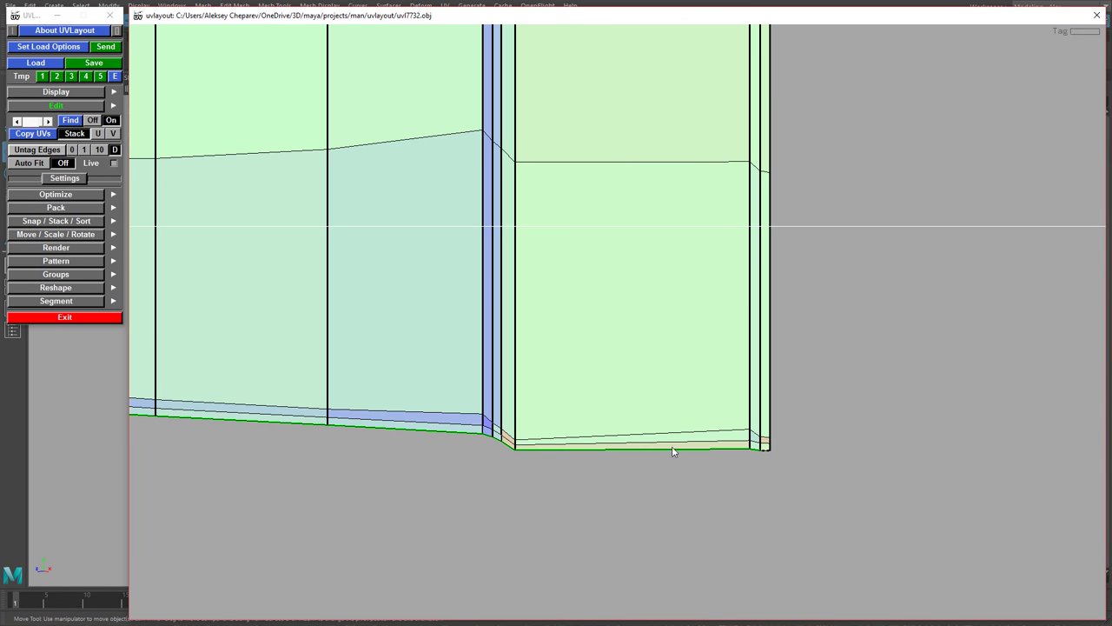
key("s")
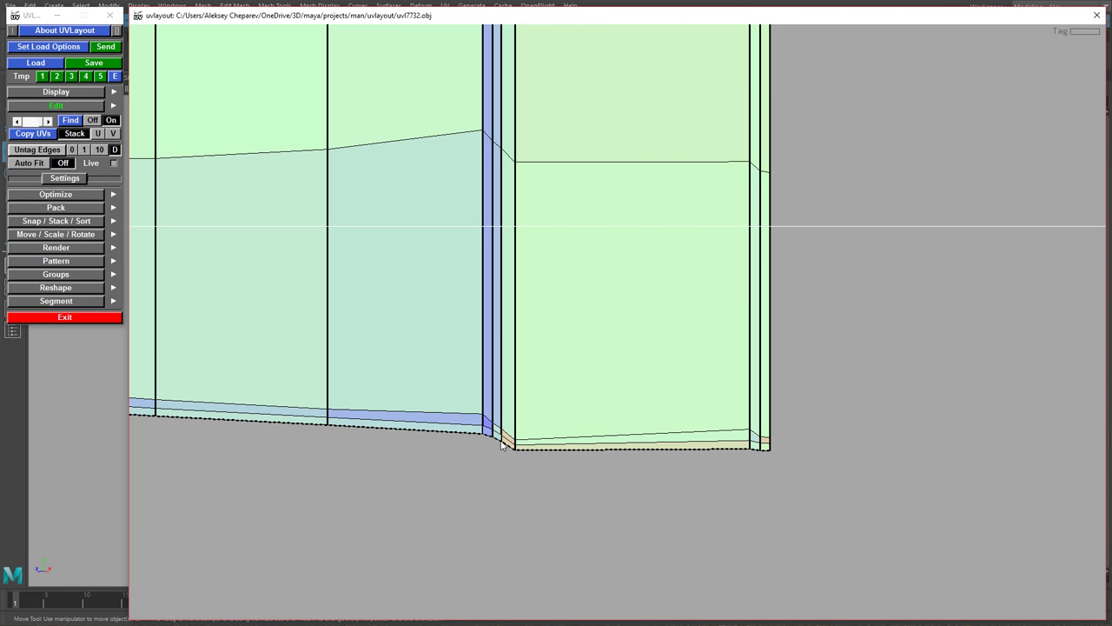
key("f")
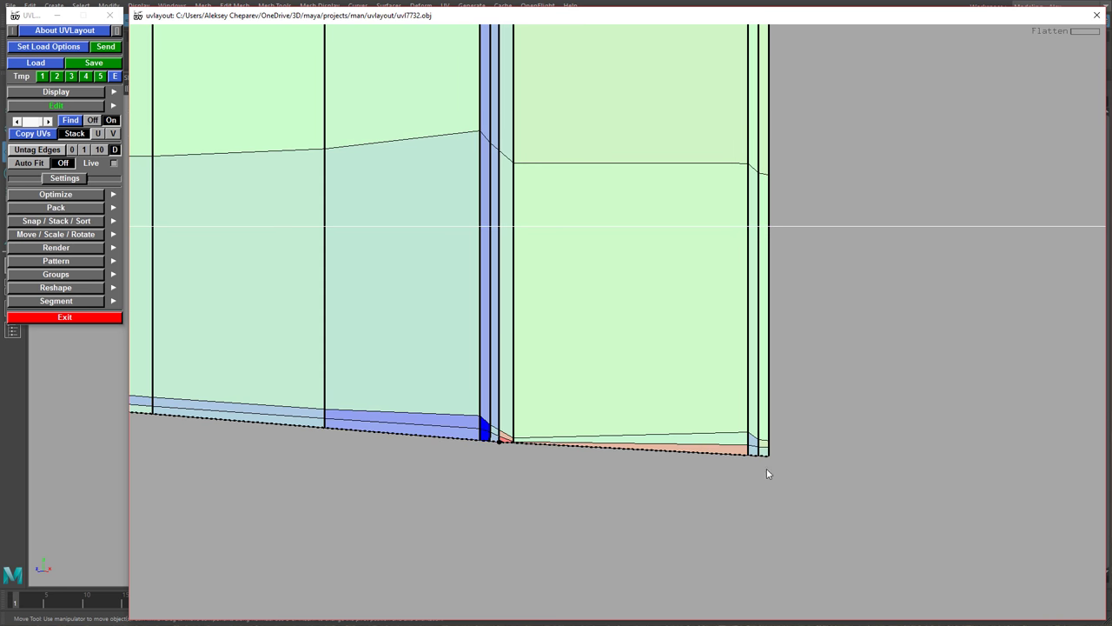
Tag the inner line of the narrow strip along the lower border, mark its bend point at the notch, and reflatten.
middle_click_drag(605, 467, 999, 487)
middle_click_drag(331, 444, 620, 463)
key("t")
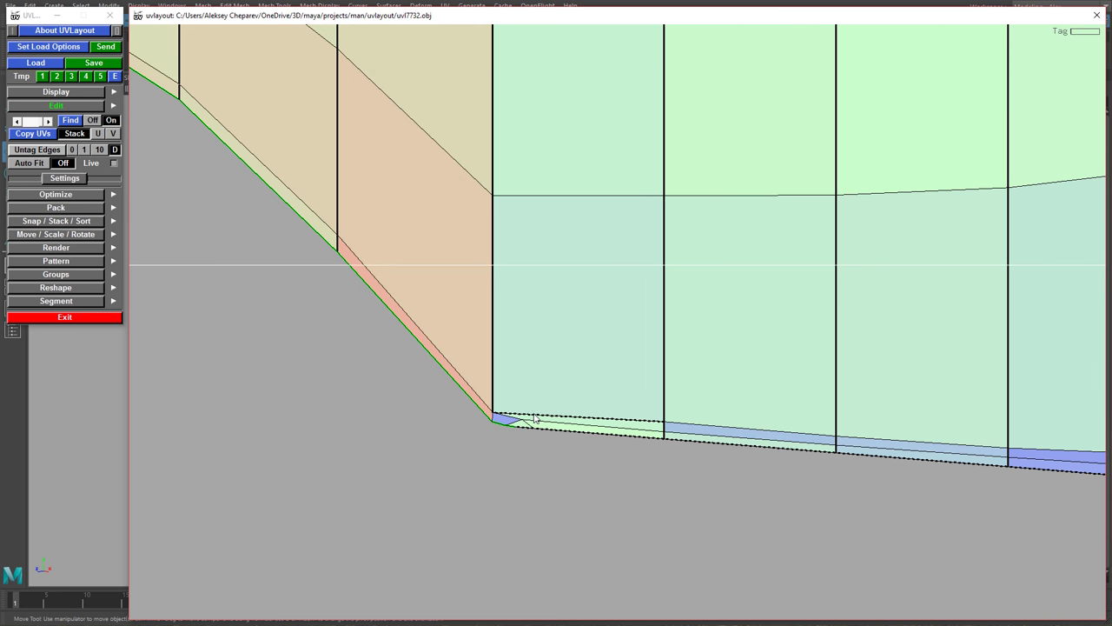
middle_click_drag(963, 495, 675, 459)
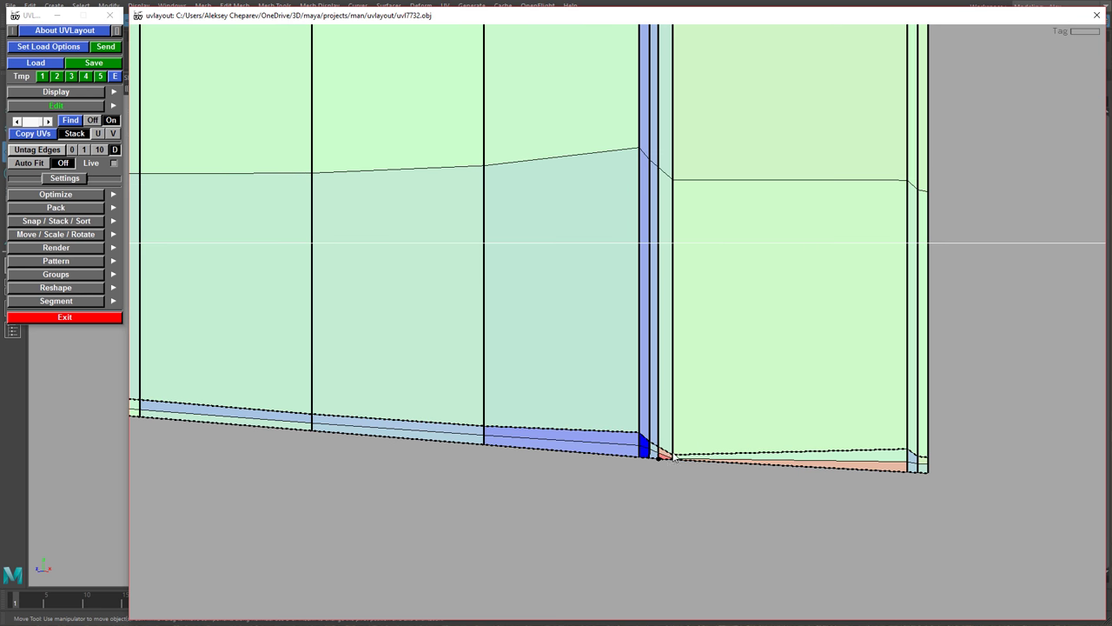
key("l")
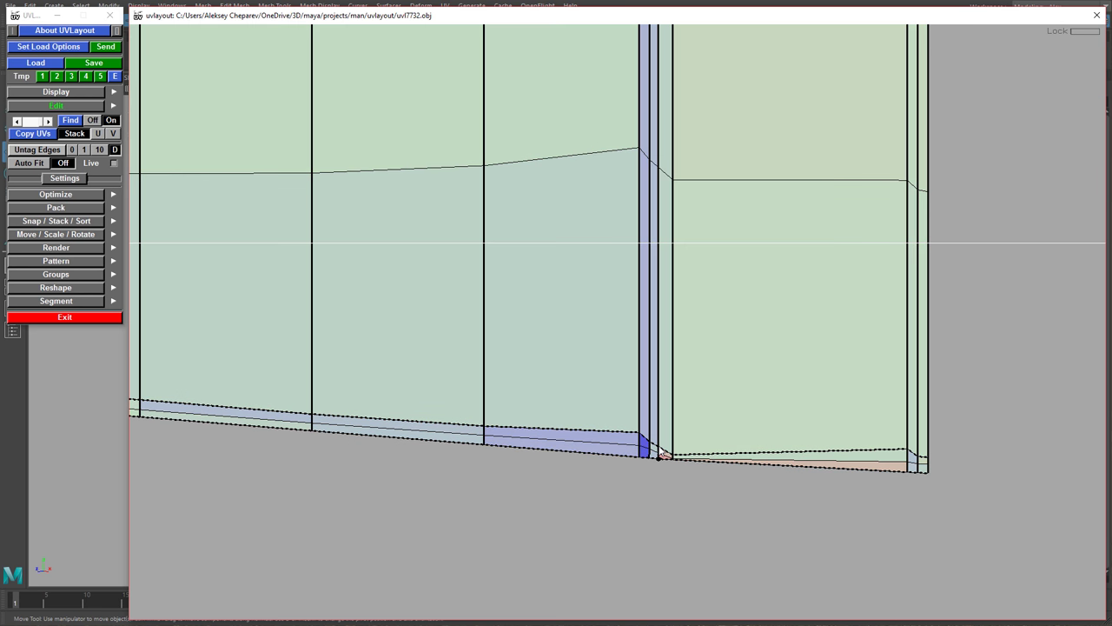
key("ctrl+z")
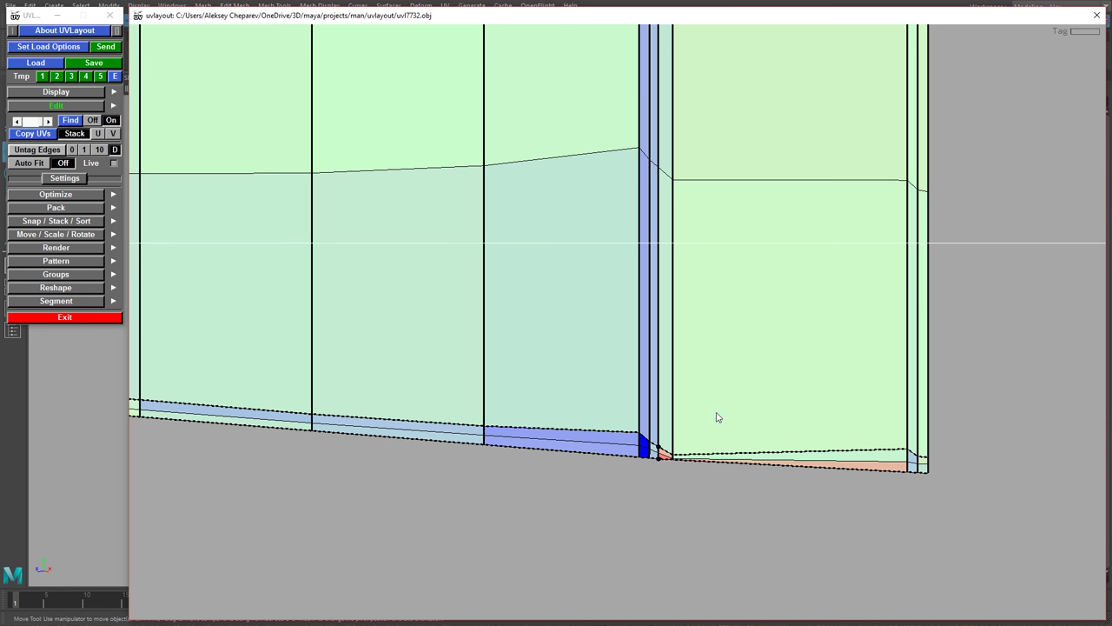
key("f")
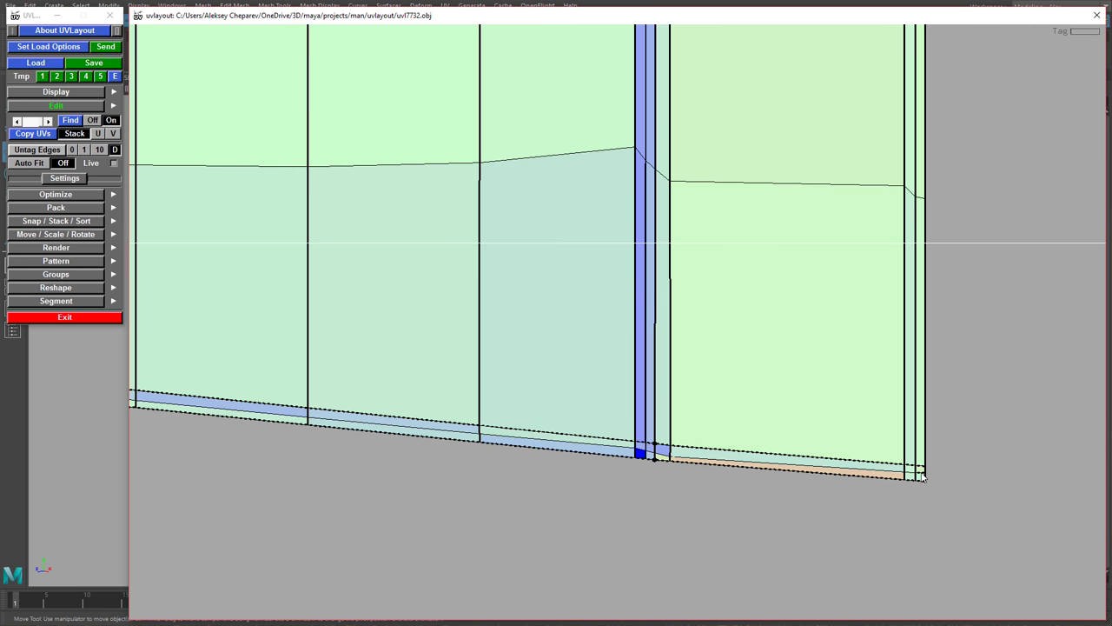
Tag the remaining line between the two straightened lower lines at the blade end, and flatten the shell again.
middle_click_drag(191, 401, 792, 450)
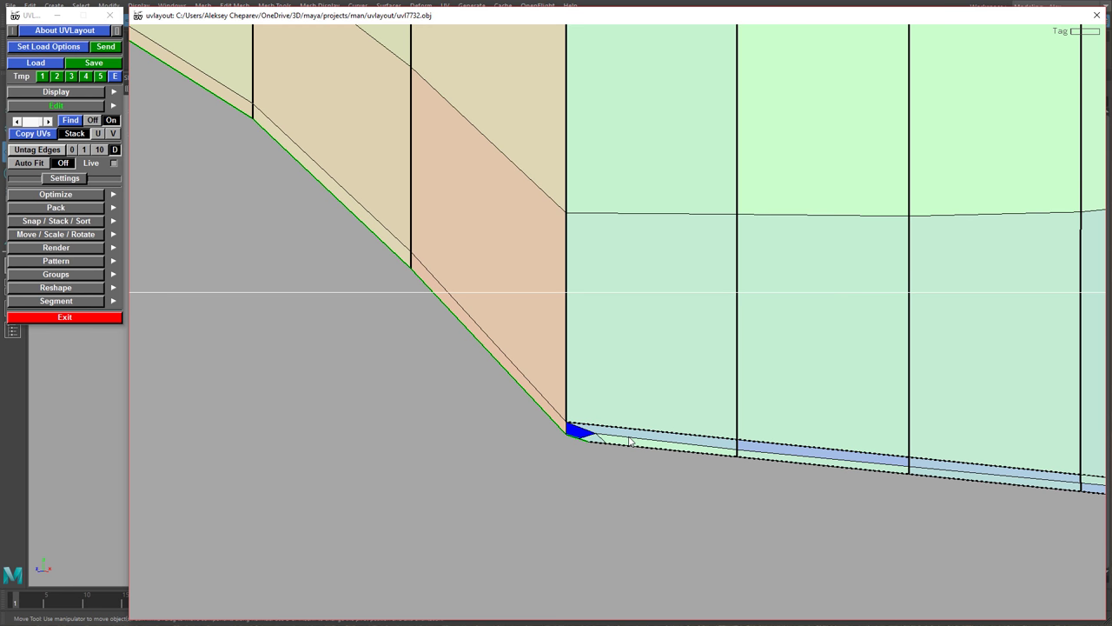
middle_click_drag(963, 509, 612, 440)
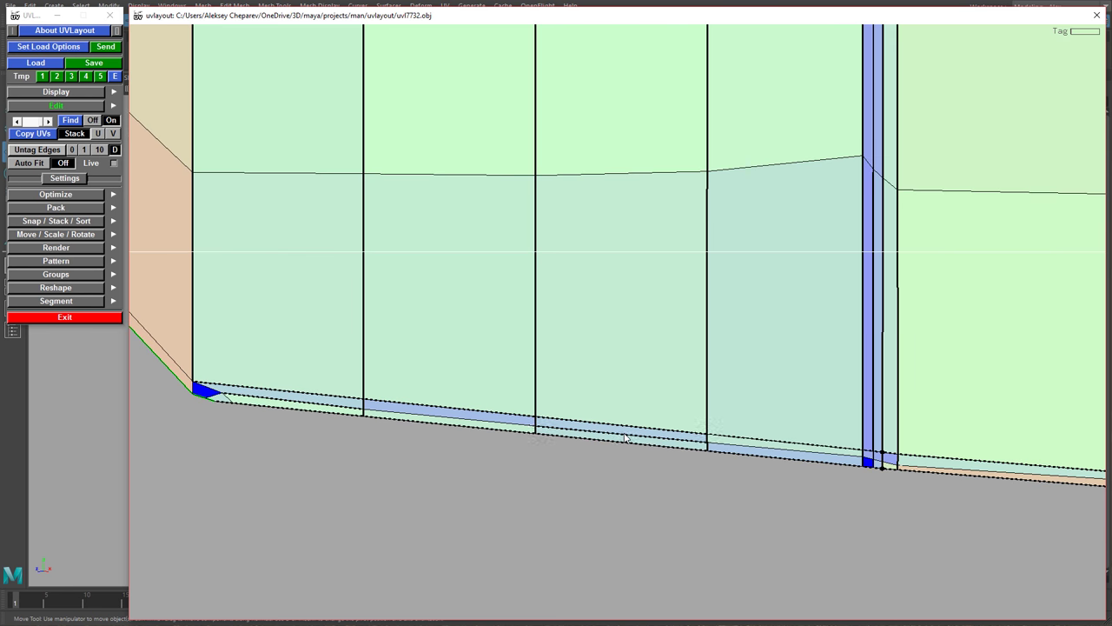
key("t")
key("f")
right_click_drag(857, 483, 576, 342)
middle_click_drag(472, 265, 475, 430)
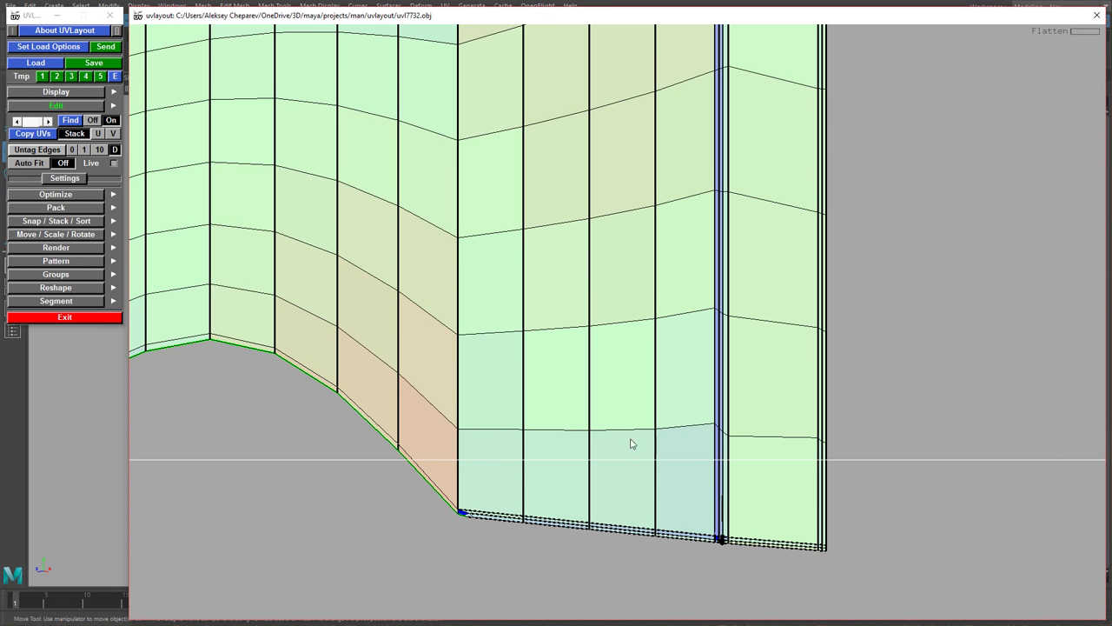
Tag the lengthwise edges in the blade's first column of faces, from the lower border up to the upper border.
key("t")
middle_click_drag(497, 336, 633, 405)
key("c")
key("c")
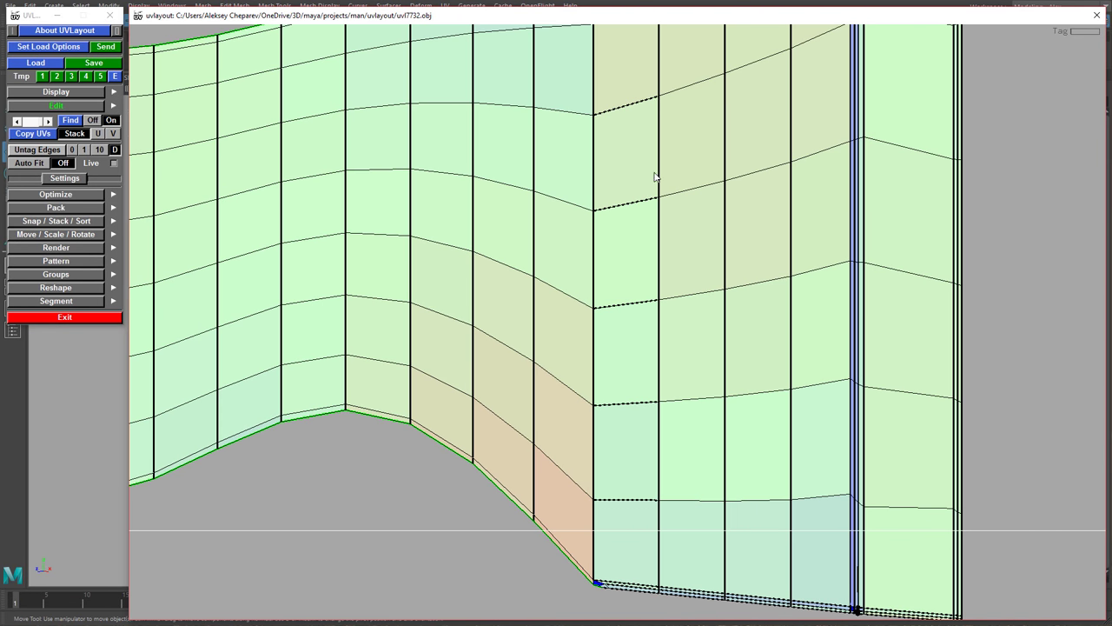
middle_click_drag(654, 172, 638, 250)
key("c")
middle_click_drag(790, 238, 673, 357)
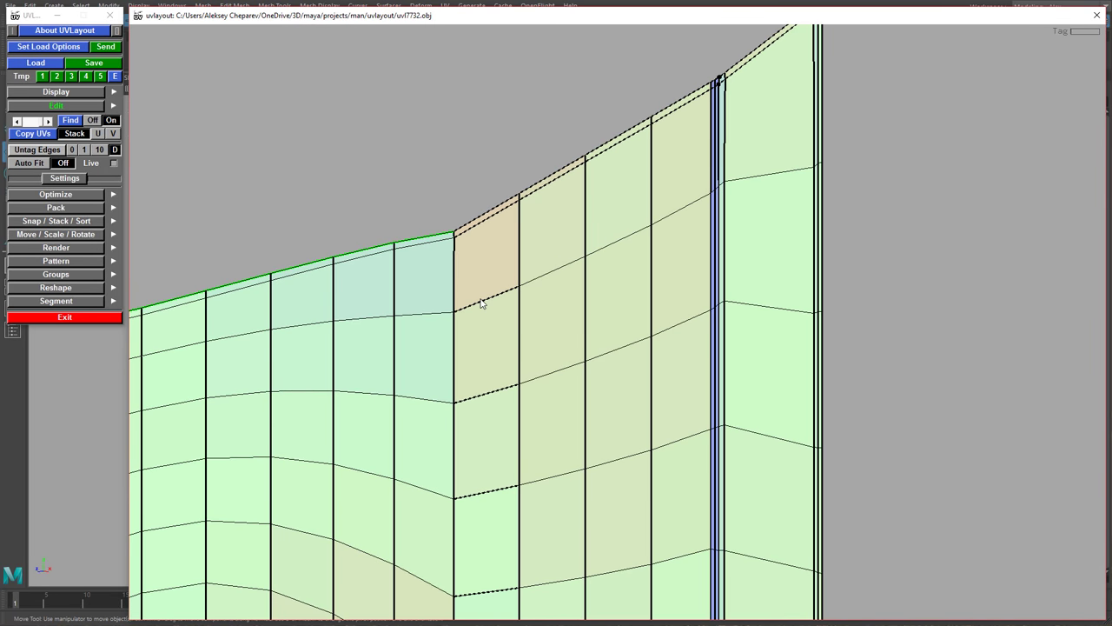
right_click_drag(486, 300, 422, 278)
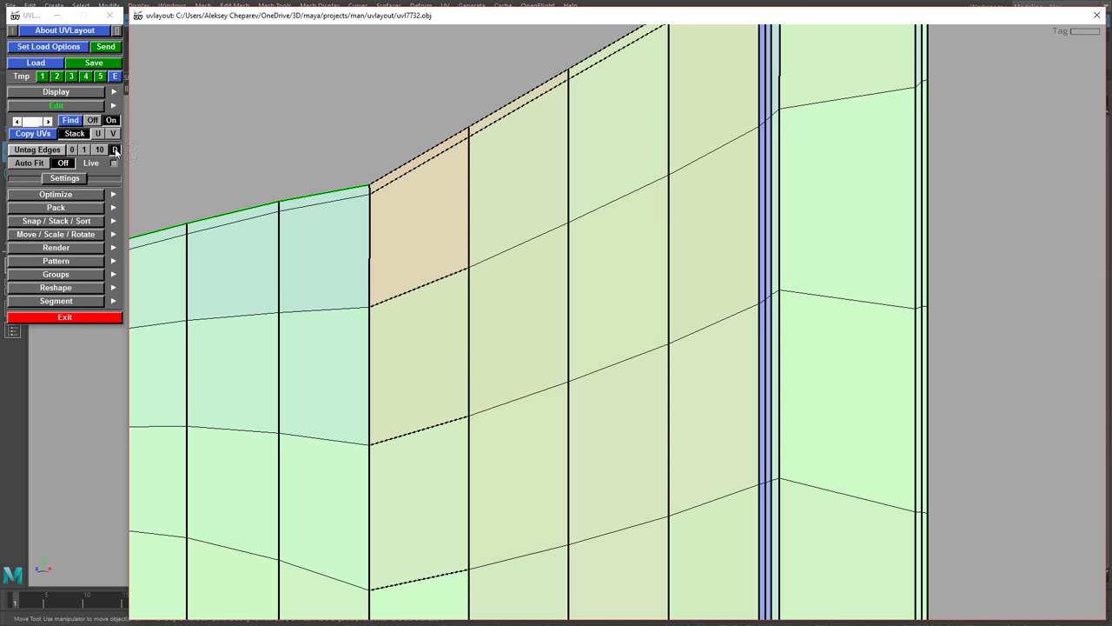
Tag the lengthwise edges in the narrow outermost strips at the blade end, working from the upper border down.
middle_click_drag(600, 304, 331, 566)
right_click_drag(740, 418, 759, 411)
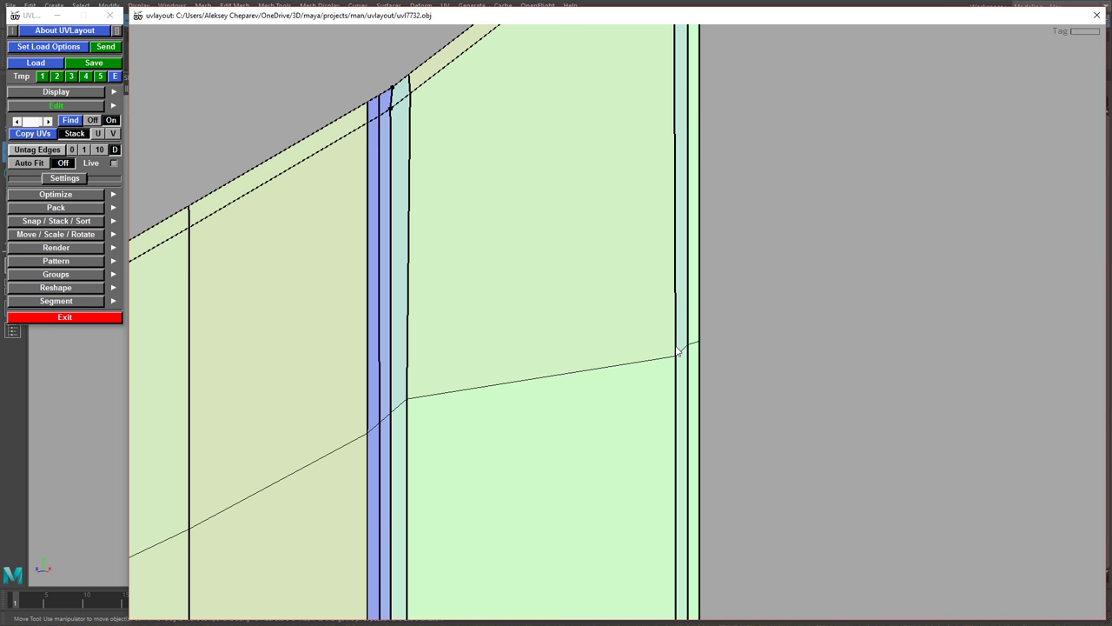
middle_click_drag(764, 392, 758, 135)
middle_click_drag(733, 539, 738, 337)
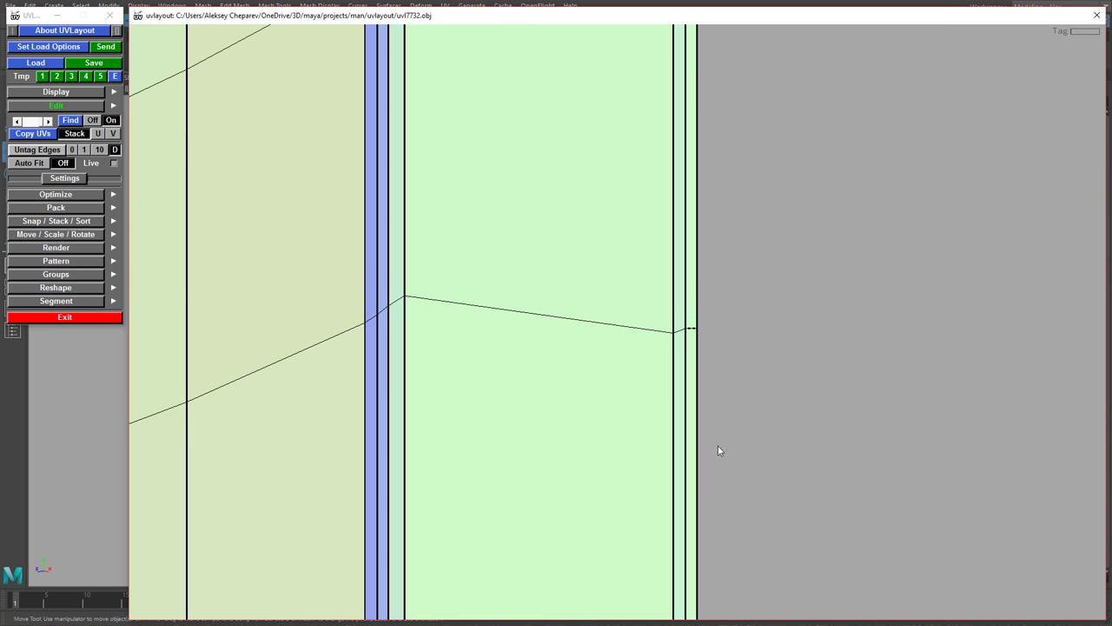
middle_click_drag(730, 504, 724, 209)
middle_click_drag(688, 435, 701, 305)
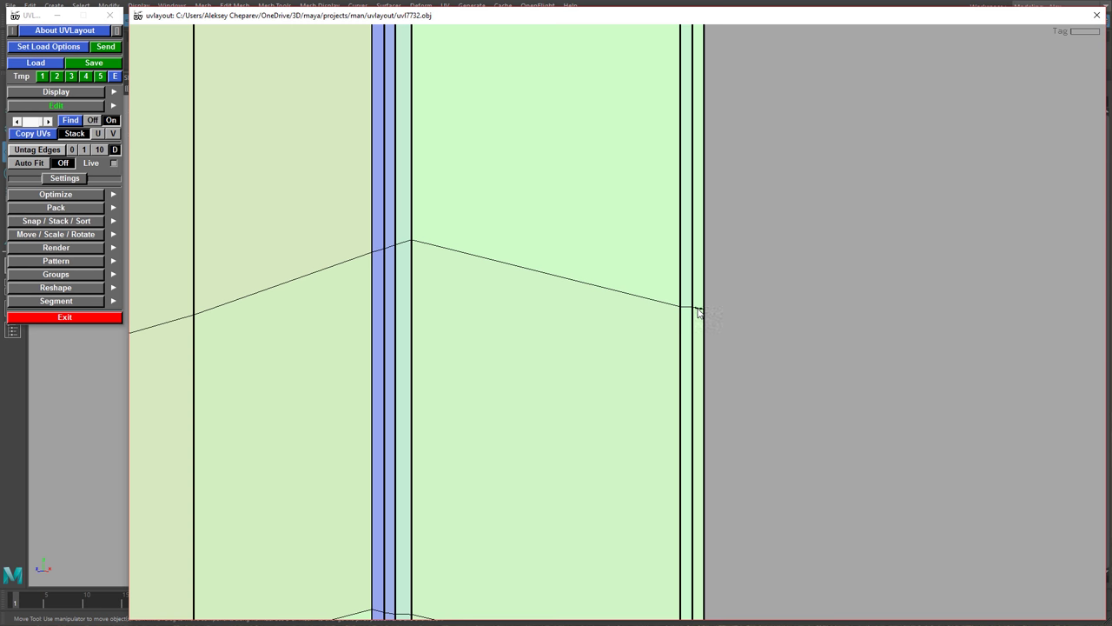
middle_click_drag(727, 371, 724, 129)
right_click_drag(734, 436, 526, 357)
middle_click_drag(542, 357, 690, 338)
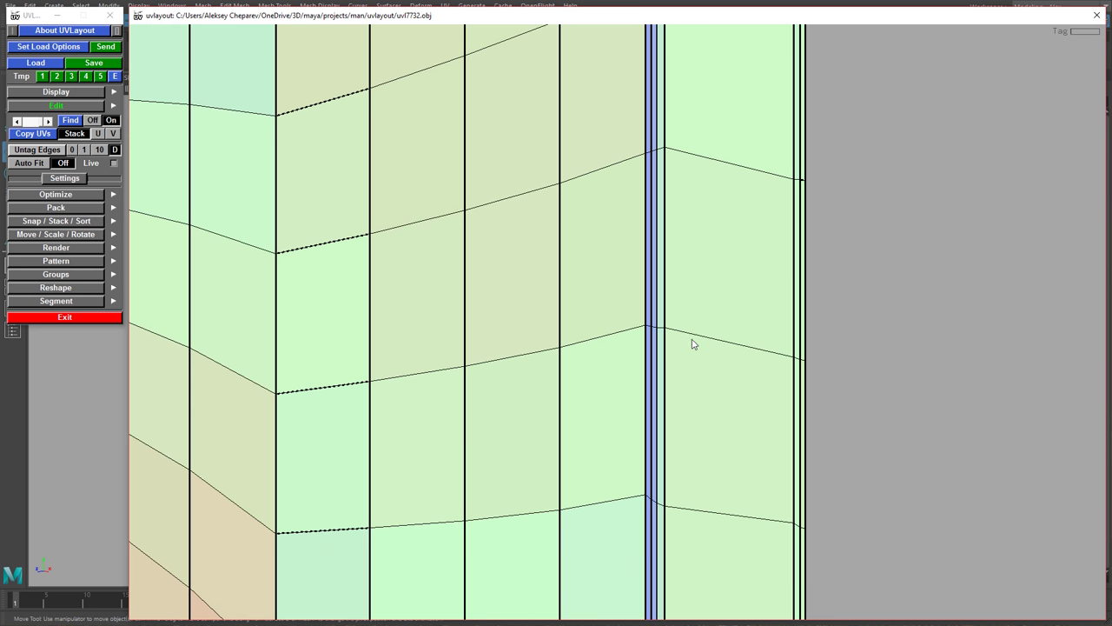
Extend the tagged lengthwise lines across the remaining blade-end columns in the upper rows.
key("c")
key("c")
middle_click_drag(754, 122, 754, 406)
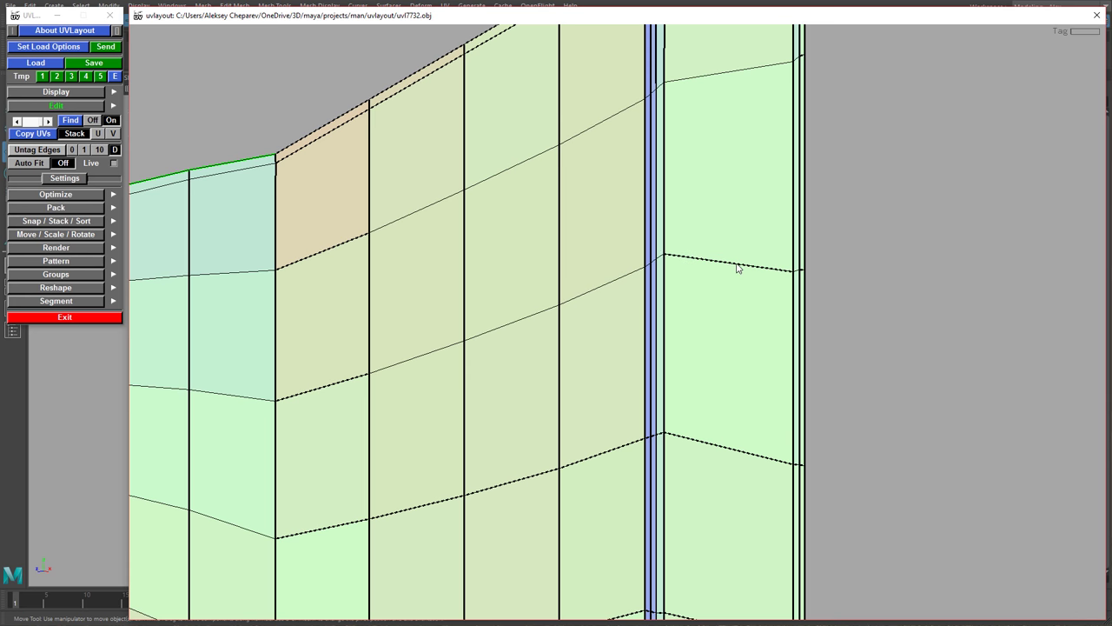
key("c")
Tag the remaining lengthwise edges in the lower rows of the blade end, from the first column to the outer border.
right_click_drag(786, 384, 626, 351)
middle_click_drag(625, 351, 631, 224)
middle_click_drag(695, 539, 682, 330)
right_click_drag(650, 404, 930, 543)
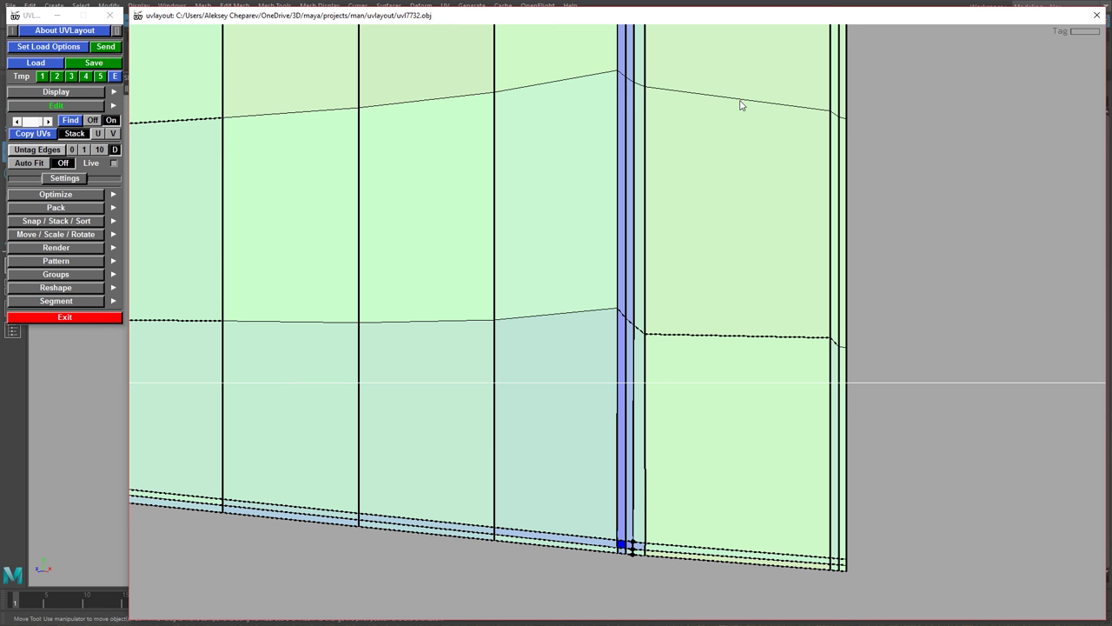
key("t")
key("t")
right_click_drag(793, 318, 603, 270)
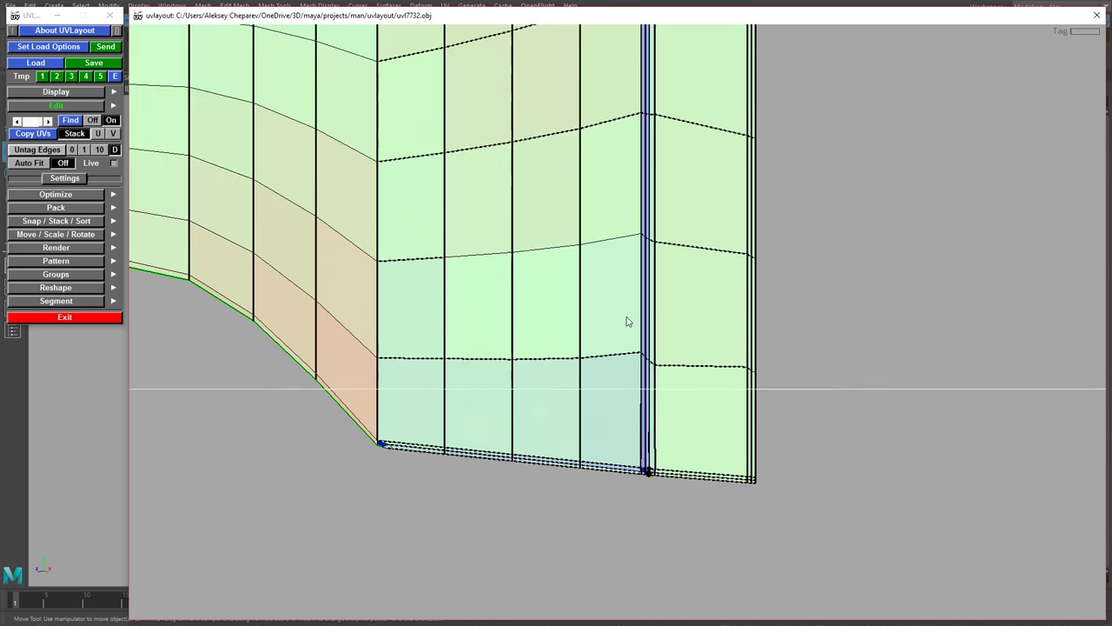
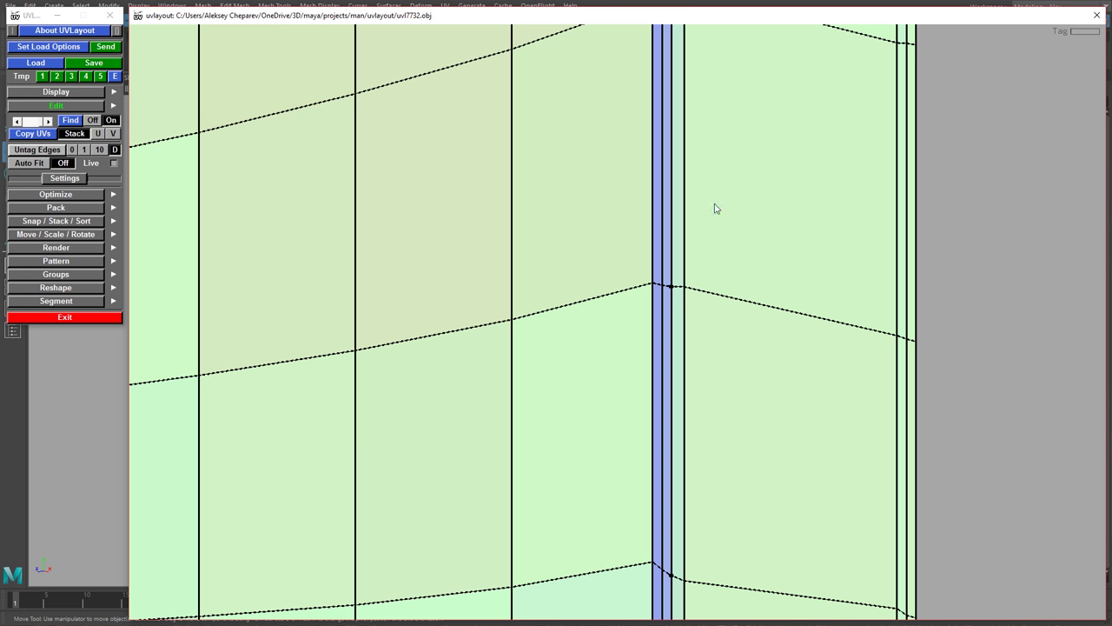
Mark a bend point at the notch on each tagged lengthwise line of the blade end, and flatten the head shell.
middle_click_drag(724, 146, 710, 517)
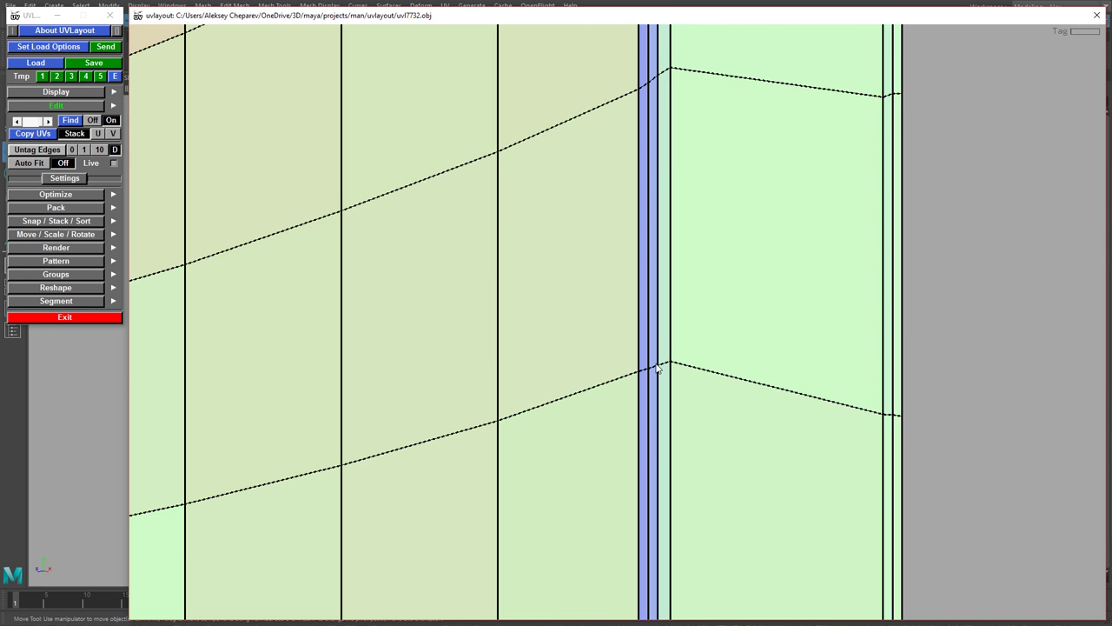
middle_click_drag(723, 135, 719, 481)
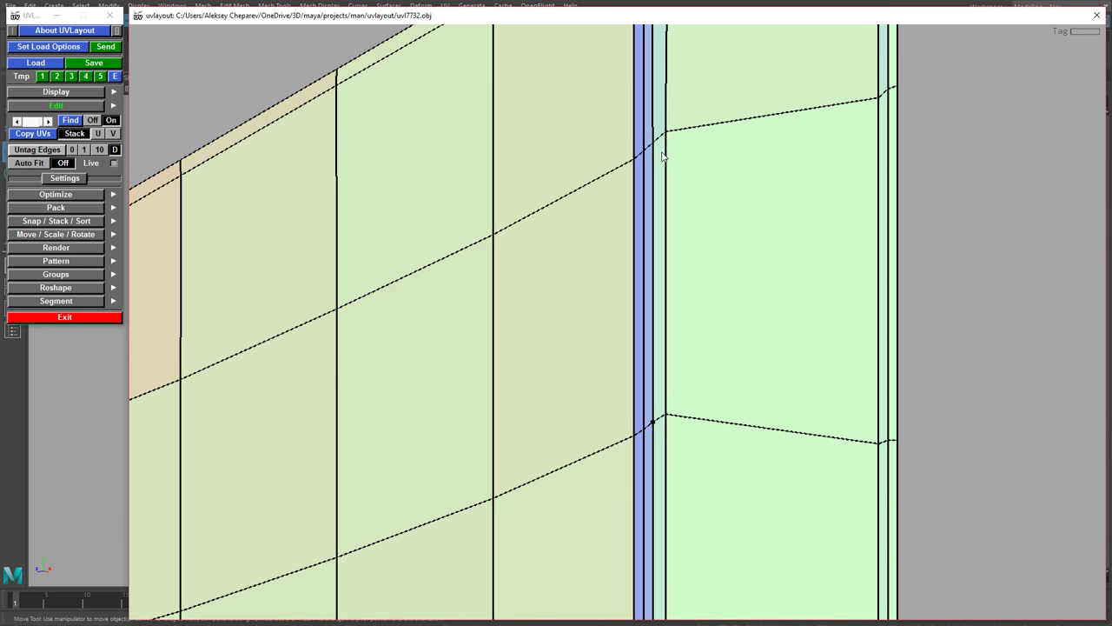
right_click_drag(818, 320, 622, 265)
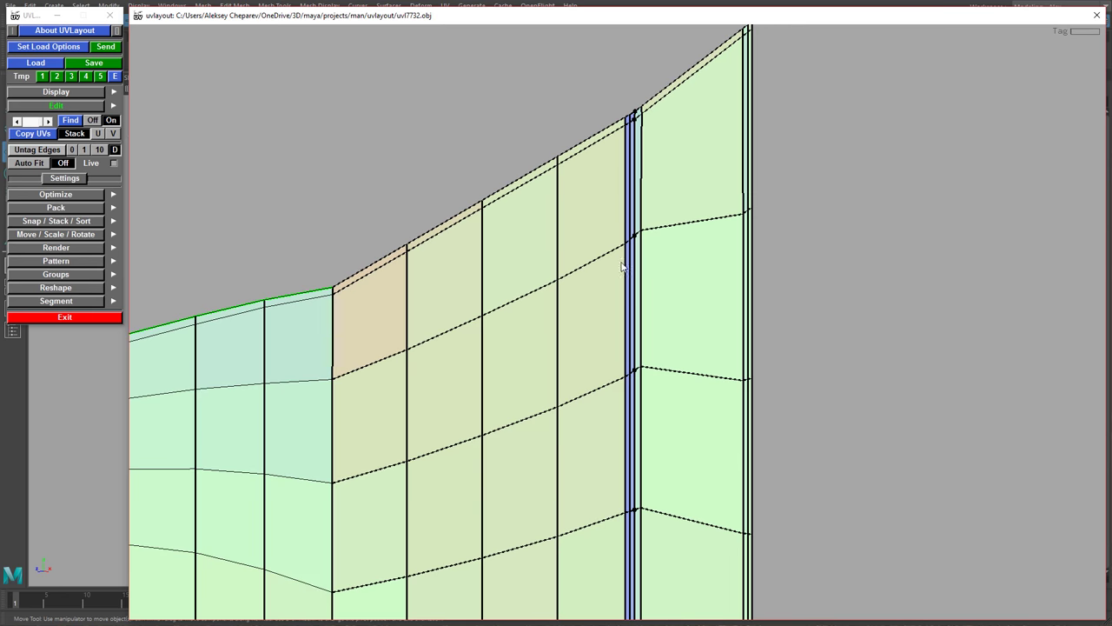
key("f")
right_click_drag(733, 308, 561, 313)
middle_click_drag(563, 377, 684, 275)
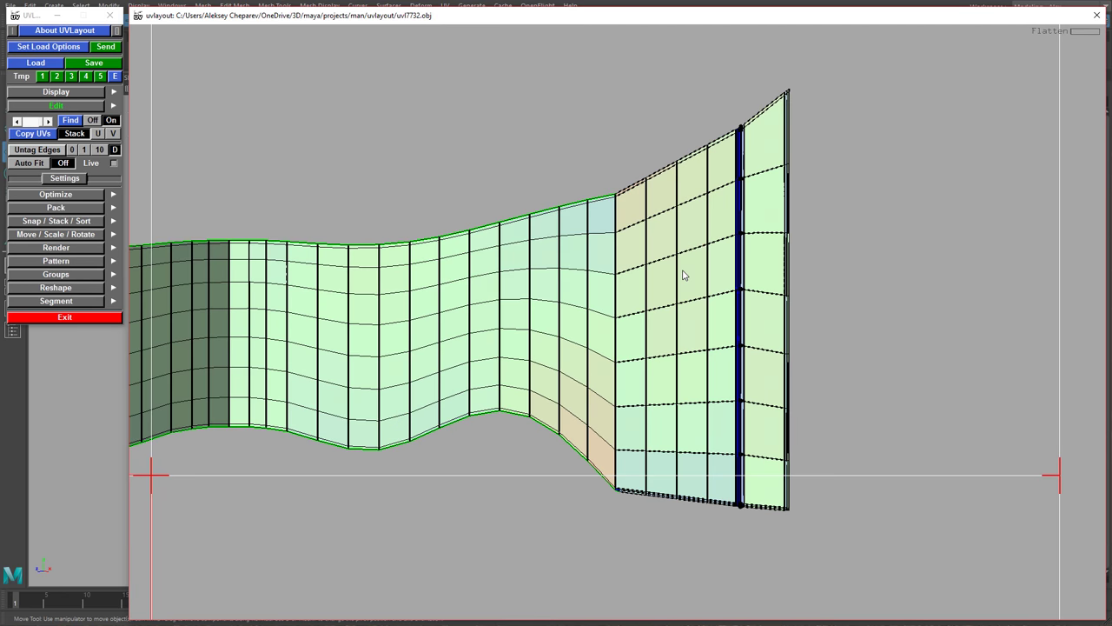
key("f")
middle_click_drag(459, 357, 829, 357)
right_click_drag(829, 357, 676, 345)
key("f")
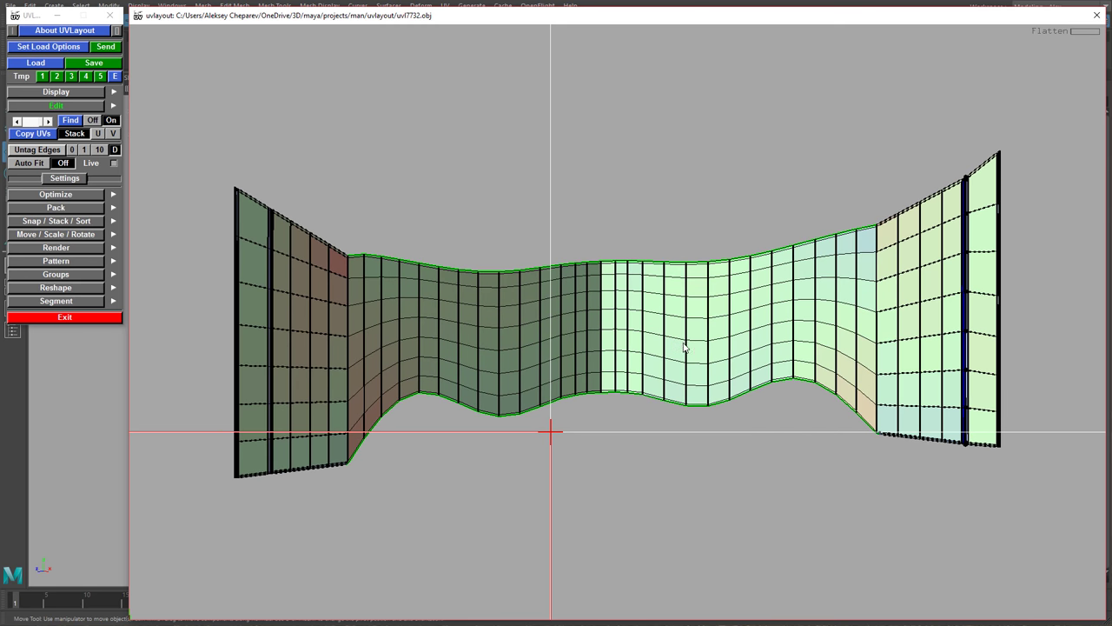
Mark matching bend points at the notch on each tagged line of the dark mirrored half, and reflatten the shell.
middle_click_drag(713, 366, 613, 393)
right_click_drag(664, 370, 943, 407)
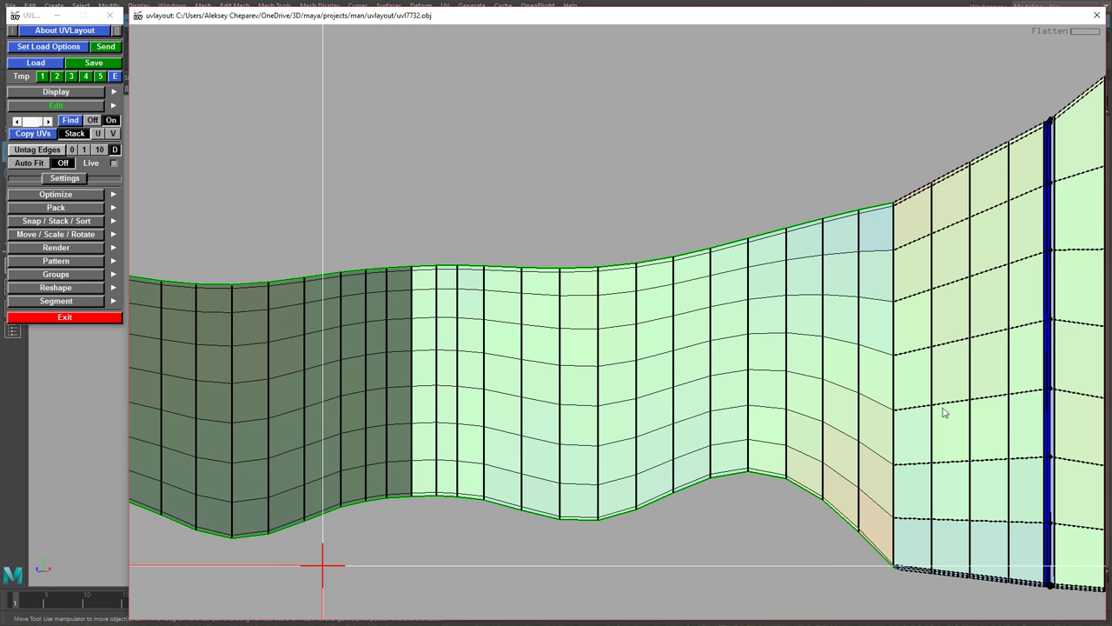
middle_click_drag(315, 451, 901, 415)
middle_click_drag(725, 404, 963, 585)
right_click_drag(962, 585, 1096, 530)
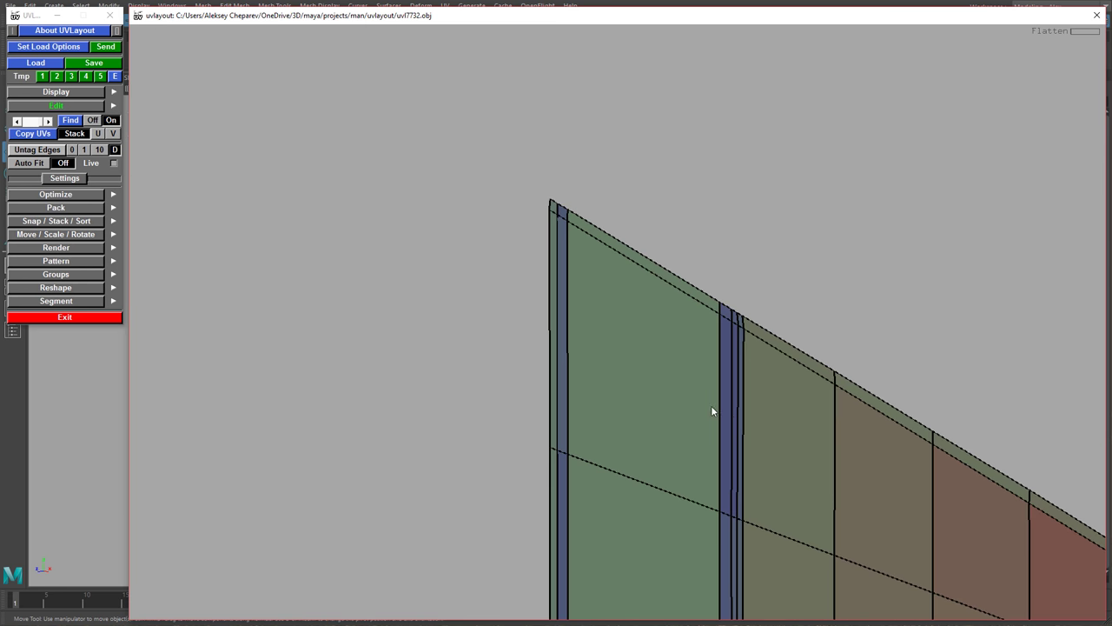
middle_click_drag(713, 412, 623, 396)
right_click_drag(608, 348, 668, 250)
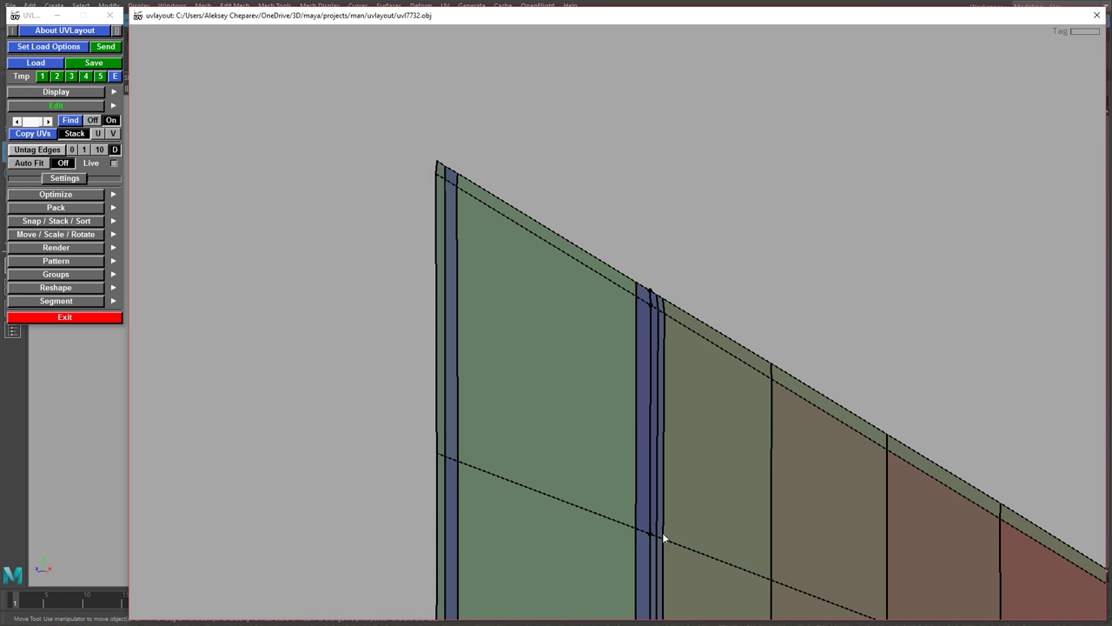
middle_click_drag(728, 384, 684, 29)
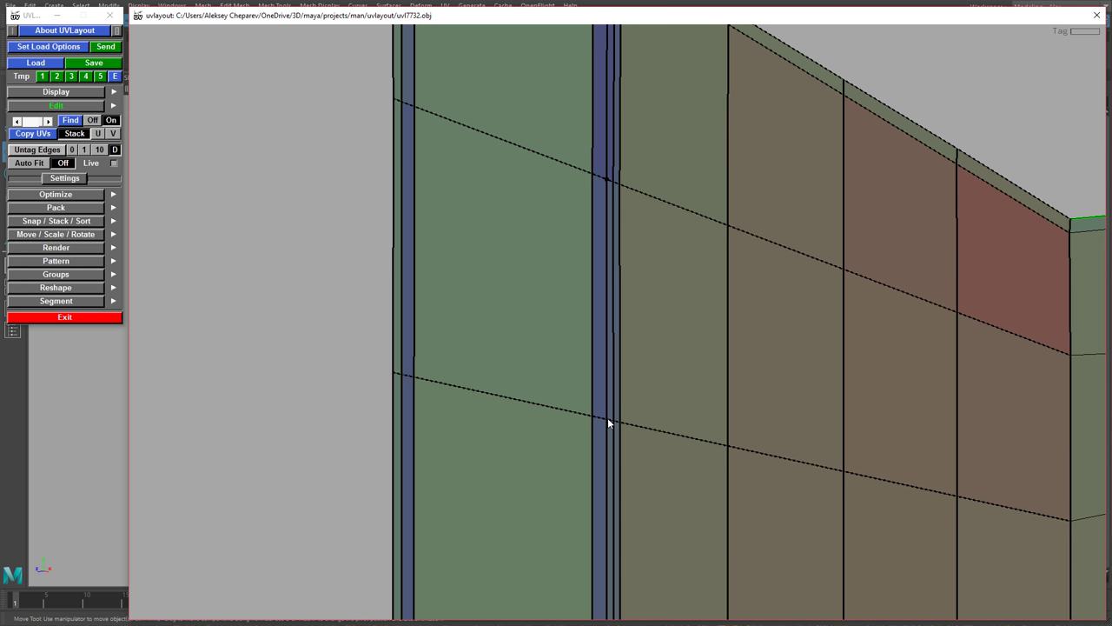
left_click_drag(642, 468, 660, 224)
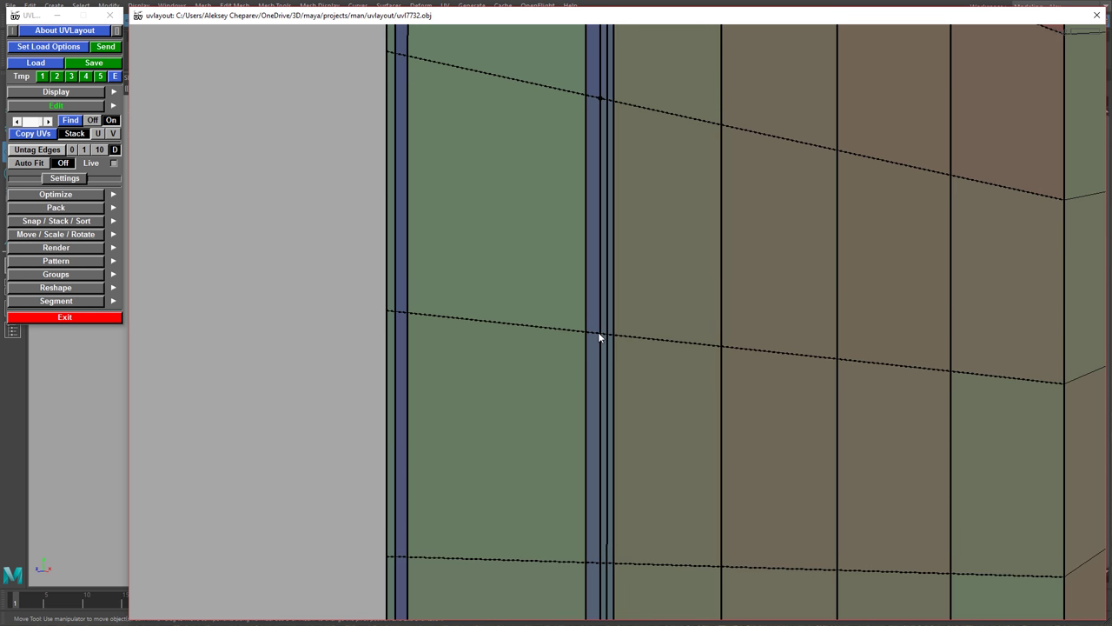
left_click_drag(629, 466, 614, 262)
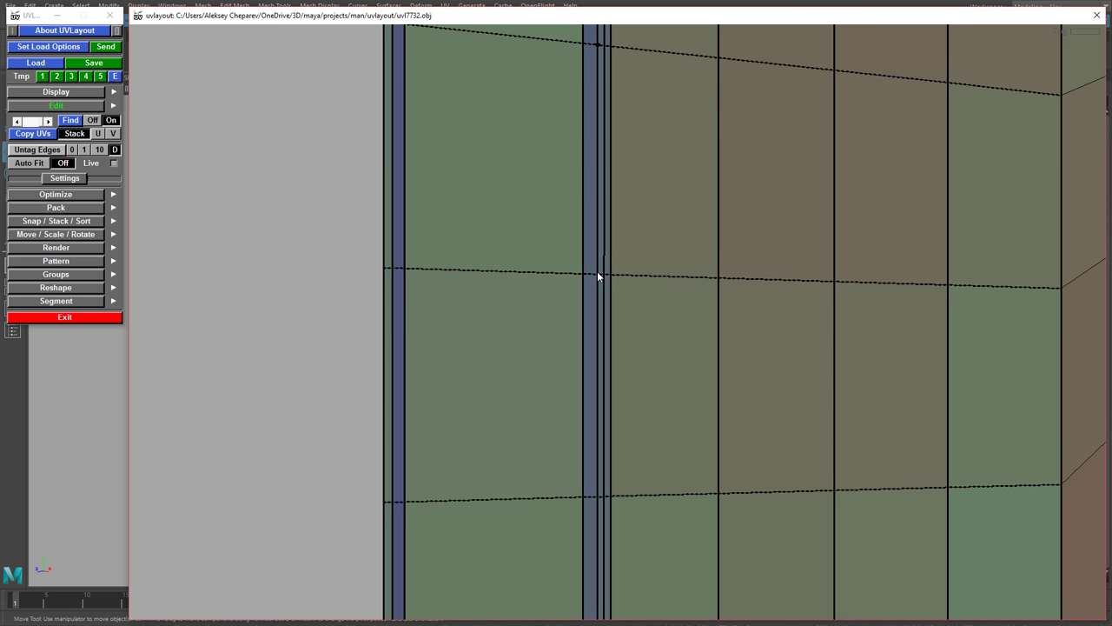
left_click_drag(633, 518, 595, 232)
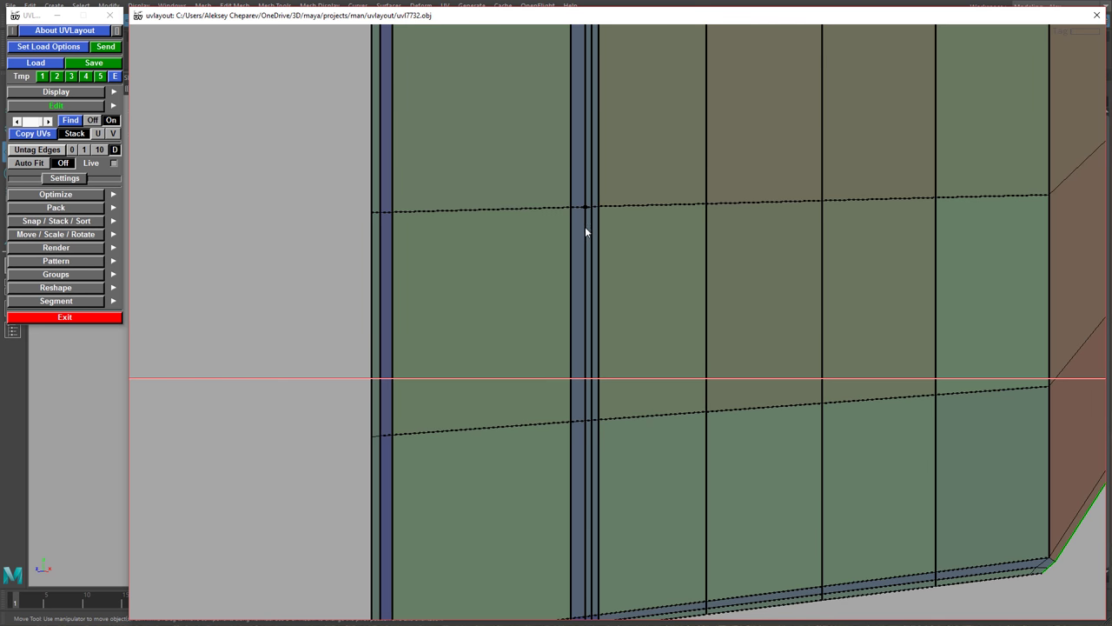
left_click_drag(620, 485, 609, 247)
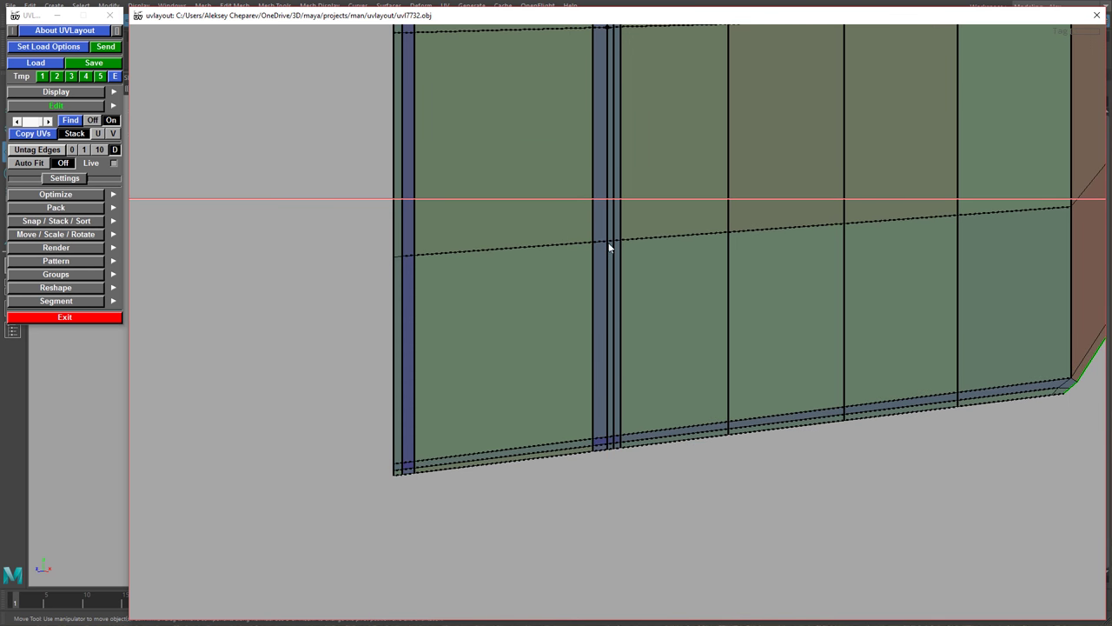
key("p")
key("f")
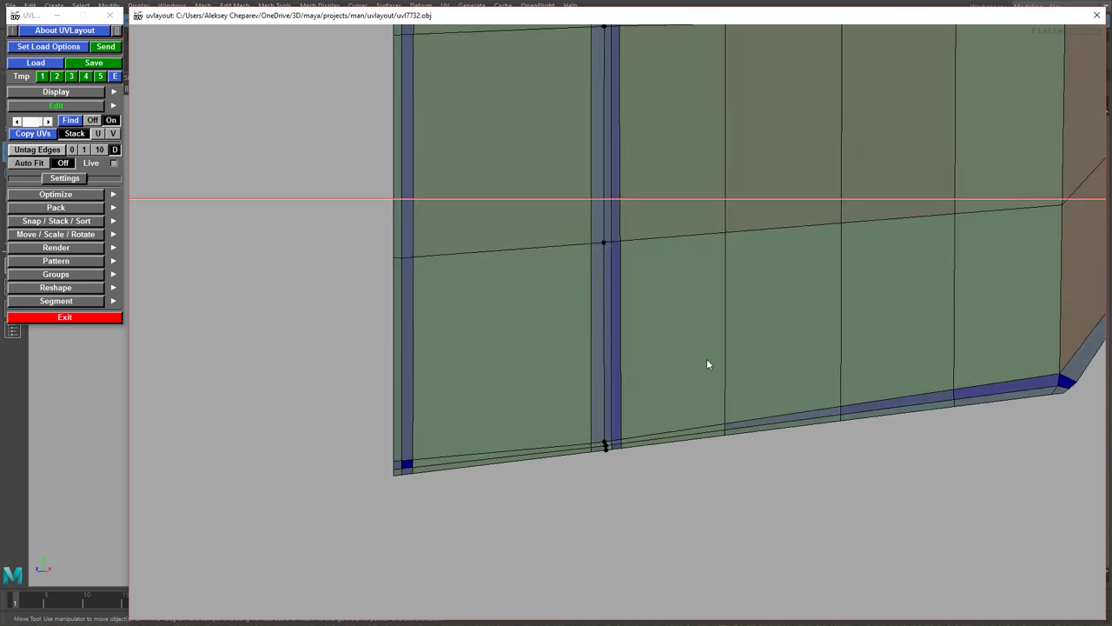
Flatten the whole head shell repeatedly to relax both of its symmetric halves.
right_click_drag(811, 450, 575, 404)
middle_click_drag(574, 406, 345, 500)
key("f")
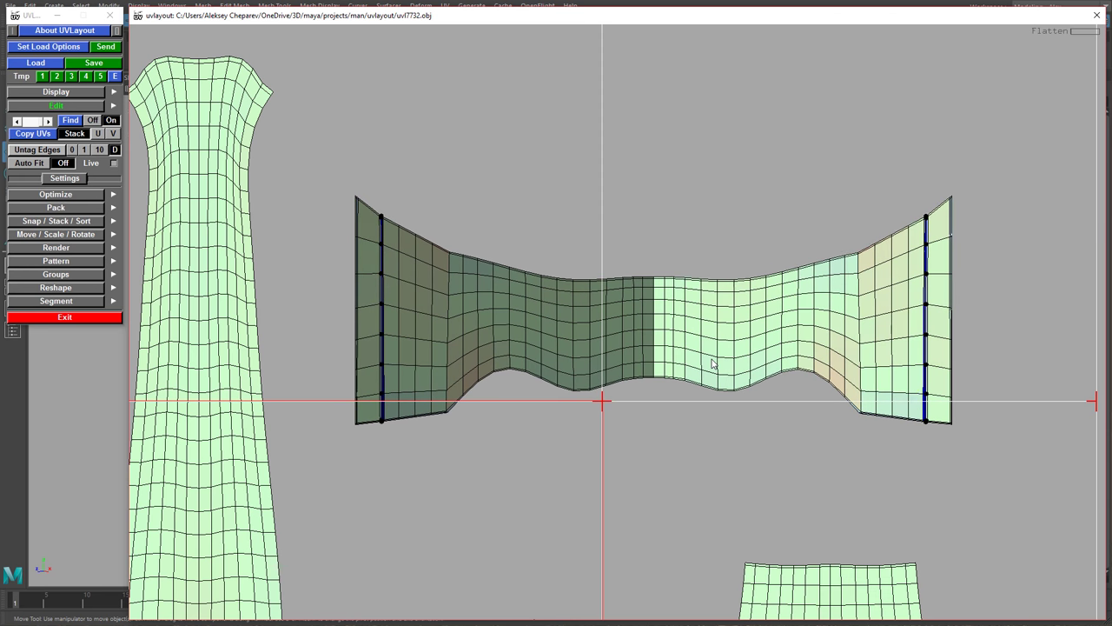
right_click_drag(703, 363, 869, 460)
middle_click_drag(649, 408, 839, 413)
right_click_drag(839, 413, 669, 387)
middle_click_drag(888, 344, 694, 359)
key("f")
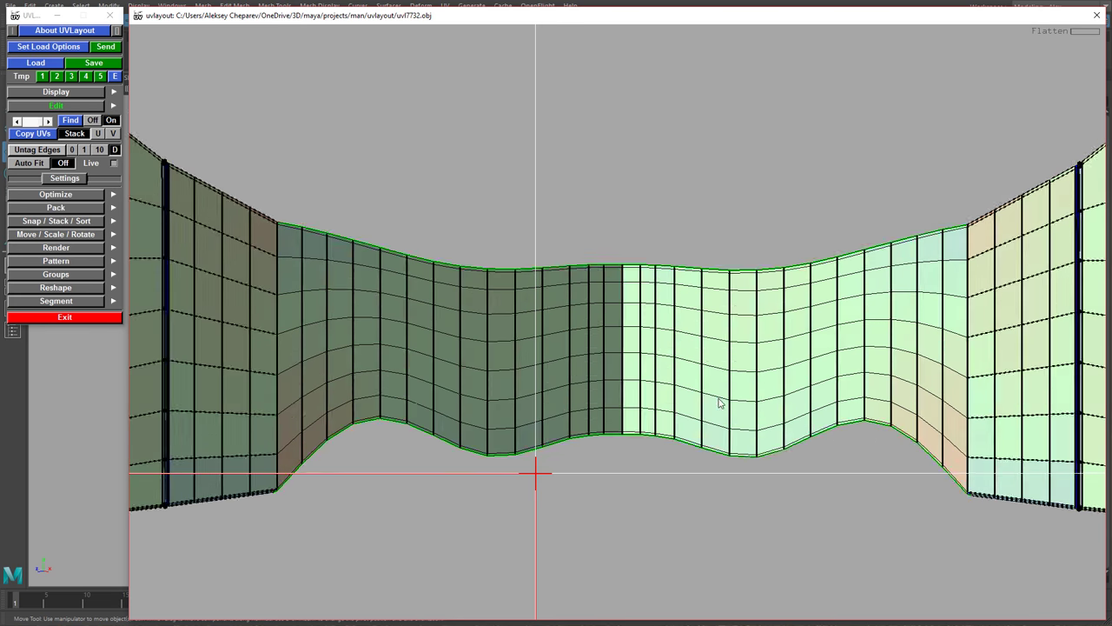
Tag the vertical centre line and the line just inside the straight border of the small trapezoid shell, and flatten it.
right_click_drag(720, 402, 585, 444)
middle_click_drag(585, 444, 597, 288)
right_click_drag(596, 286, 851, 393)
key("t")
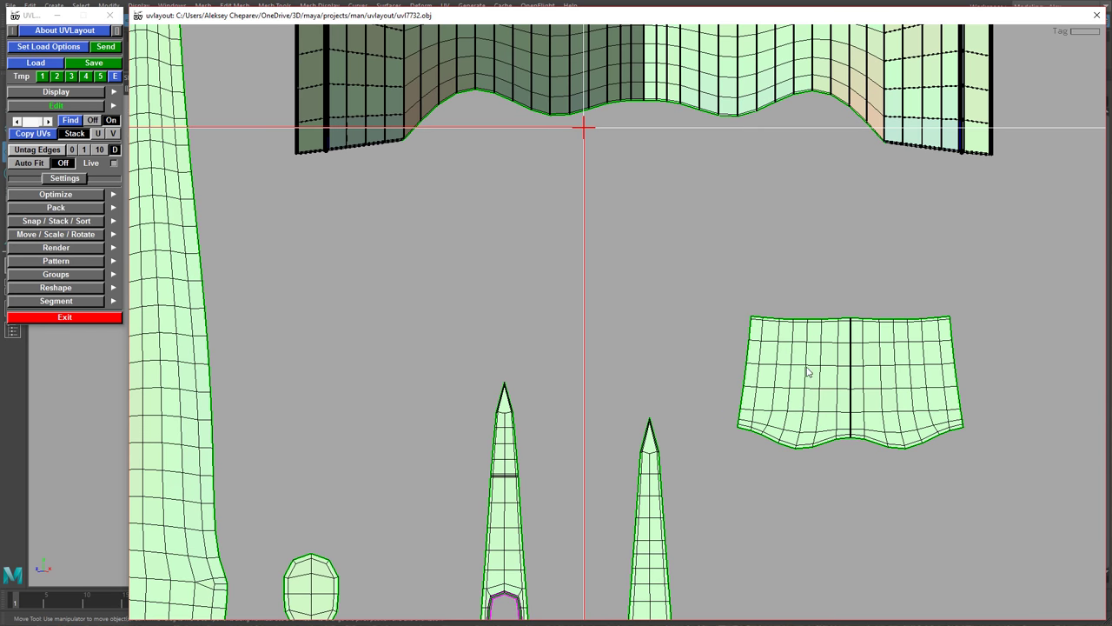
middle_click_drag(808, 371, 638, 374)
right_click_drag(639, 374, 820, 416)
key("t")
key("d")
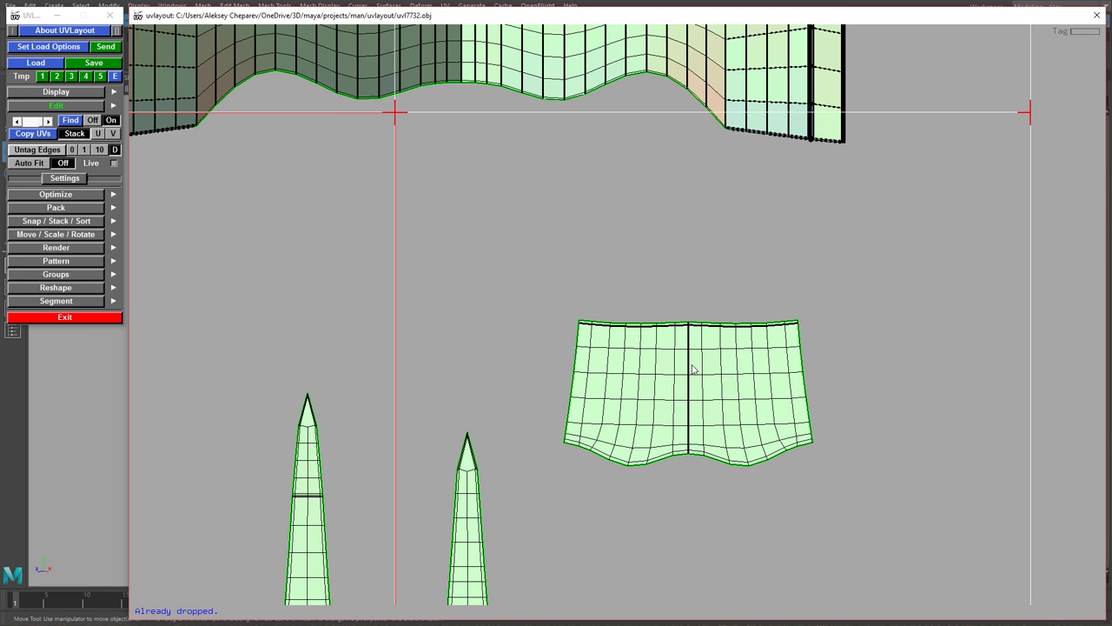
key("f")
key("f")
Tag the four crosswise lines in the trapezoid shell's body for straightening, and flatten the shell again.
key("t")
key("t")
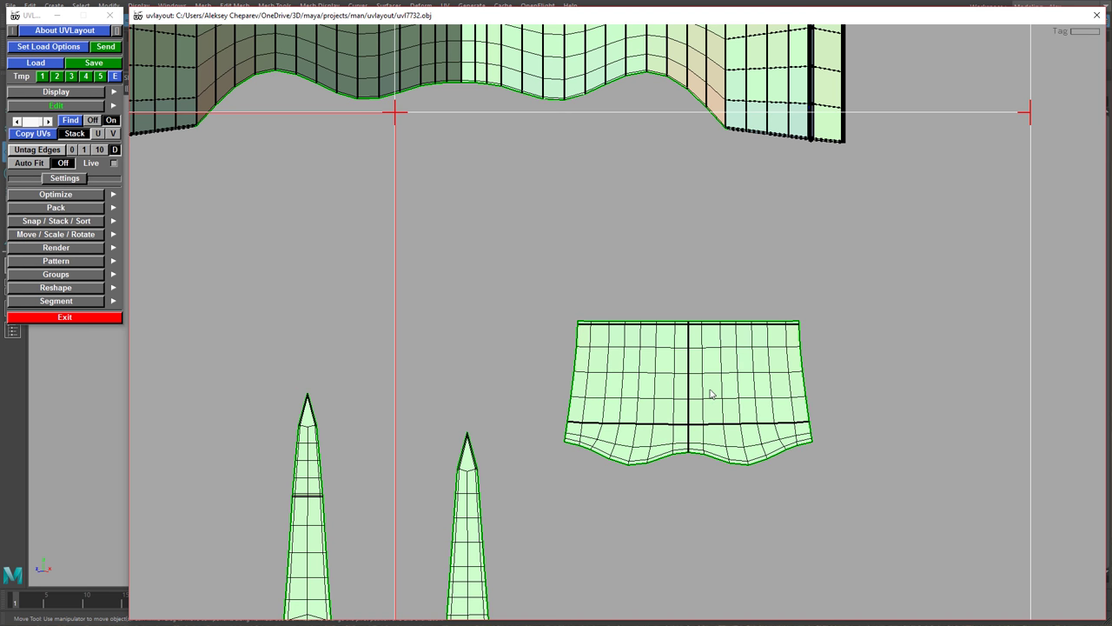
key("t")
key("t")
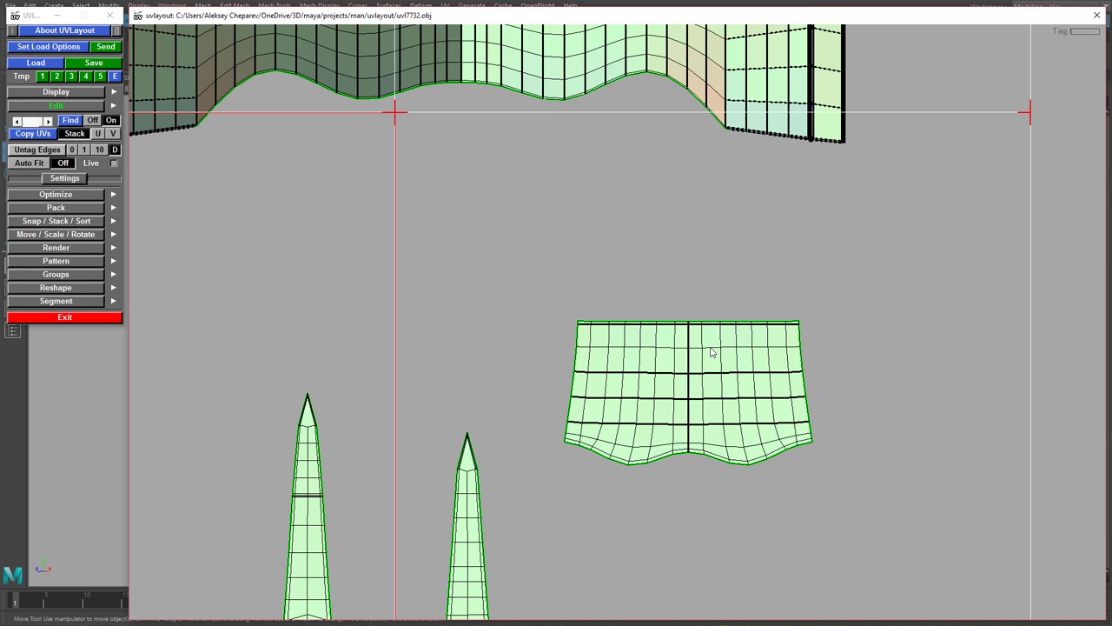
key("t")
key("t")
key("f")
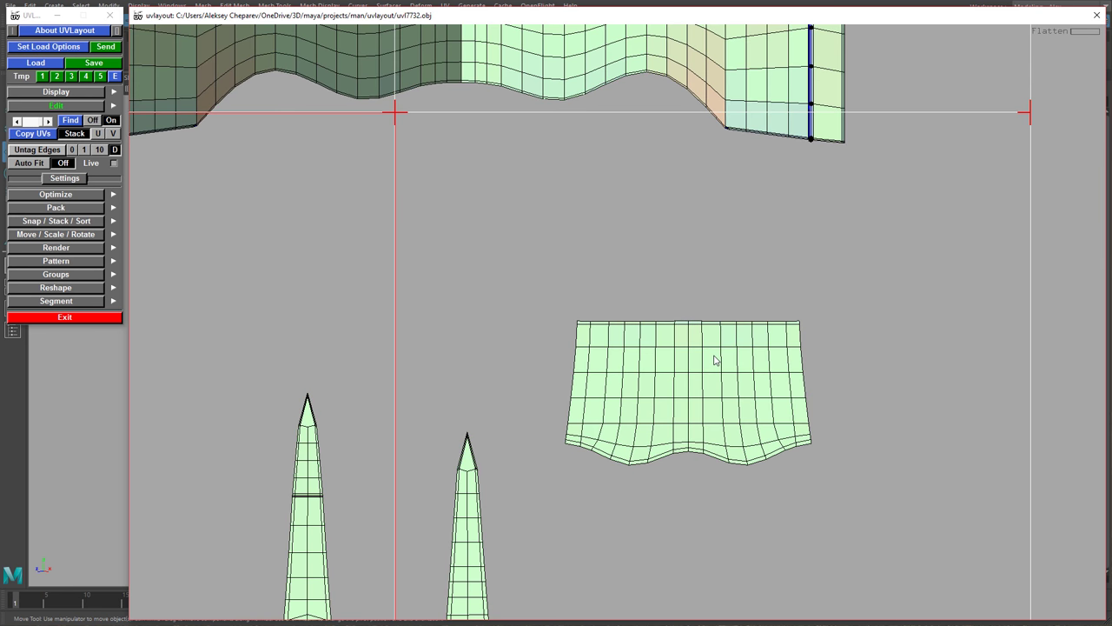
Rotate the trapezoid shell 180 degrees, and move it directly beneath the head shell.
right_click_drag(714, 359, 612, 347)
middle_click_drag(613, 348, 777, 366)
key("F5")
key("F5")
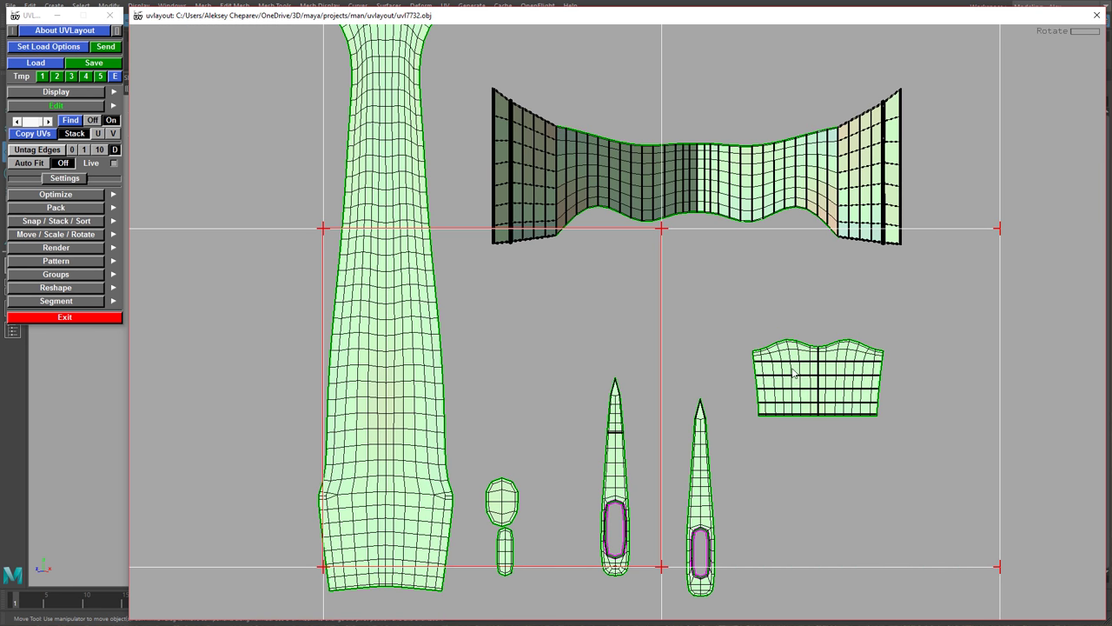
middle_click_drag(832, 392, 658, 274)
Tag the lengthwise centre lines of both pointed shells, from the tip section to the oval opening.
middle_click_drag(632, 380, 620, 245)
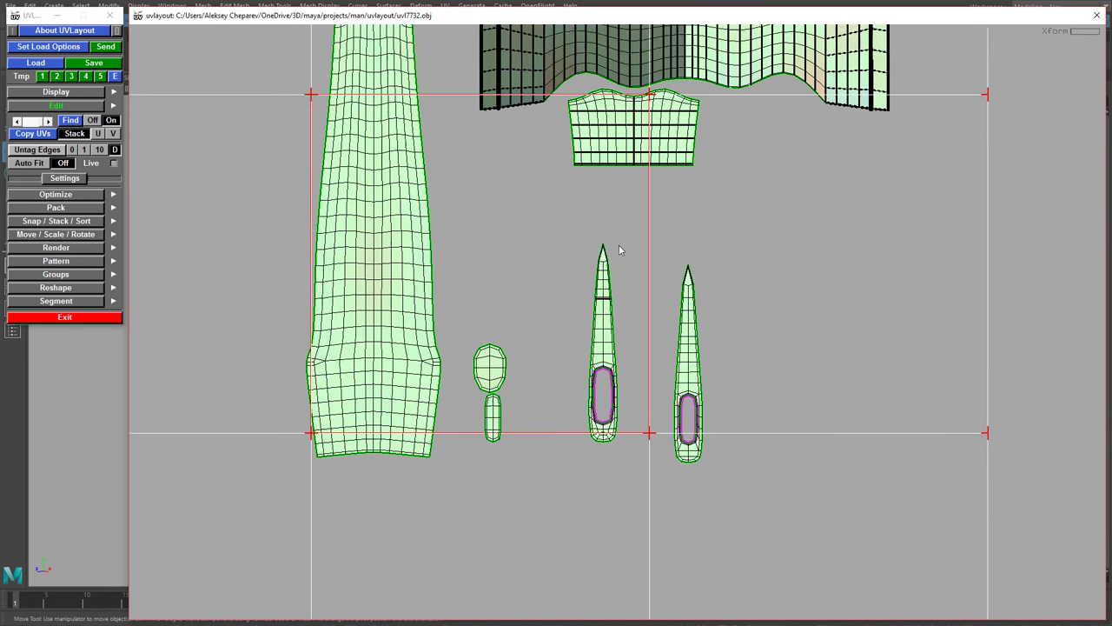
scroll(620, 250, "up", 5)
key("t")
key("t")
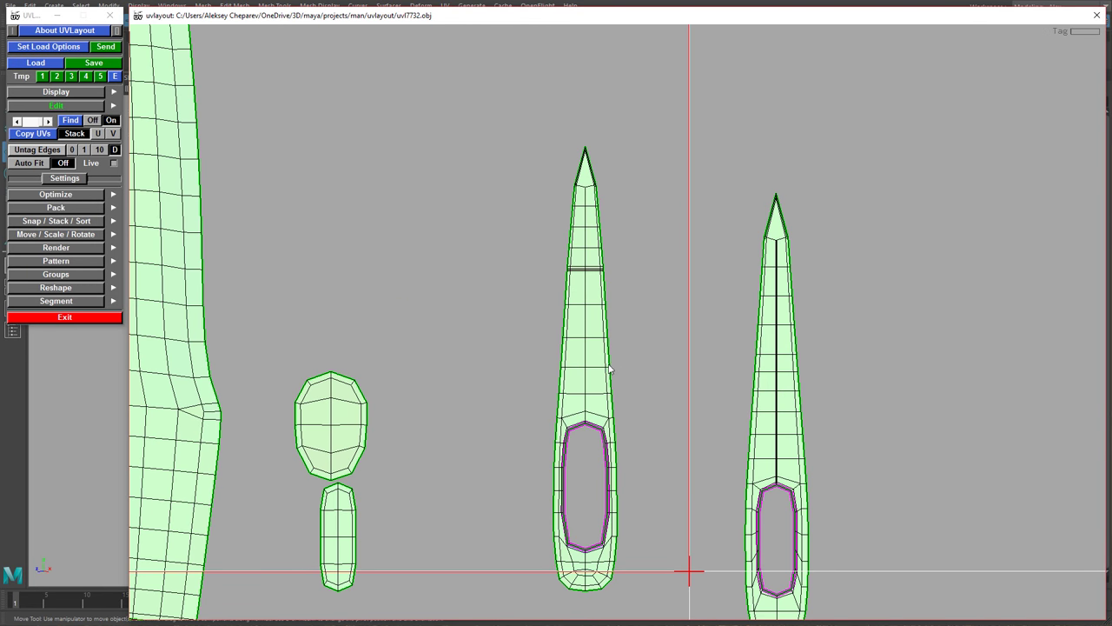
key("t")
key("t")
Complete the centre-line tags of both pointed shells, covering the stretch from the tip section and the part beneath each oval opening.
middle_click_drag(696, 448, 644, 354)
key("t")
key("t")
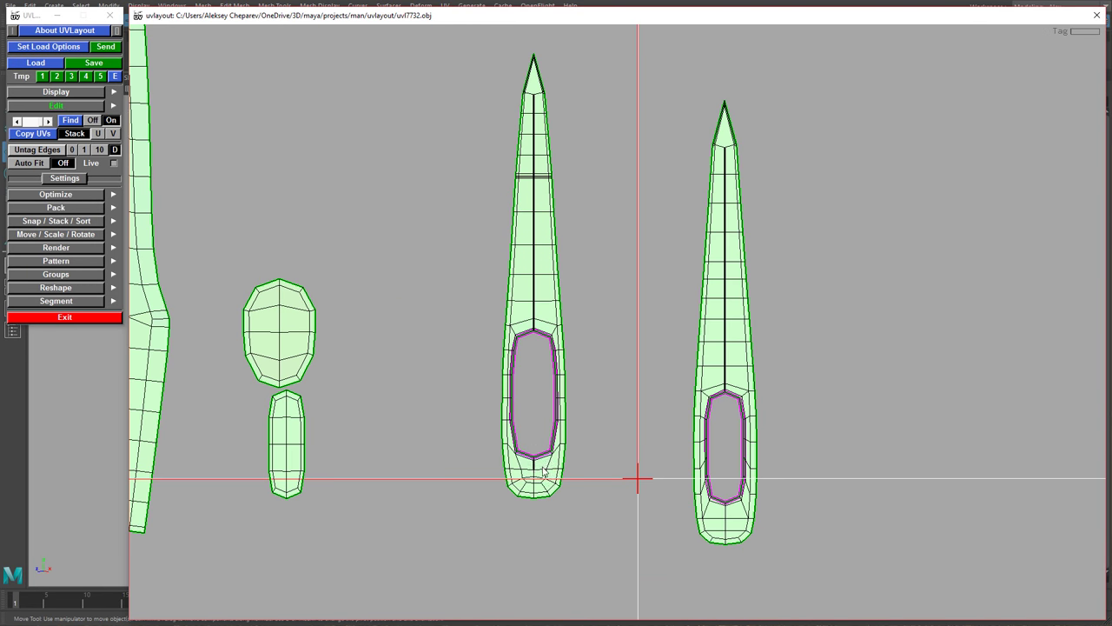
key("t")
key("t")
Try removing the tag from the oval opening's border on the right pointed shell.
right_click_drag(764, 414, 926, 601)
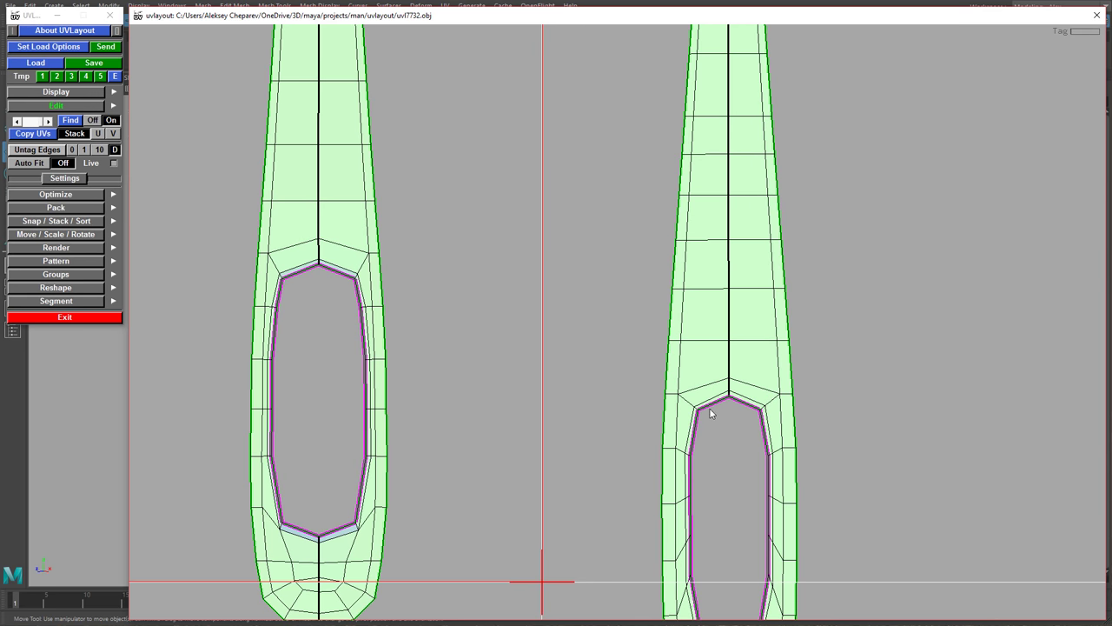
middle_click_drag(713, 404, 676, 273)
right_click_drag(676, 273, 800, 339)
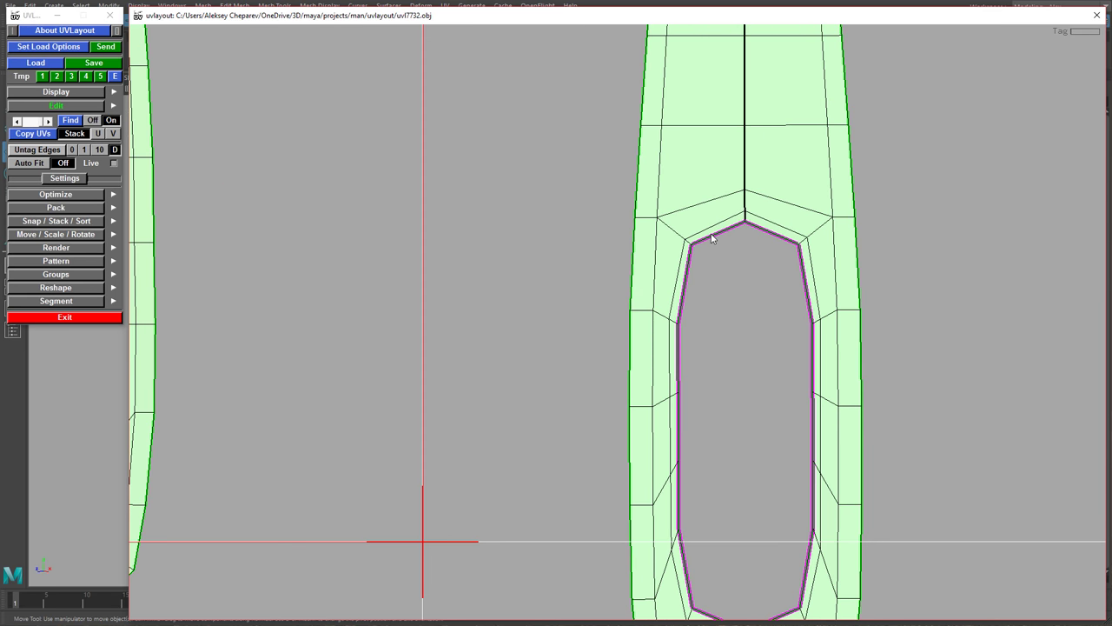
key("t")
scroll(769, 346, "down", 2)
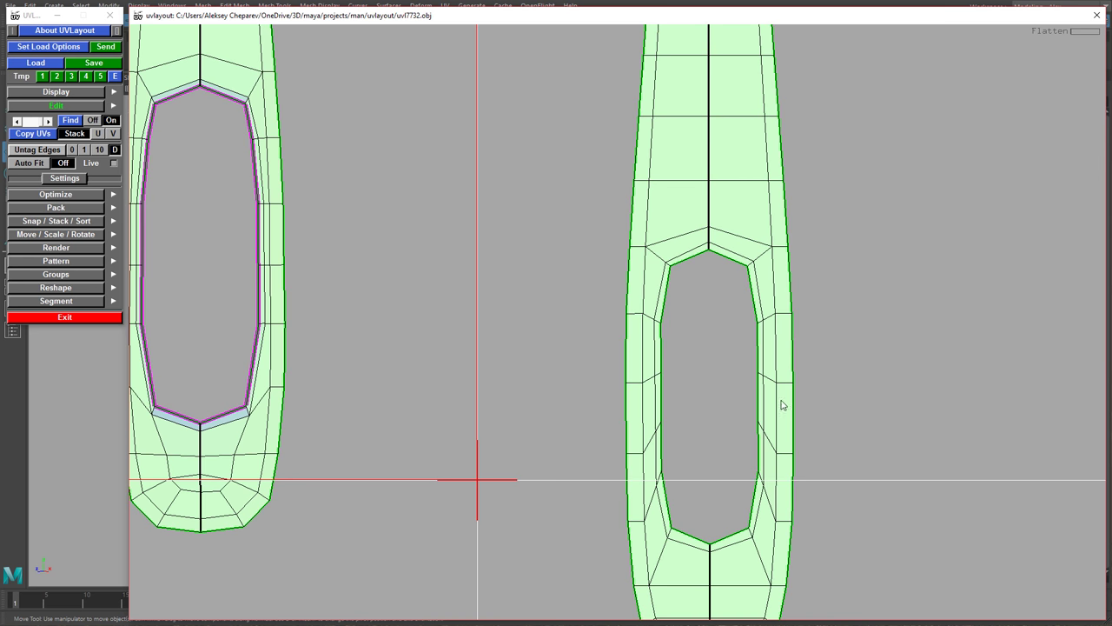
right_click_drag(782, 401, 678, 358)
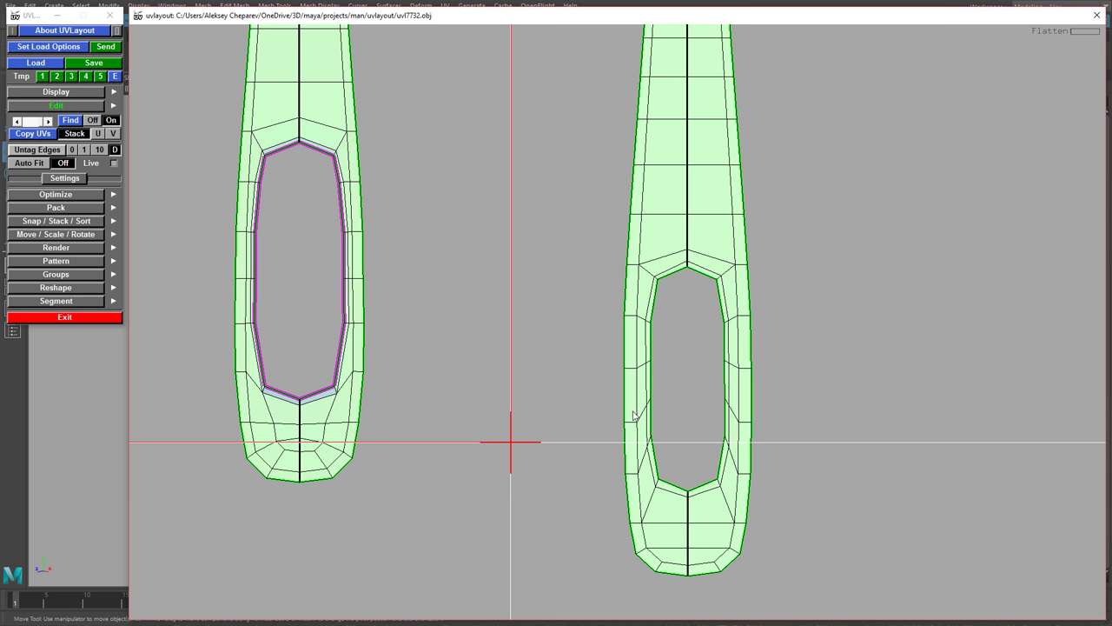
scroll(690, 332, "up", 2)
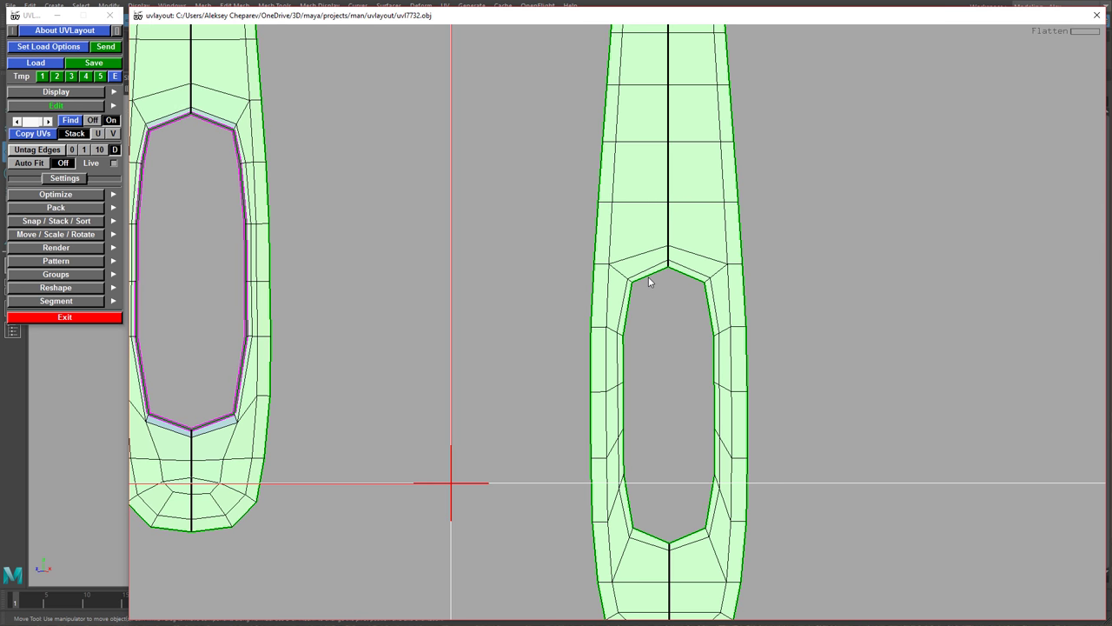
key("t")
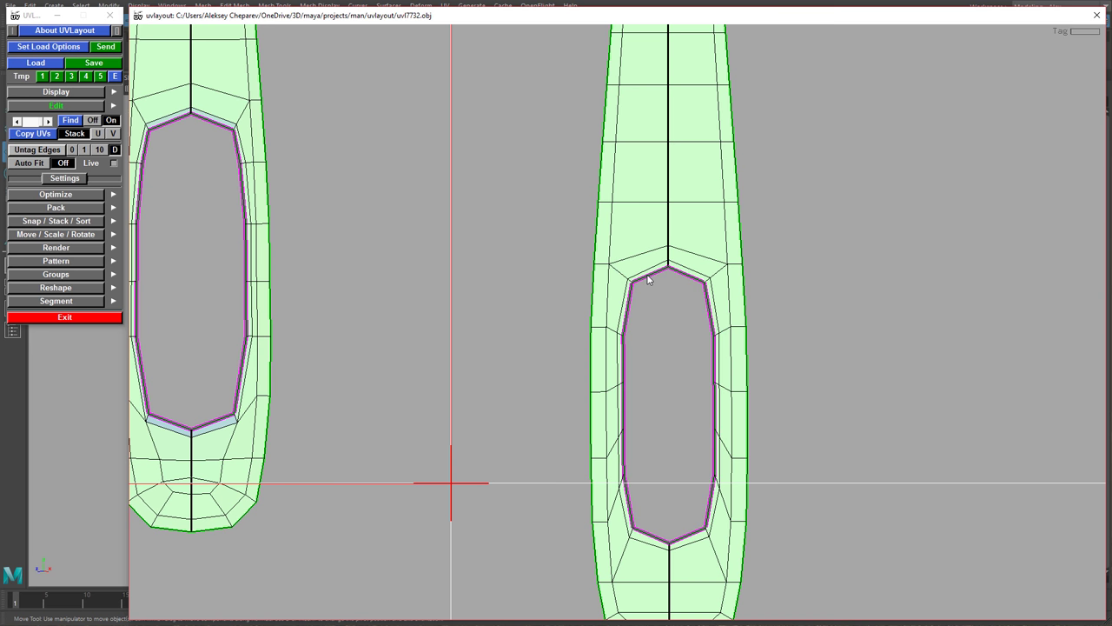
Flatten both pointed shells with their centre lines and the borders of their oval openings tagged.
middle_click_drag(650, 255, 634, 278)
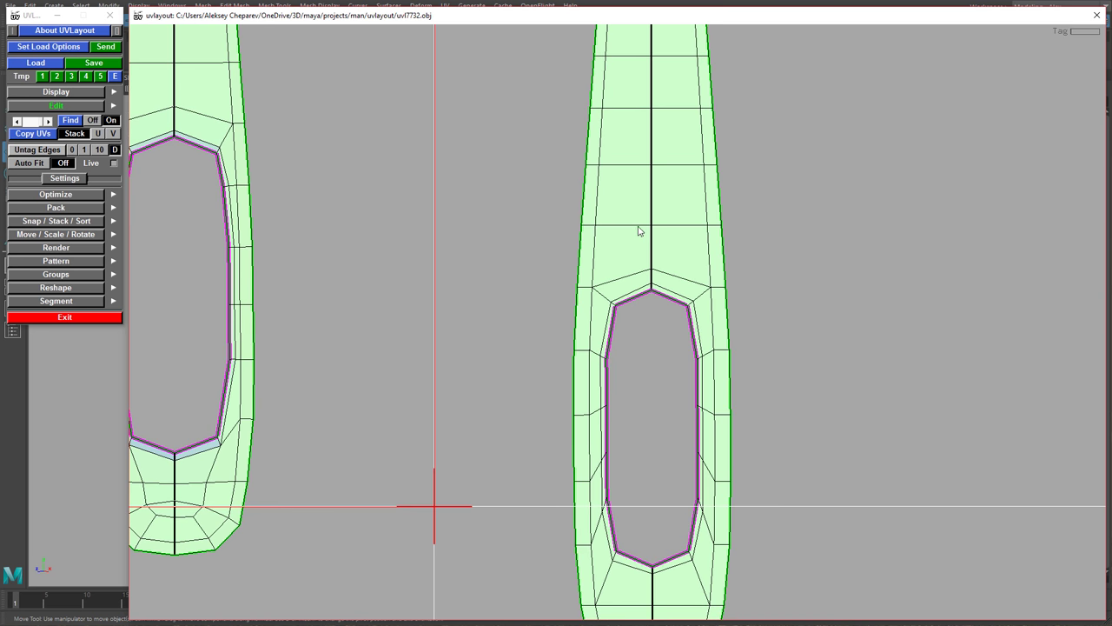
key("f")
key("shift+f")
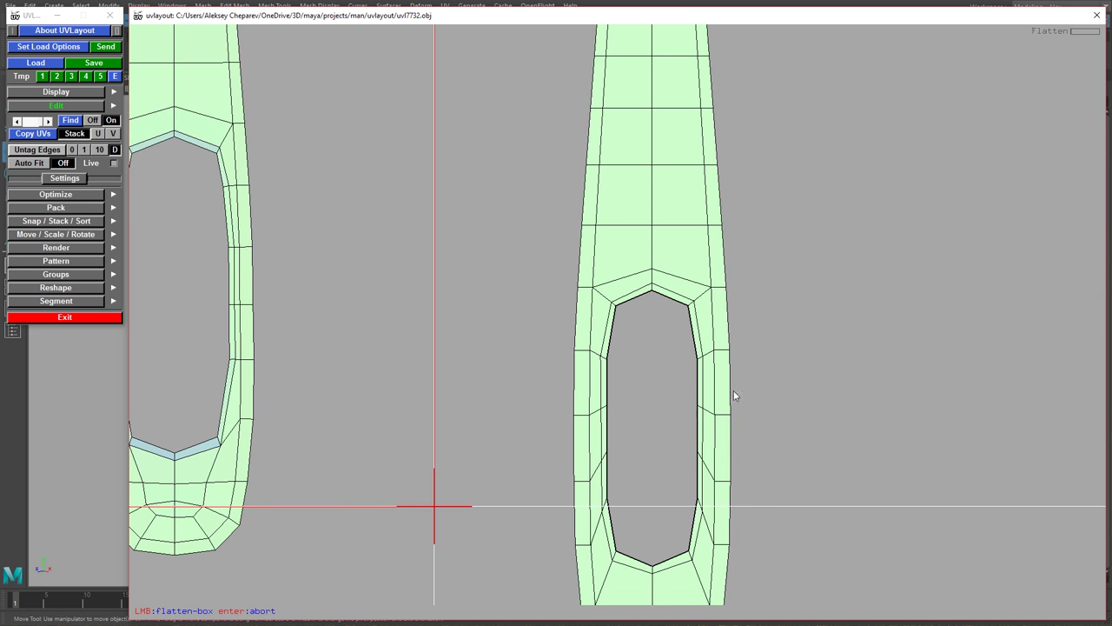
key("Return")
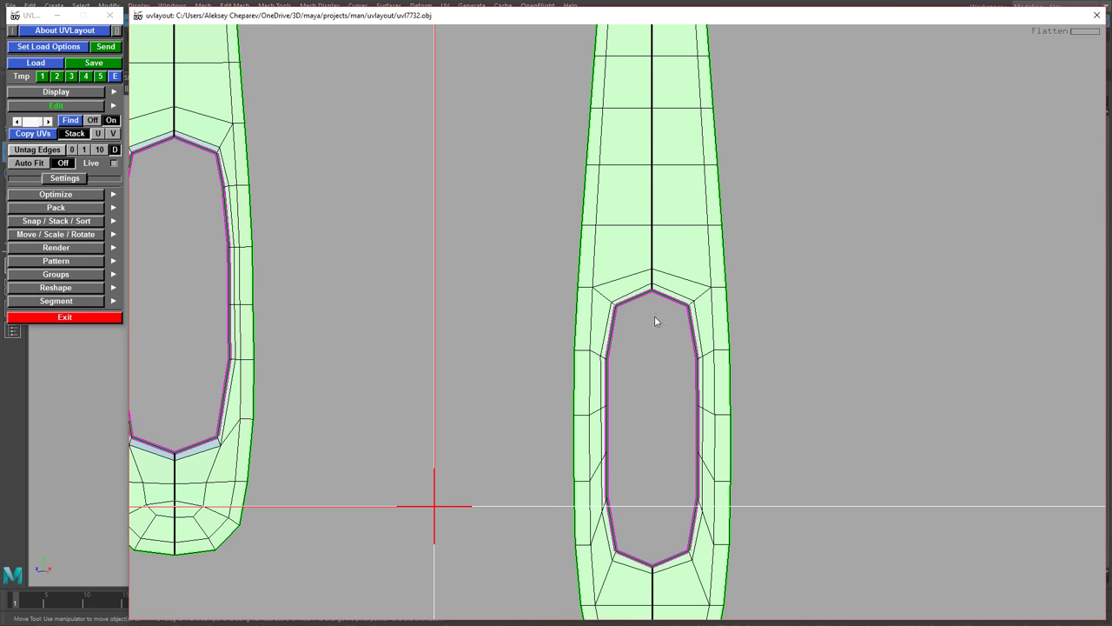
right_click_drag(808, 426, 417, 212)
middle_click_drag(319, 158, 570, 232)
key("f")
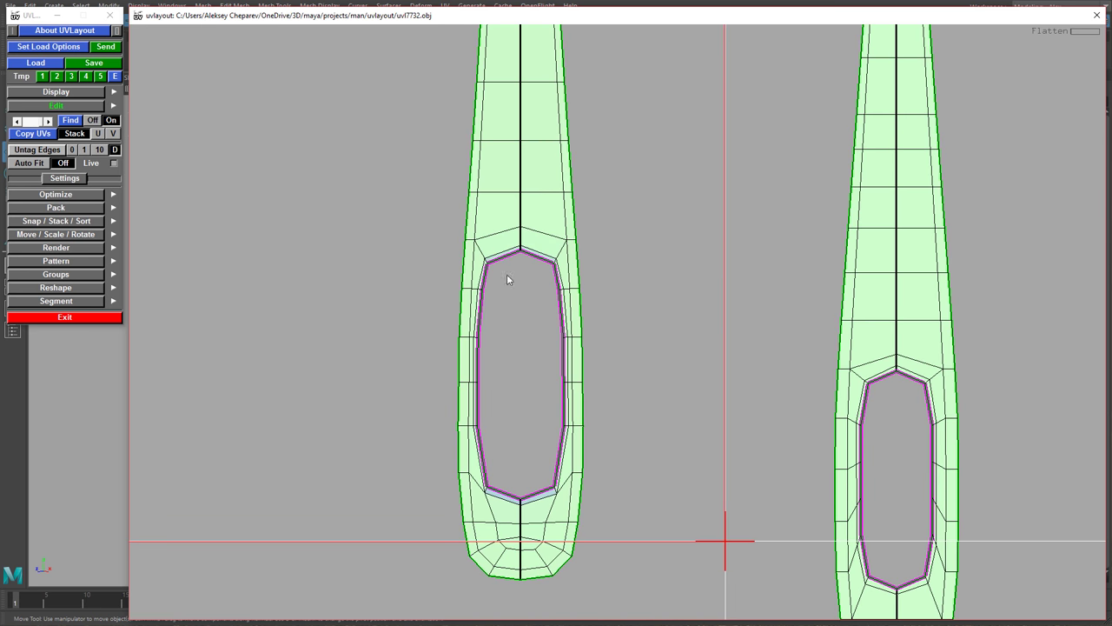
right_click_drag(789, 355, 728, 337)
key("f")
Tag the vertical centre lines of the oval shell and the small elongated shell, and flatten them.
right_click_drag(876, 348, 622, 283)
middle_click_drag(622, 283, 831, 301)
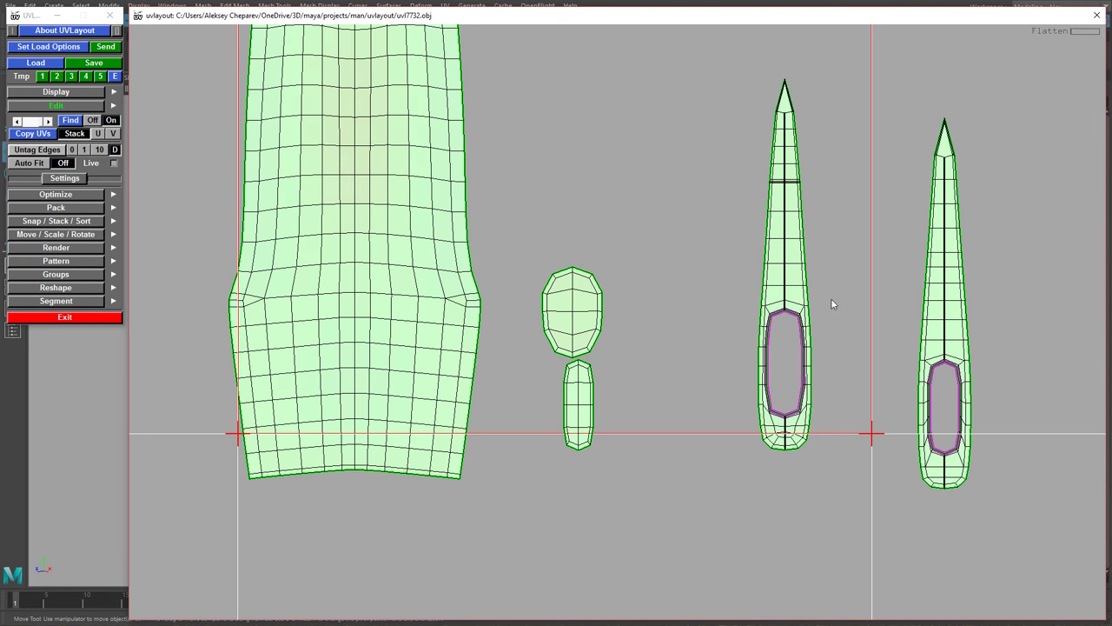
right_click_drag(569, 319, 768, 404)
key("semicolon")
key("semicolon")
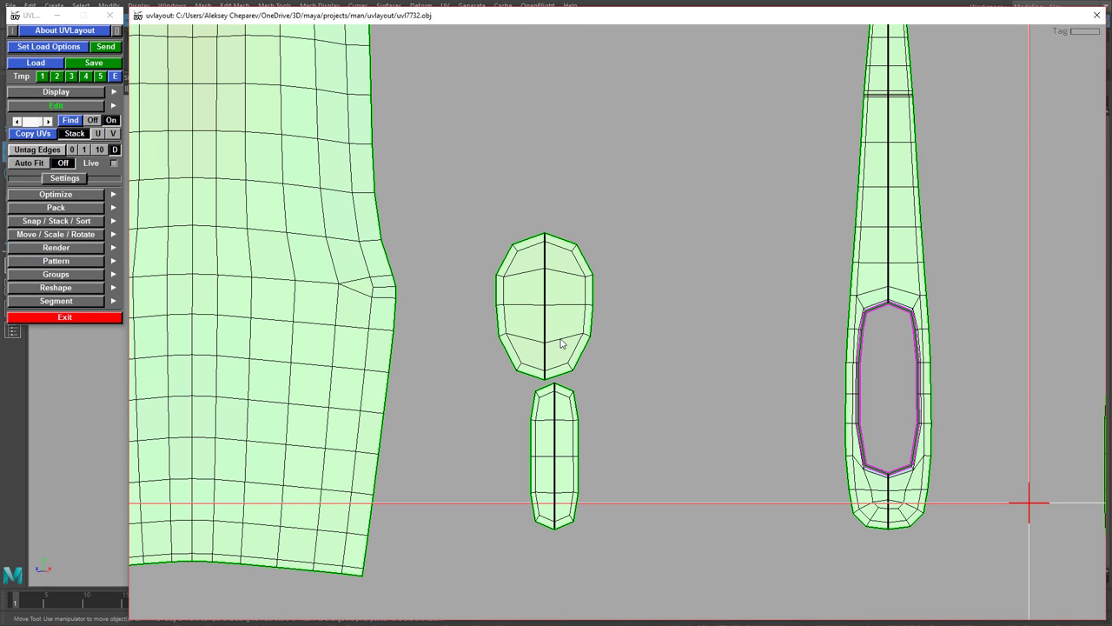
key("f")
Rotate the long handle shell 180 degrees so its wide end points up.
right_click_drag(717, 357, 637, 318)
middle_click_drag(637, 318, 711, 496)
key("6")
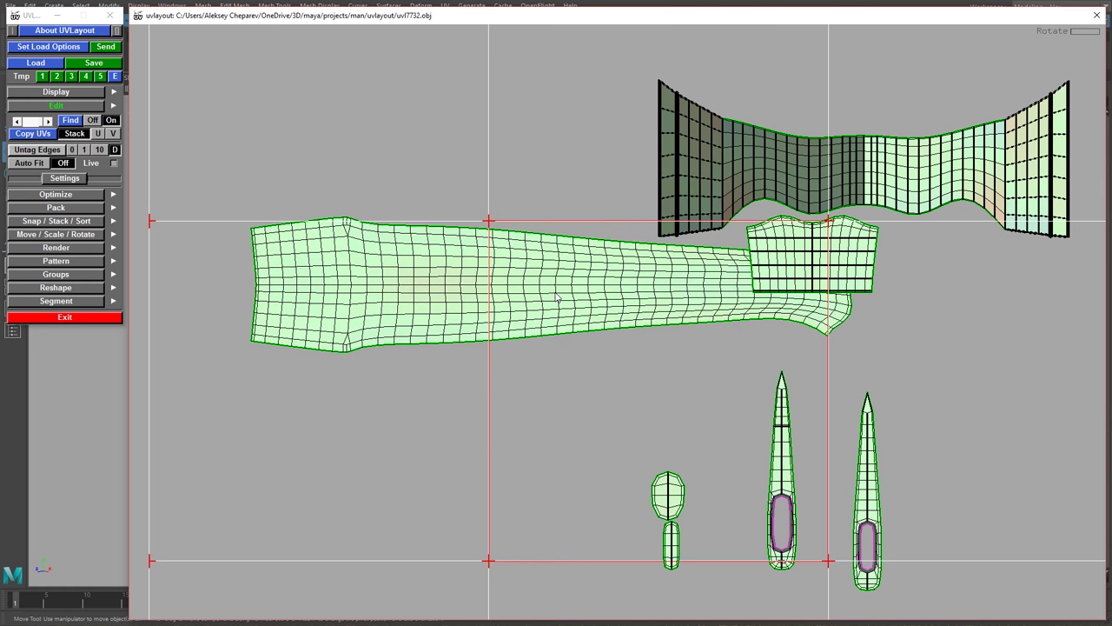
key("6")
Move the oval and small elongated shells apart, one above the other, between the handle's flared end and the pointed shells.
right_click_drag(675, 337, 581, 280)
mouse_move(582, 280)
middle_mouse_down()
mouse_move(583, 345)
mouse_move(595, 293)
middle_mouse_up()
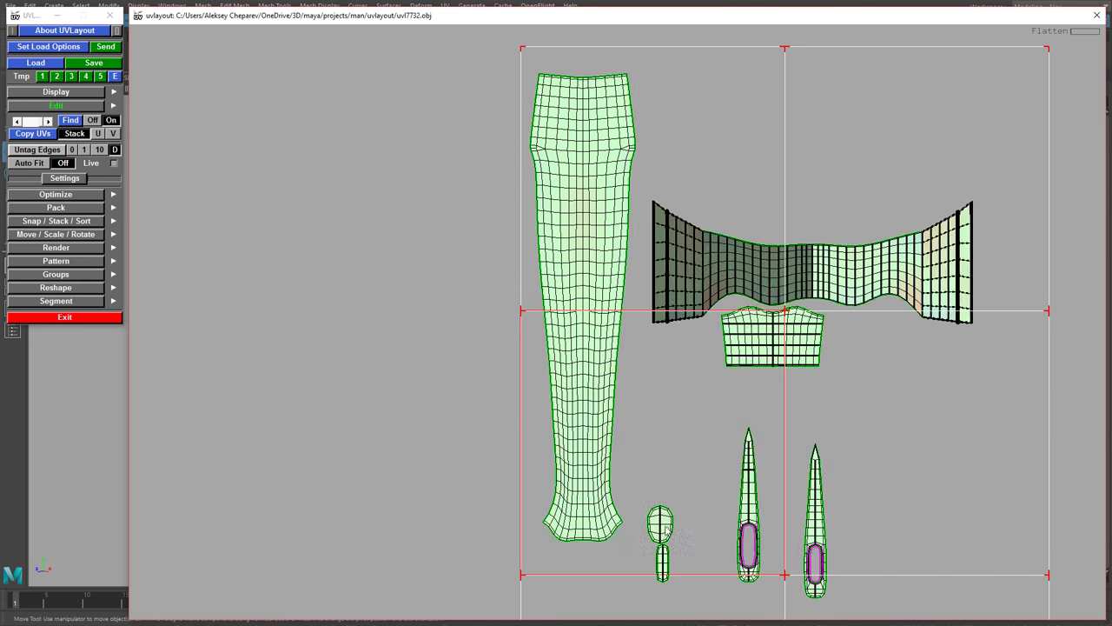
middle_click_drag(667, 523, 683, 454)
middle_click_drag(664, 562, 681, 522)
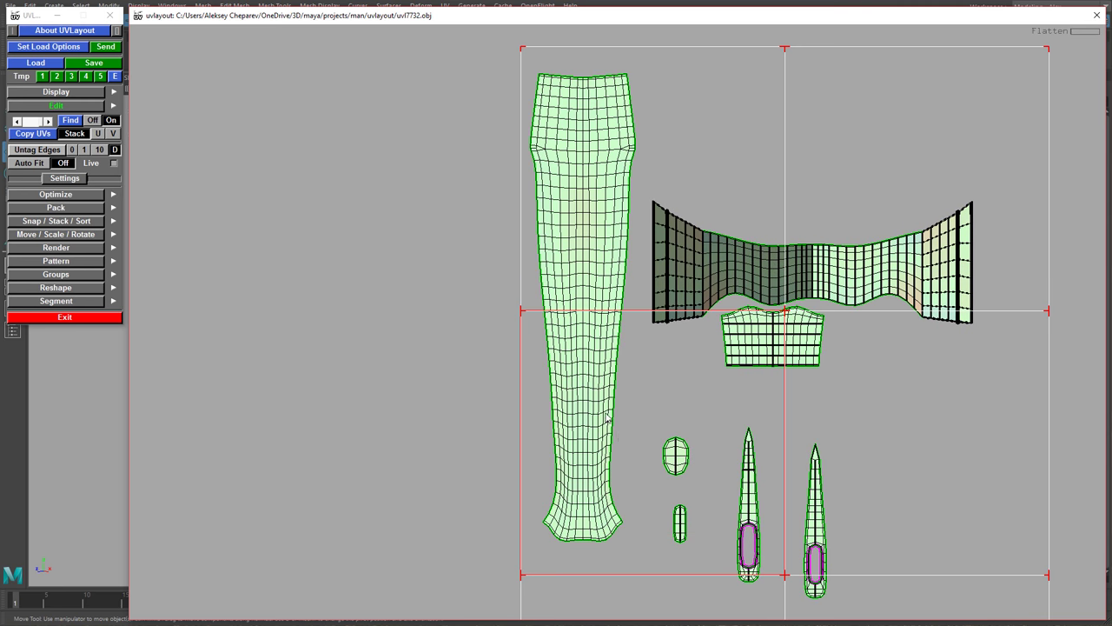
Examine the edge lines of the handle shell from its flared end up to its wide end.
middle_click_drag(577, 314, 640, 343)
right_click_drag(640, 343, 663, 377)
middle_click_drag(643, 402, 603, 286)
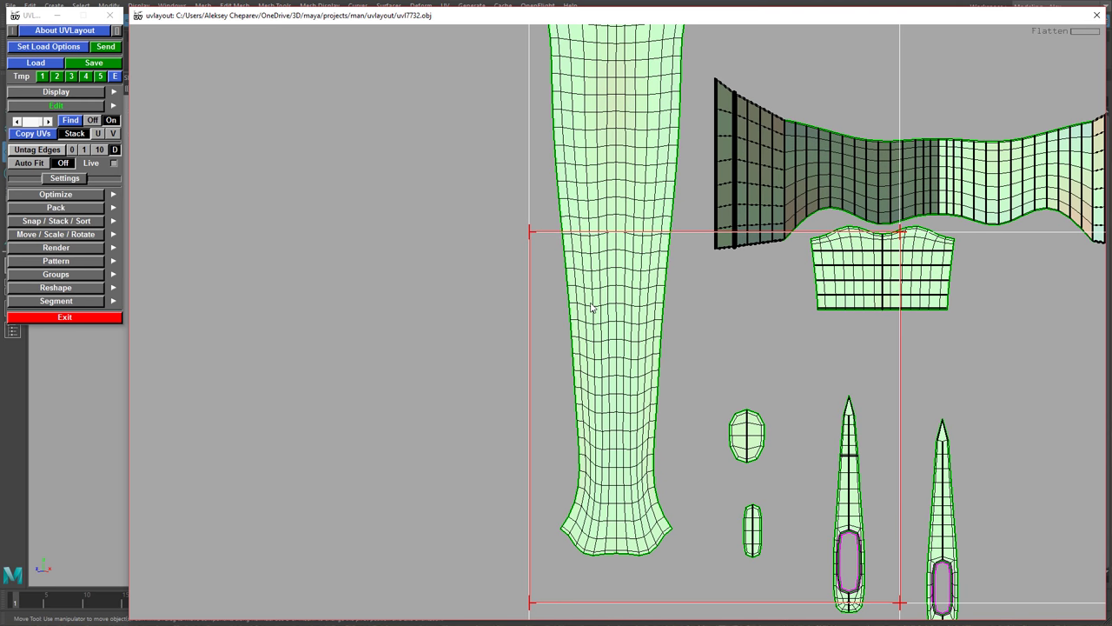
middle_click_drag(577, 209, 577, 272)
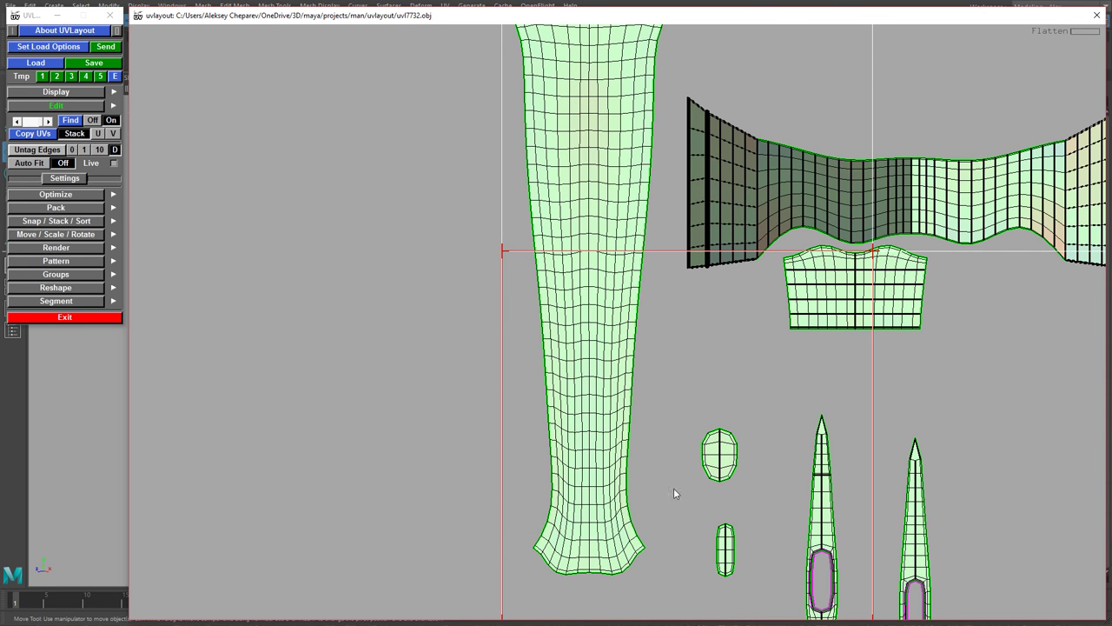
right_click_drag(674, 488, 544, 424)
middle_click_drag(558, 380, 568, 481)
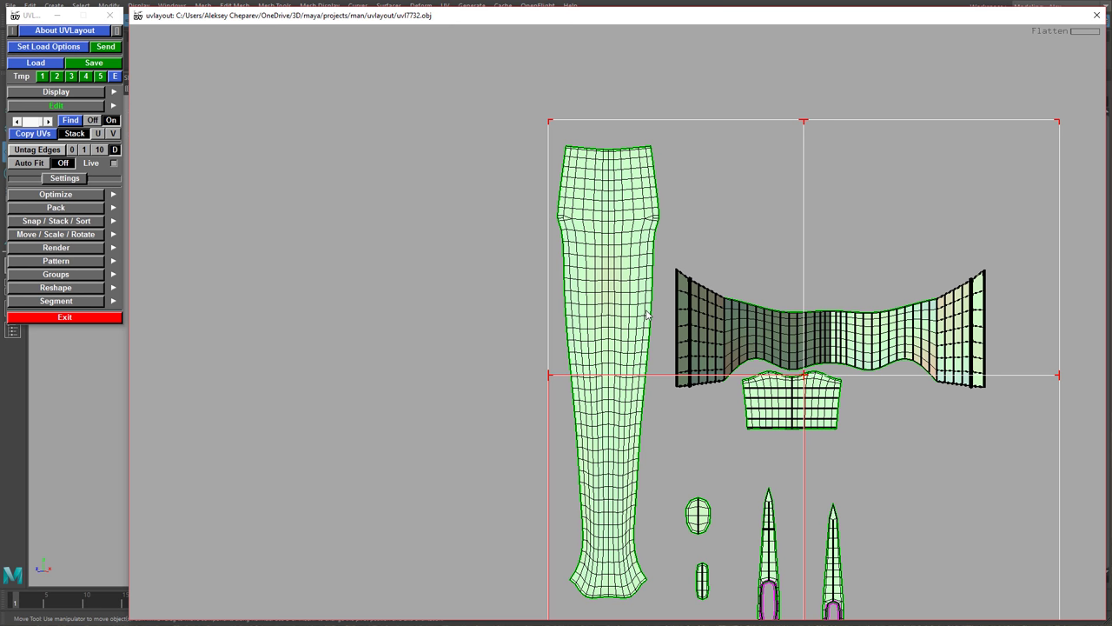
right_click_drag(618, 308, 880, 352)
middle_click_drag(879, 352, 856, 515)
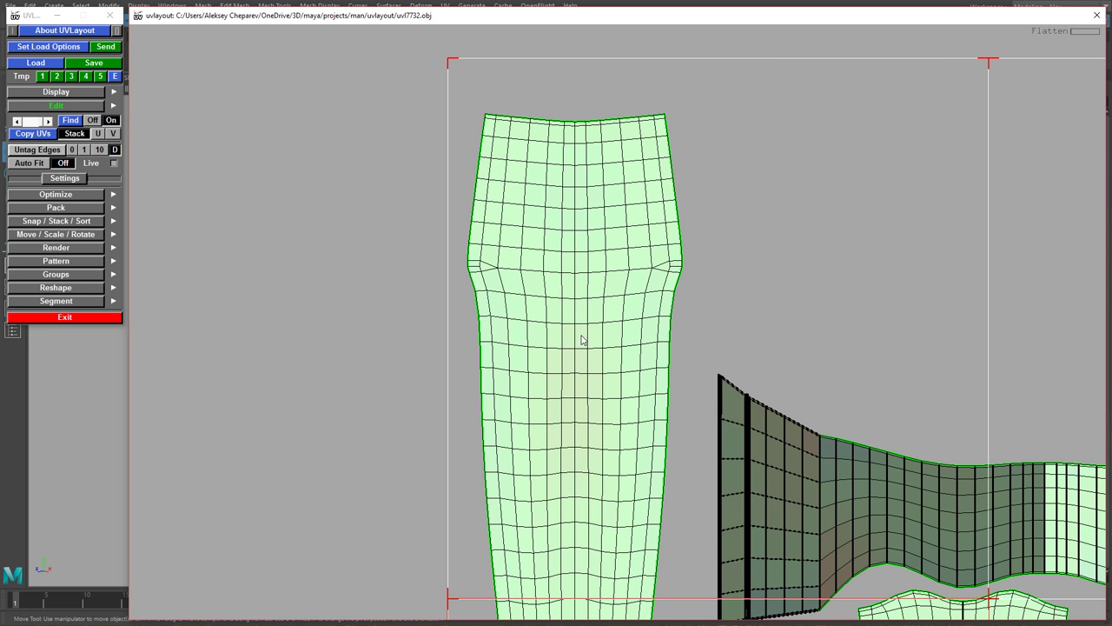
Tag the handle shell's vertical centre line and all of its crosswise lines for straightening.
key("shift+t")
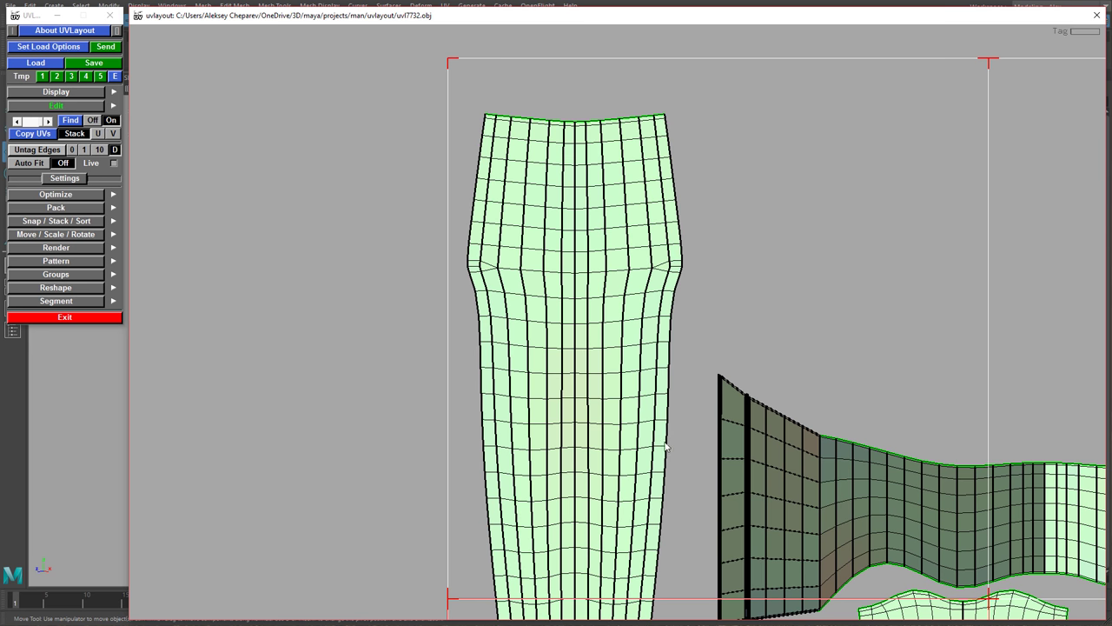
key("ctrl+z")
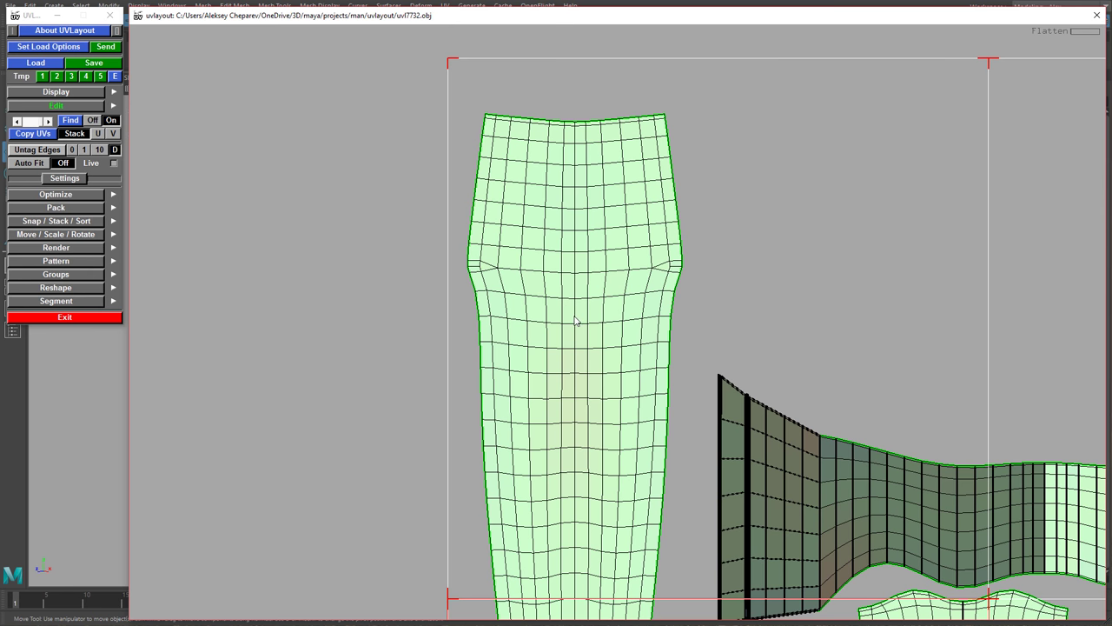
key("t")
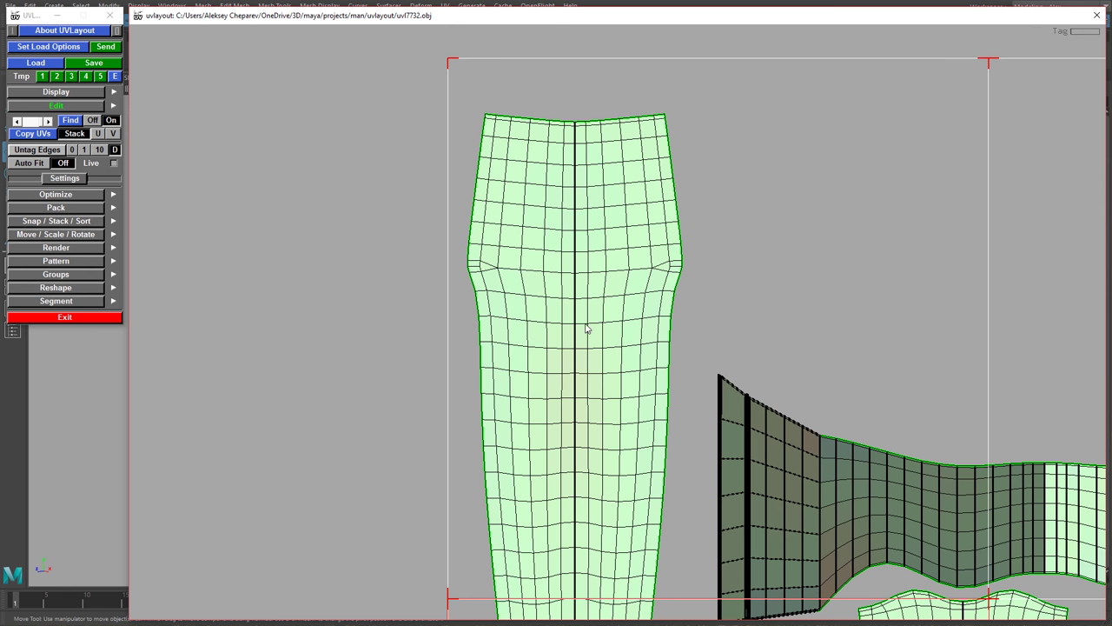
key("t")
middle_click_drag(618, 357, 626, 408)
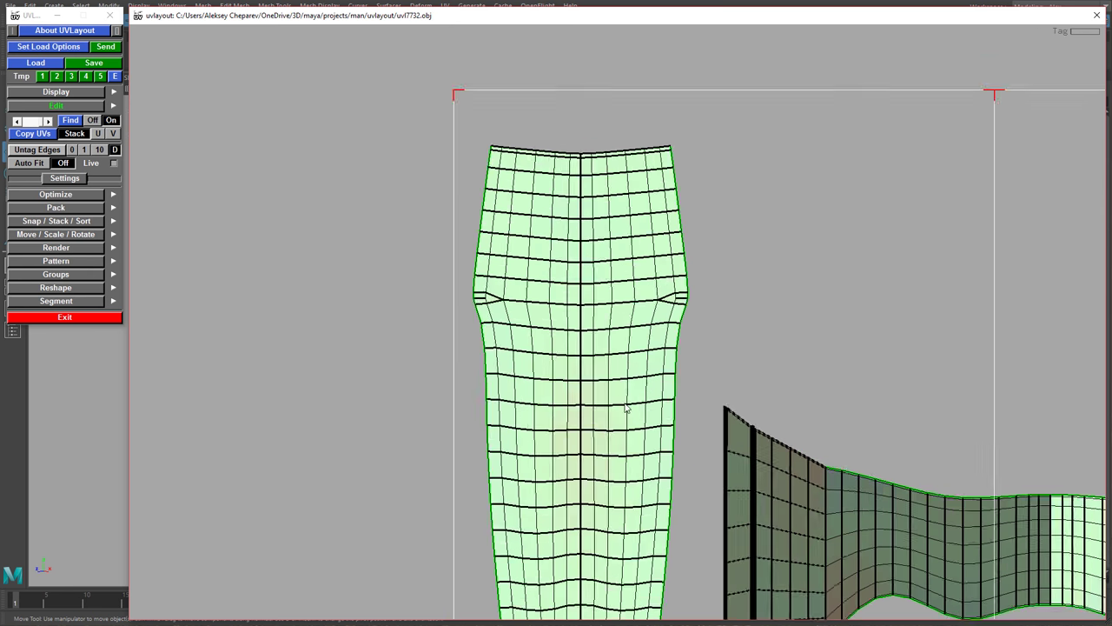
Untag the diagonal edges that converge beside the handle's notches on both sides.
right_click_drag(626, 408, 816, 442)
key("t")
key("t")
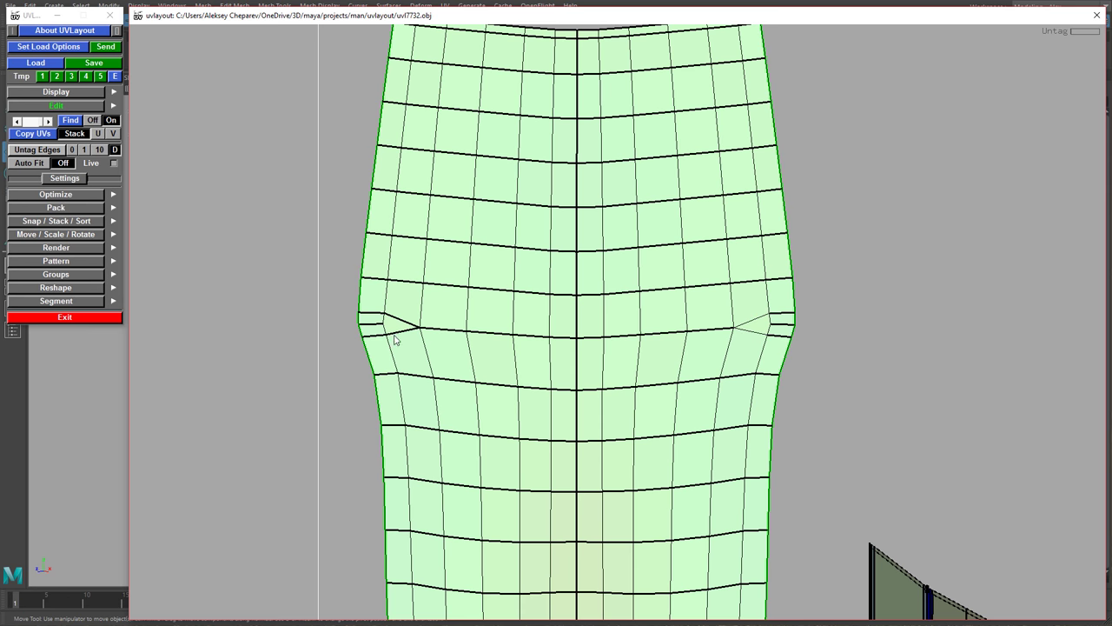
key("t")
key("t")
Flatten the handle shell along its tagged centre and crosswise lines.
right_click_drag(791, 400, 629, 469)
middle_click_drag(598, 525, 594, 122)
middle_click_drag(556, 556, 565, 257)
right_click_drag(636, 428, 686, 459)
middle_click_drag(635, 468, 633, 386)
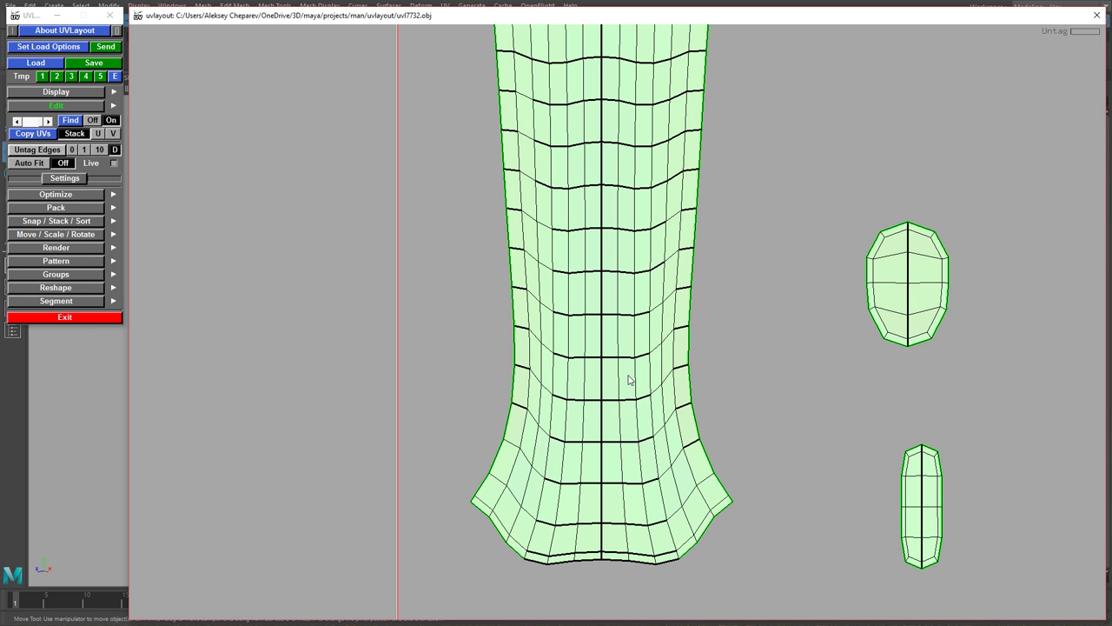
key("f")
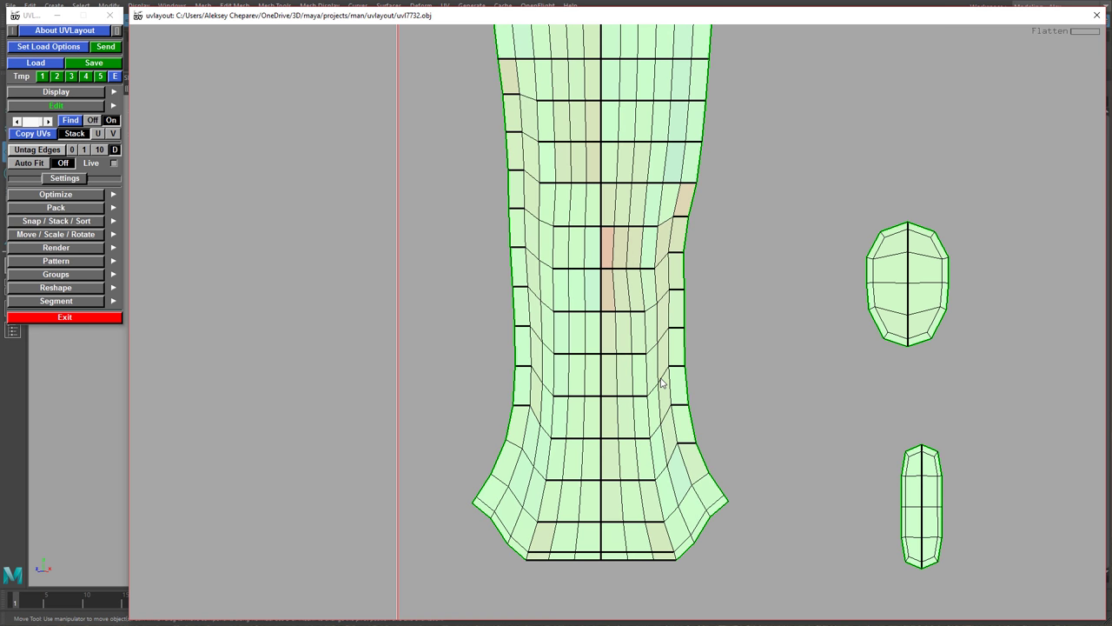
Tag the missing right-hand segments of the crosswise lines at the handle's flared end, and flatten the shell again.
key("t")
key("t")
key("t")
key("t")
key("t")
key("t")
key("t")
key("t")
key("t")
key("t")
key("t")
mouse_move(656, 439)
left_mouse_down()
mouse_move(664, 371)
mouse_move(649, 307)
left_mouse_up()
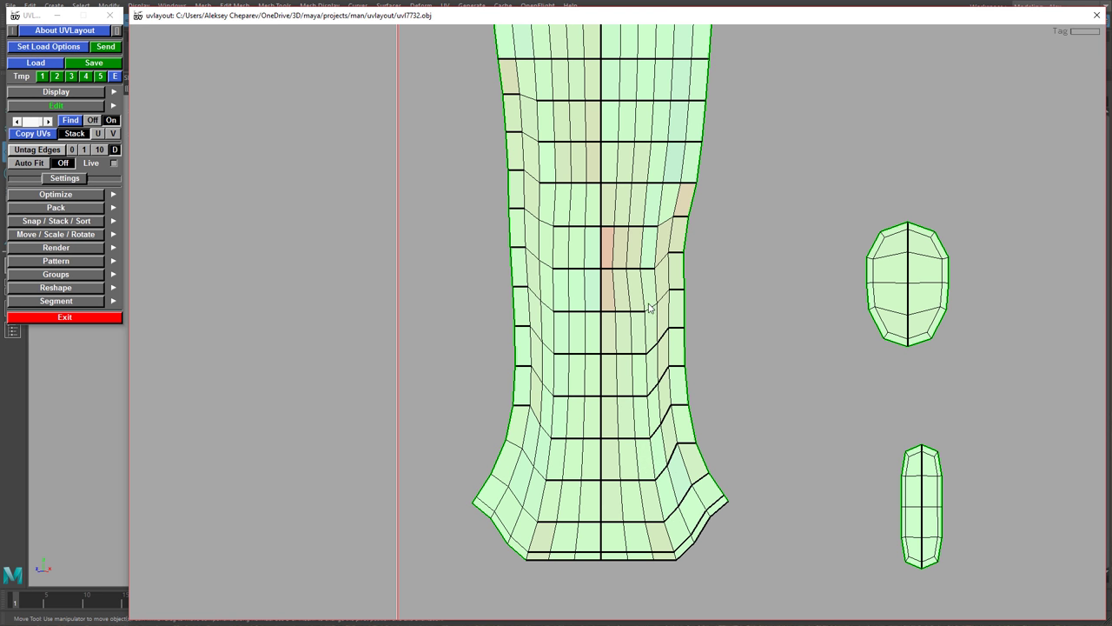
key("t")
key("t")
key("t")
key("t")
key("f")
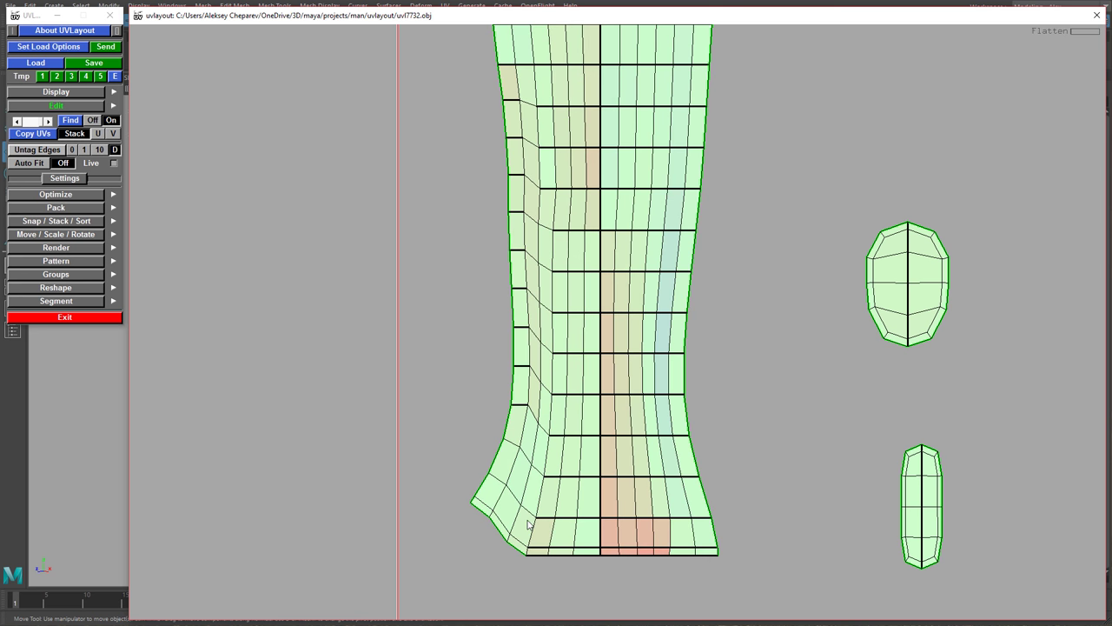
Tag the missing left-hand segments of the crosswise lines at the handle's flared end, and flatten the shell so both sides match.
key("t")
key("t")
key("t")
key("t")
key("t")
key("t")
key("t")
key("t")
key("t")
key("t")
key("t")
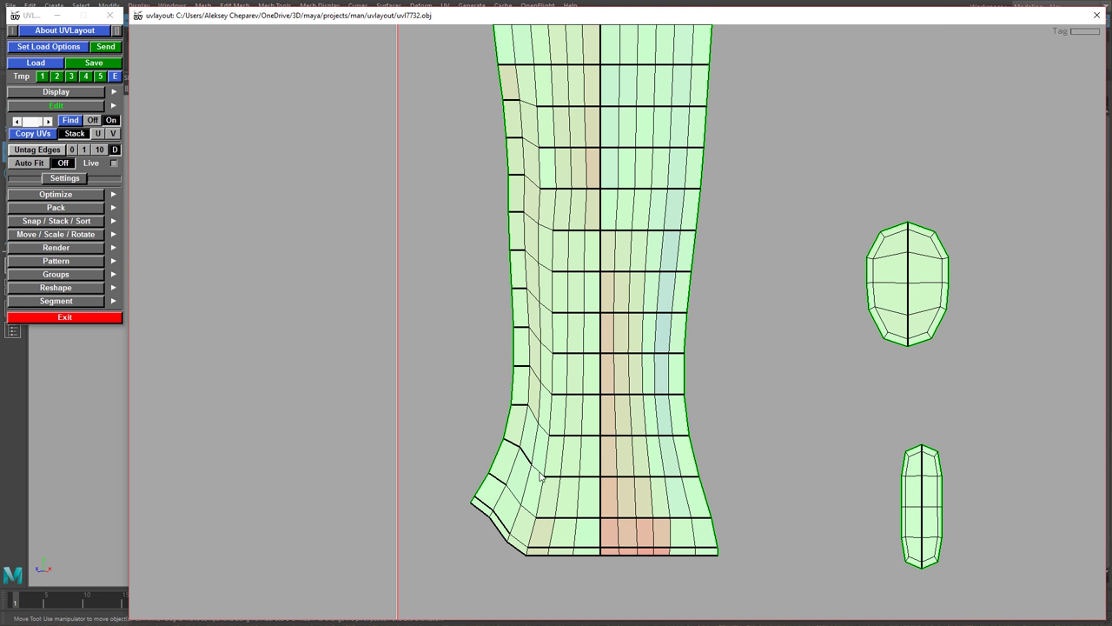
key("t")
key("t")
key("t")
key("t")
key("t")
left_click_drag(535, 338, 550, 268)
key("t")
key("t")
key("t")
key("t")
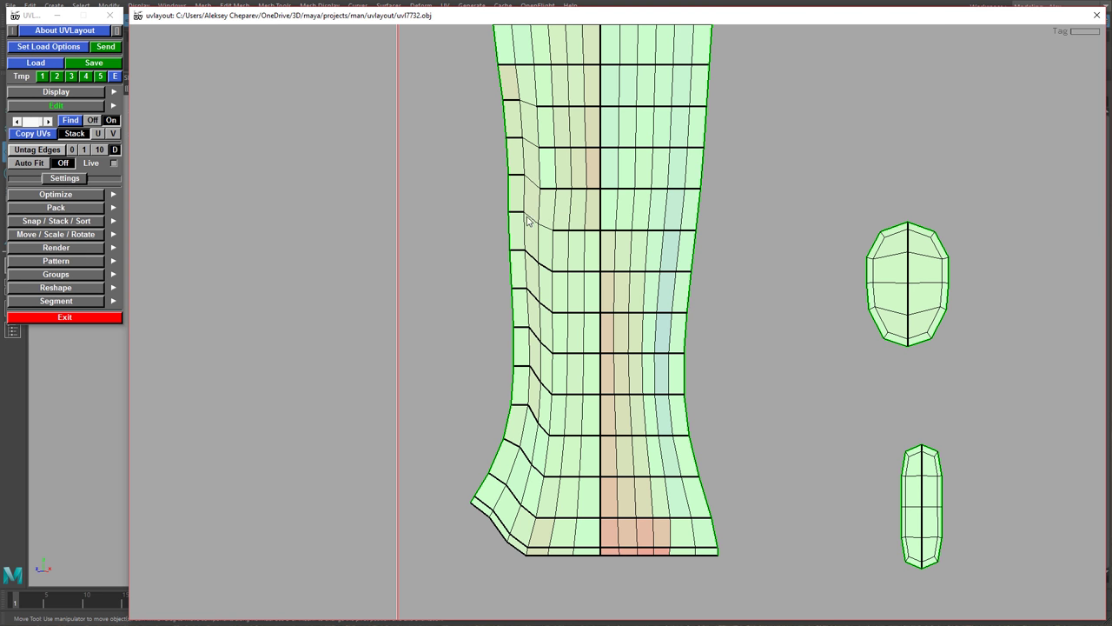
left_click_drag(533, 150, 526, 93)
key("f")
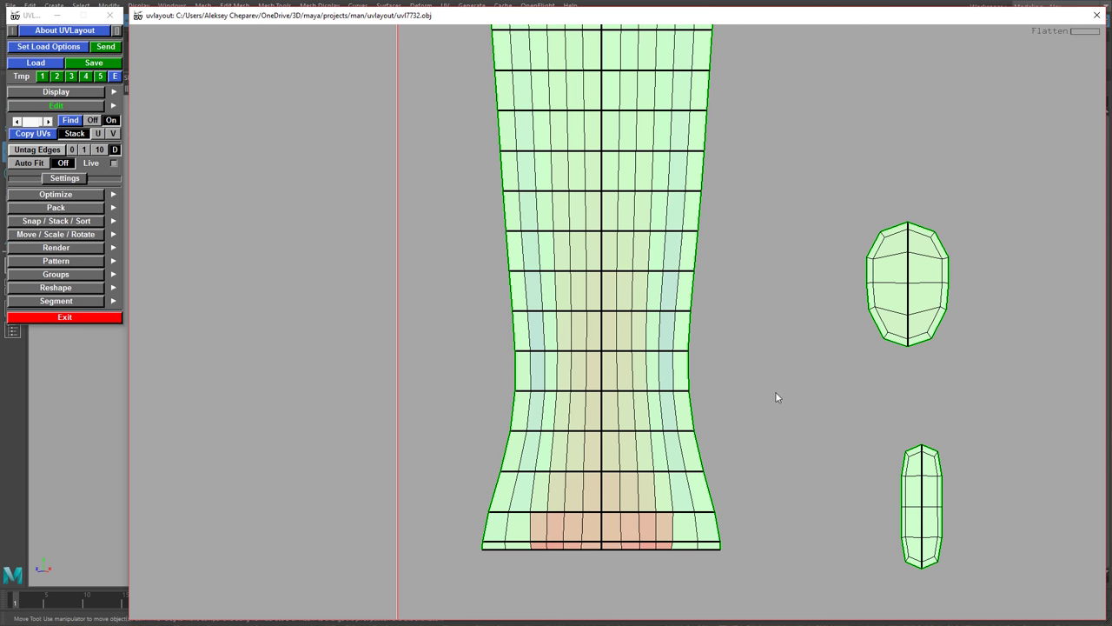
Review the straightened handle shell and the overall arrangement of all the shells in UV space.
right_click_drag(775, 396, 632, 365)
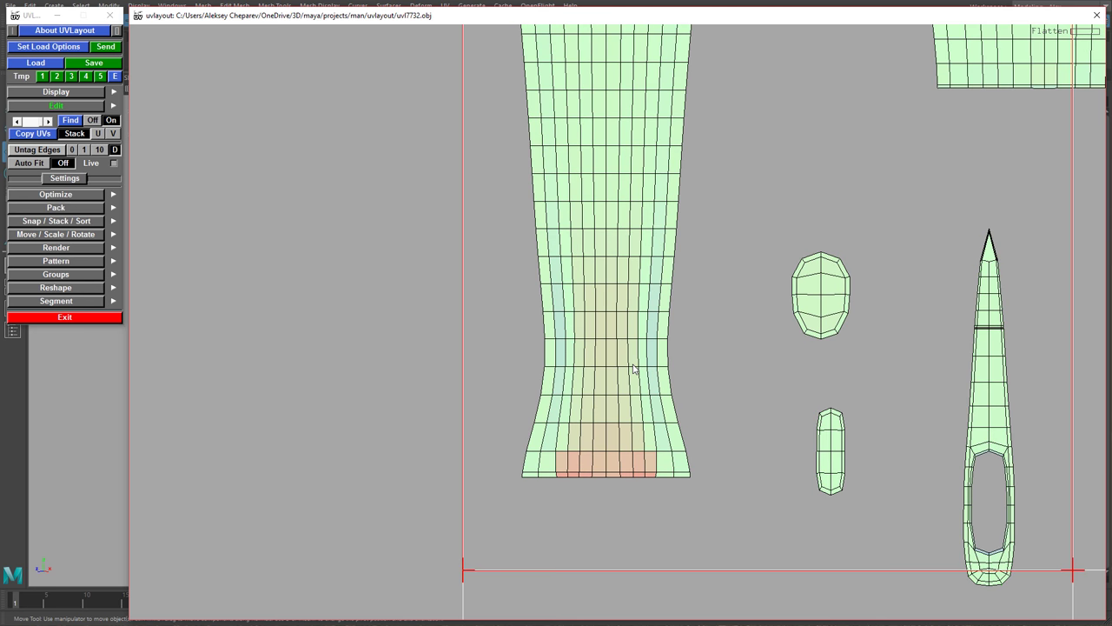
right_click_drag(792, 402, 629, 133)
middle_click_drag(629, 133, 635, 395)
key("e")
right_click_drag(635, 395, 567, 304)
middle_click_drag(662, 318, 561, 302)
middle_click_drag(621, 361, 675, 395)
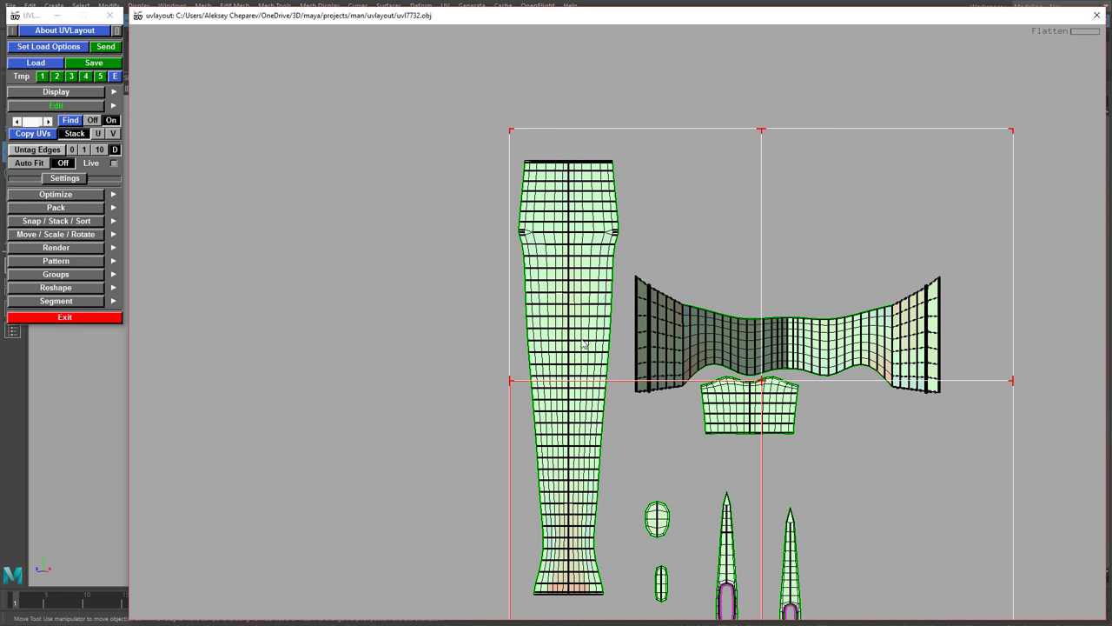
right_click_drag(715, 373, 603, 333)
middle_click_drag(603, 333, 574, 336)
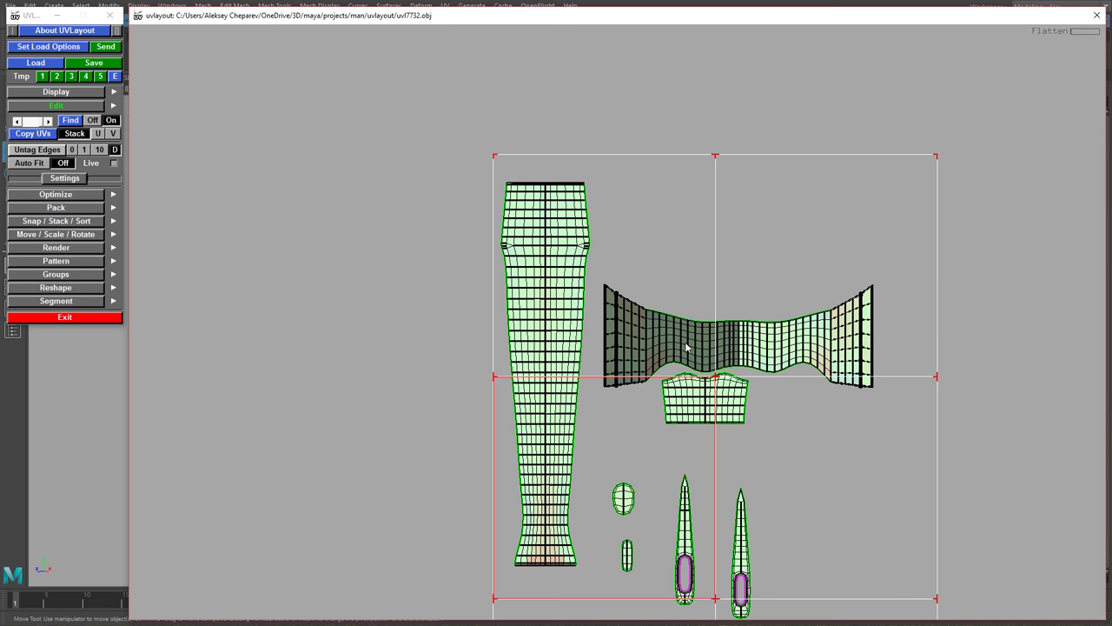
Rotate the head shell upright beside the handle shell, place the two small shells between them, and put the trapezoid shell below the head shell.
key("bracketright")
middle_click_drag(737, 345, 640, 328)
middle_click_drag(709, 420, 734, 365)
middle_click_drag(646, 442, 618, 328)
middle_click_drag(651, 492, 615, 278)
middle_click_drag(741, 353, 671, 437)
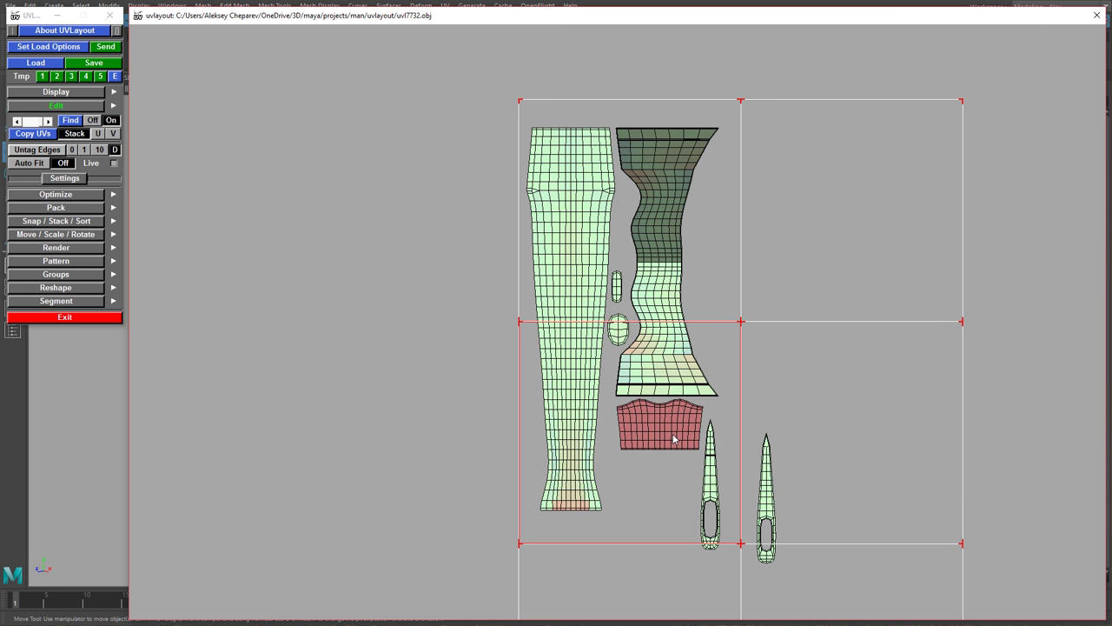
Place the two pointed shells side by side in the gap beside the upright head shell.
middle_click_drag(713, 482, 698, 253)
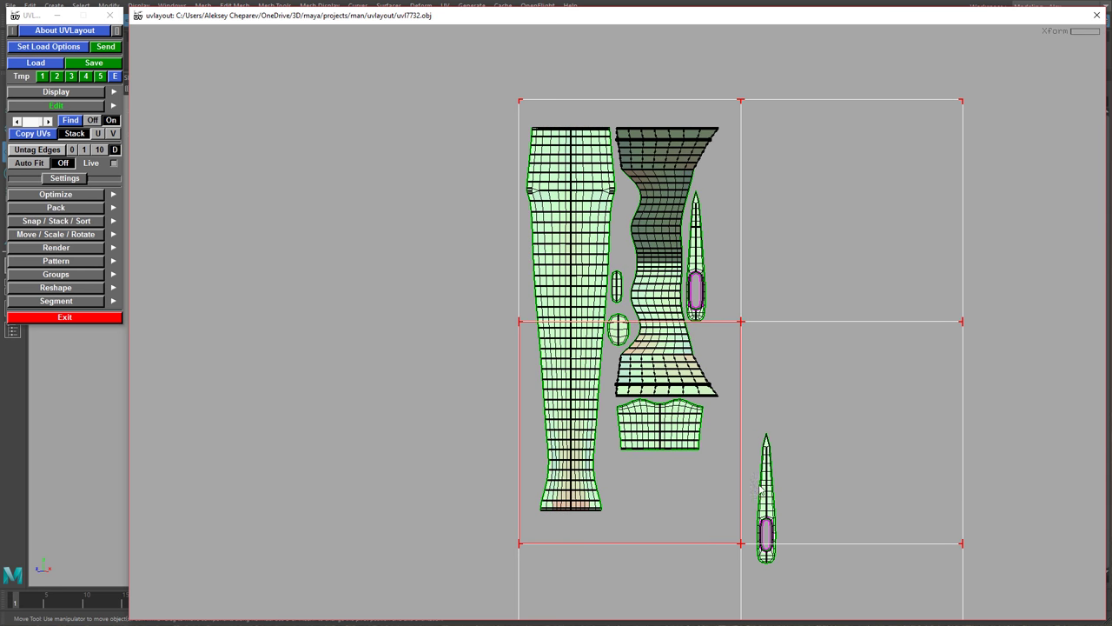
middle_click_drag(769, 480, 724, 238)
middle_click_drag(724, 238, 721, 249)
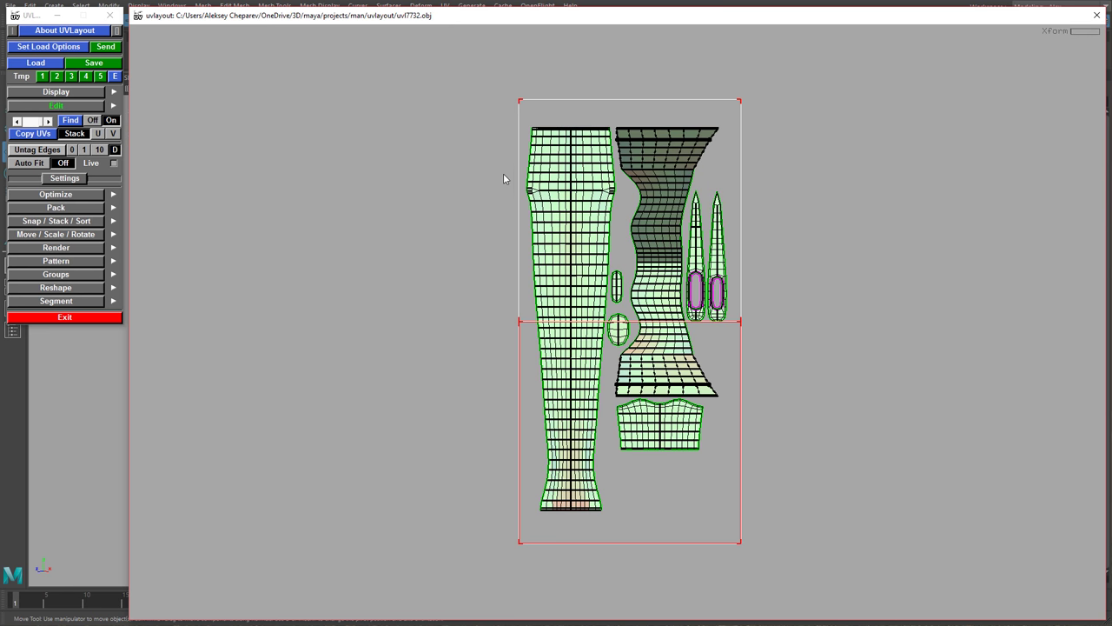
Send the unwrapped mesh back to Maya and open its layout in the UV Editor.
left_click(104, 46)
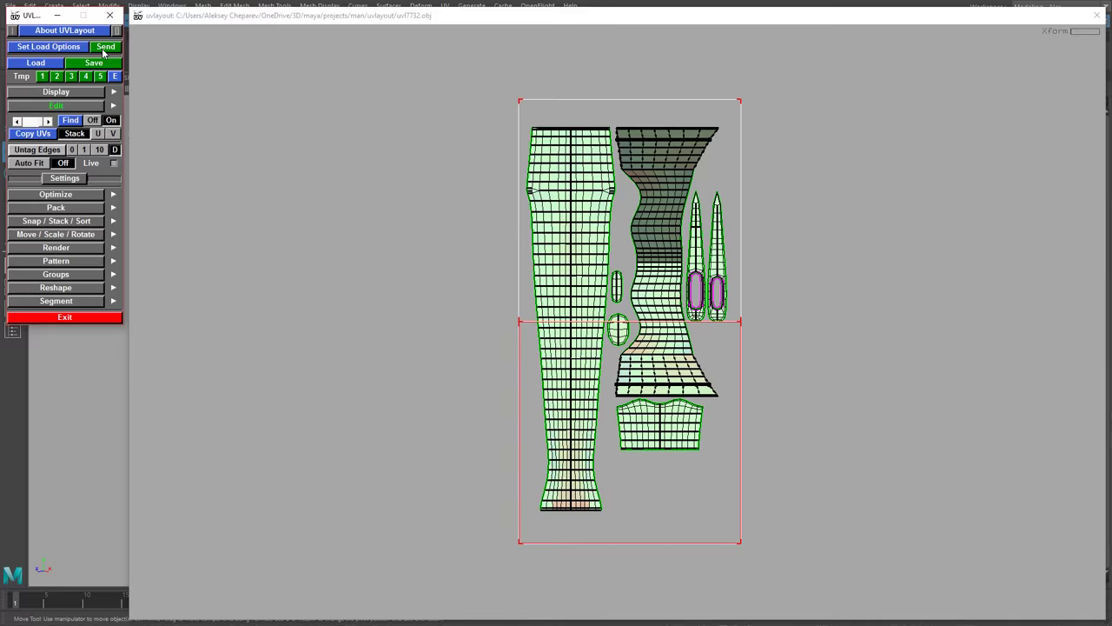
left_click(15, 373)
left_click(575, 56)
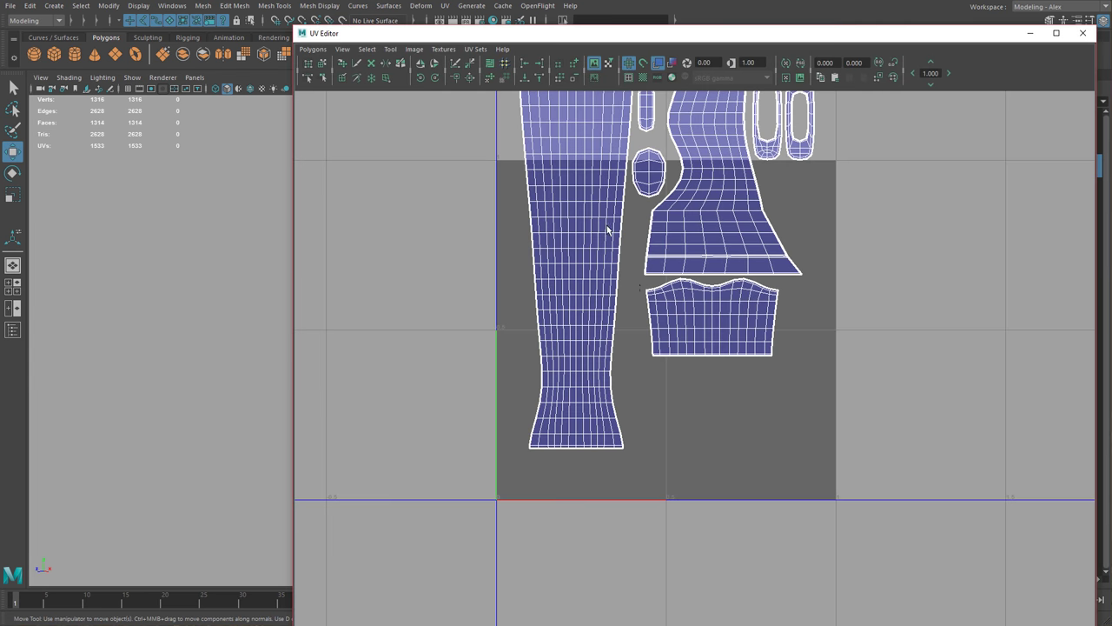
middle_click_drag(840, 279, 848, 418, "alt")
right_click_drag(848, 418, 739, 357, "alt")
Select the UVs of all the shells, scale them down together, and move them into the 0–1 UV square.
right_click_drag(548, 162, 578, 235)
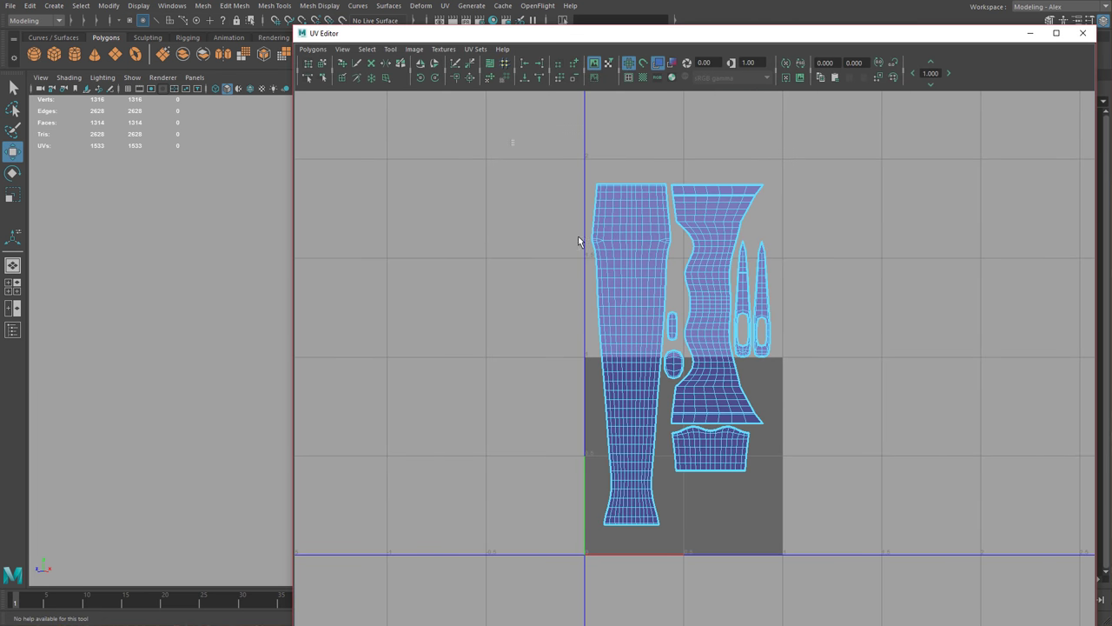
left_click_drag(511, 138, 904, 556)
key("r")
middle_click_drag(884, 404, 831, 397)
key("w")
middle_click_drag(800, 417, 765, 529)
middle_click_drag(716, 393, 720, 327, "alt")
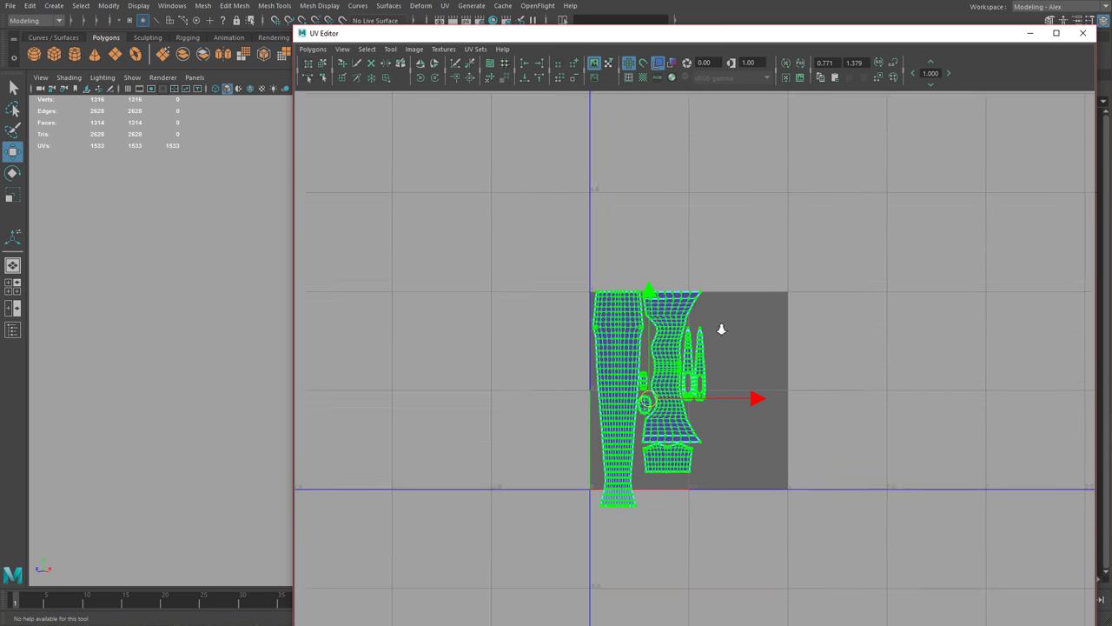
Fine-tune the scale and position of all the shells so the layout fits the left half of the 0–1 square.
right_click_drag(721, 328, 842, 391, "alt")
key("r")
middle_click_drag(842, 391, 816, 395)
key("r")
middle_click_drag(762, 404, 780, 420)
key("w")
key("r")
key("w")
key("r")
key("w")
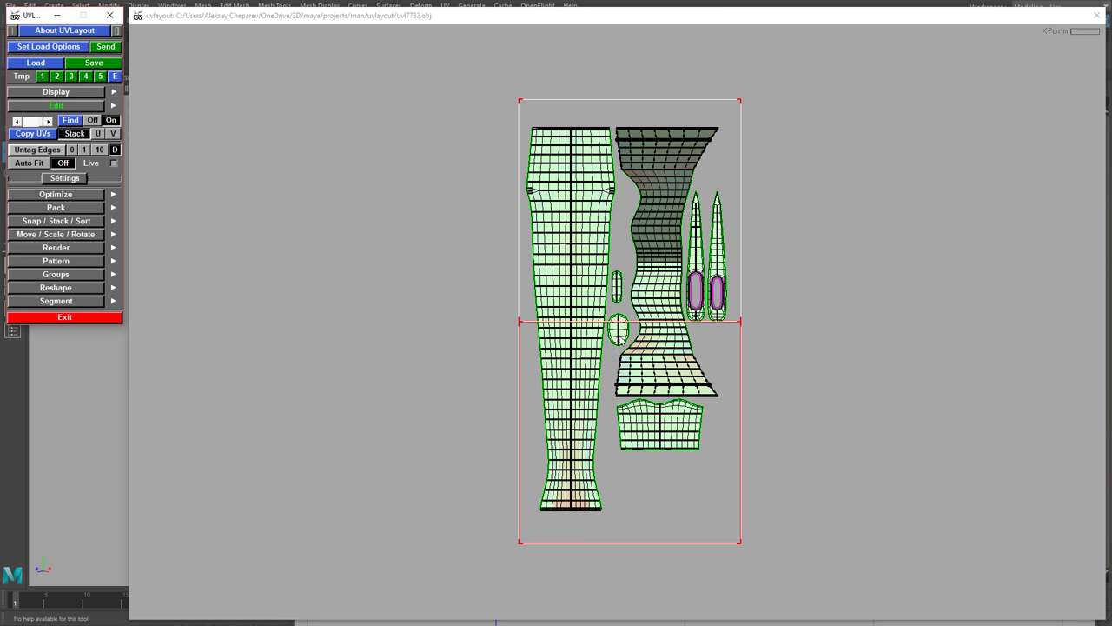
Return to UVLayout and show the axe in 3D with the numbered checker texture.
middle_click_drag(614, 306, 537, 319)
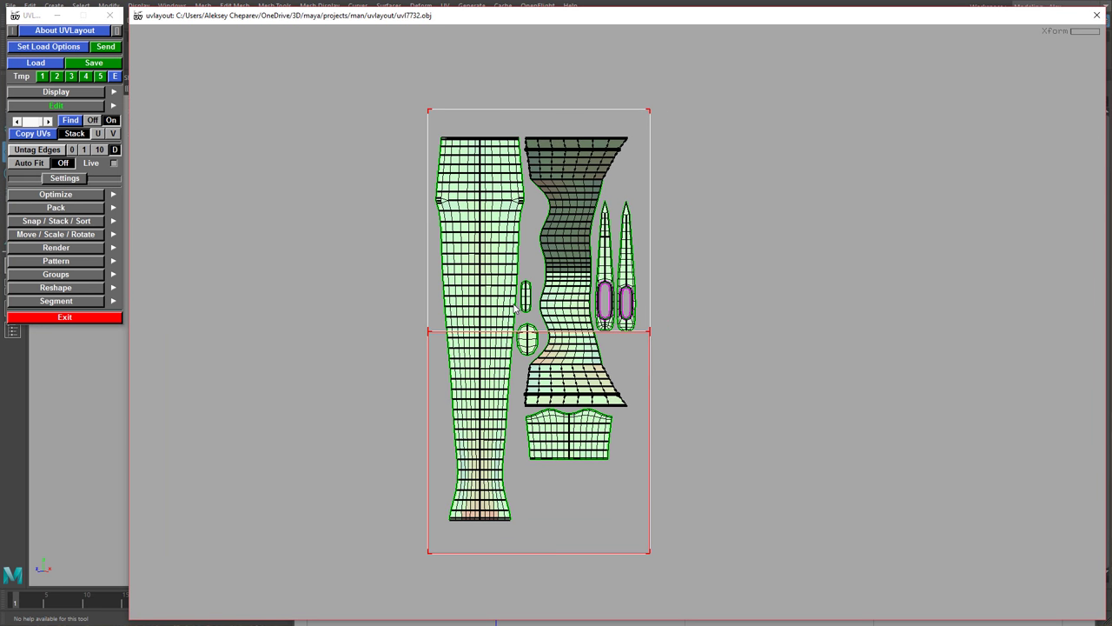
key("3")
left_click_drag(658, 381, 513, 375)
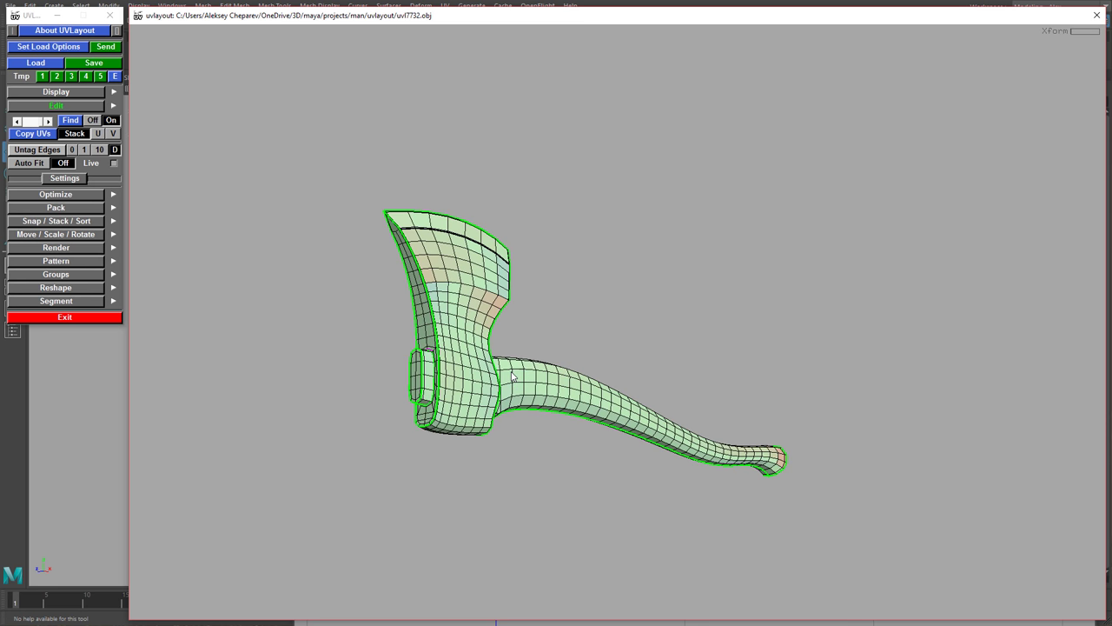
key("t")
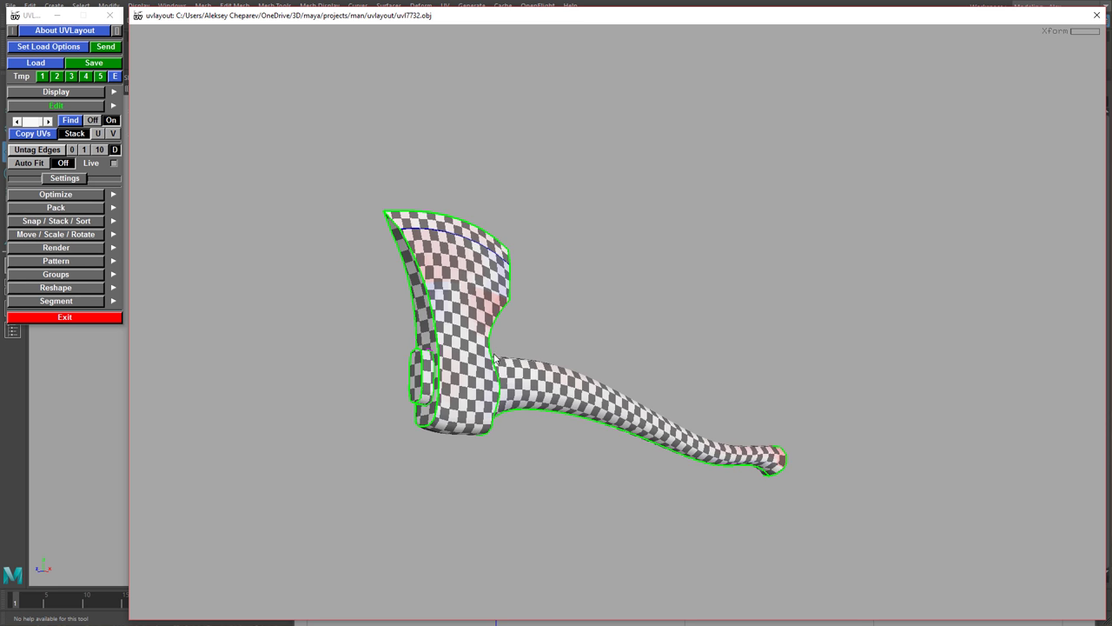
right_click_drag(495, 358, 609, 409)
key("t")
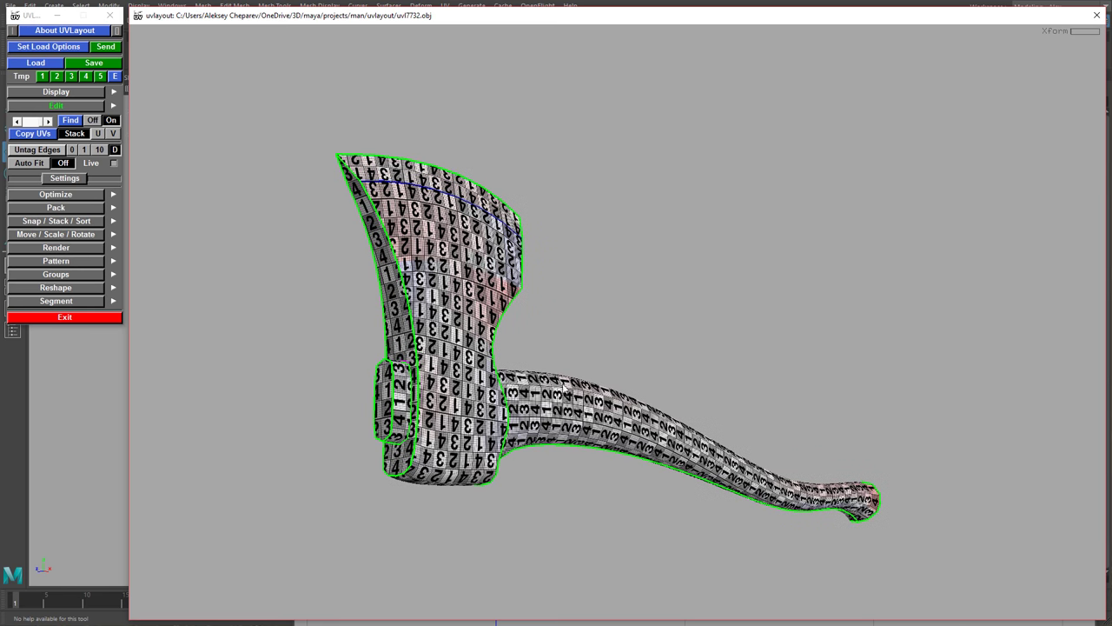
Examine the numbered checker texture on the axe head for stretching and for alignment along the blade edge.
left_click_drag(556, 397, 516, 396)
middle_click_drag(477, 358, 552, 355)
right_click_drag(553, 356, 742, 450)
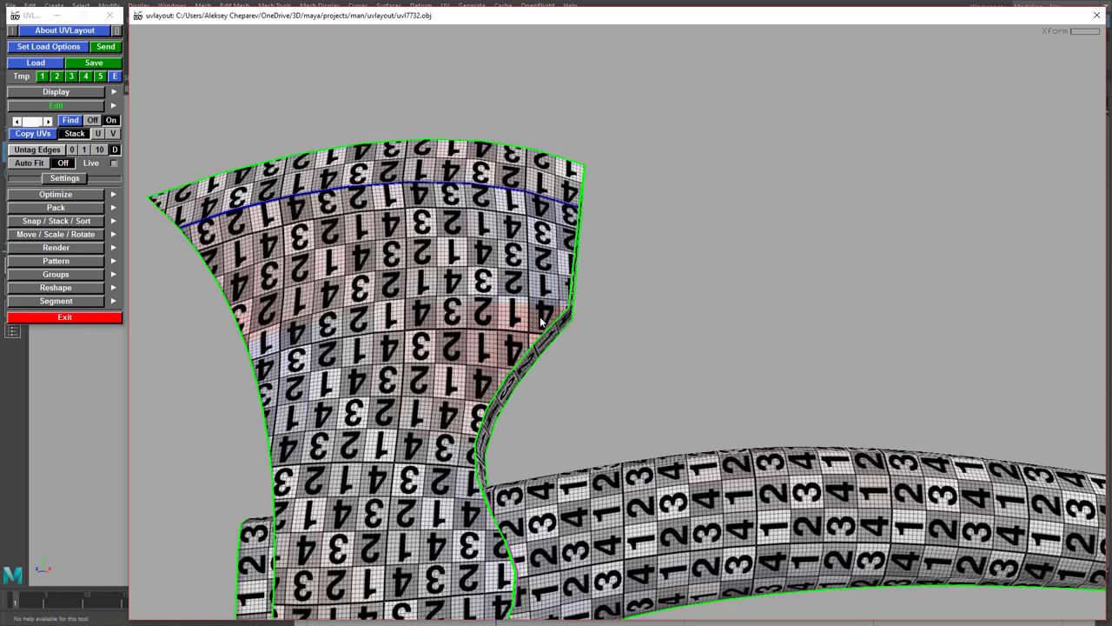
left_click_drag(540, 317, 608, 365)
middle_click_drag(608, 365, 754, 437)
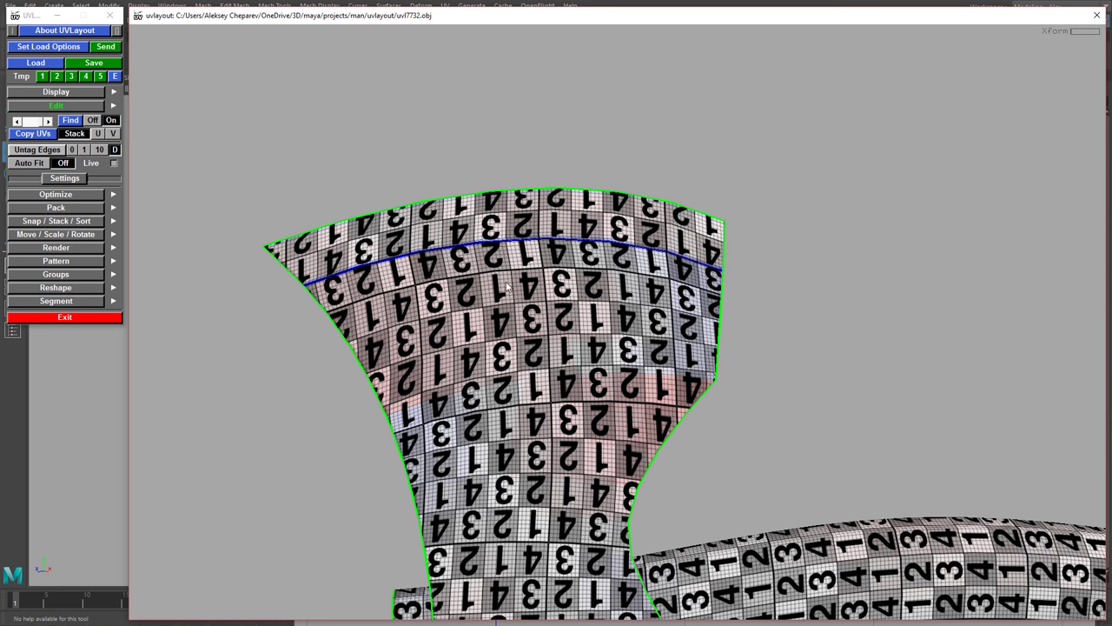
left_click_drag(572, 326, 565, 311)
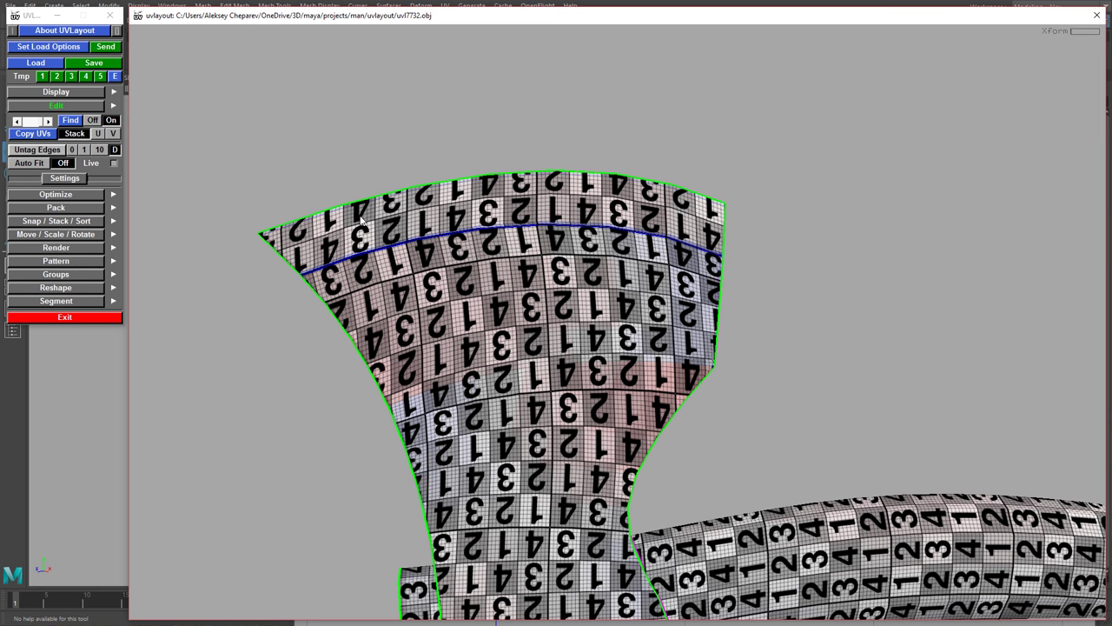
right_click_drag(874, 299, 610, 266)
middle_click_drag(610, 266, 483, 202)
left_click_drag(717, 297, 770, 305)
middle_click_drag(695, 369, 507, 304)
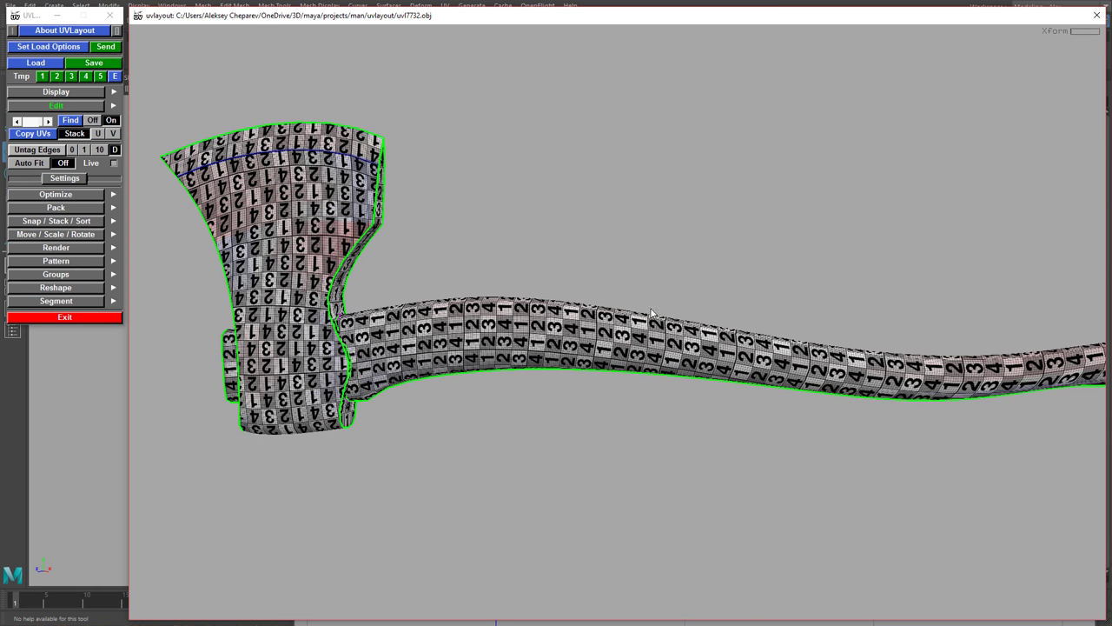
Inspect the numbered texture and the seam along the full length of the handle, including the flared end.
middle_click_drag(651, 313, 441, 291)
left_click_drag(735, 362, 660, 347)
middle_click_drag(661, 295, 521, 280)
right_click_drag(521, 278, 583, 275)
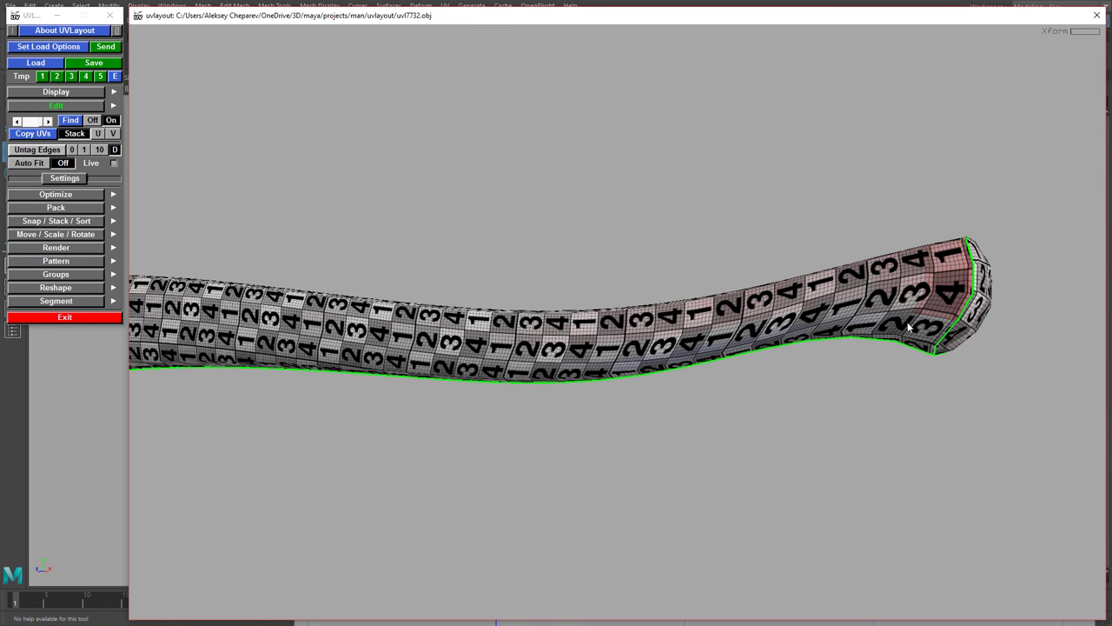
right_click_drag(969, 306, 825, 297)
key("d")
left_click_drag(825, 283, 777, 171)
middle_click_drag(508, 153, 597, 205)
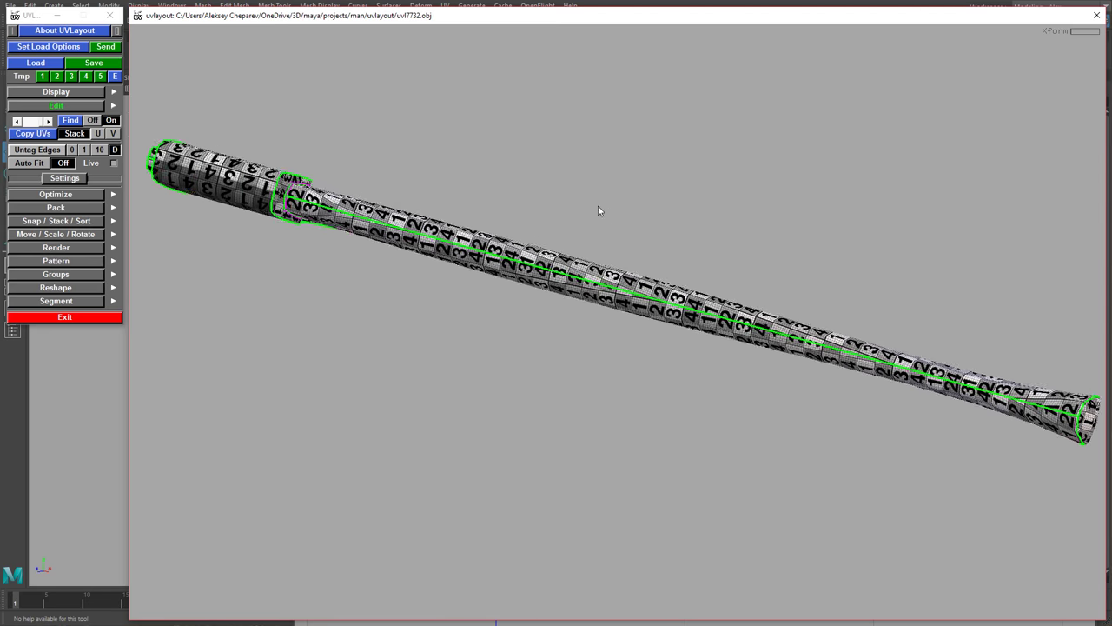
left_click_drag(598, 205, 582, 291)
middle_click_drag(499, 226, 628, 246)
mouse_move(628, 246)
left_mouse_down()
mouse_move(655, 185)
mouse_move(580, 257)
mouse_move(676, 286)
mouse_move(637, 266)
left_mouse_up()
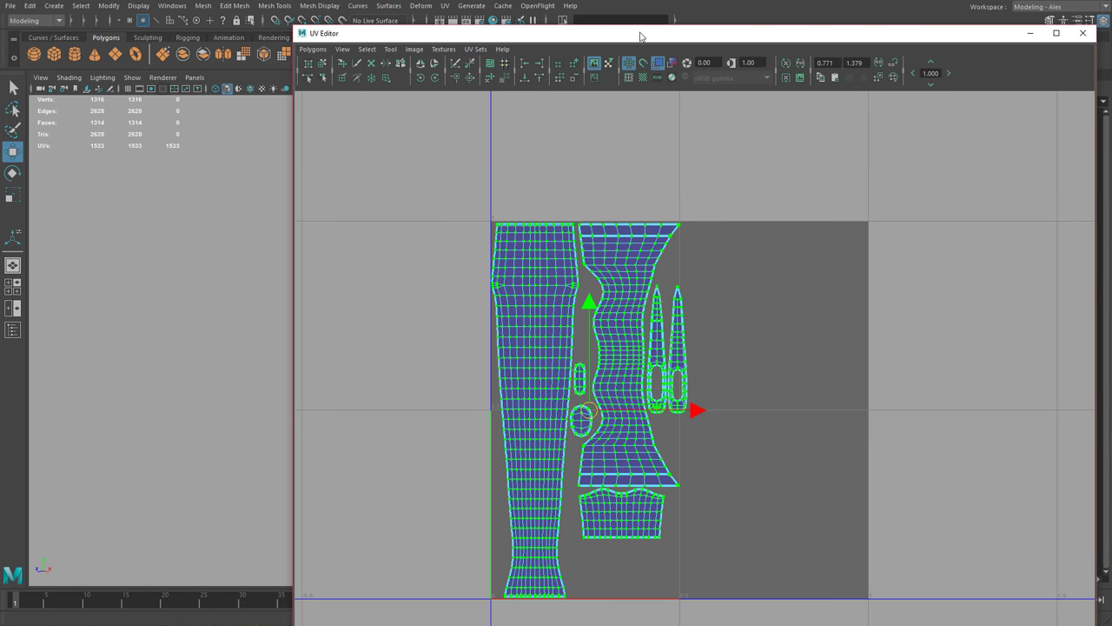
Return to Maya's 3D view in object mode, select both axe meshes, and reopen the UV Editor.
left_click_drag(641, 37, 640, 15)
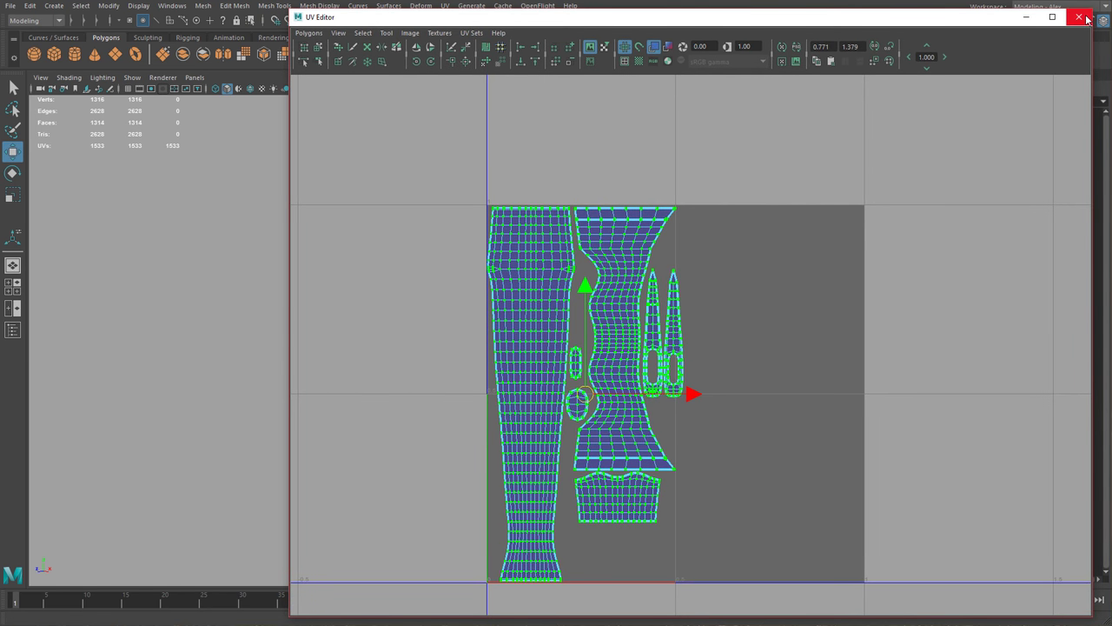
left_click(1084, 12)
right_click_drag(393, 213, 448, 197)
left_click(451, 198)
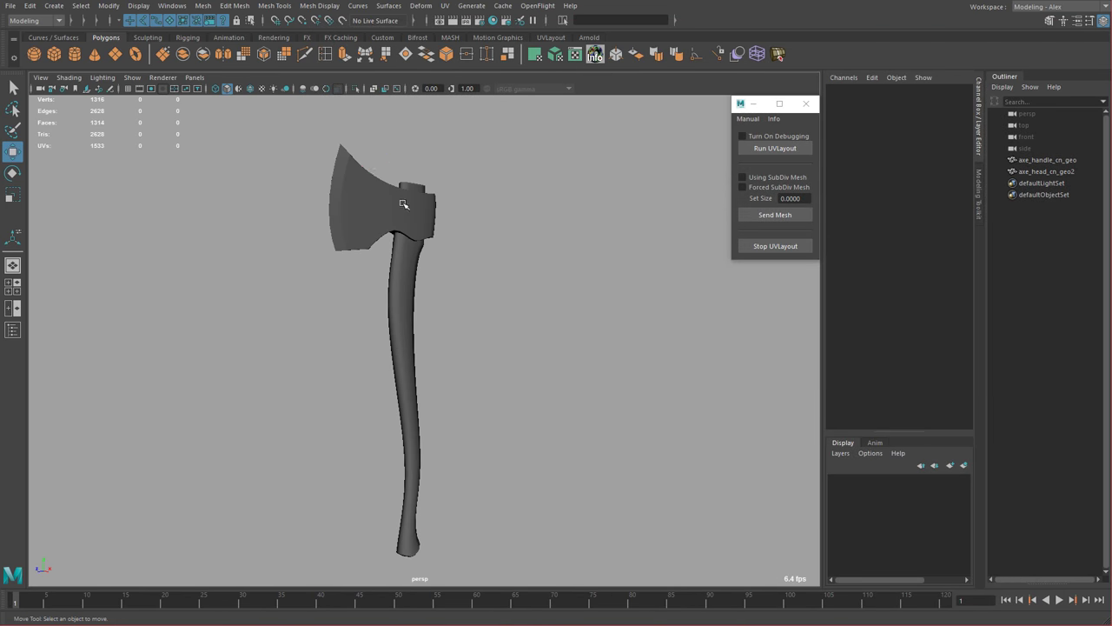
left_click_drag(370, 161, 508, 247)
right_click_drag(491, 201, 508, 224, "alt")
right_click_drag(501, 152, 554, 122)
left_click(573, 56)
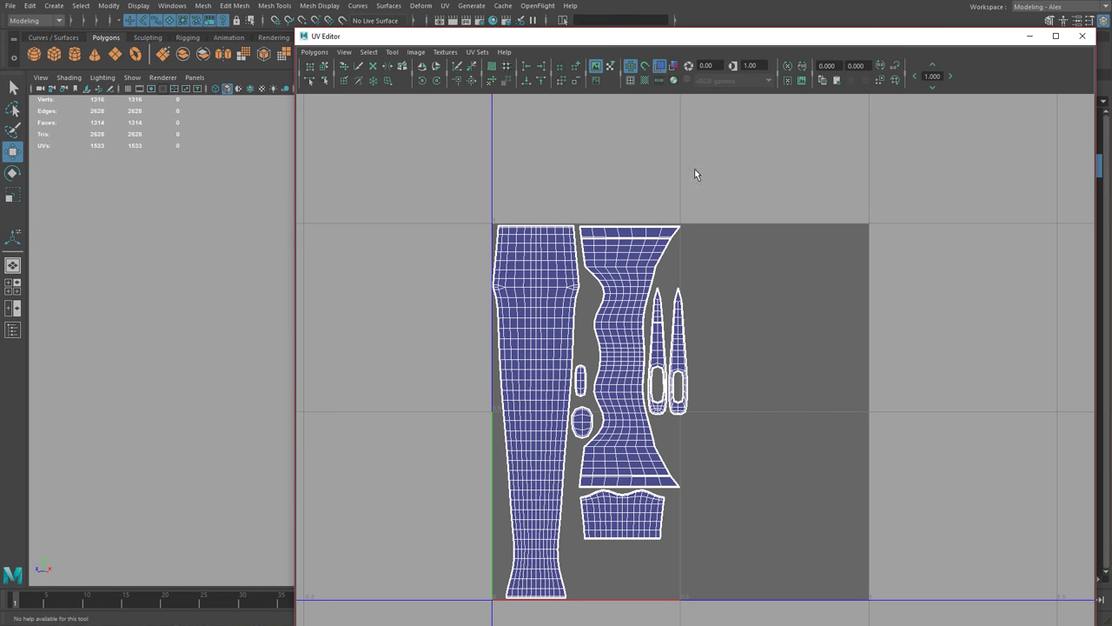
Turn on the UV checker map and show the selected axe meshes beside the UV Editor.
left_click(643, 79)
mouse_move(565, 39)
left_mouse_down()
mouse_move(662, 326)
mouse_move(517, 80)
mouse_move(567, 22)
left_mouse_up()
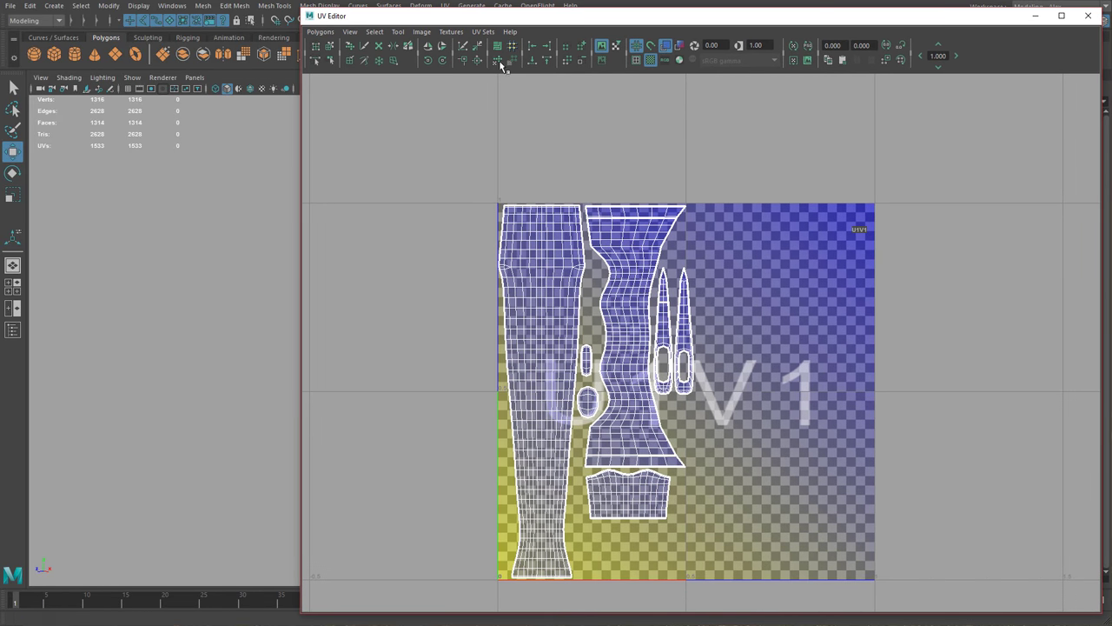
left_click(139, 217)
left_click_drag(432, 21, 350, 330)
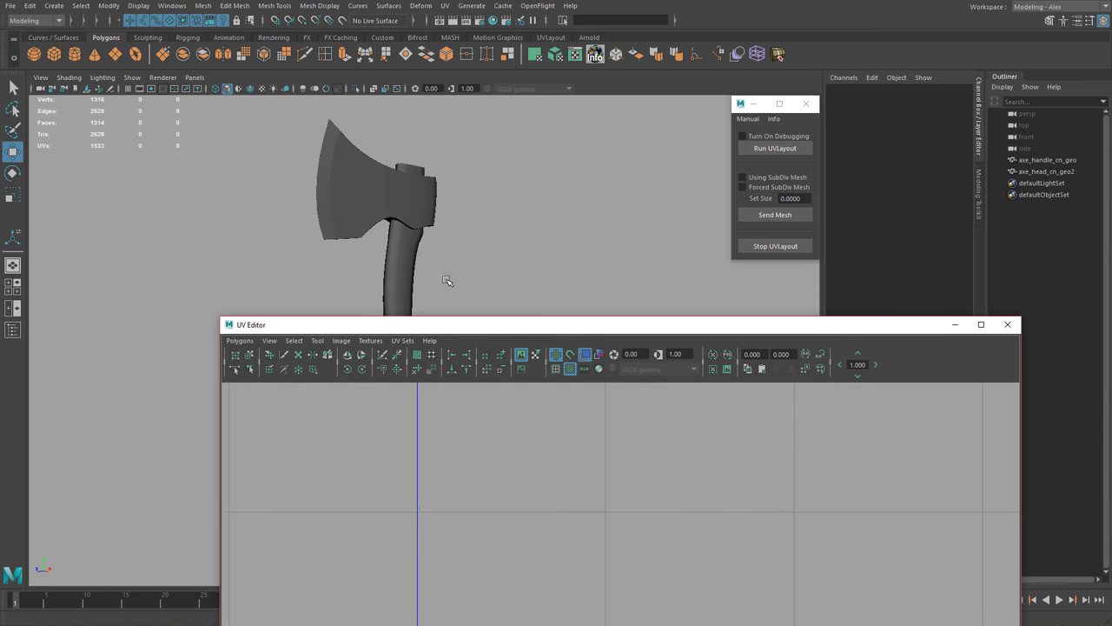
left_click_drag(509, 329, 590, 20)
left_click(166, 207)
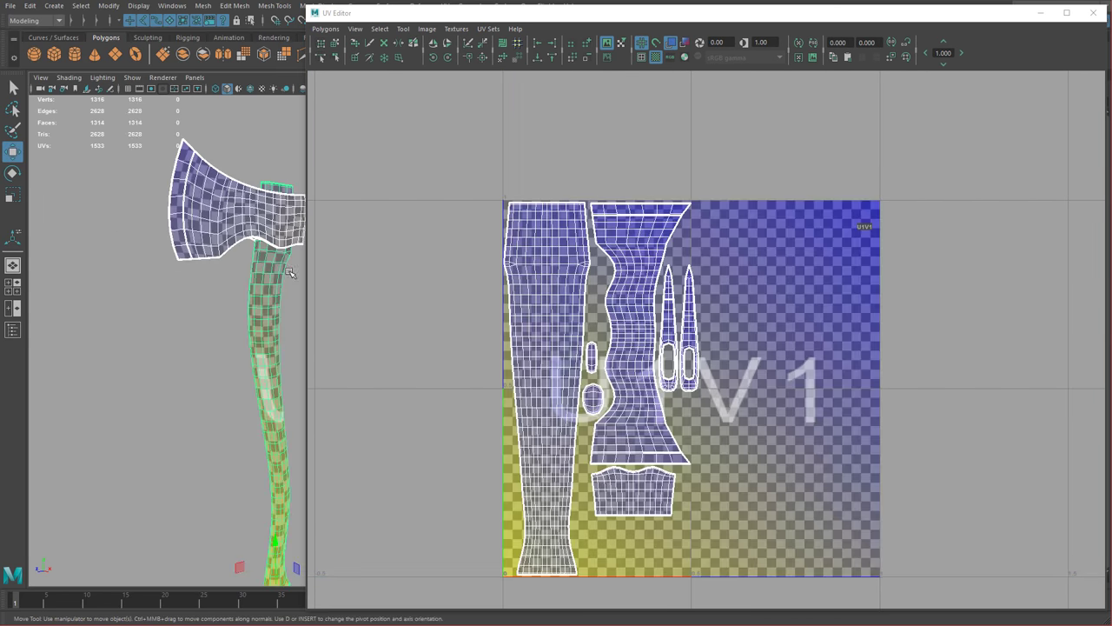
Hide the selection highlighting temporarily to view the checker pattern on the axe, and restore it.
left_click(132, 78)
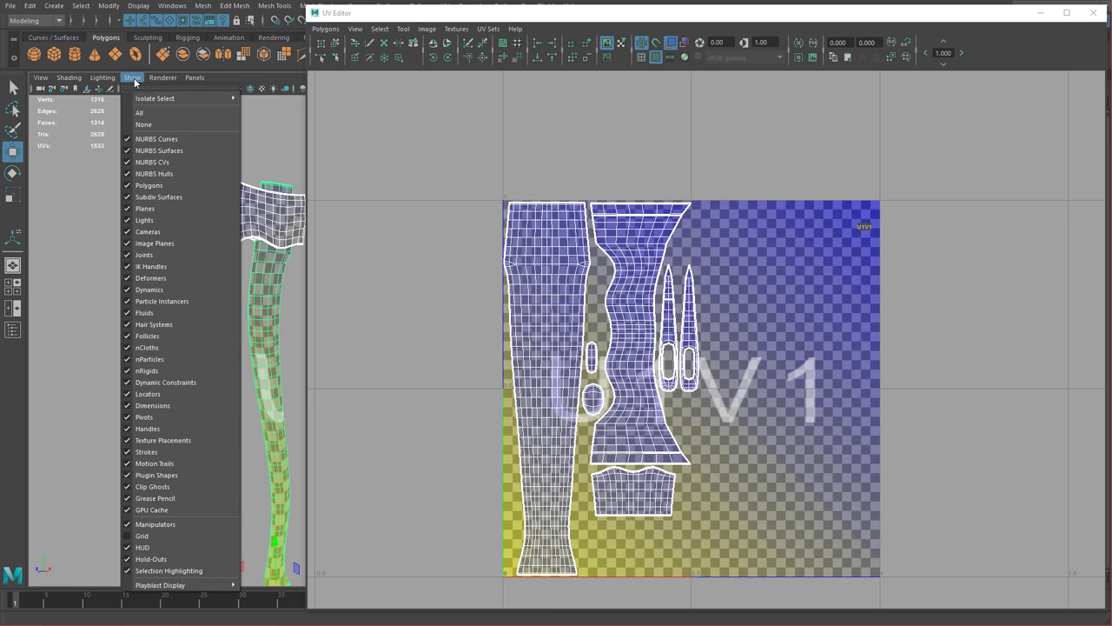
left_click(160, 571)
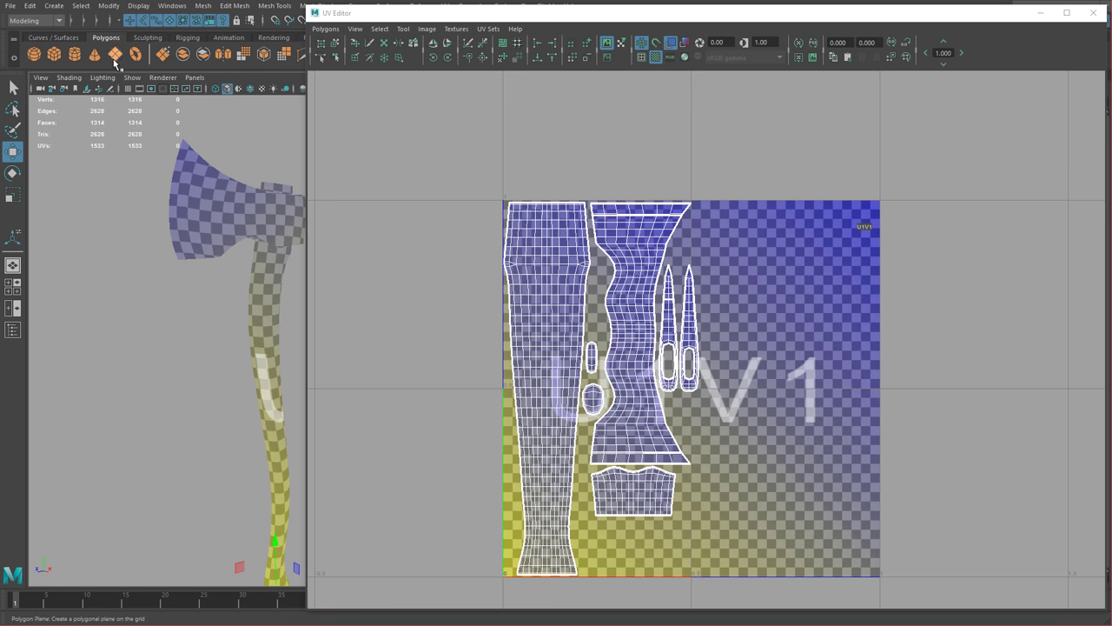
left_click(133, 79)
left_click(160, 570)
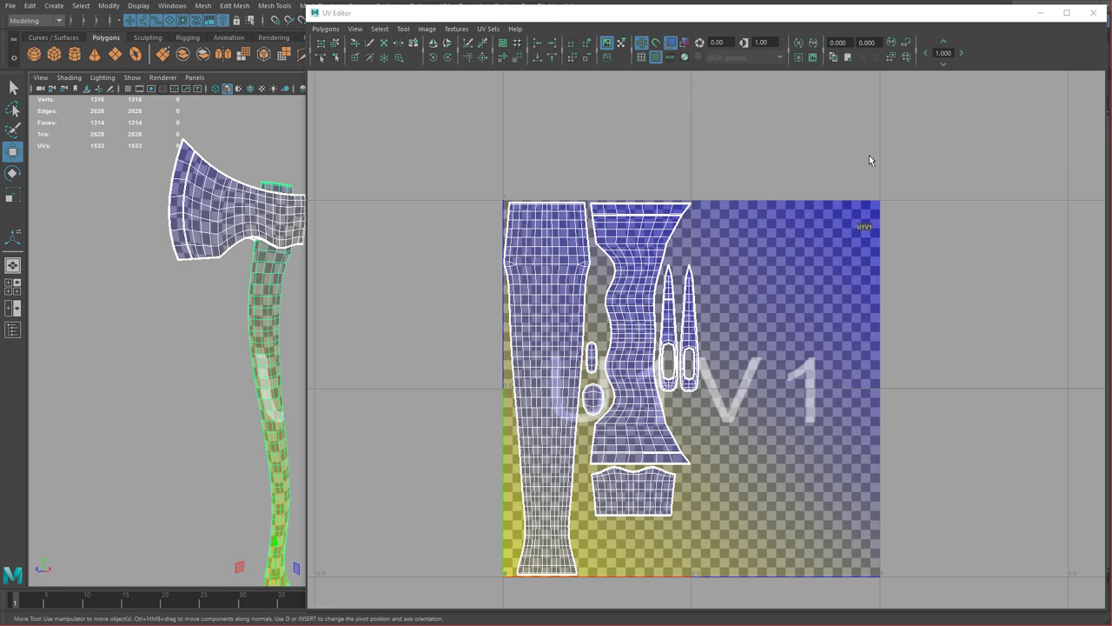
Close the UV Editor, assign the coloured, numbered checker material to both axe meshes, and display them textured.
left_click(1098, 14)
right_click_drag(477, 183, 549, 510)
left_click_drag(418, 292, 493, 240, "alt")
key("6")
left_click(525, 307)
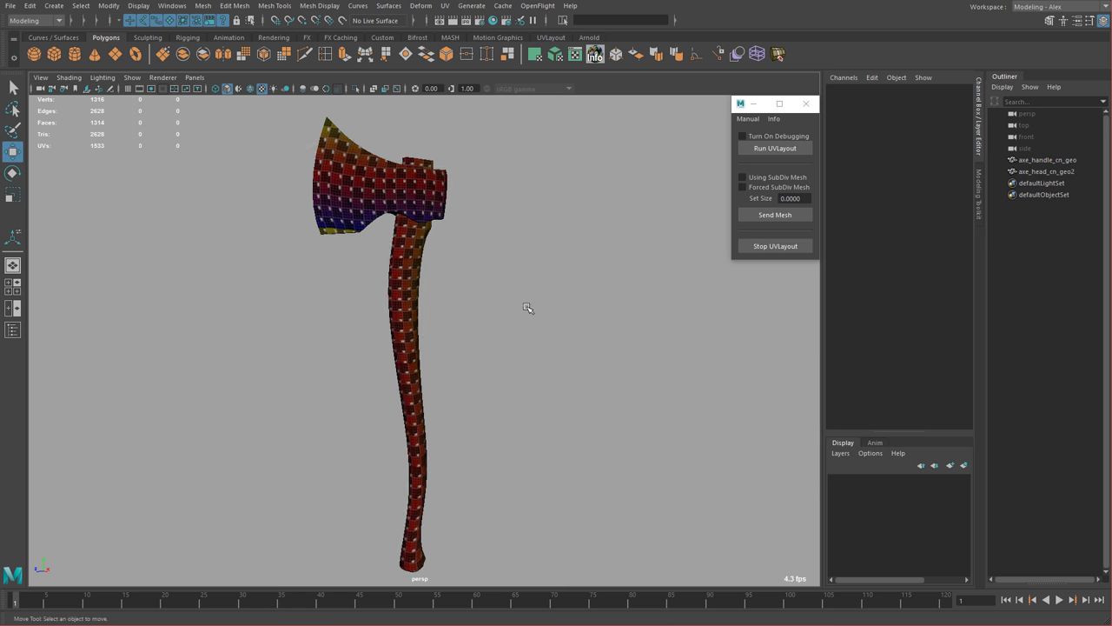
Turn on smooth mesh preview for the axe head and handle, and deselect them.
left_click_drag(404, 307, 462, 292, "alt")
middle_click_drag(461, 293, 388, 349, "alt")
right_click_drag(387, 349, 512, 258, "alt")
middle_click_drag(512, 258, 511, 397, "alt")
left_click_drag(511, 397, 556, 389, "alt")
middle_click_drag(556, 389, 388, 374, "alt")
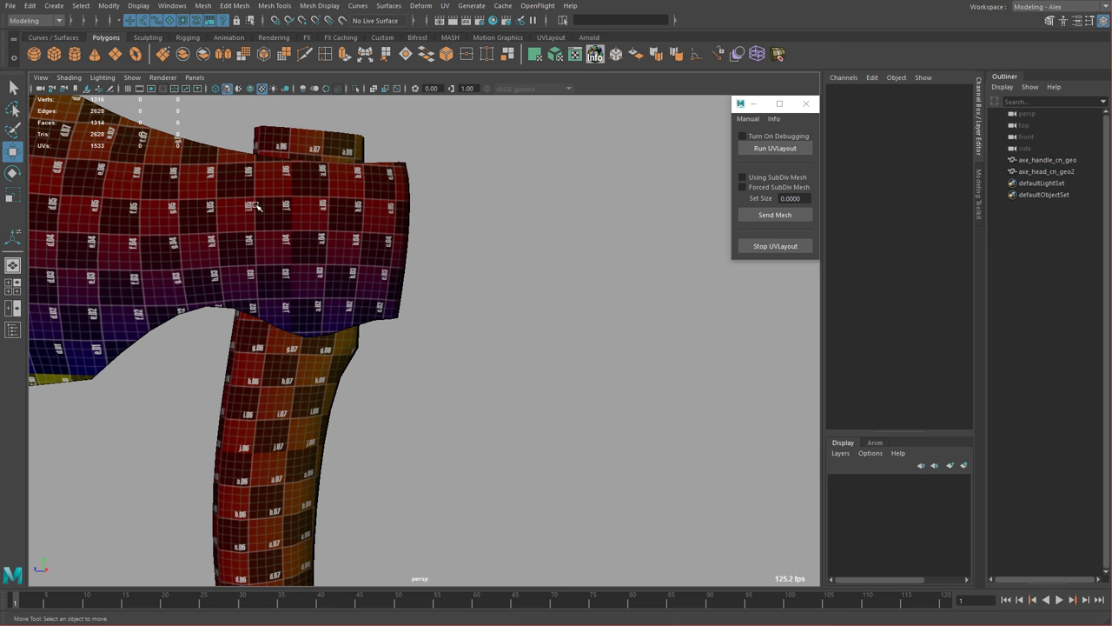
left_click_drag(243, 191, 523, 424)
key("3")
left_click(509, 405)
Examine the coloured checker squares across the smoothed axe head for distortion and even size.
middle_click_drag(389, 353, 570, 393, "alt")
right_click_drag(569, 393, 426, 357, "alt")
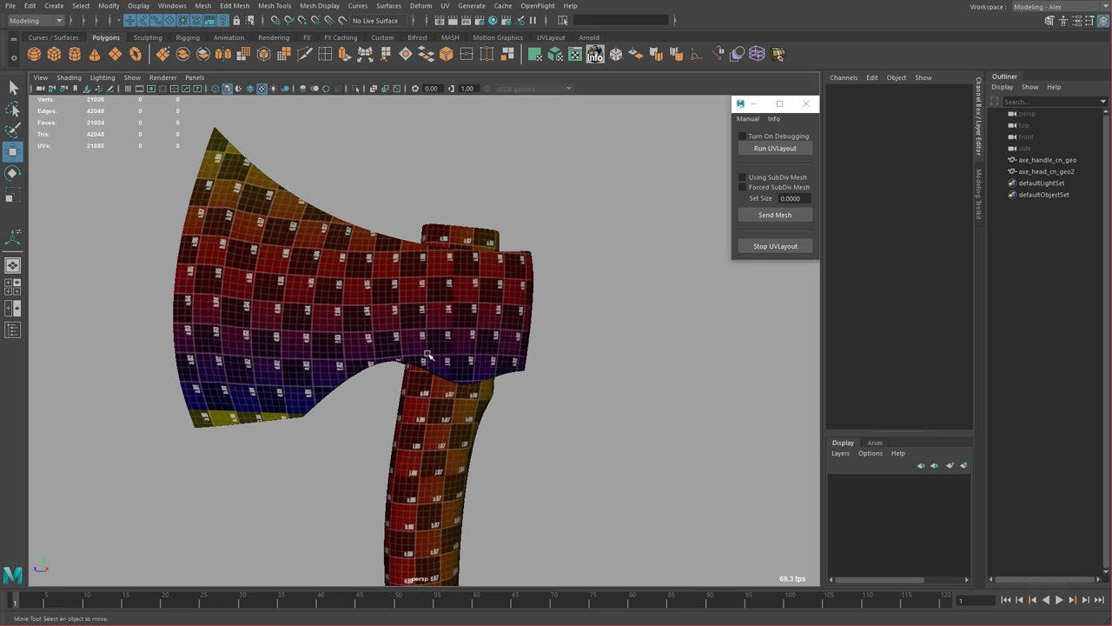
left_click_drag(426, 357, 469, 347, "alt")
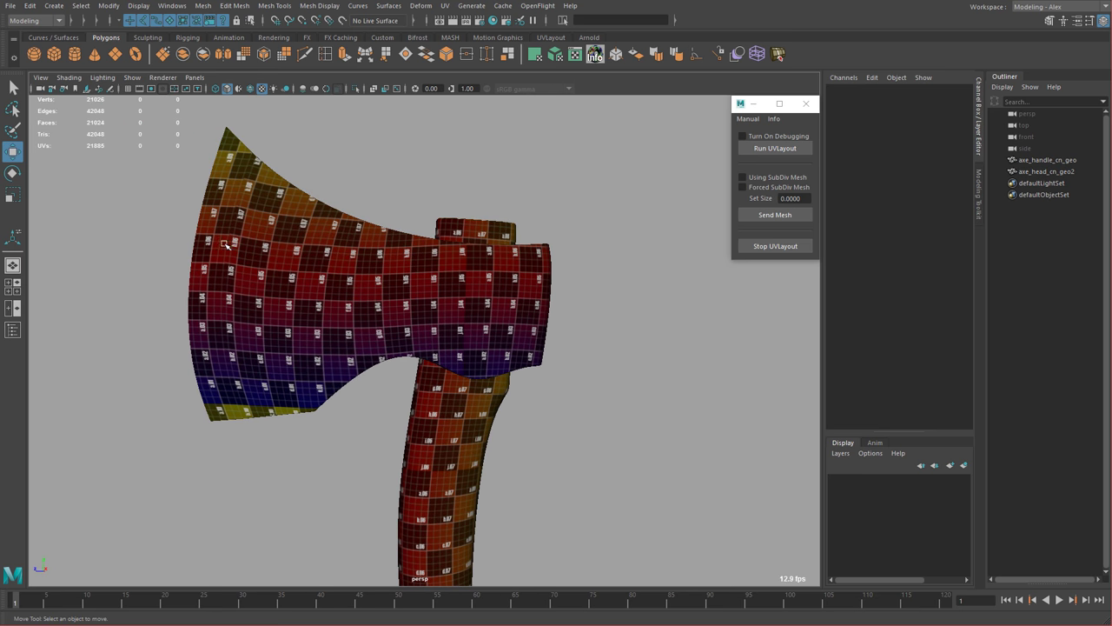
middle_click_drag(224, 244, 291, 276, "alt")
right_click_drag(291, 276, 402, 340, "alt")
left_click_drag(402, 339, 372, 332, "alt")
middle_click_drag(372, 332, 384, 368, "alt")
right_click_drag(239, 375, 259, 475)
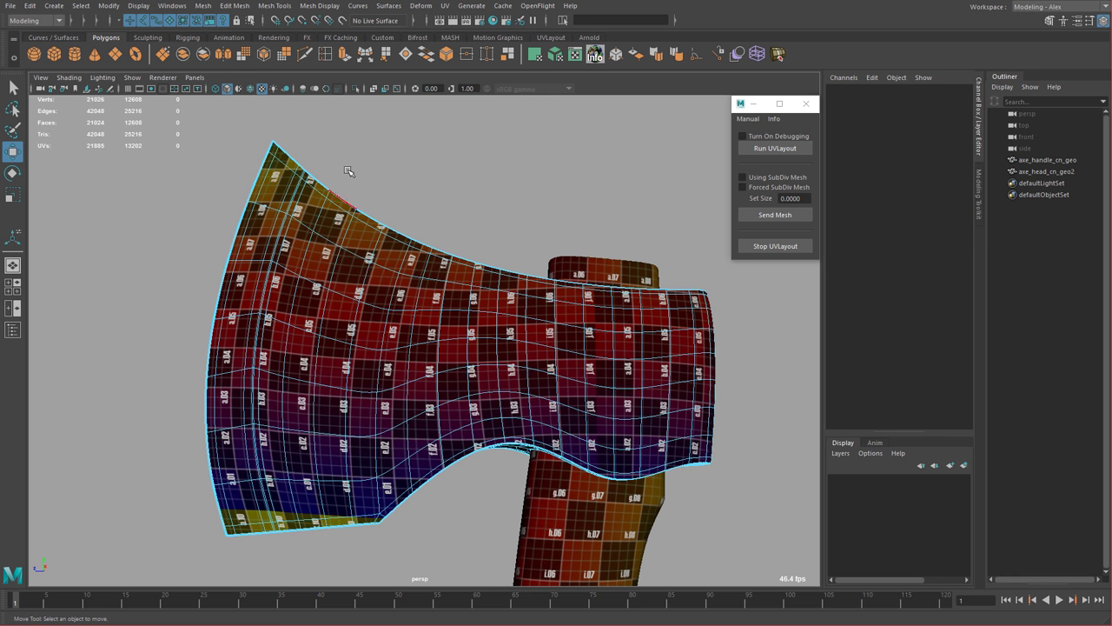
left_click(372, 186)
middle_click_drag(446, 368, 512, 317, "alt")
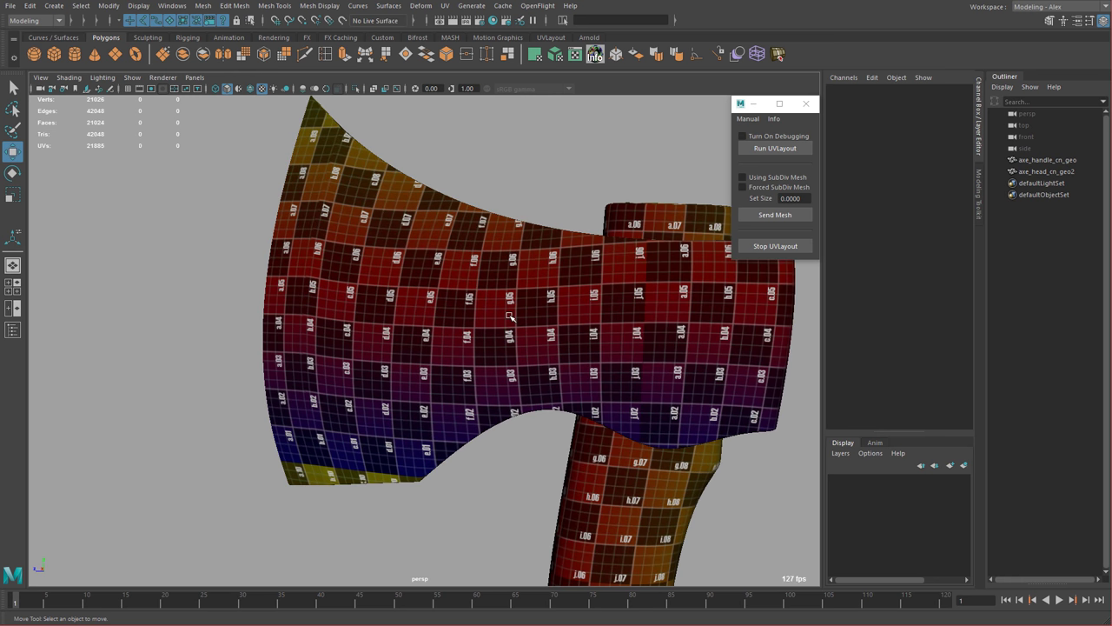
right_click_drag(511, 317, 465, 304, "alt")
middle_click_drag(510, 320, 453, 275, "alt")
left_click_drag(454, 276, 463, 252, "alt")
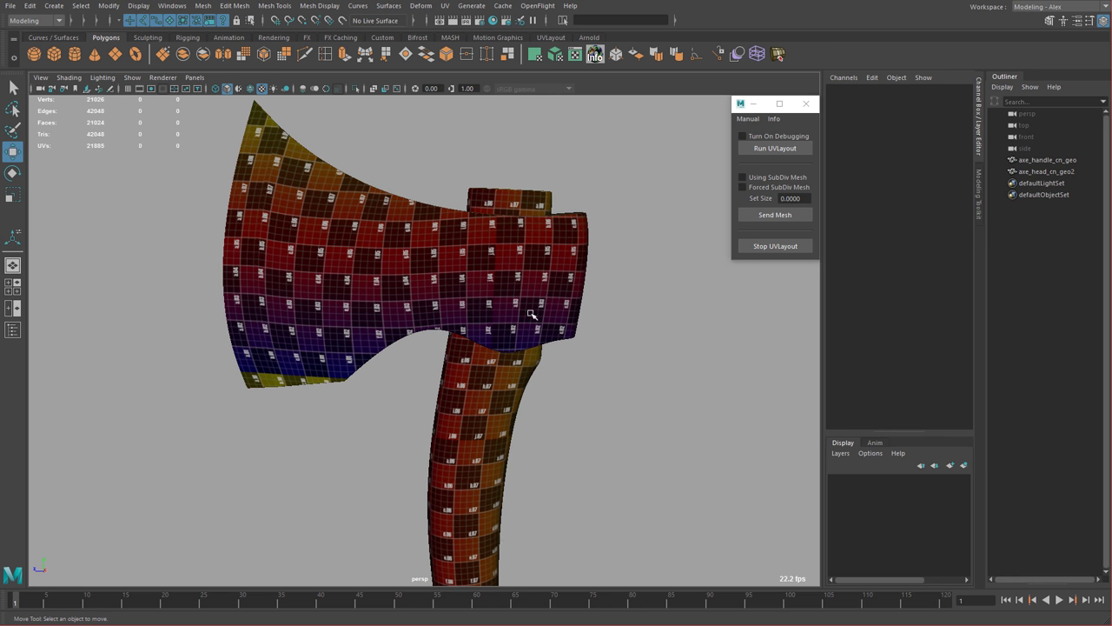
left_click_drag(465, 344, 509, 364, "alt")
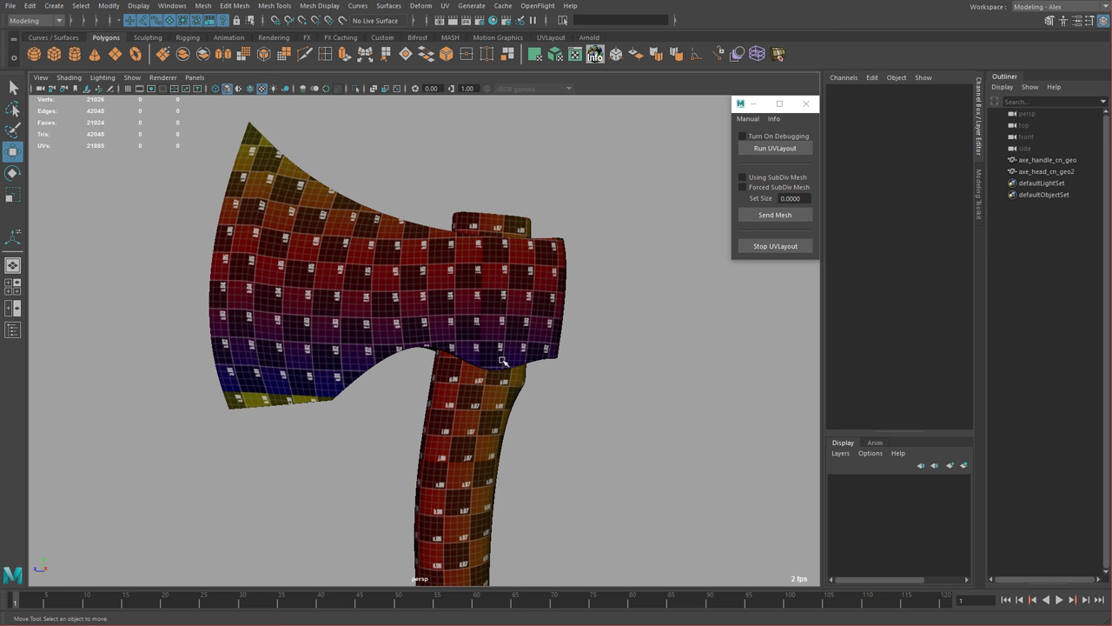
Inspect the checker texture down the smoothed handle and review the whole axe.
right_click_drag(509, 364, 441, 350, "alt")
middle_click_drag(441, 350, 428, 198, "alt")
right_click_drag(470, 338, 558, 359, "alt")
middle_click_drag(561, 357, 506, 226, "alt")
middle_click_drag(471, 330, 470, 262, "alt")
left_click_drag(470, 265, 474, 304, "alt")
right_click_drag(473, 304, 391, 268, "alt")
middle_click_drag(466, 191, 478, 422, "alt")
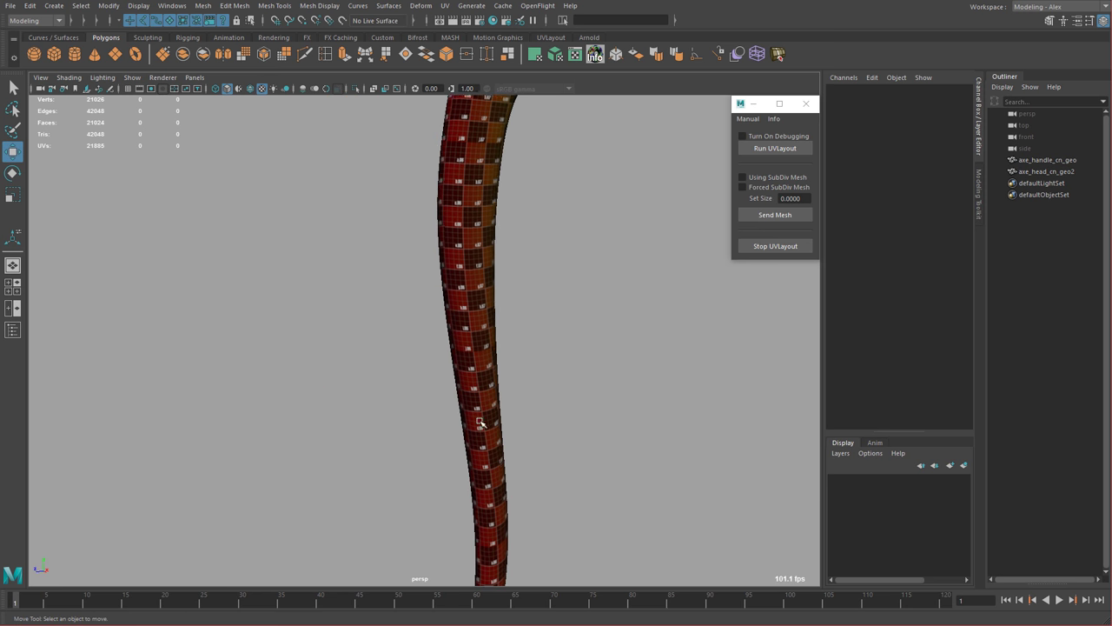
right_click_drag(535, 262, 463, 225, "alt")
middle_click_drag(476, 214, 507, 405, "alt")
left_click_drag(511, 410, 431, 271, "alt")
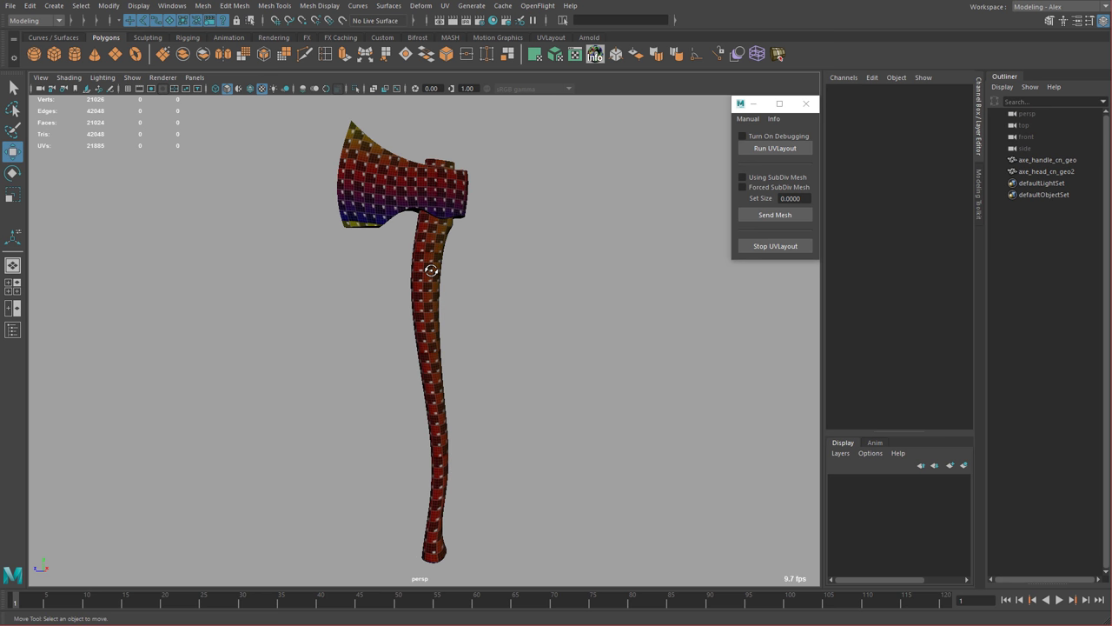